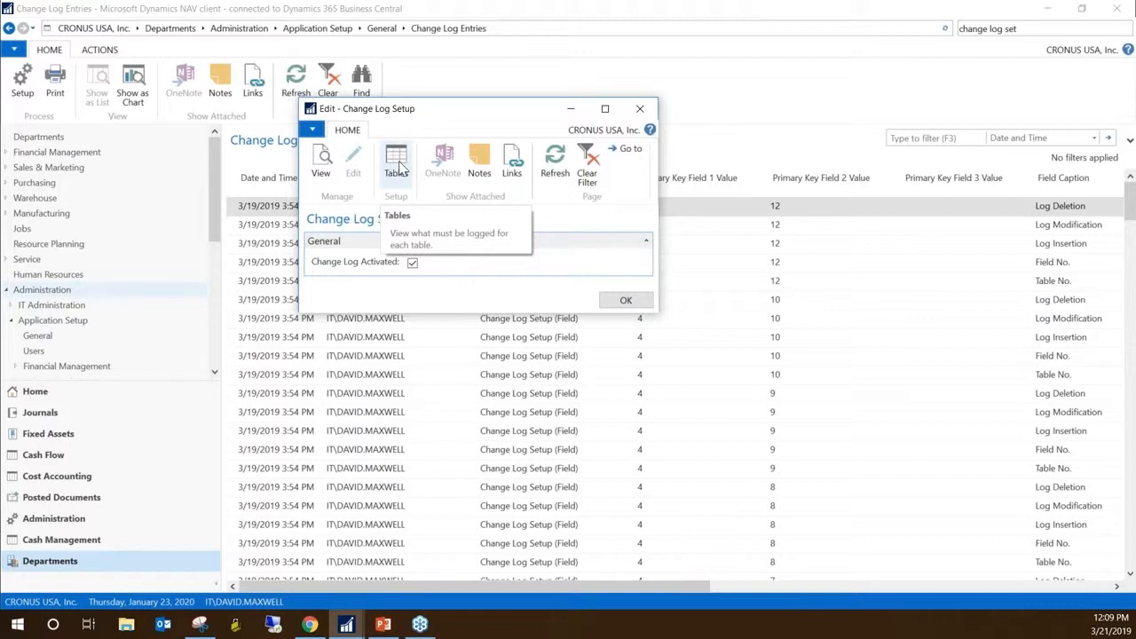
Open the change log's table setup list in a full-size window and select the Currency table near its beginning
left_click(399, 168)
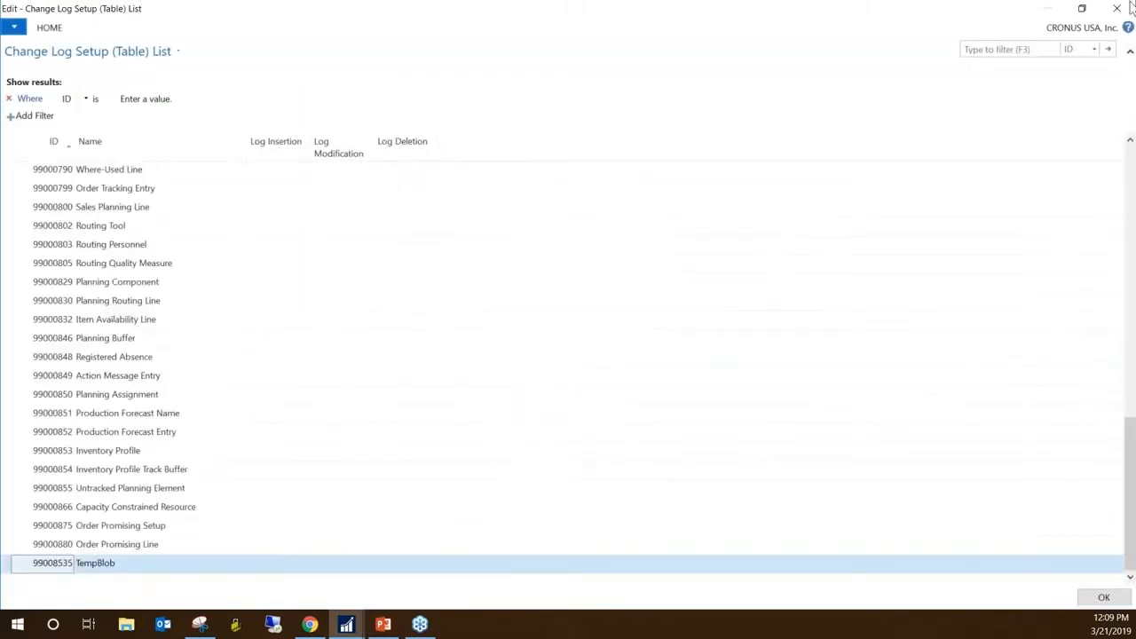
left_click(1081, 8)
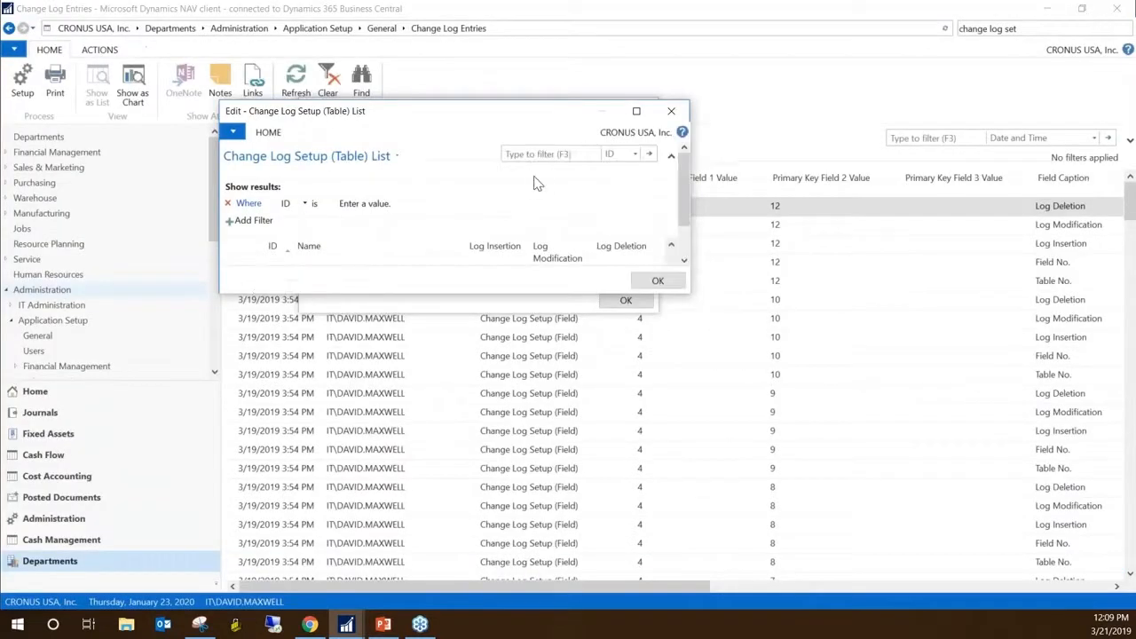
left_click(638, 112)
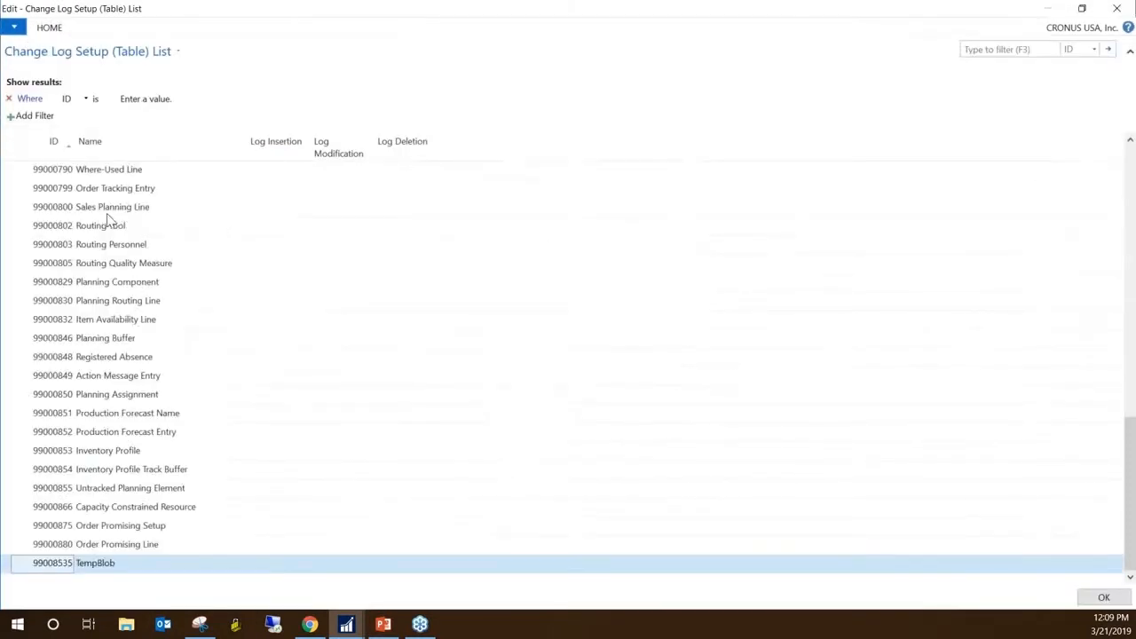
left_click(108, 214)
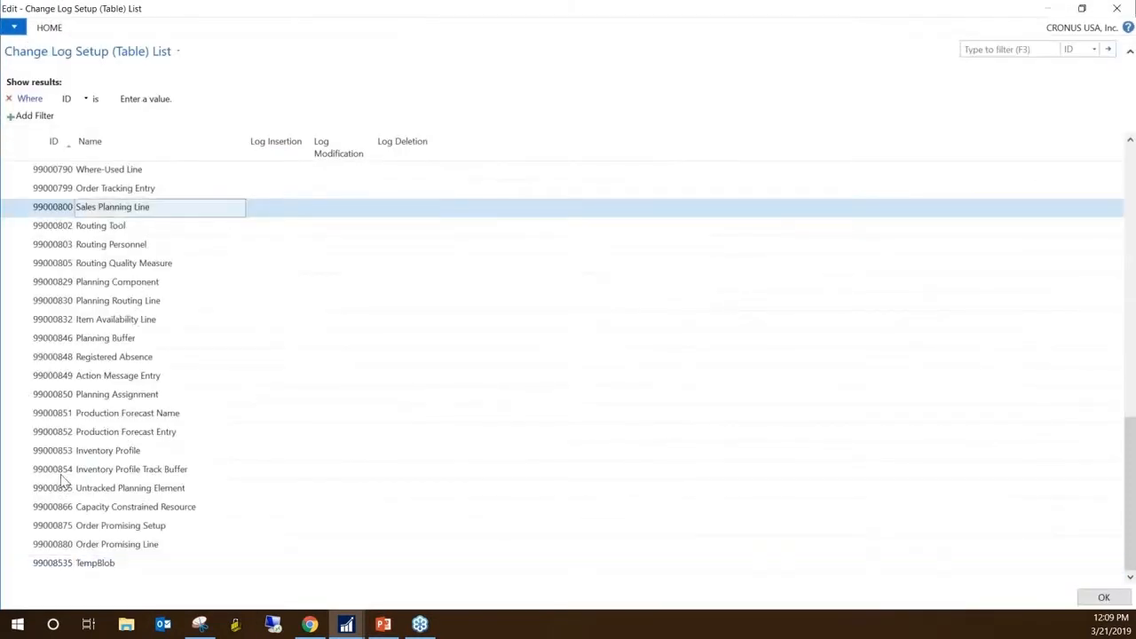
key("ctrl+Home")
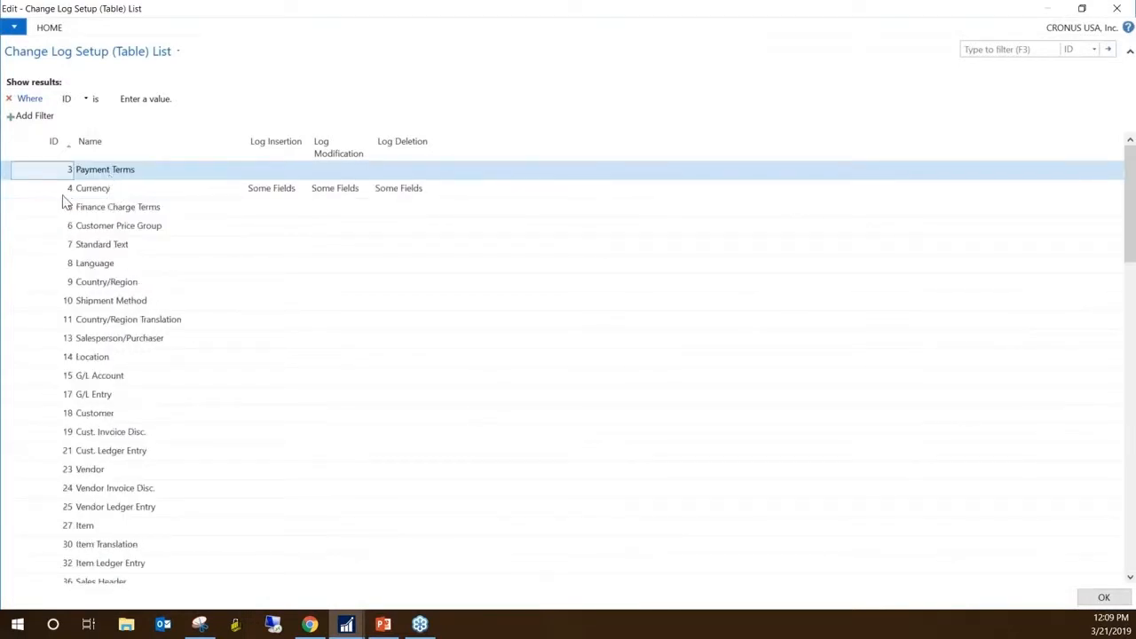
left_click(134, 190)
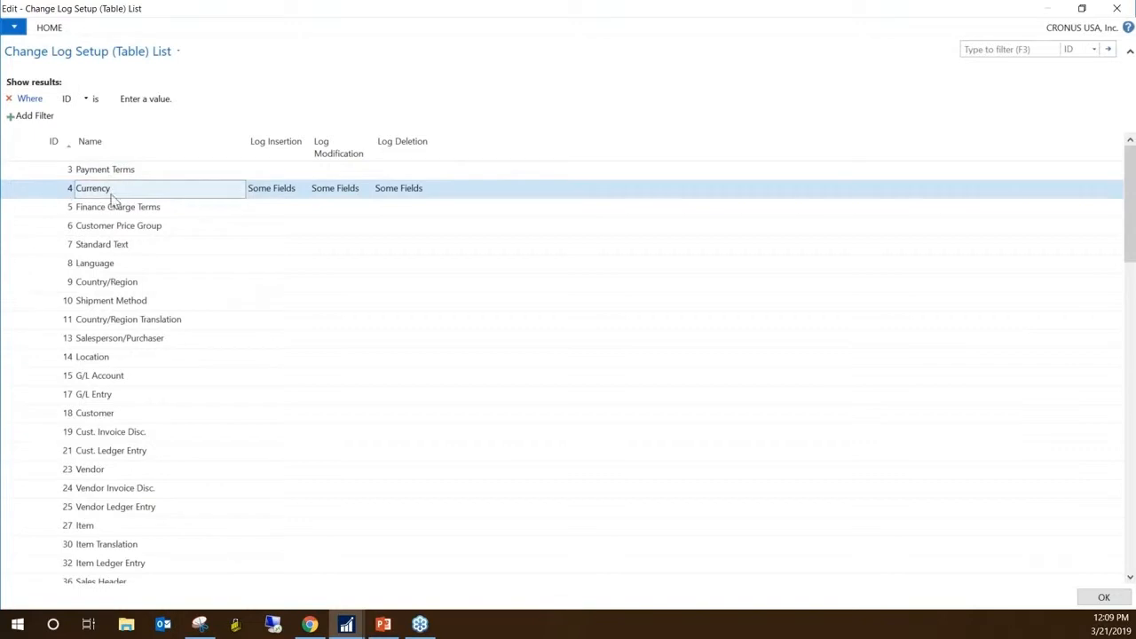
Set Log Insertion, Log Modification and Log Deletion to All Fields for the Payment Terms table
left_click(70, 171)
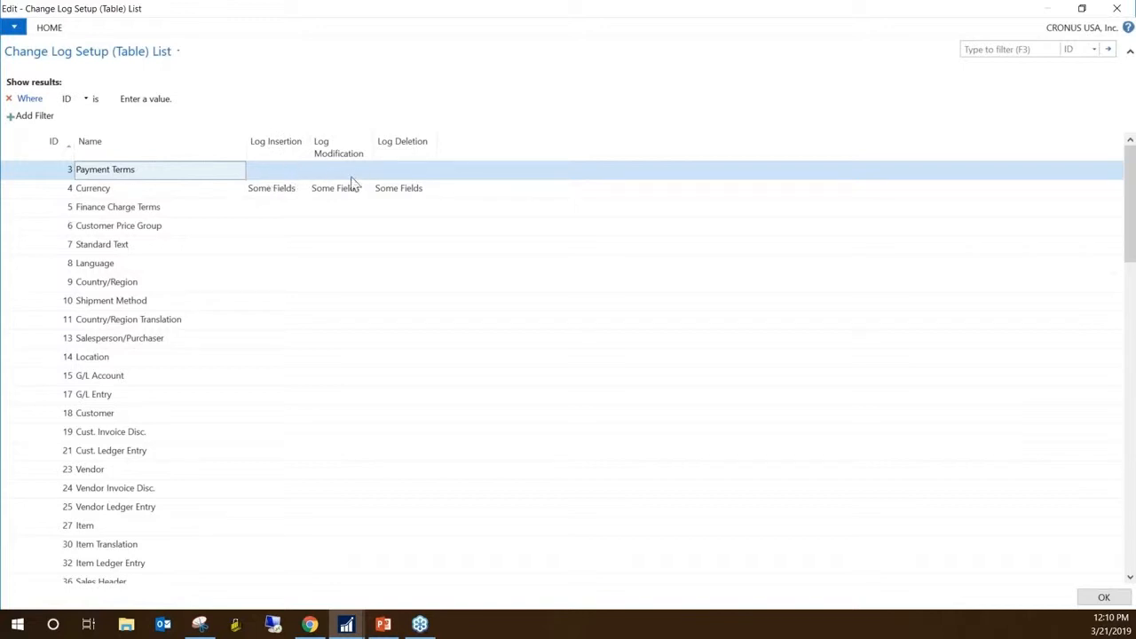
left_click(293, 173)
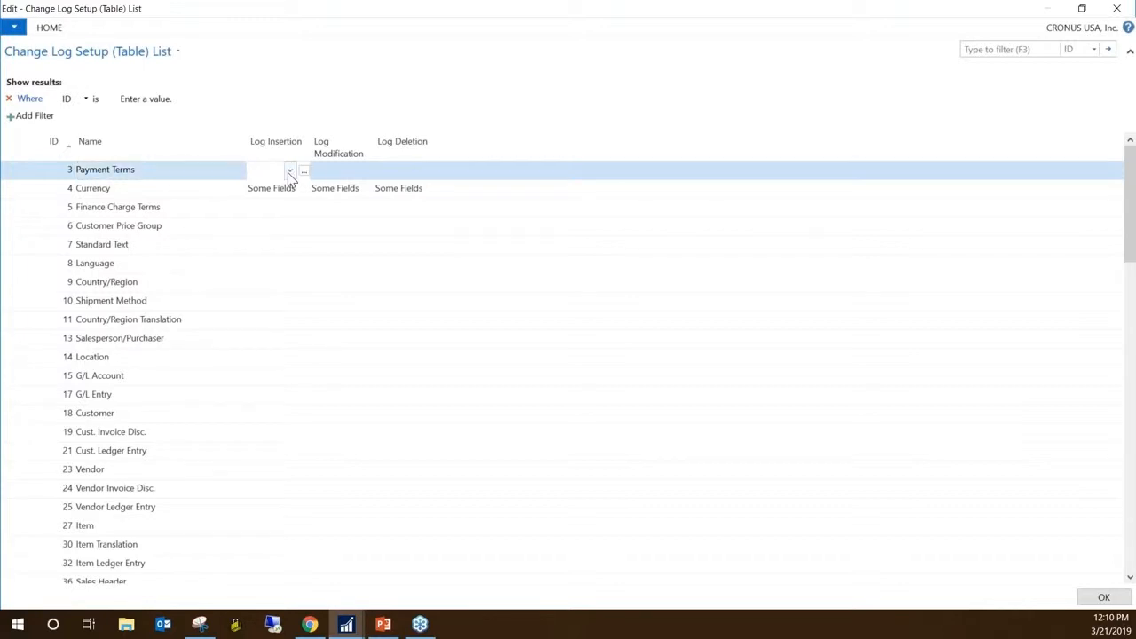
left_click(288, 171)
left_click(271, 217)
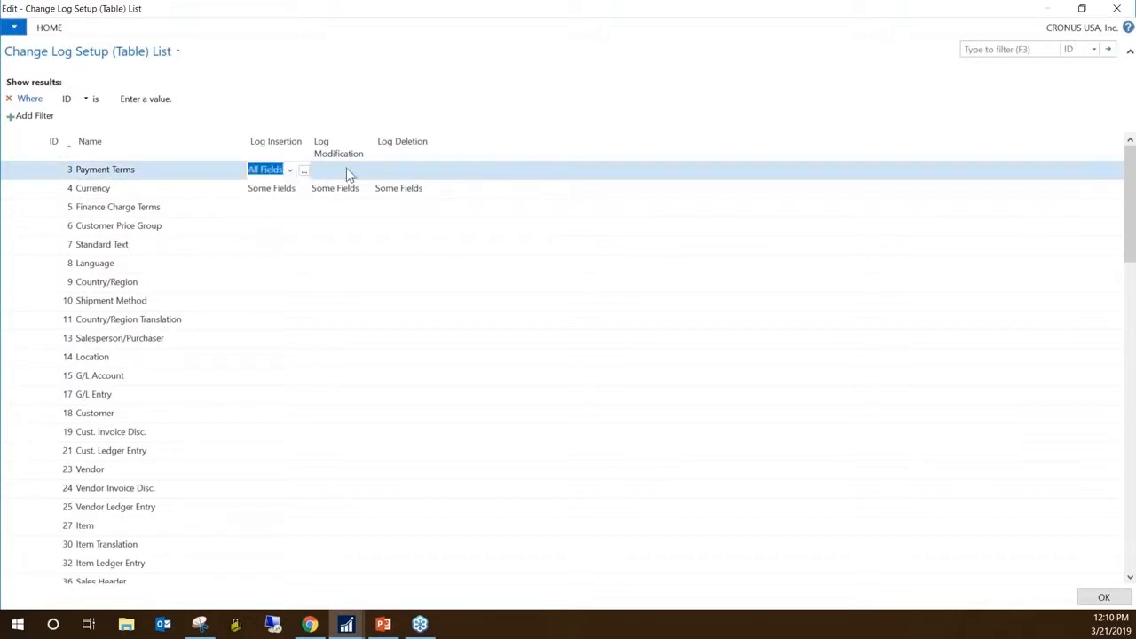
left_click(349, 173)
left_click(353, 171)
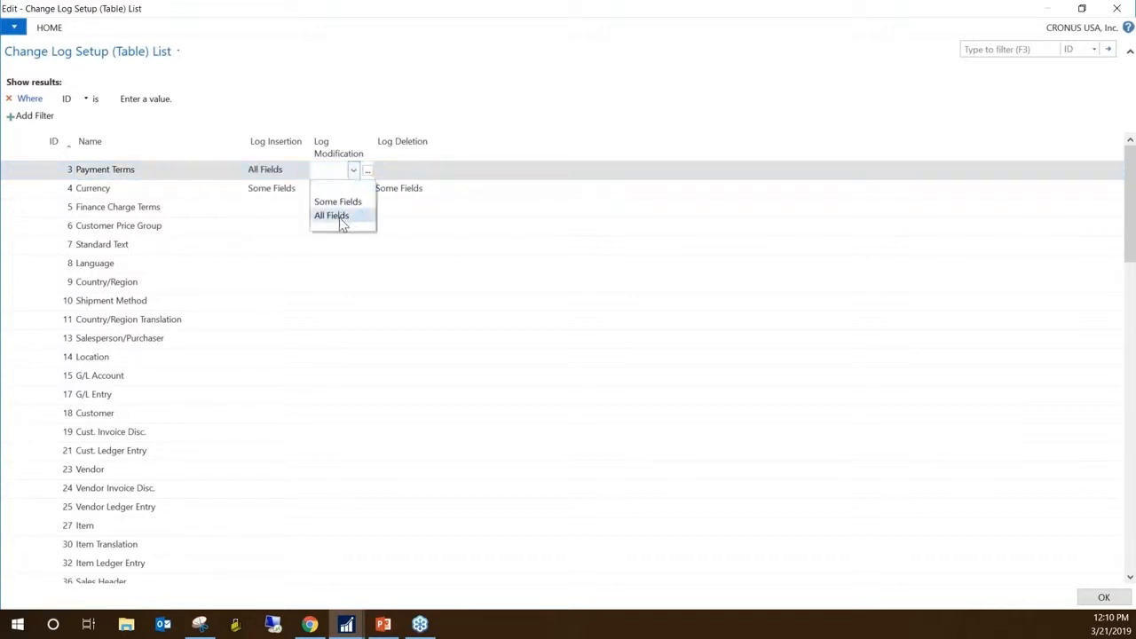
left_click(342, 218)
left_click(397, 172)
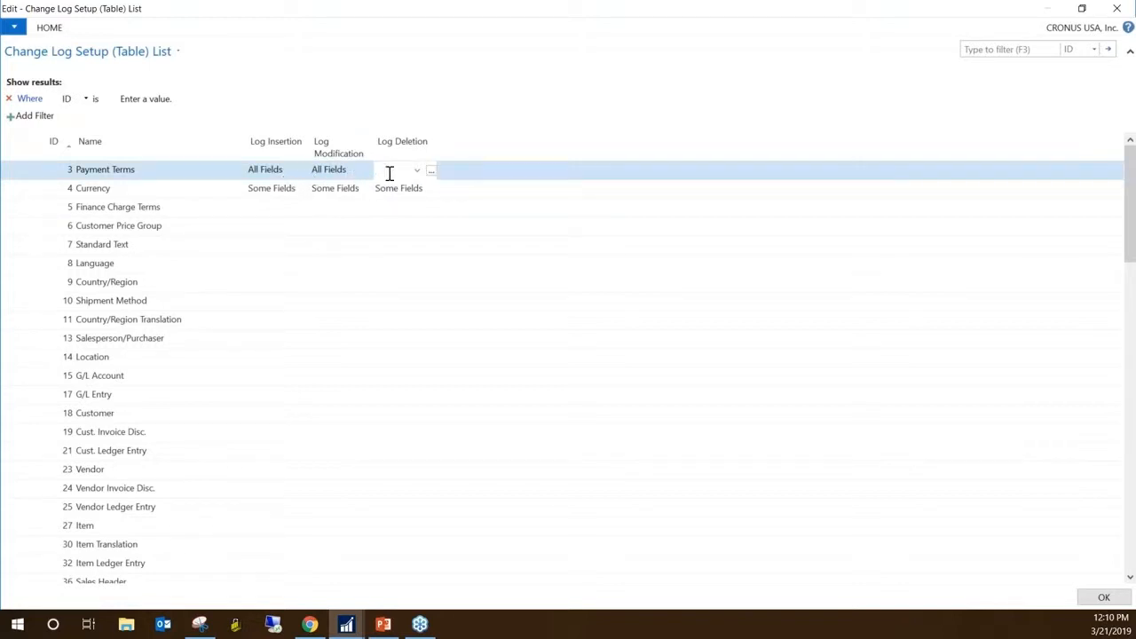
left_click(416, 170)
left_click(408, 221)
left_click(148, 170)
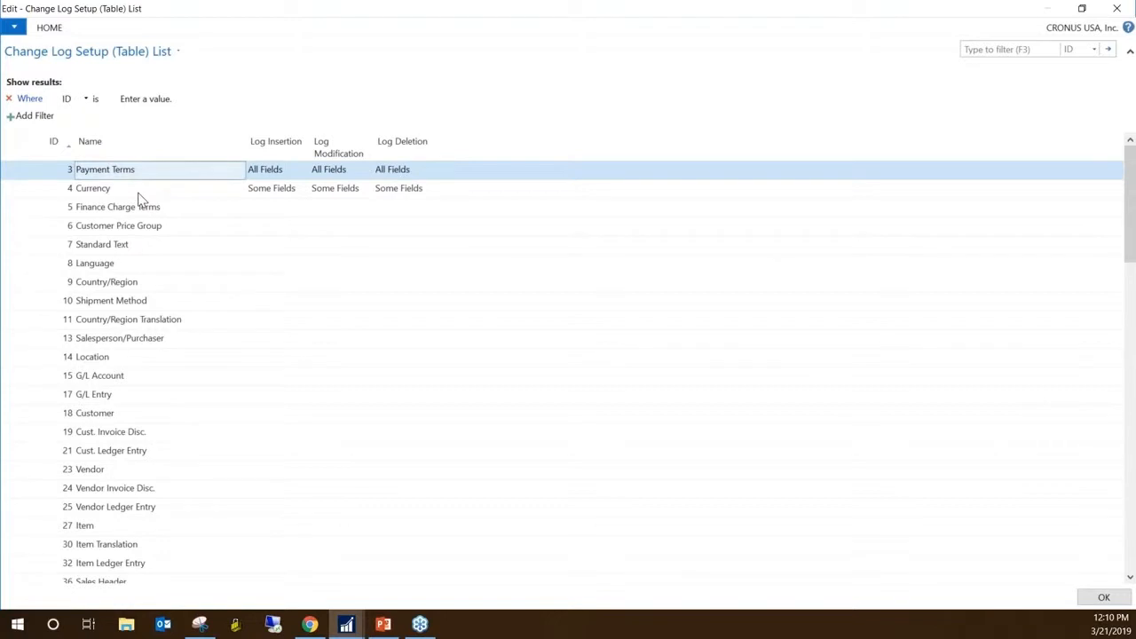
left_click(279, 169)
left_click(291, 170)
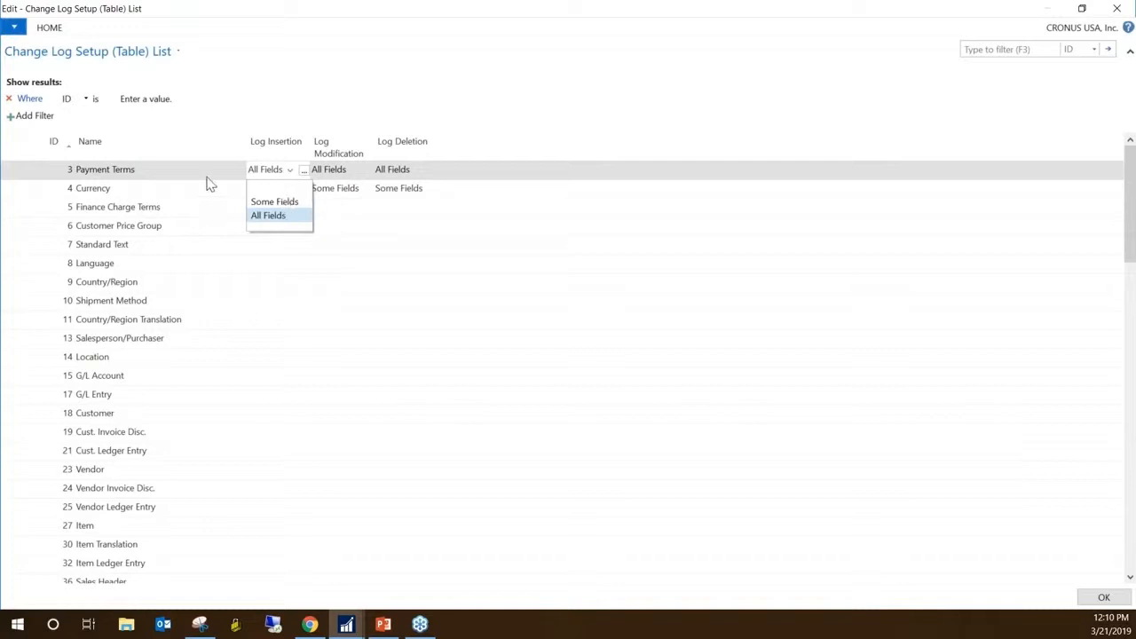
left_click(156, 169)
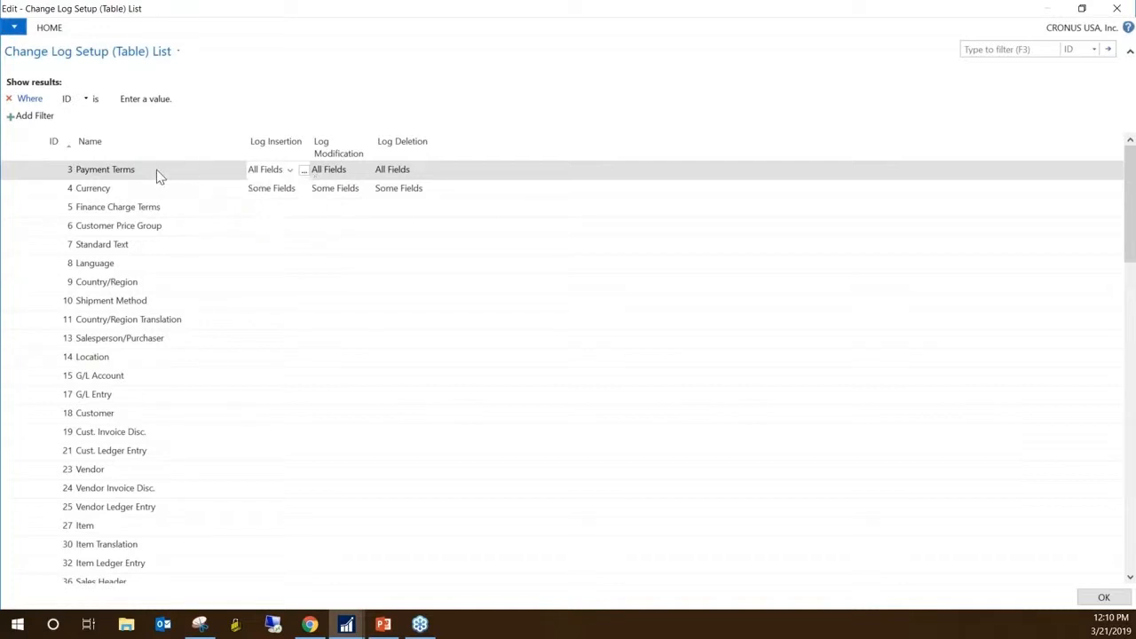
Open the field-level log setup for the Currency table and widen its three logging columns
left_click(119, 195)
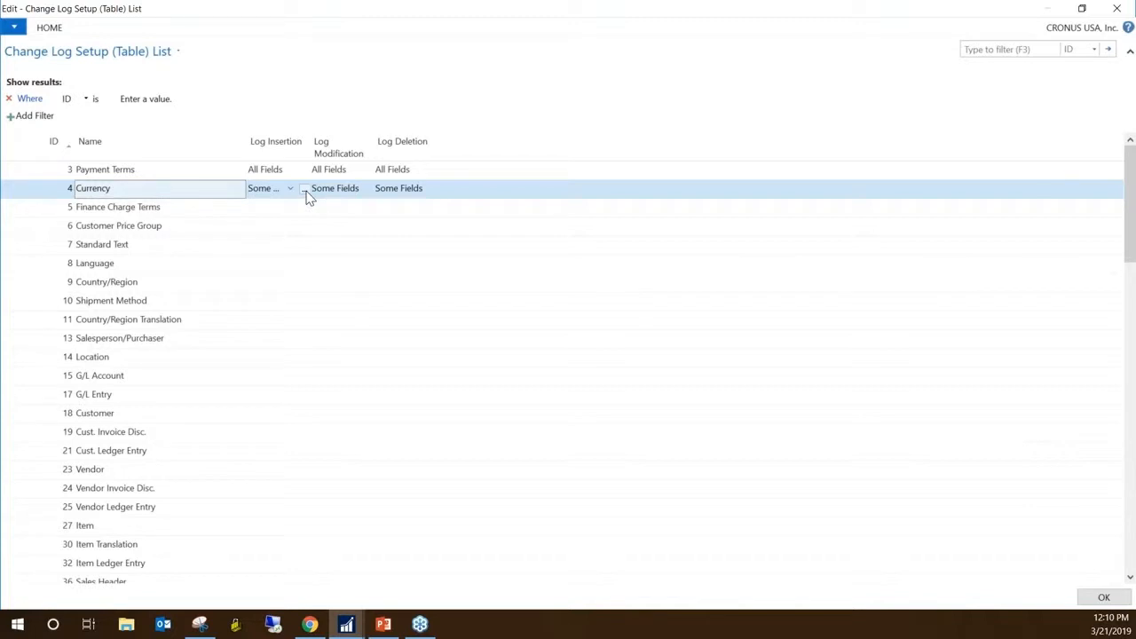
left_click(303, 189)
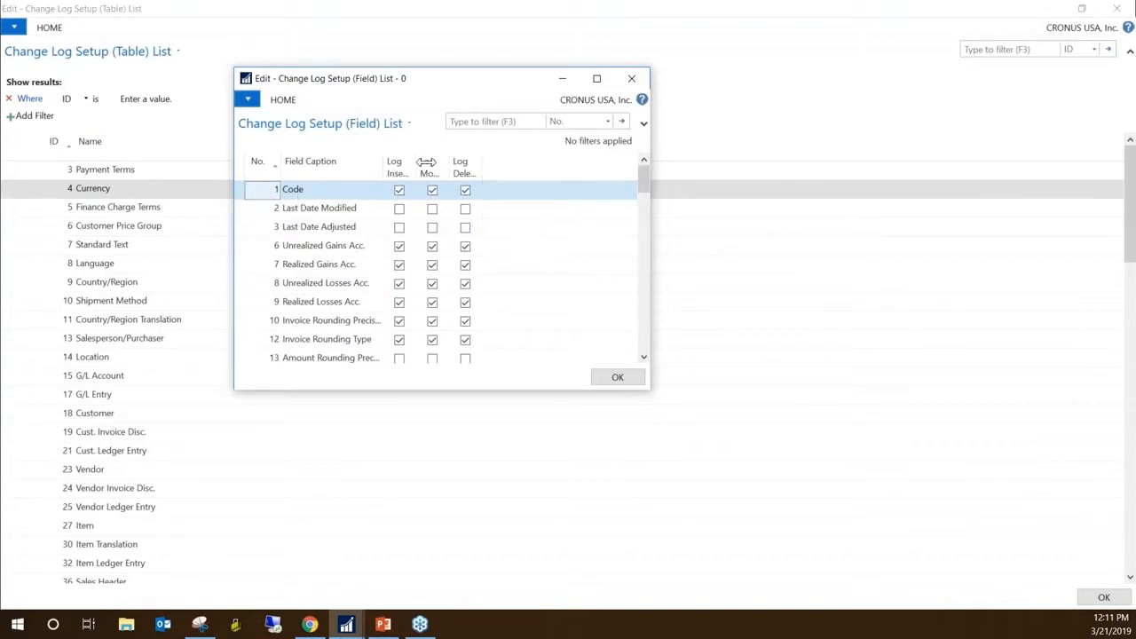
left_click_drag(415, 164, 466, 163)
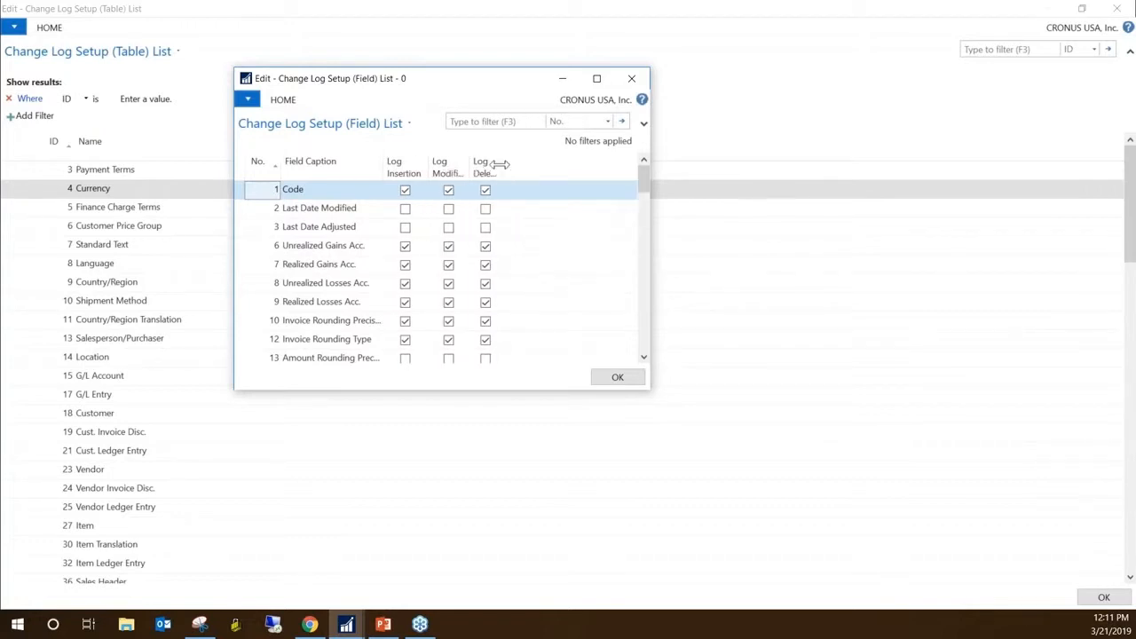
left_click_drag(499, 164, 504, 165)
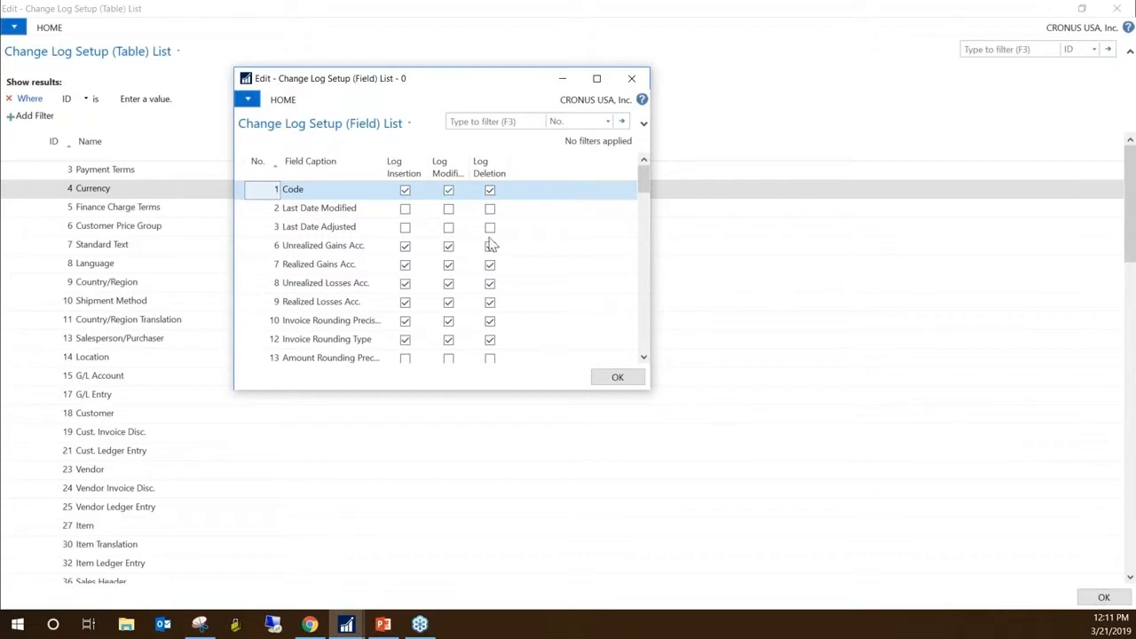
Examine which Currency fields are logged, comparing the date fields with the gains, losses and invoice rounding fields
left_click(274, 210)
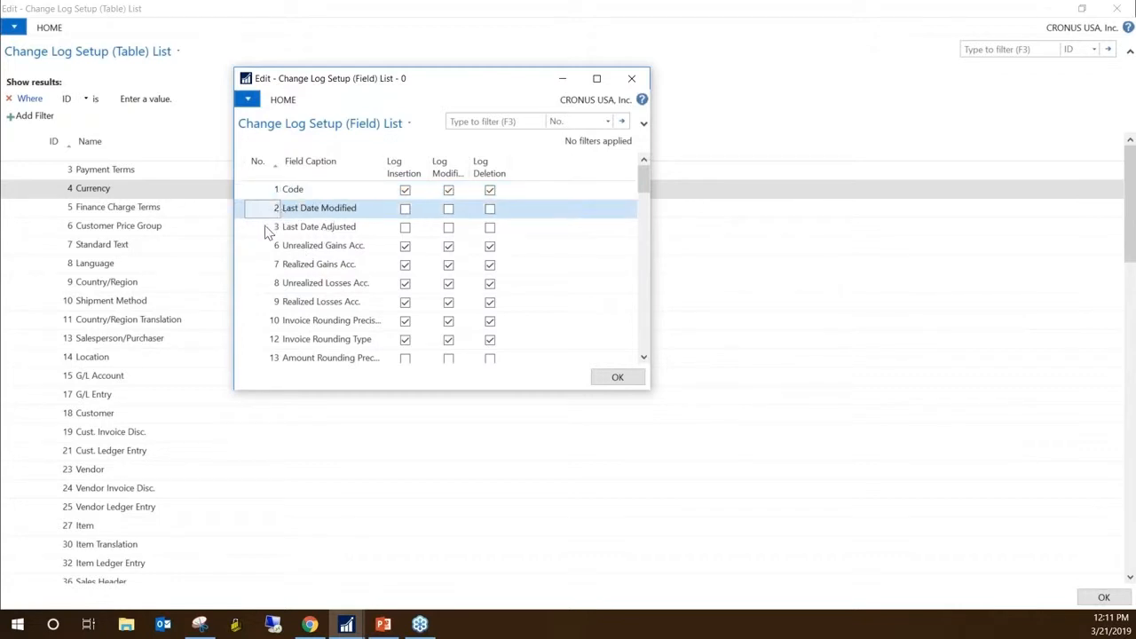
left_click(293, 230)
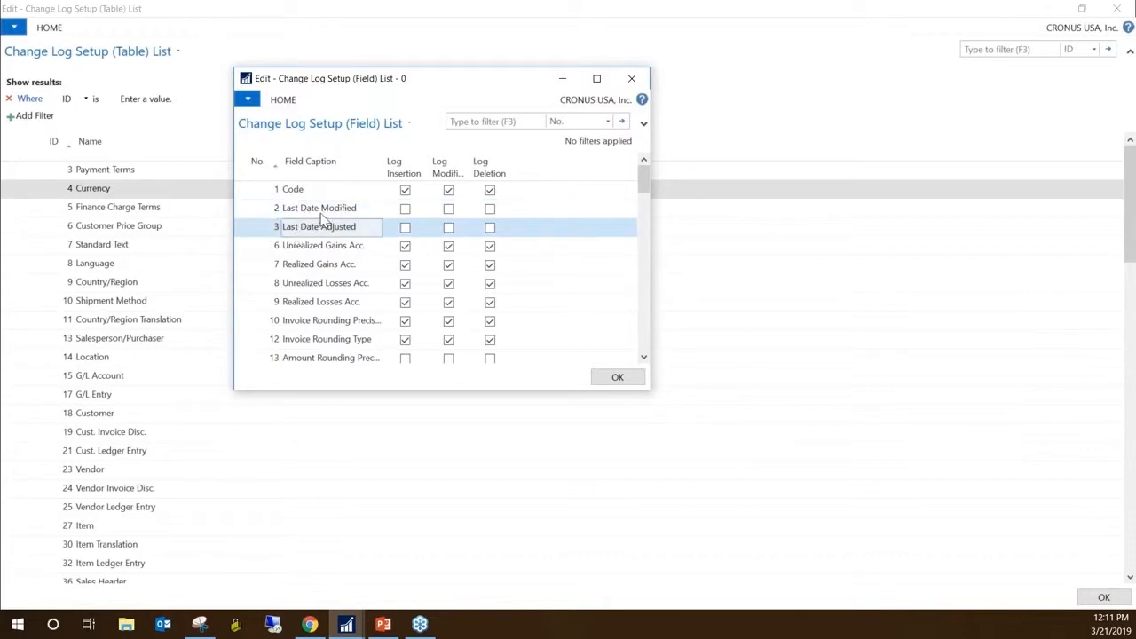
left_click(322, 211)
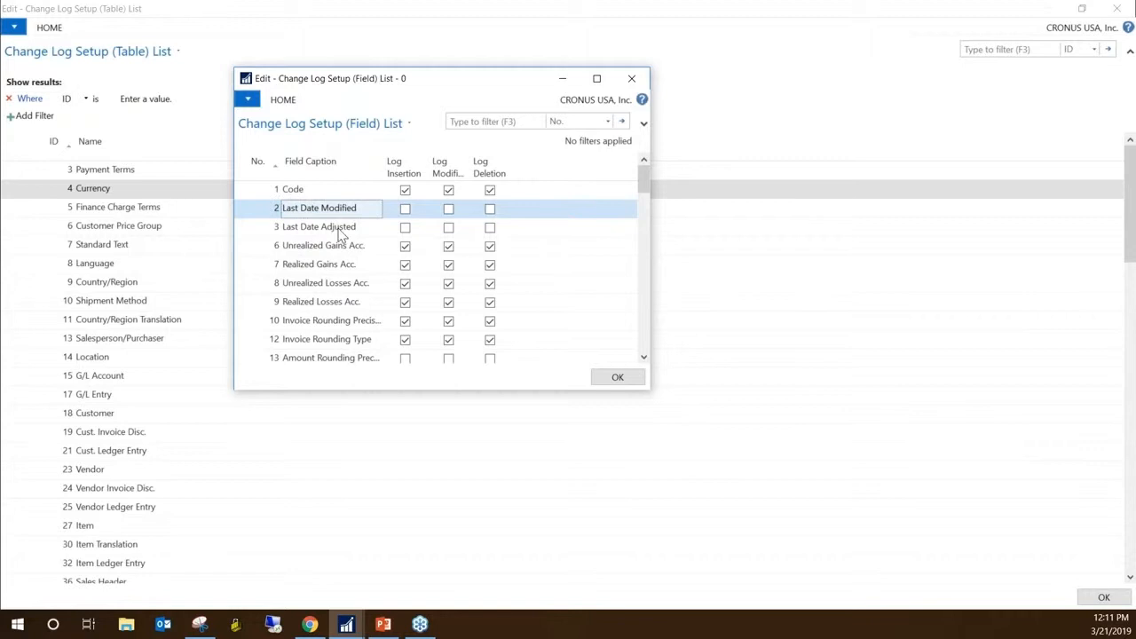
left_click(340, 229)
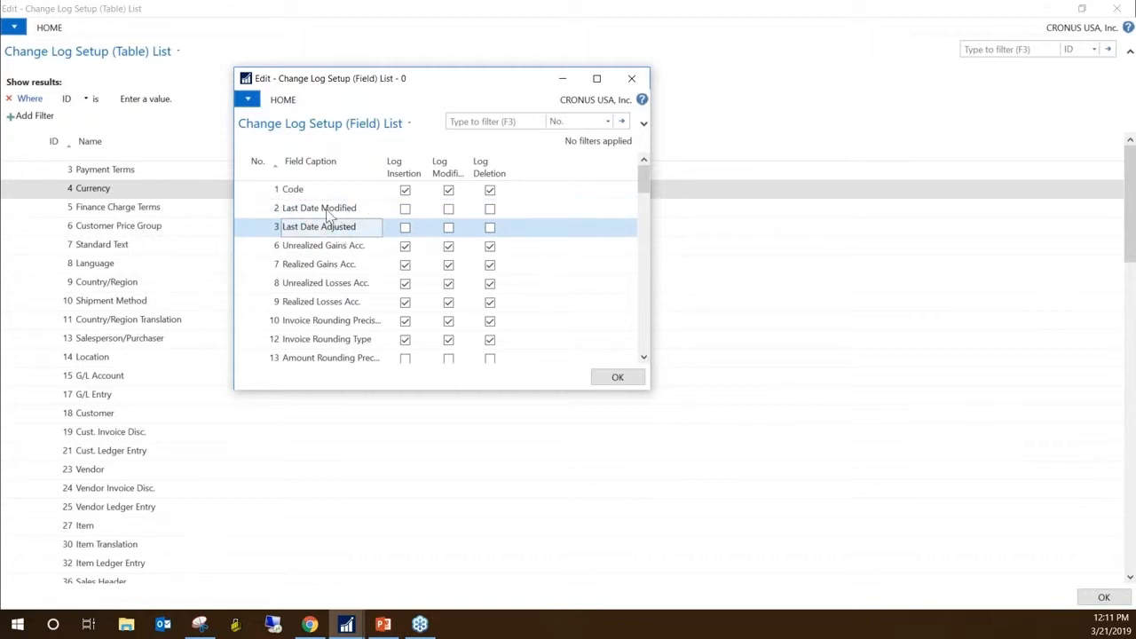
left_click(329, 213)
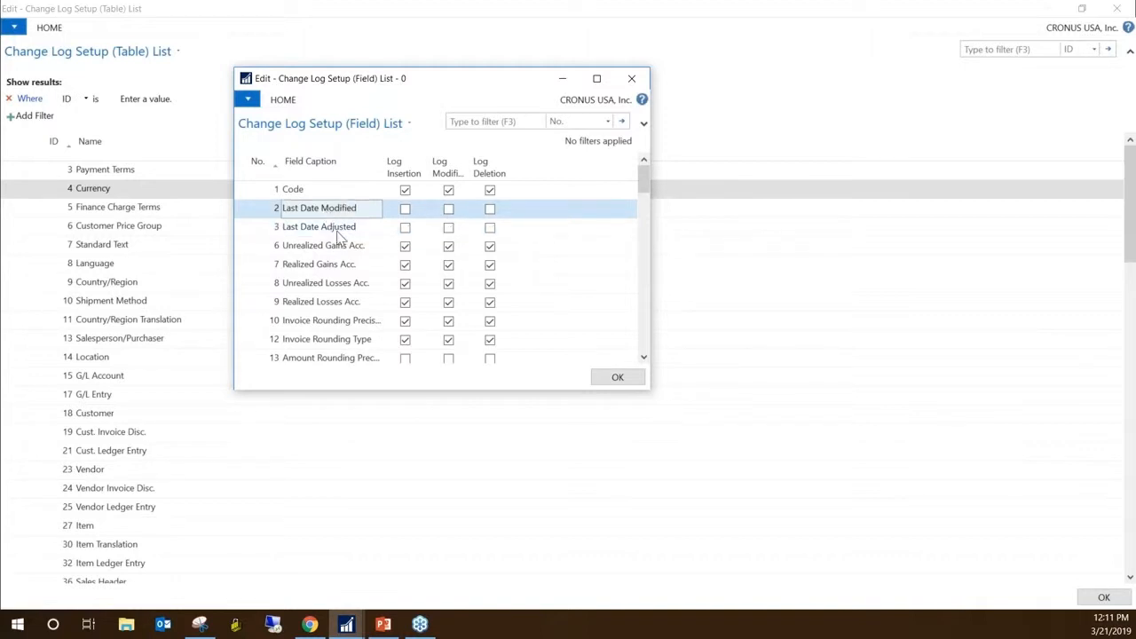
left_click(338, 229)
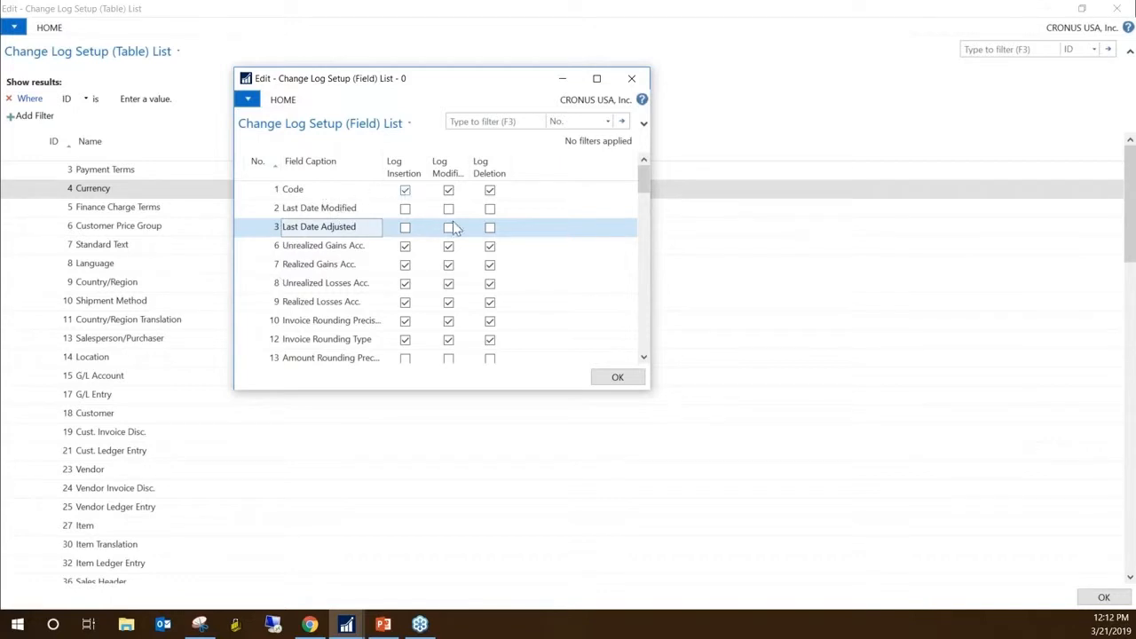
left_click(320, 251)
left_click(324, 263)
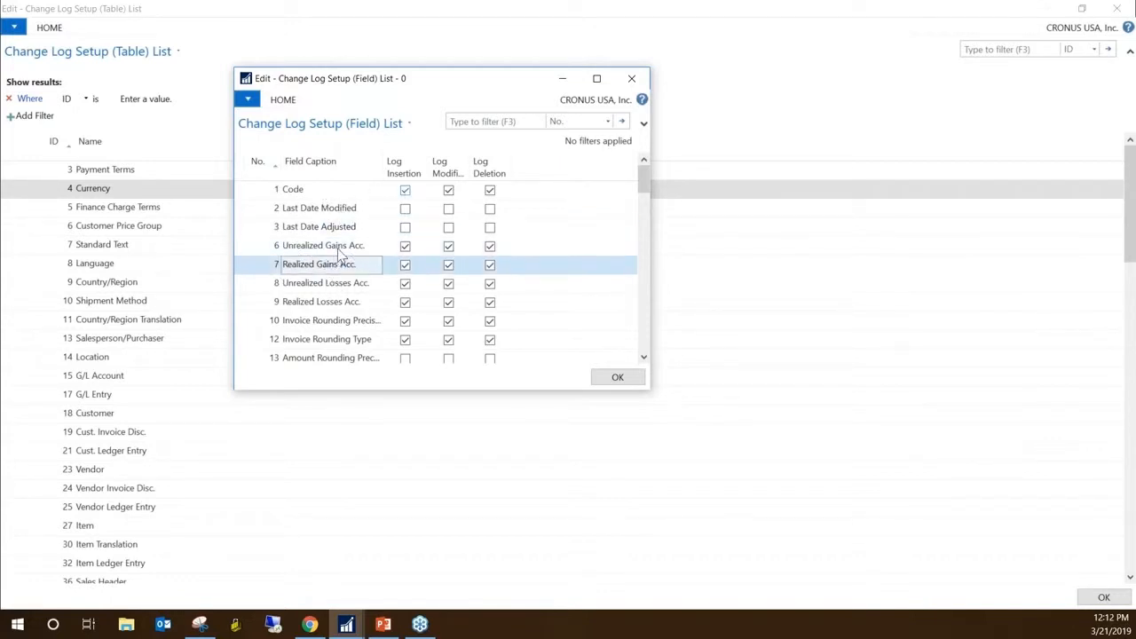
left_click(332, 347)
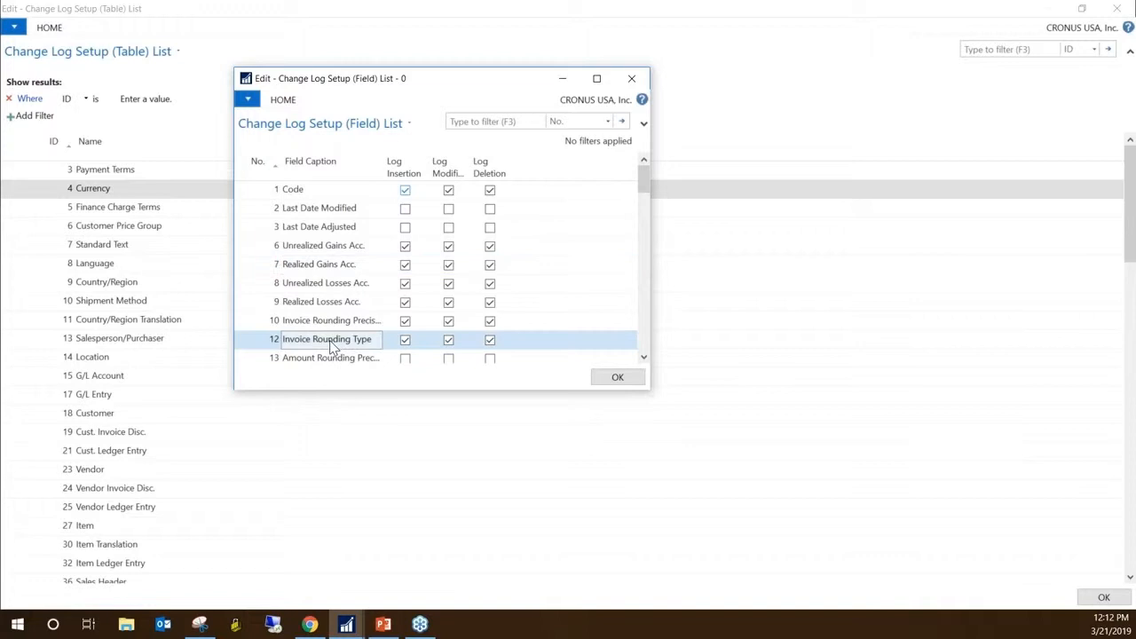
left_click(325, 253)
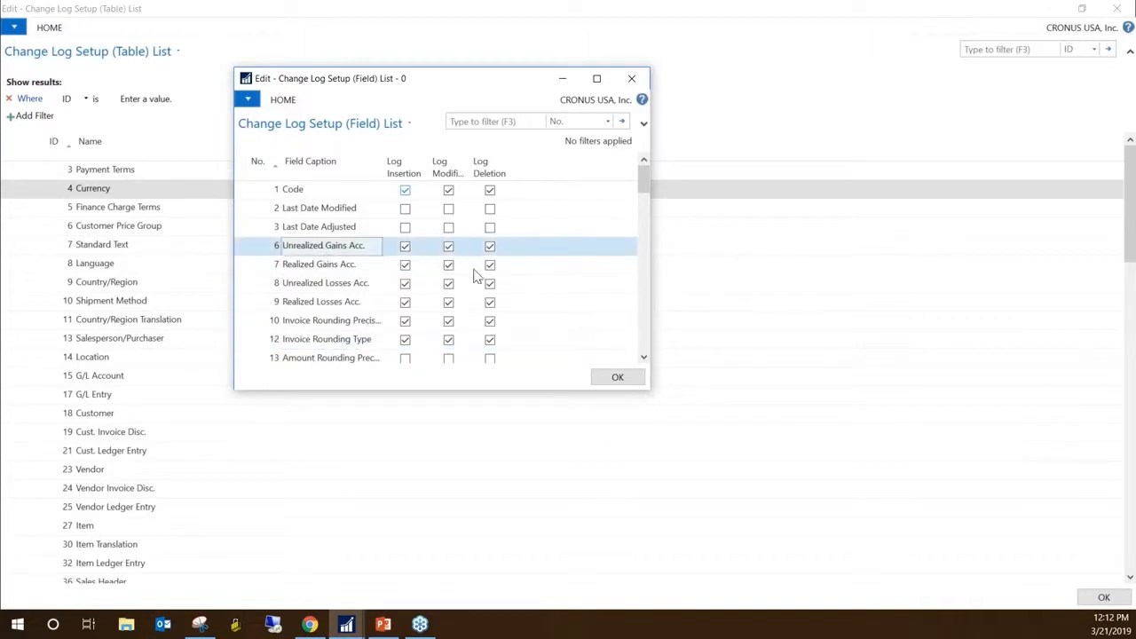
scroll(324, 305, "down", 12)
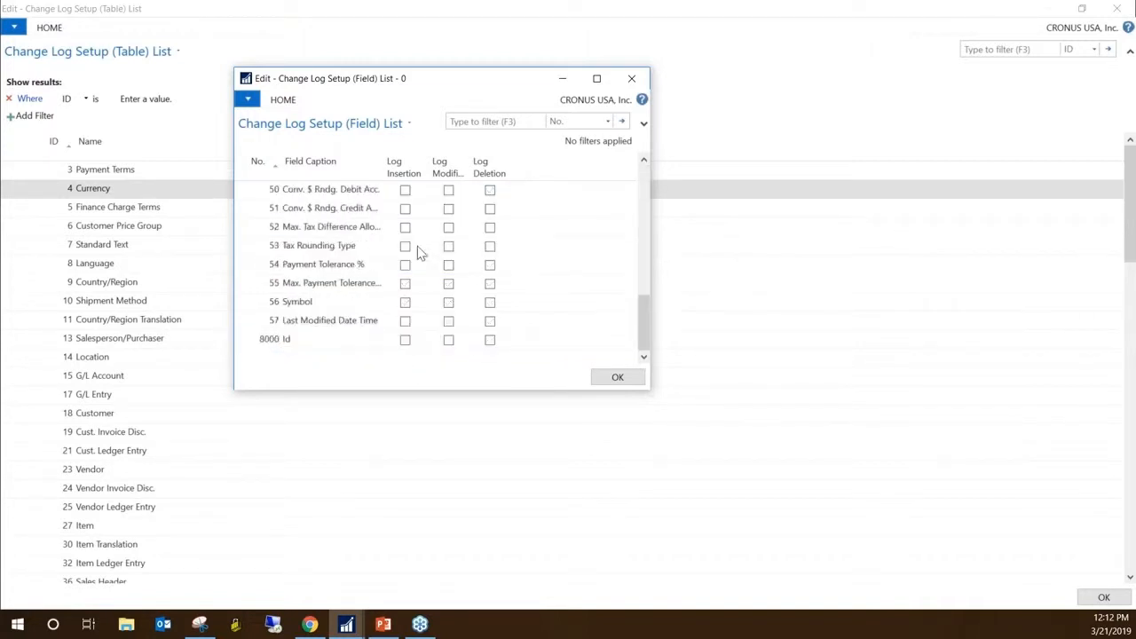
scroll(355, 269, "up", 12)
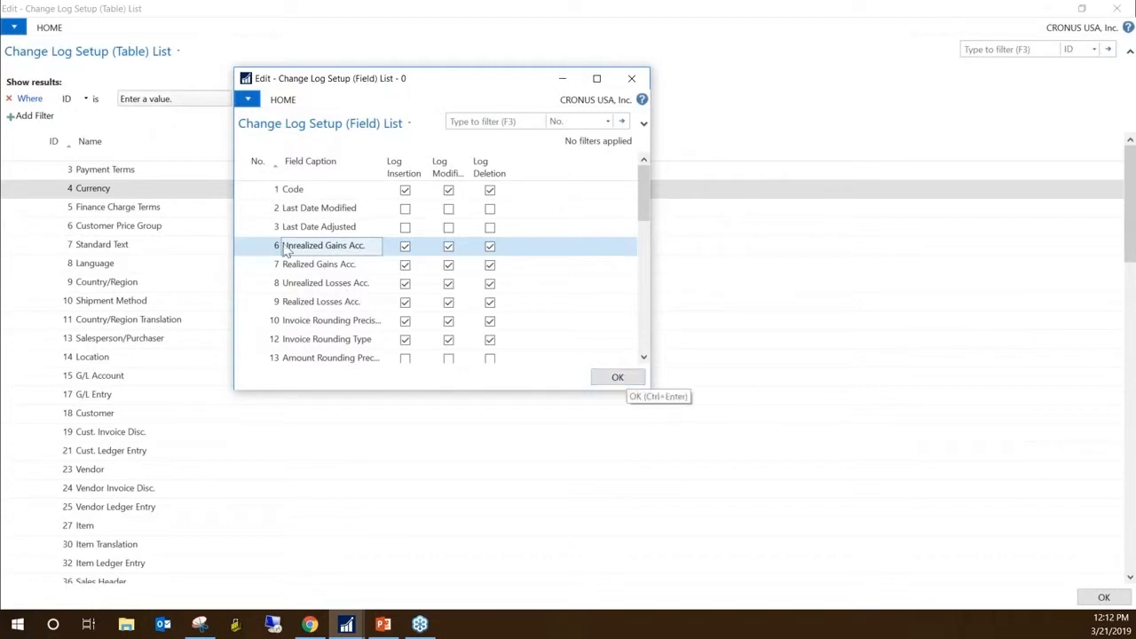
Accept the Currency field list and close the table list and the Change Log Setup window
left_click(626, 379)
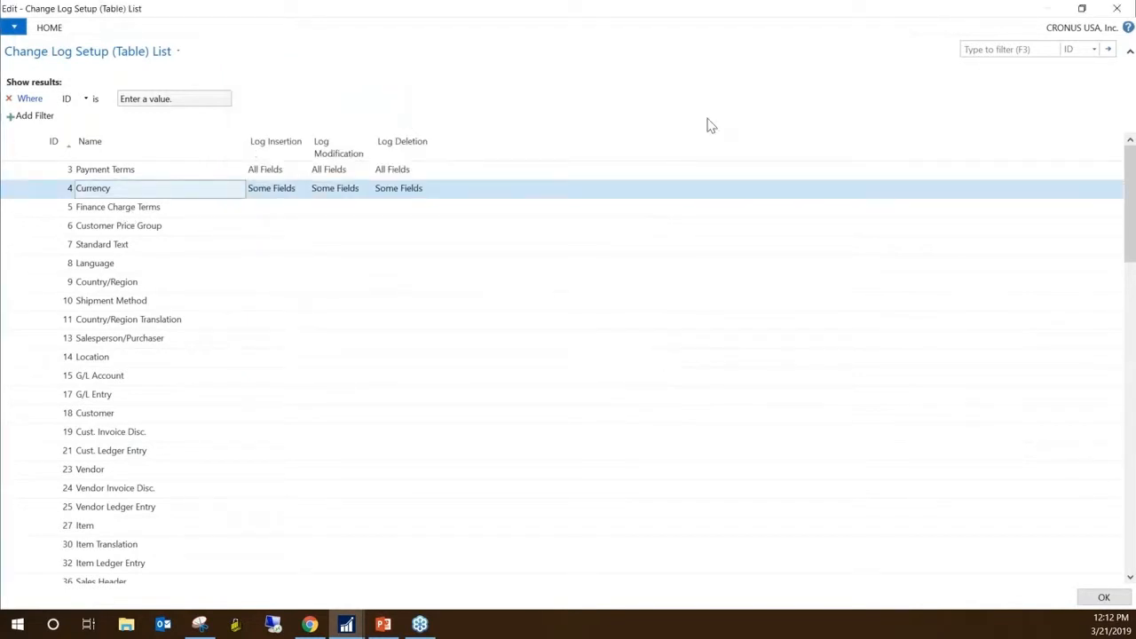
key("Escape")
left_click(640, 104)
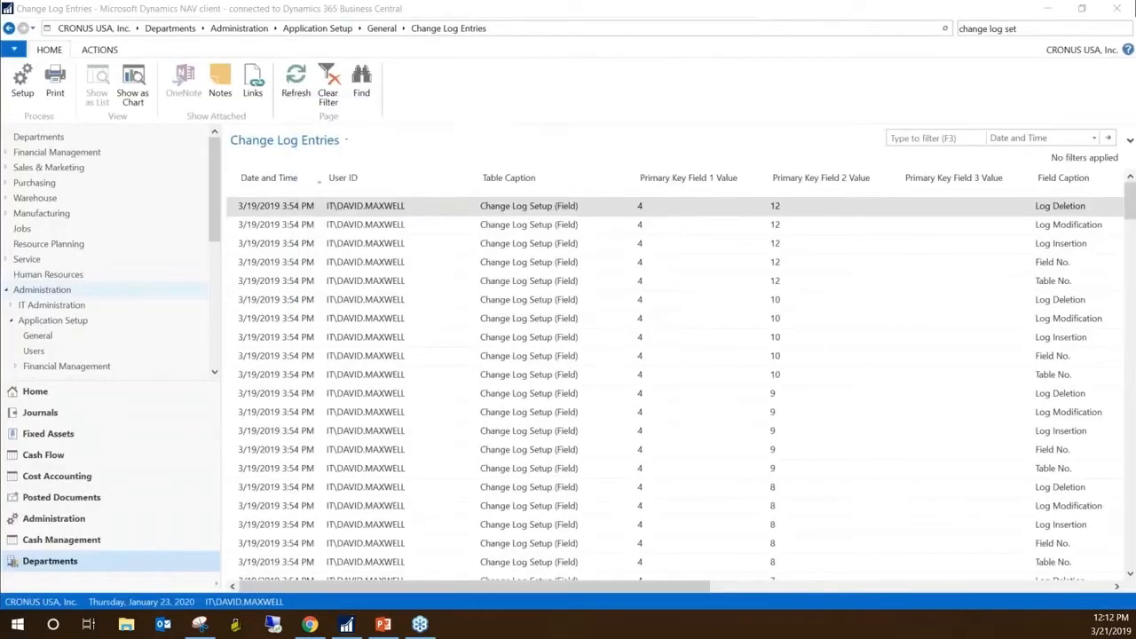
Search for currency, open the Currencies list for editing and select the AED currency's Realized Gains Acc. value
left_click(1056, 29)
type("cure")
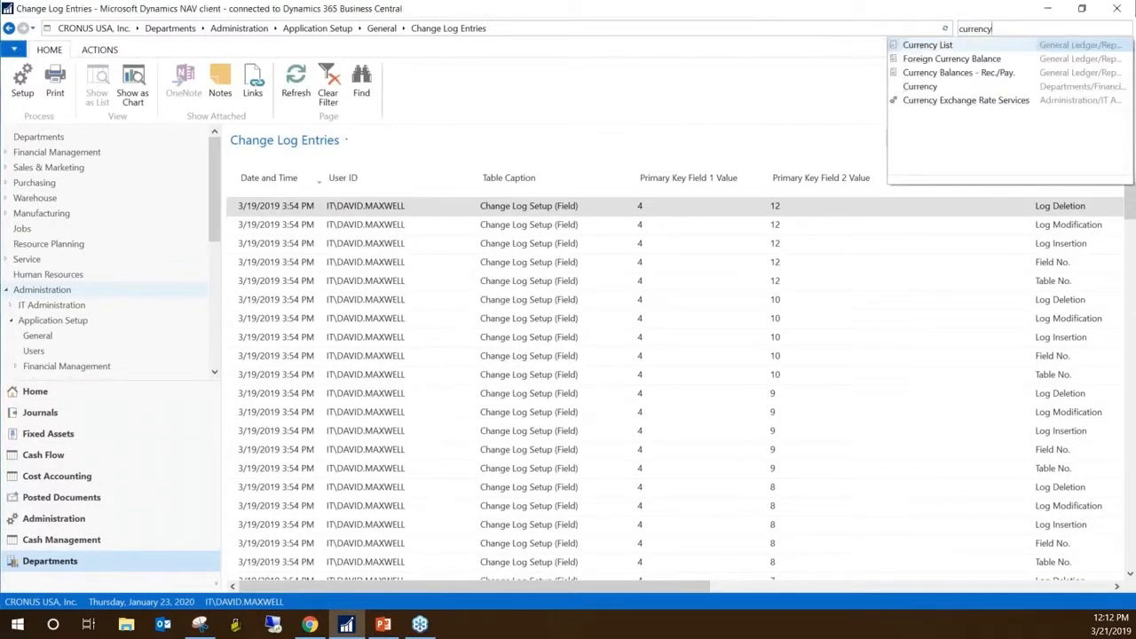
left_click(922, 87)
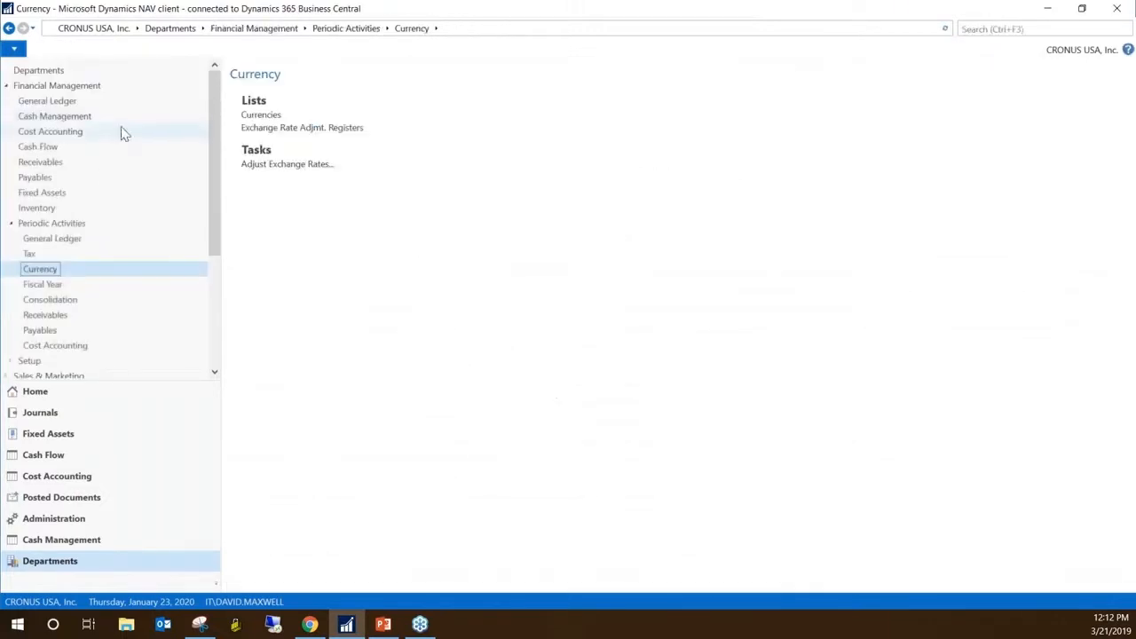
left_click(259, 115)
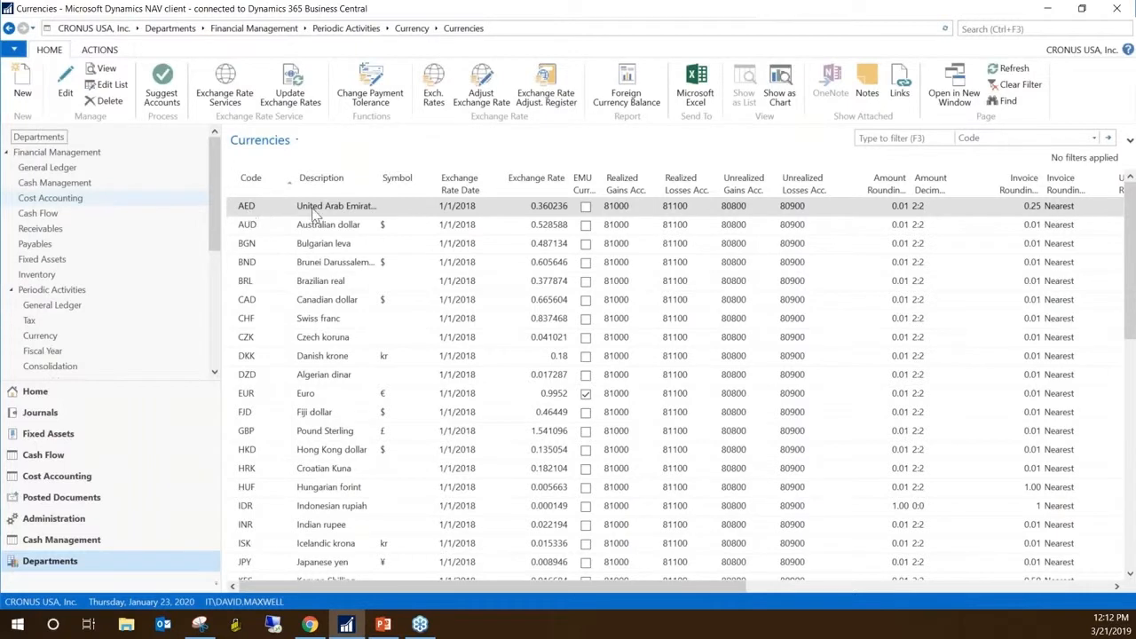
left_click(633, 208)
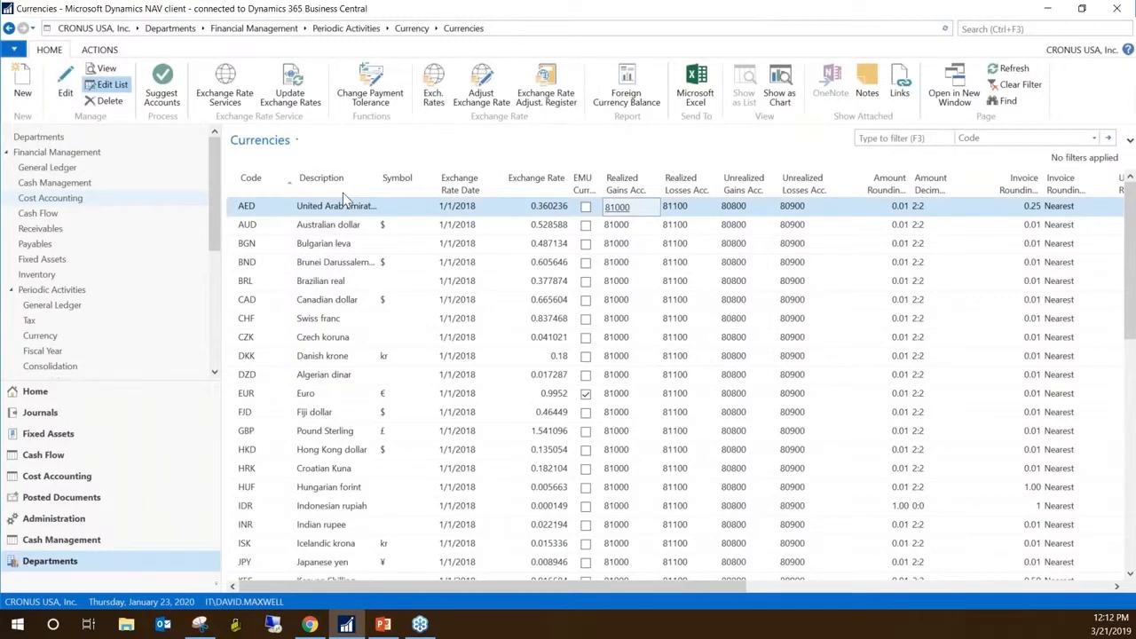
Open the currencies for list editing in a widened window and set the AED currency's Realized Gains Acc. to 80900
left_click(106, 85)
left_click_drag(481, 19, 675, 22)
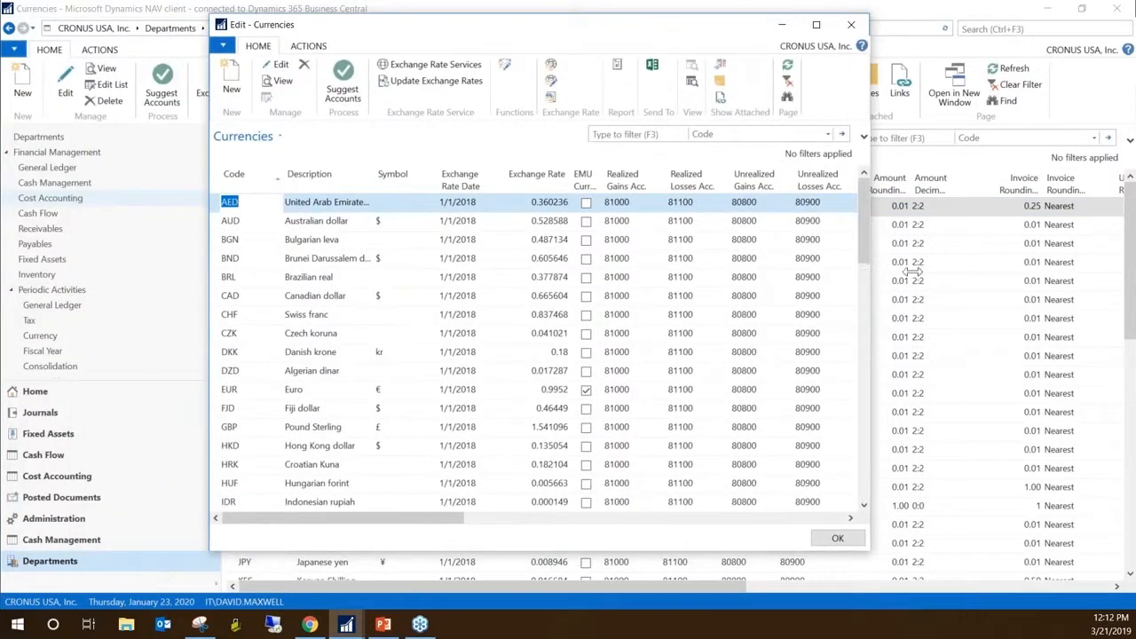
left_click_drag(869, 275, 1063, 275)
left_click(641, 203)
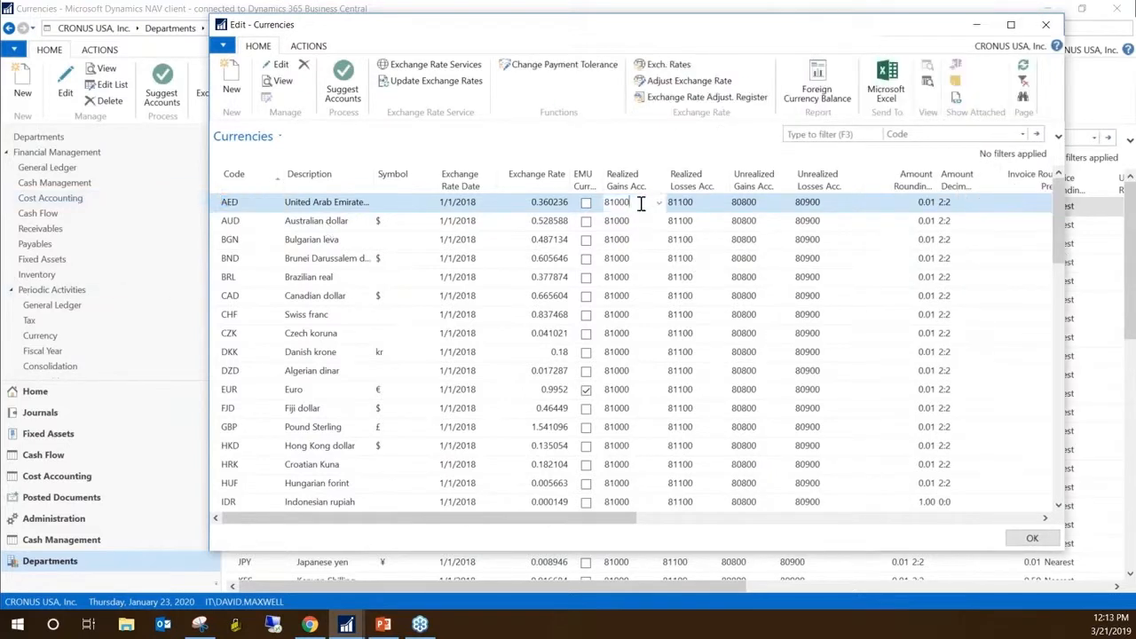
left_click(658, 202)
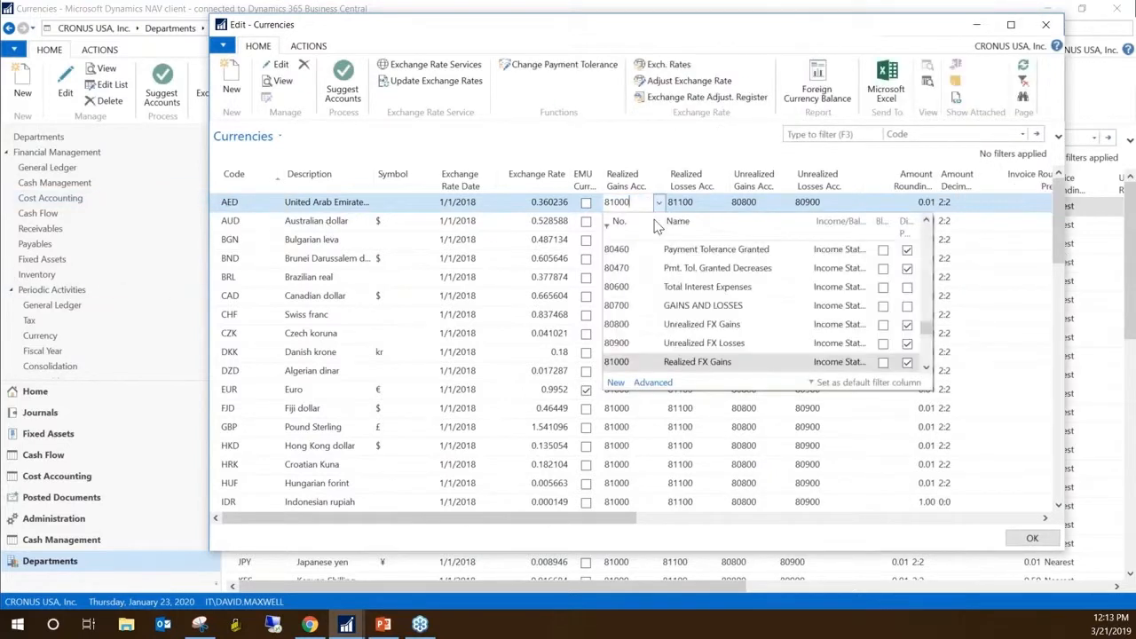
left_click(630, 344)
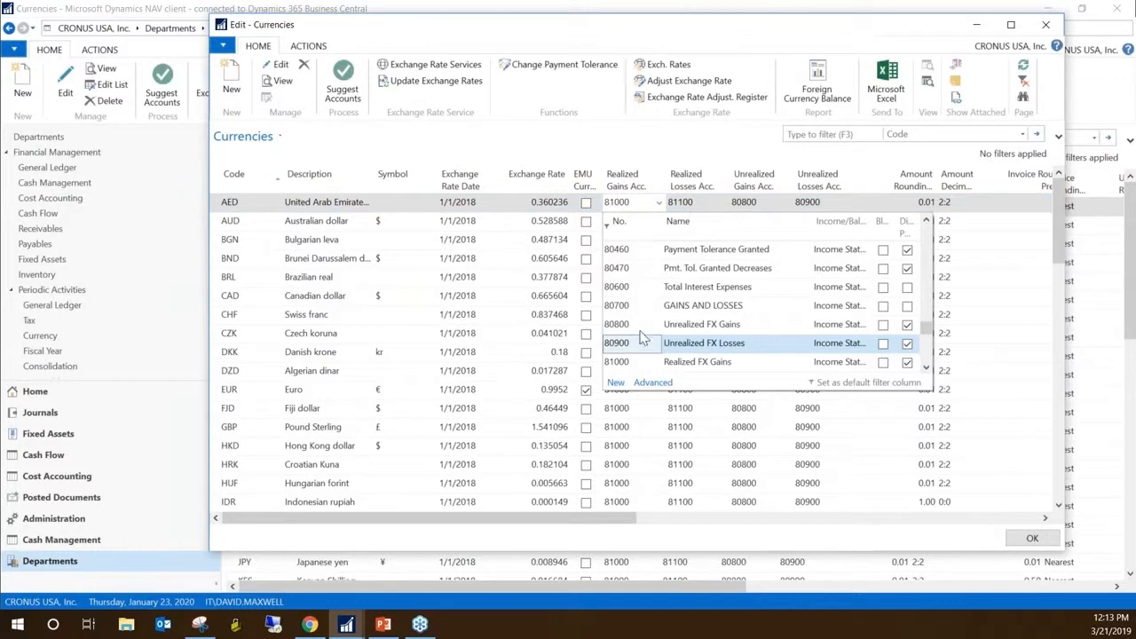
double_click(618, 344)
Set the AED currency's Realized Losses Acc. to 80900
left_click(696, 204)
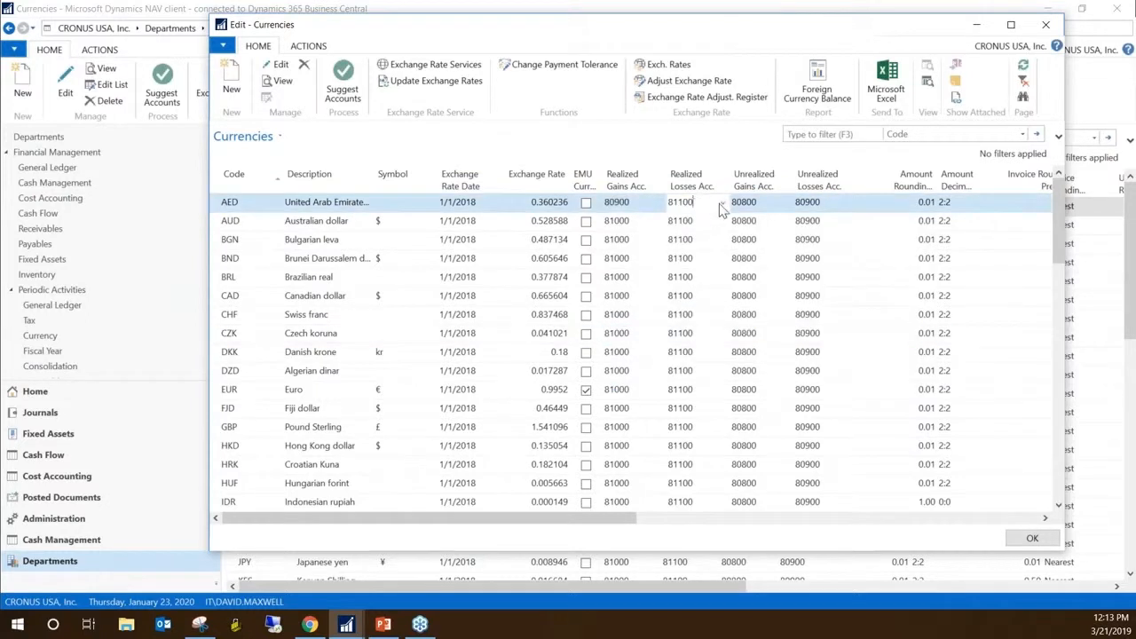
left_click(722, 203)
double_click(696, 329)
key("Tab")
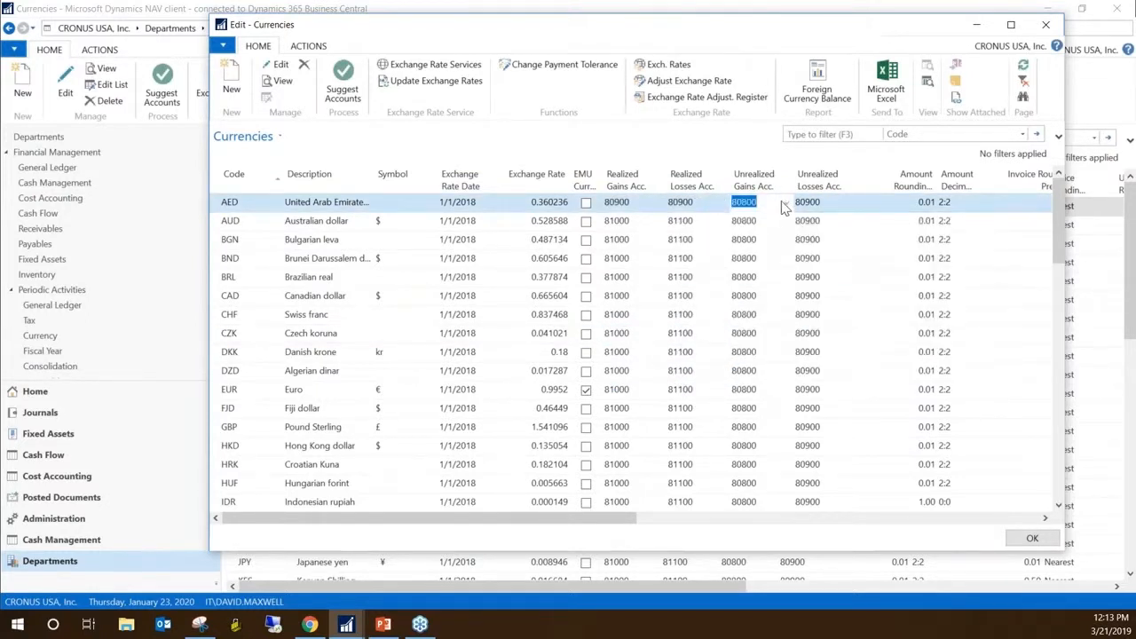
Set AED's Unrealized Gains Acc. to 80470 and Unrealized Losses Acc. to 80460, and accept the edited currency list
left_click(786, 203)
double_click(777, 307)
left_click(844, 203)
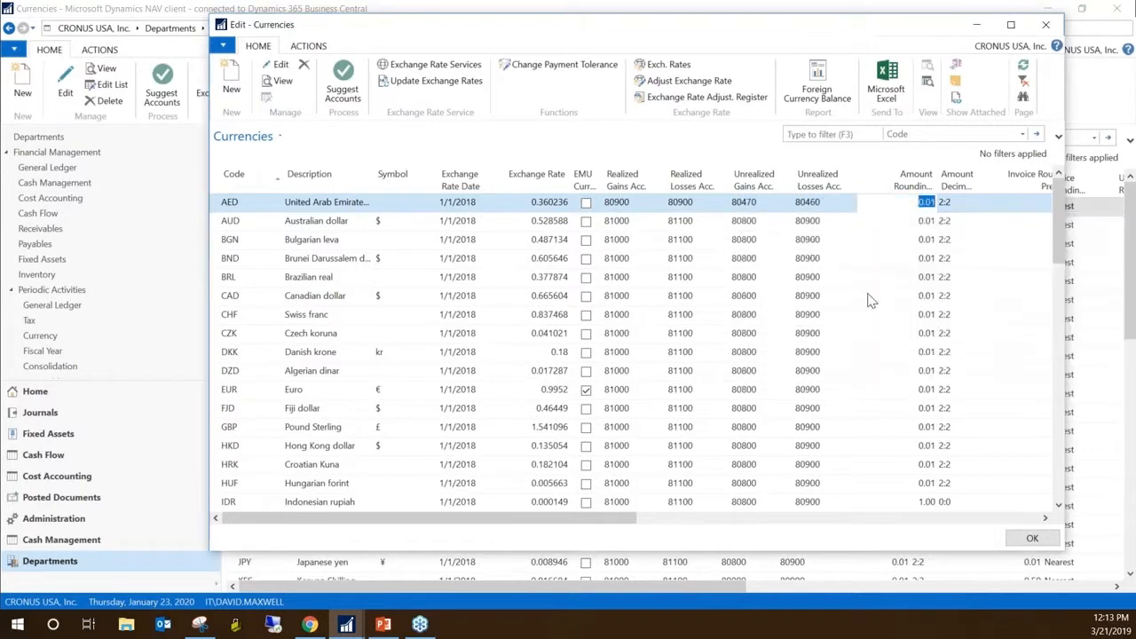
left_click(824, 239)
left_click(637, 203)
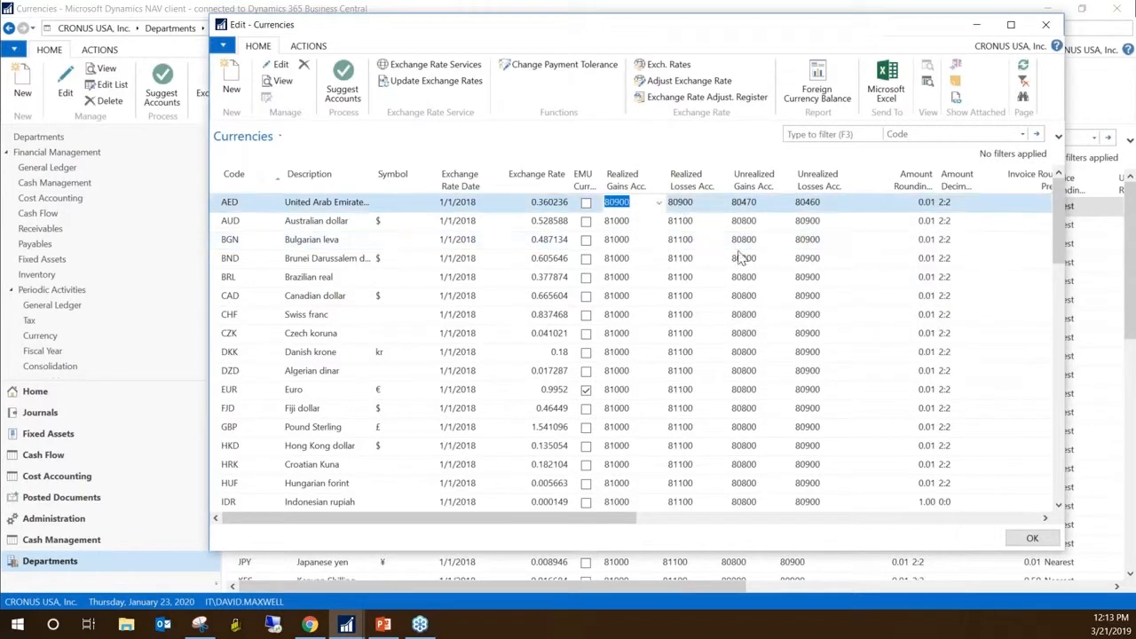
left_click(1032, 538)
Search for "change log" and open the Change Log Entries list
left_click(969, 29)
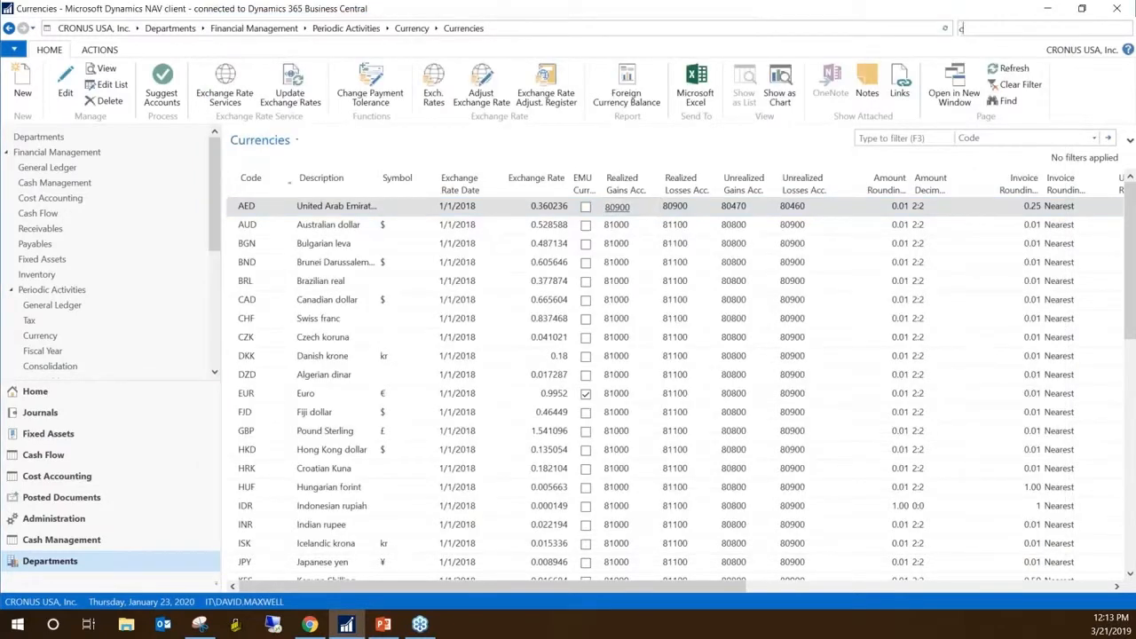
type("change")
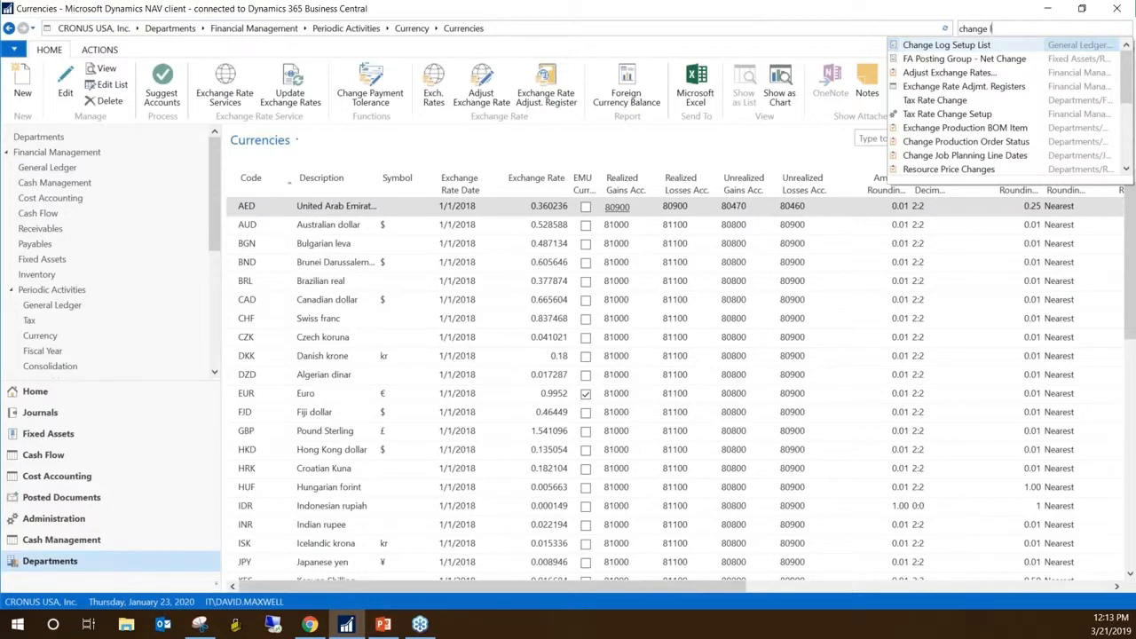
type(" log")
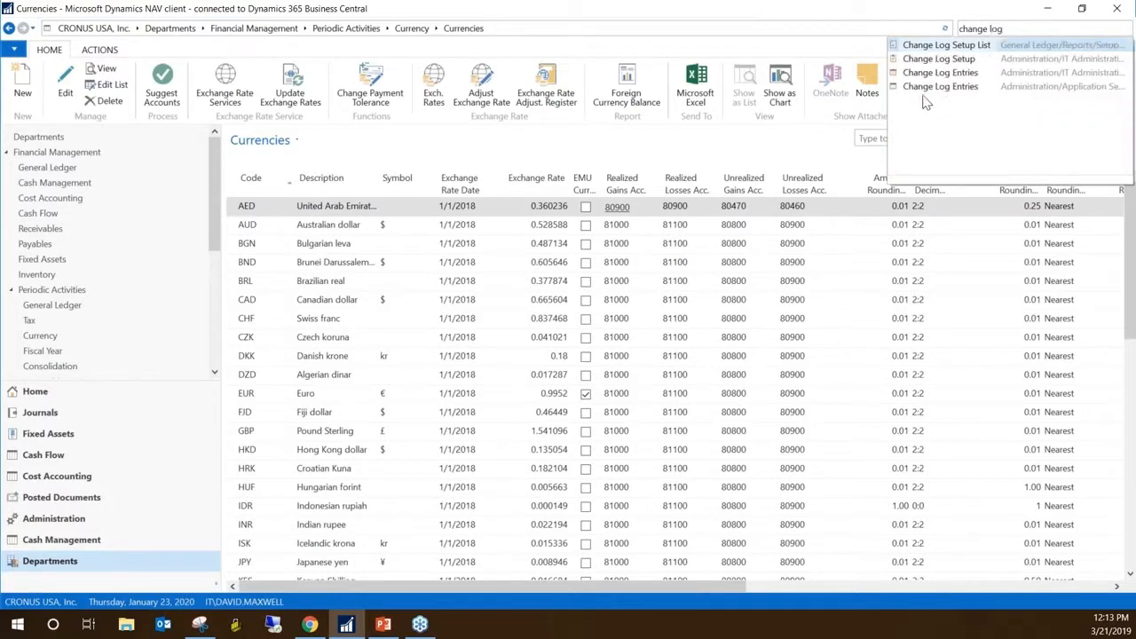
left_click(923, 96)
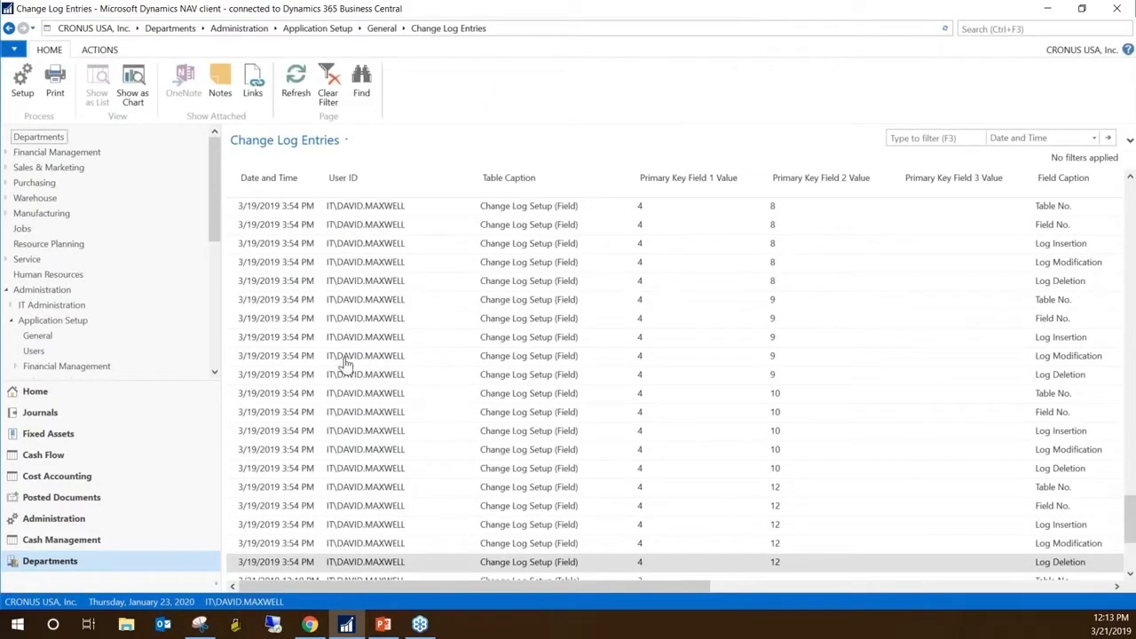
Examine the newest Currency change log entries, checking their date and time, user ID, table caption and primary key value
scroll(424, 554, "down", 3)
left_click(512, 509)
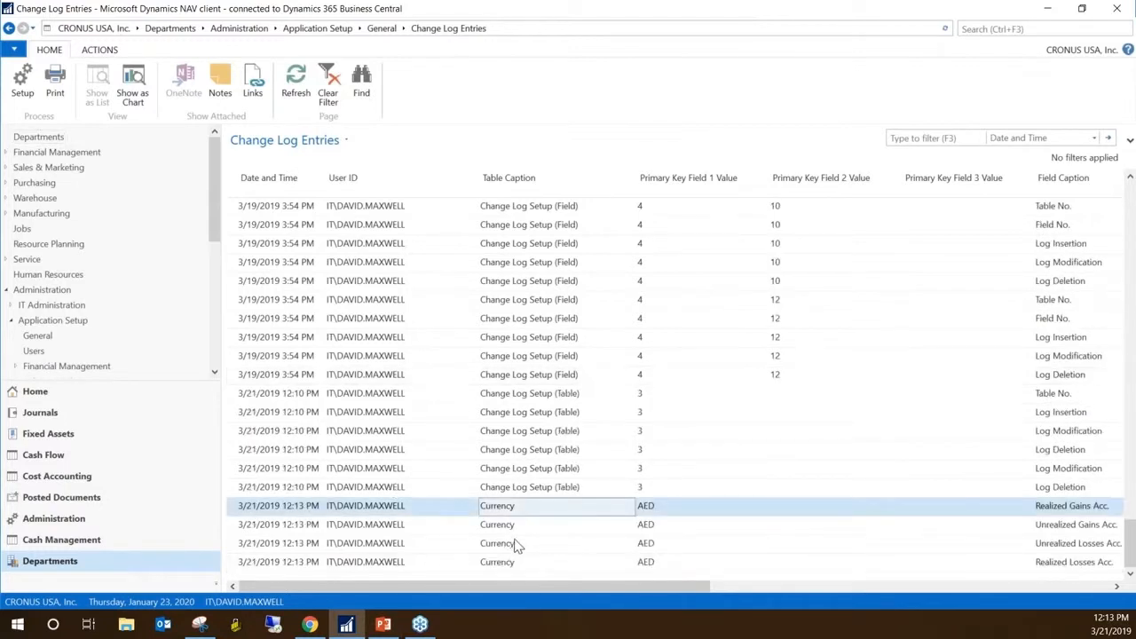
left_click(512, 526)
left_click(512, 547)
left_click(514, 562)
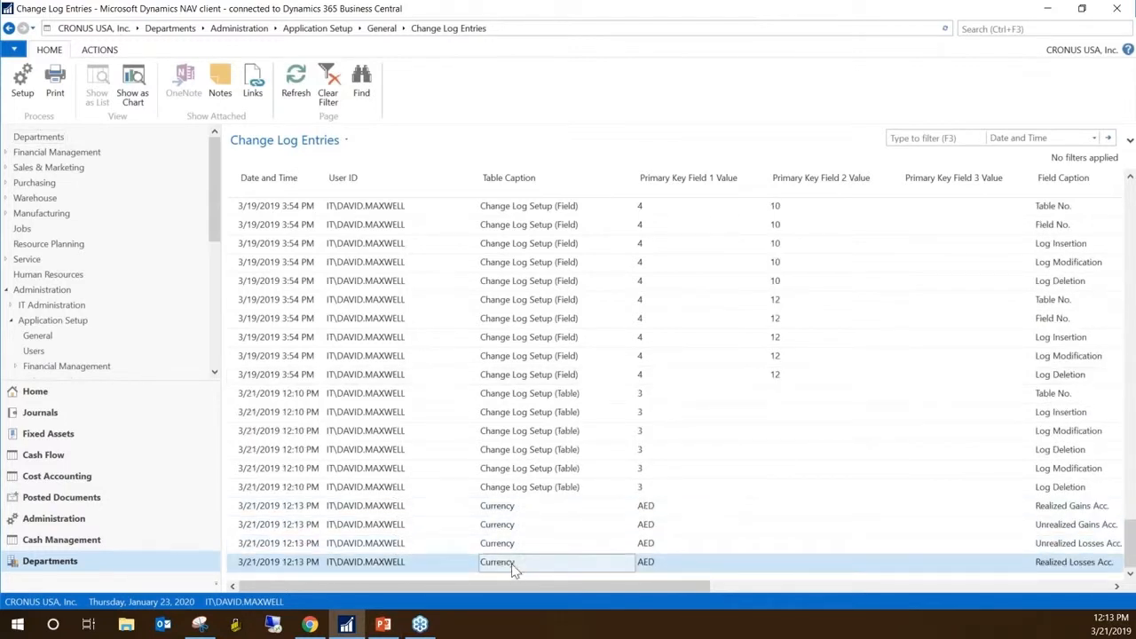
left_click(303, 512)
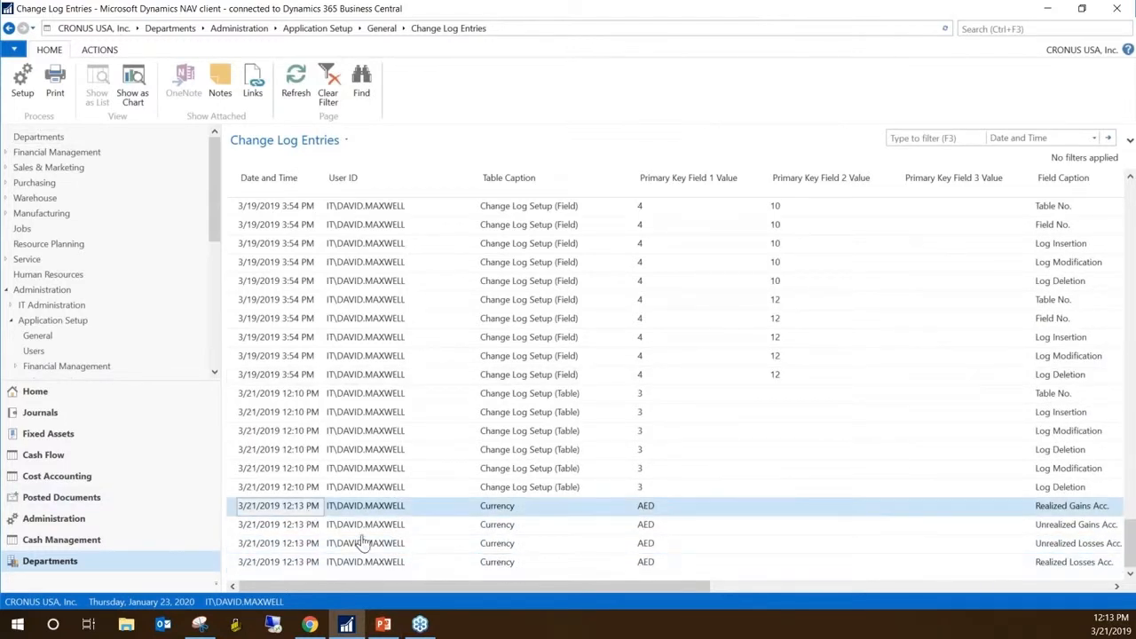
left_click(354, 566)
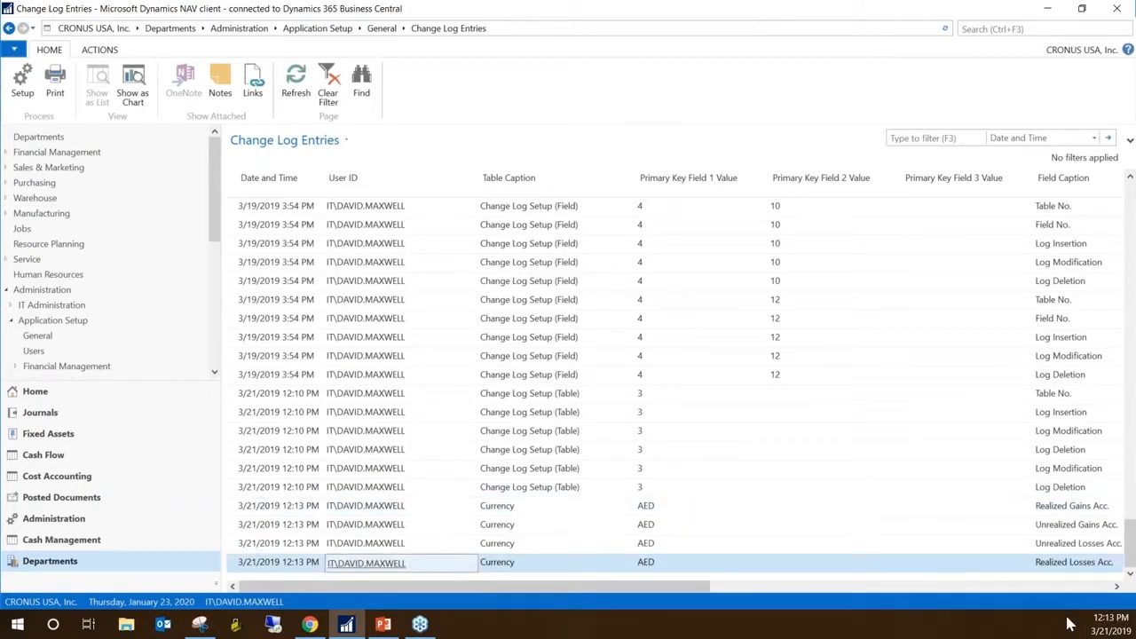
left_click(530, 512)
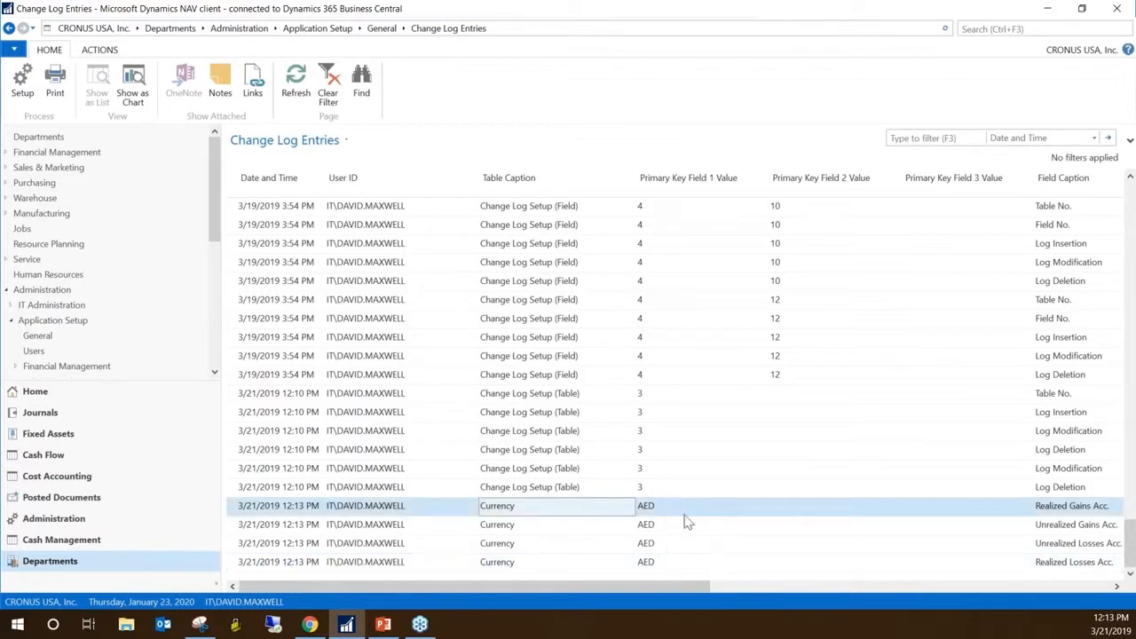
left_click(676, 510)
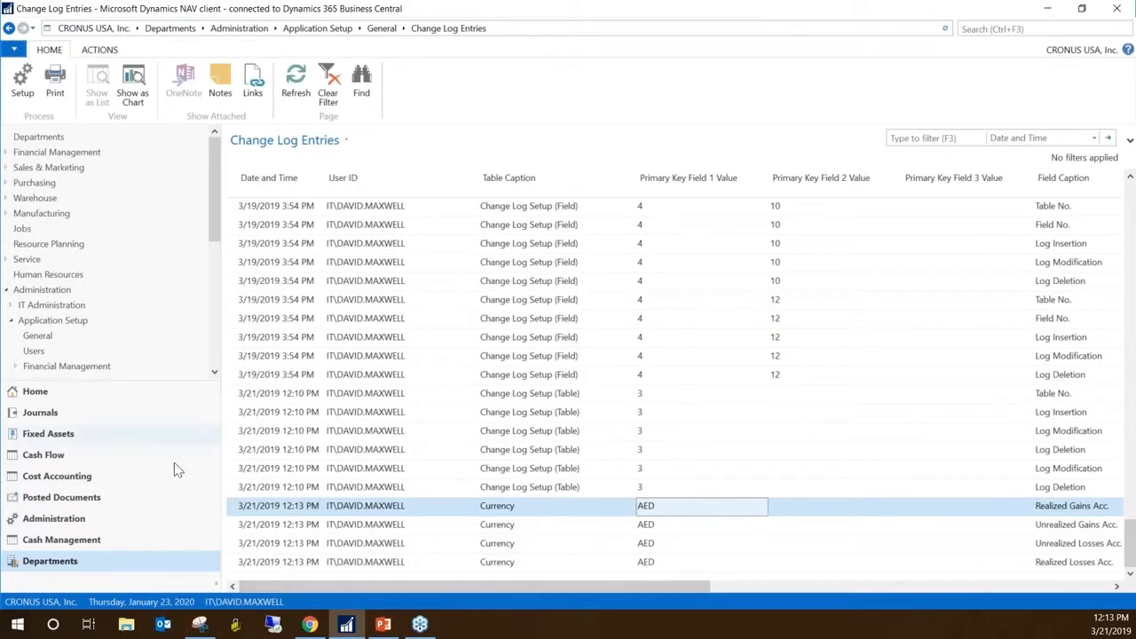
left_click(471, 488)
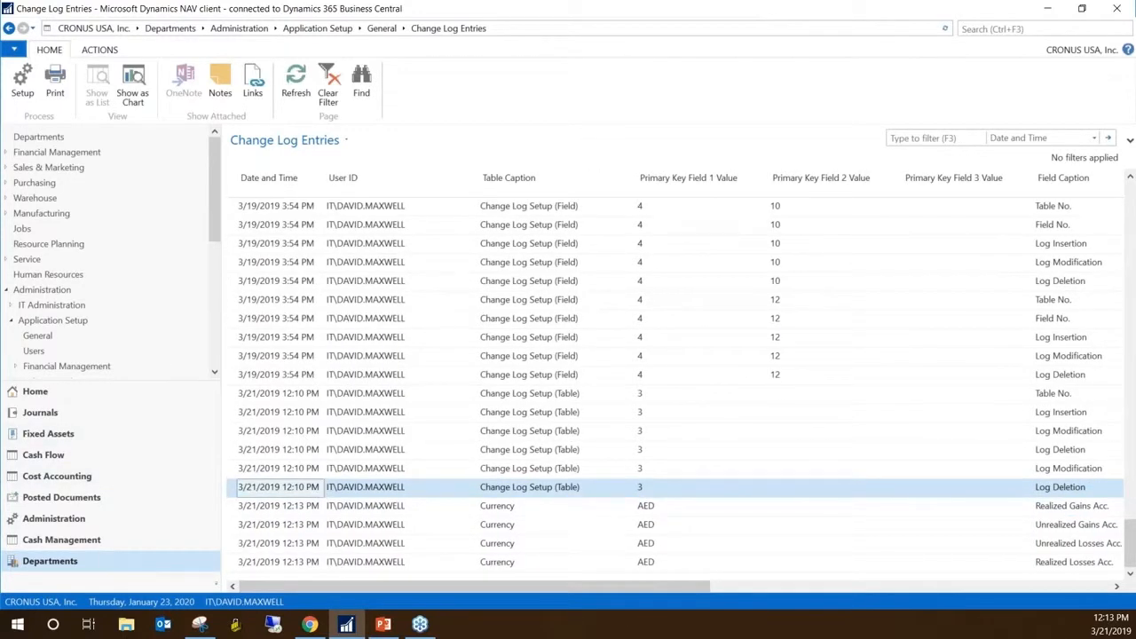
Switch to the PowerPoint slide show and advance past the Select Tables to Track slide
key("alt+Tab")
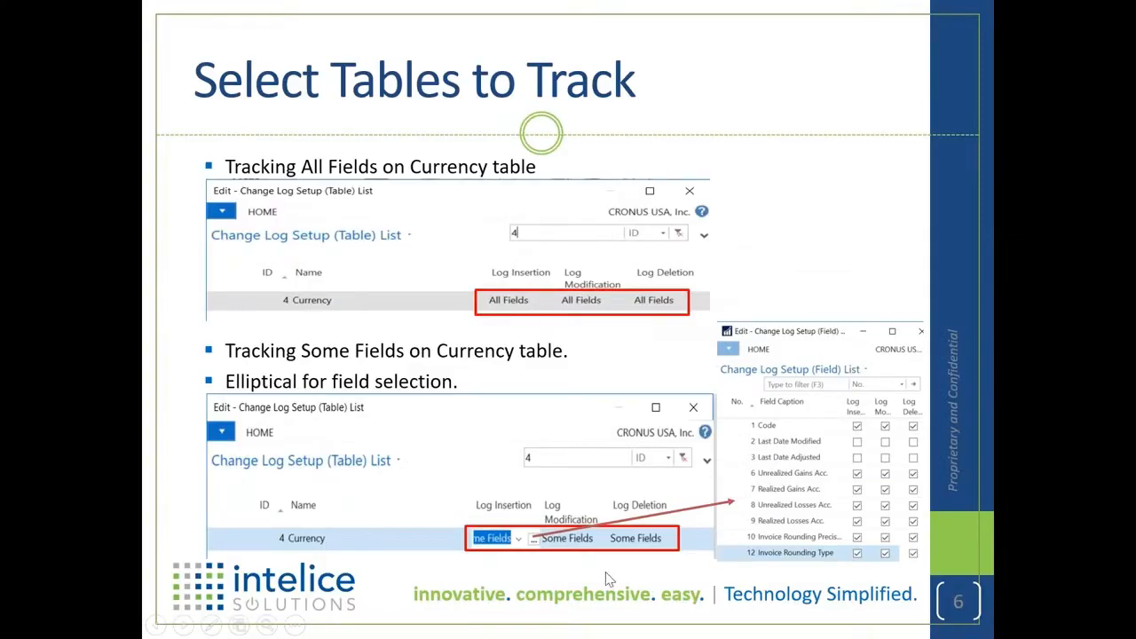
key("Right")
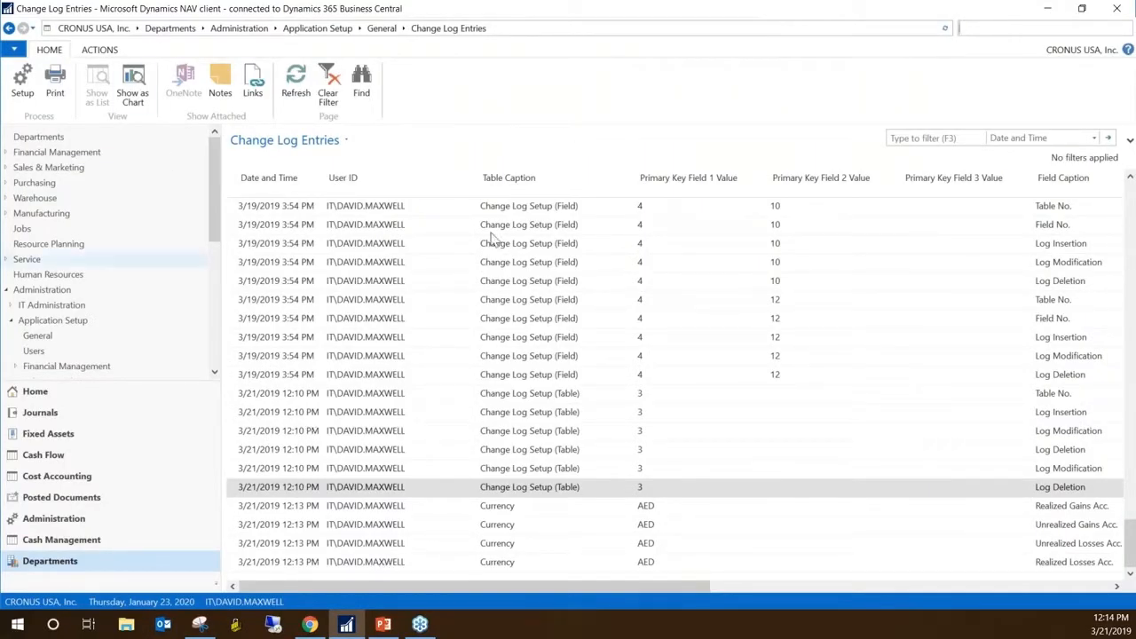
Return to Dynamics NAV, search for Change Log Setup, view its activation setting and close the window
type("change log set")
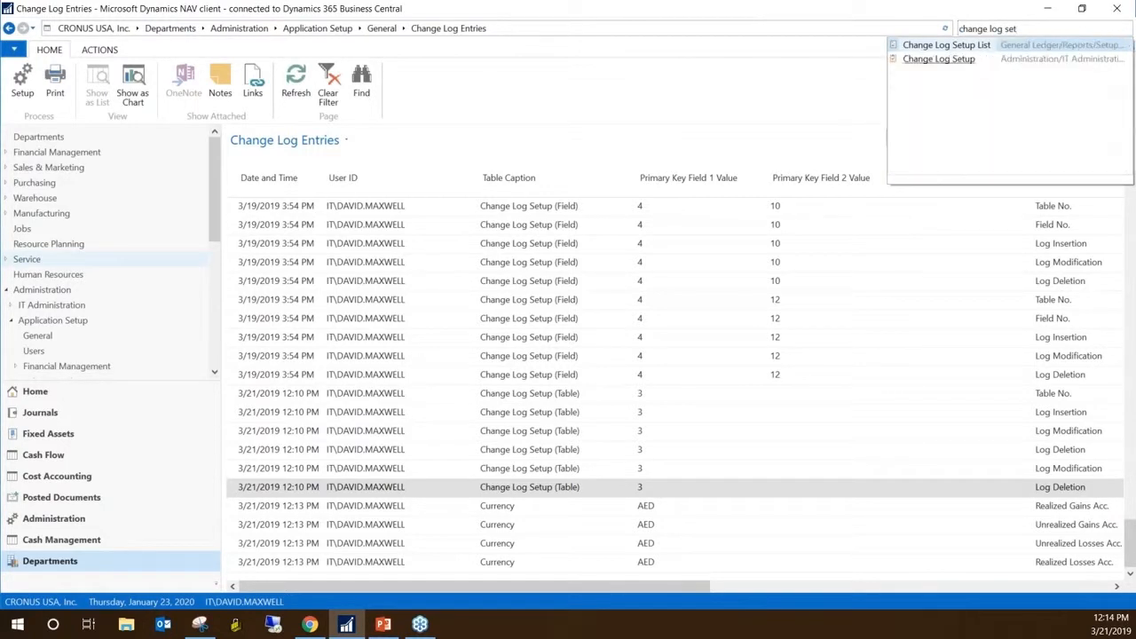
left_click(942, 58)
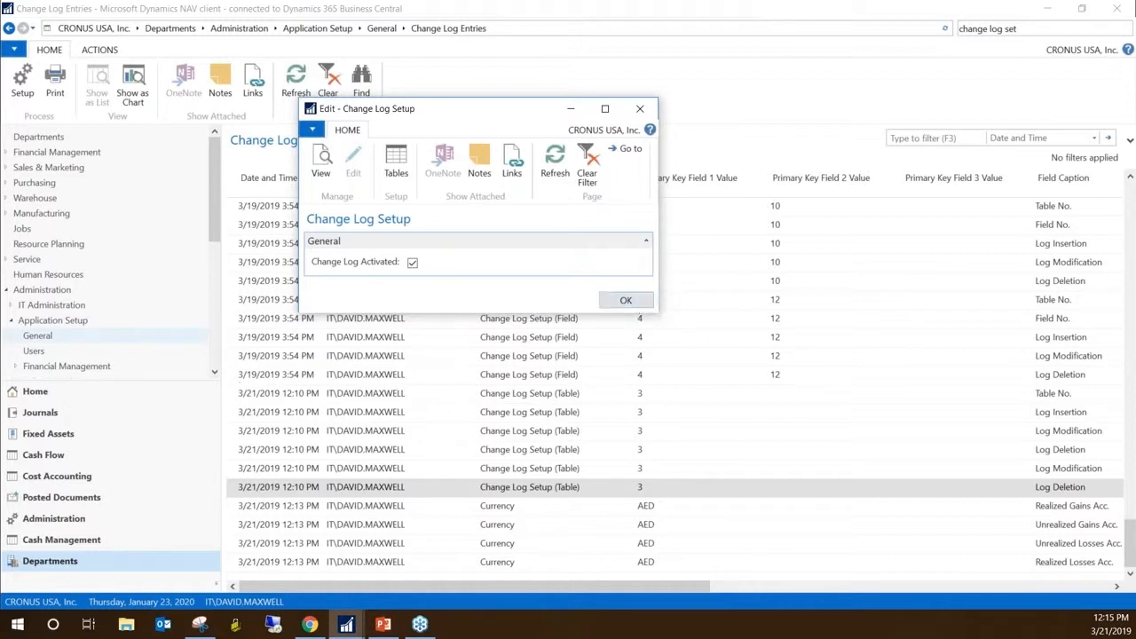
left_click(639, 109)
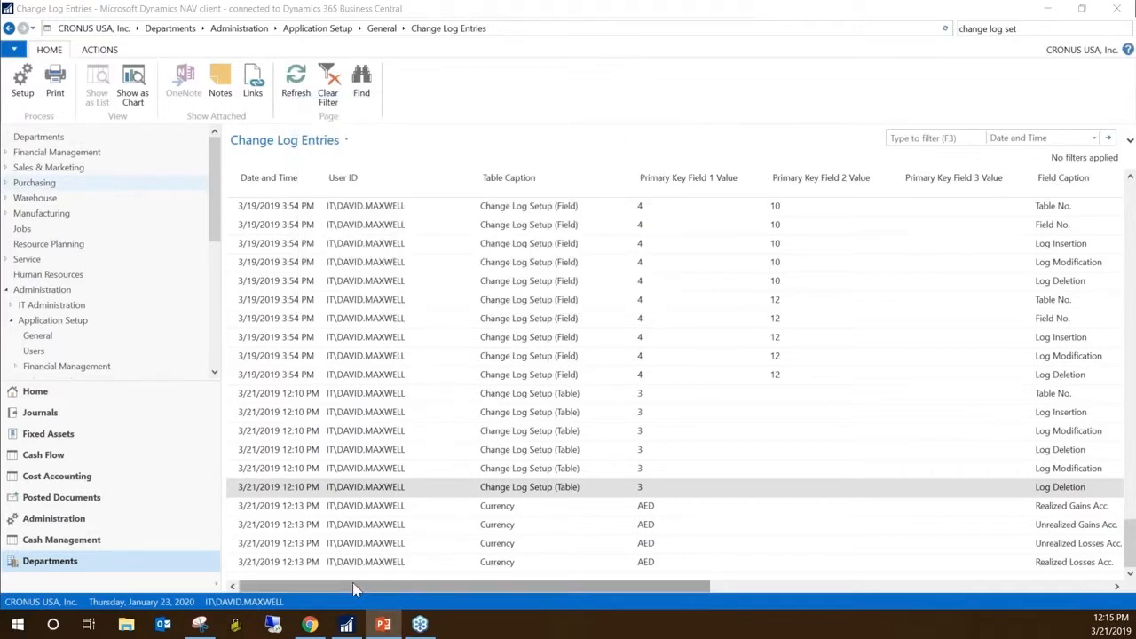
Review the latest change log entries and filter the list by Table Caption for Currency
left_click(385, 356)
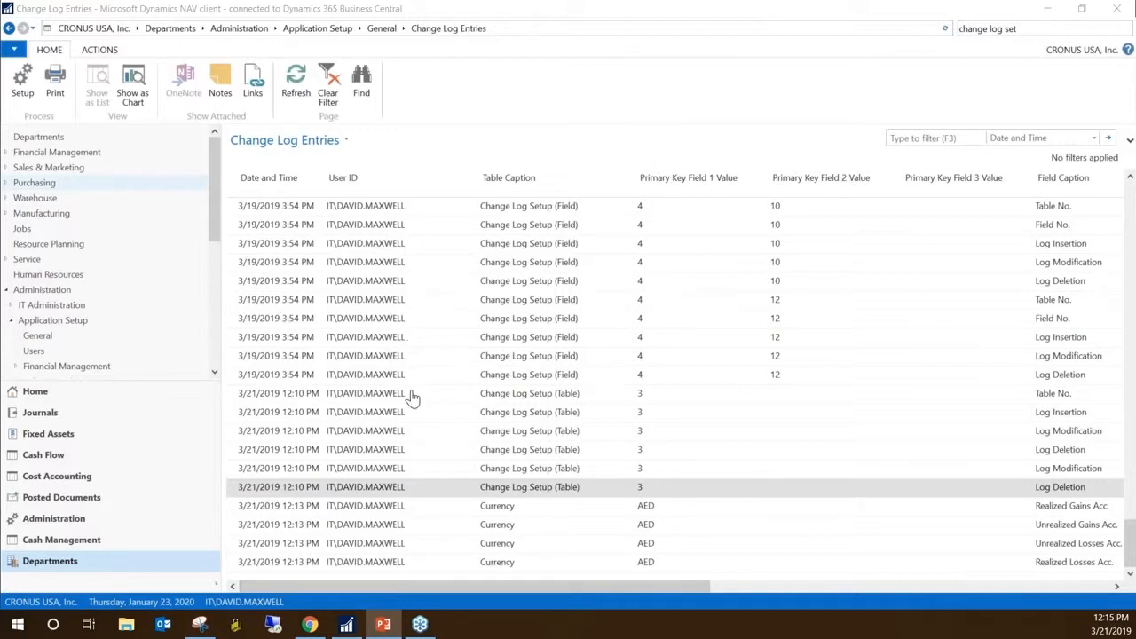
scroll(531, 515, "up", 4)
scroll(495, 498, "down", 4)
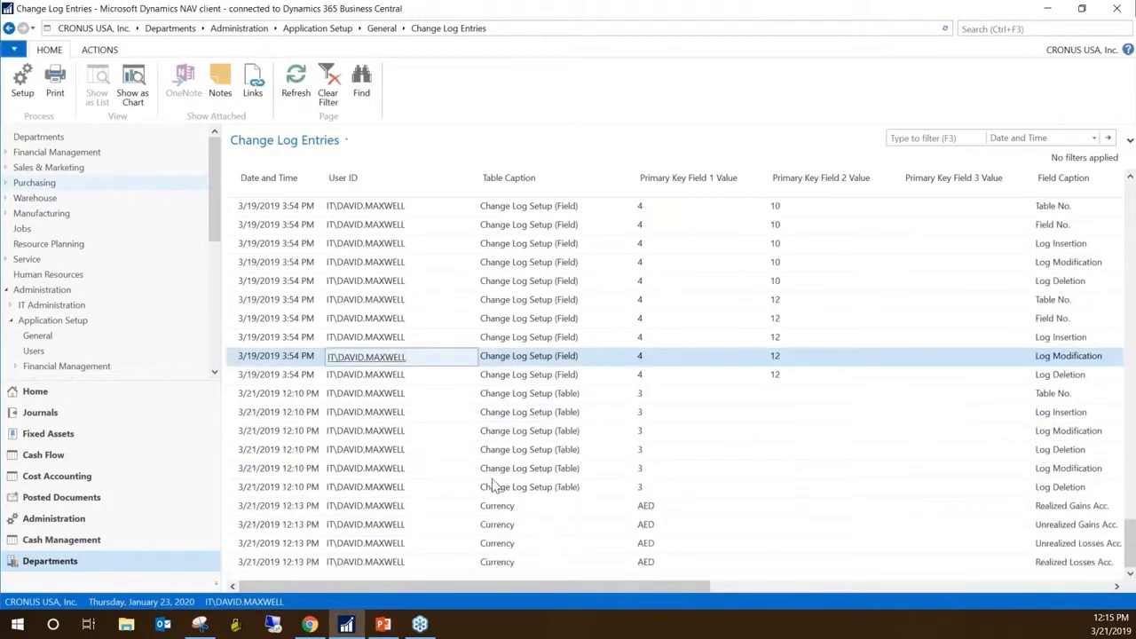
left_click(346, 507)
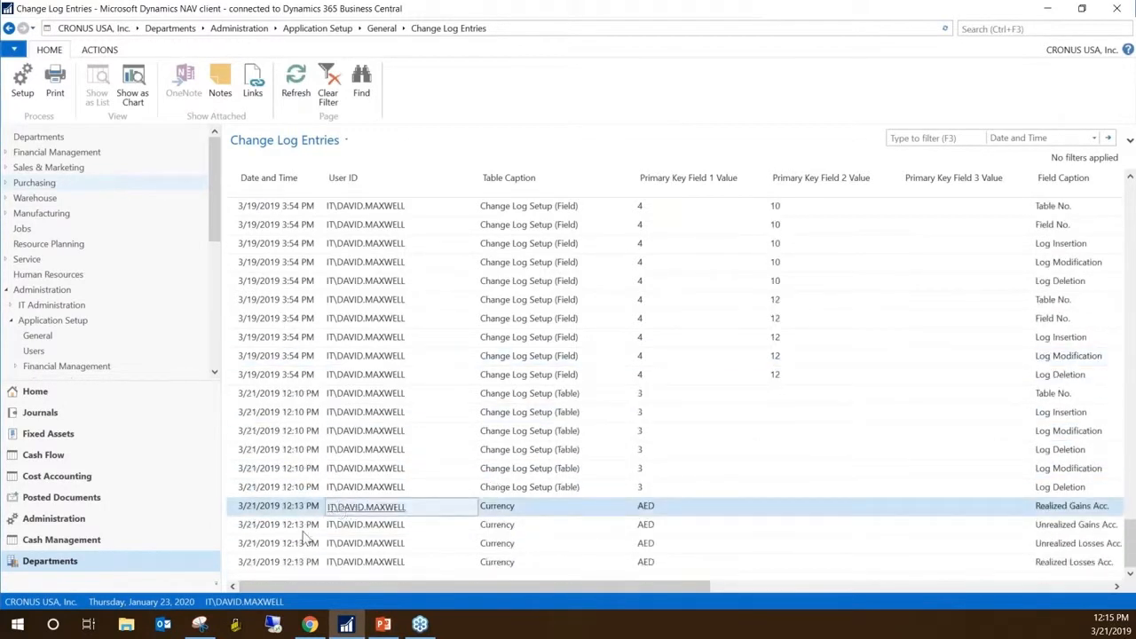
left_click(511, 510)
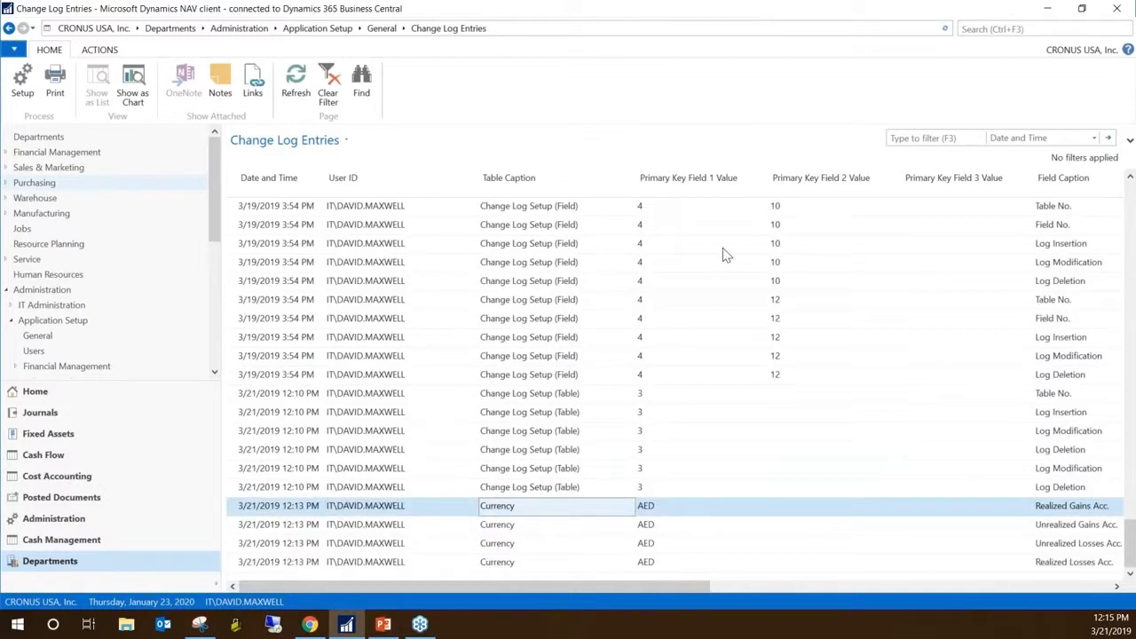
left_click(1094, 139)
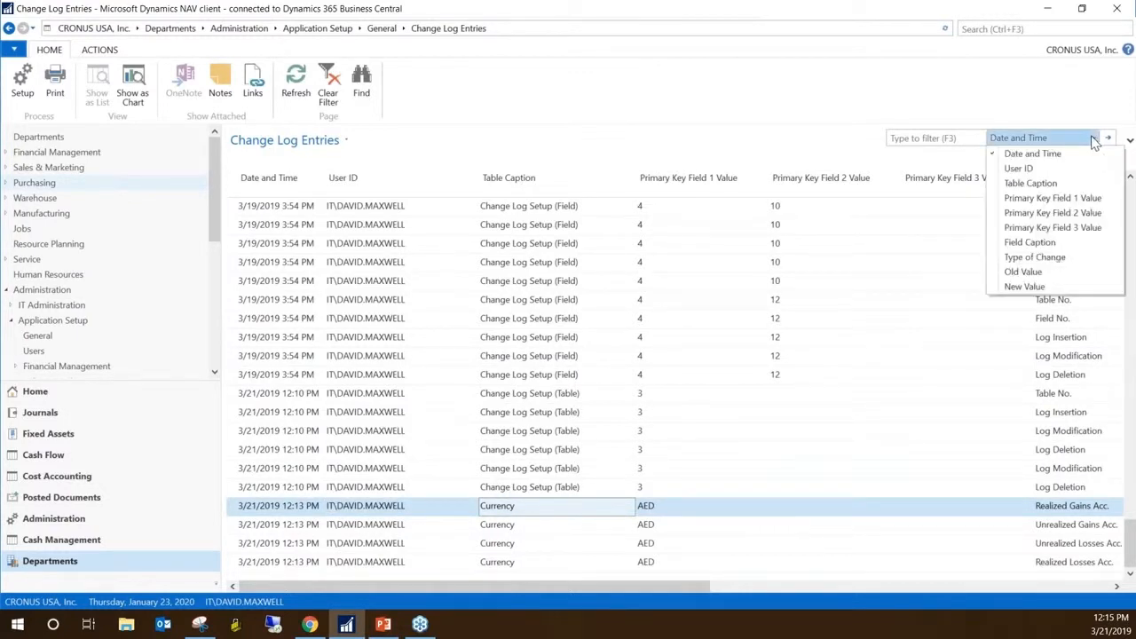
left_click(1046, 185)
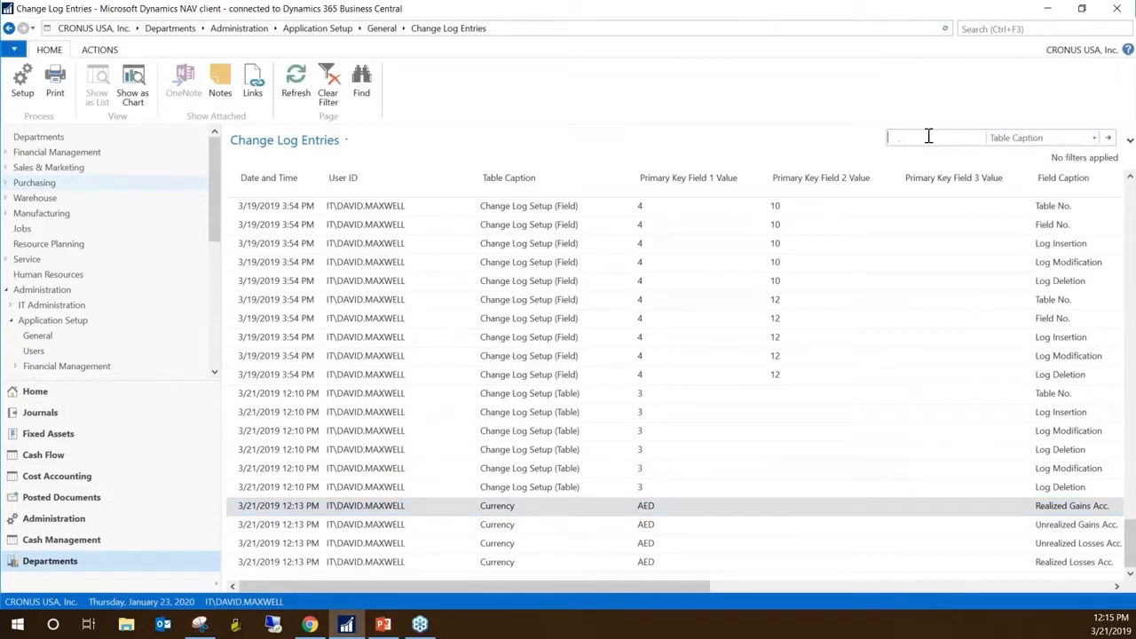
type("Currency")
key("Return")
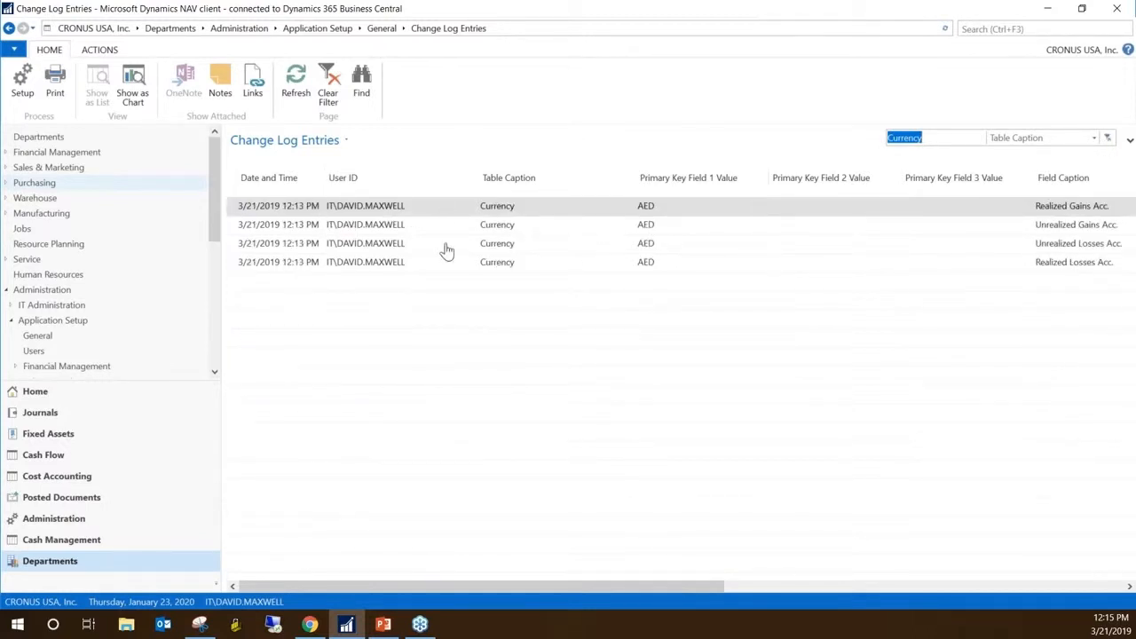
left_click(524, 207)
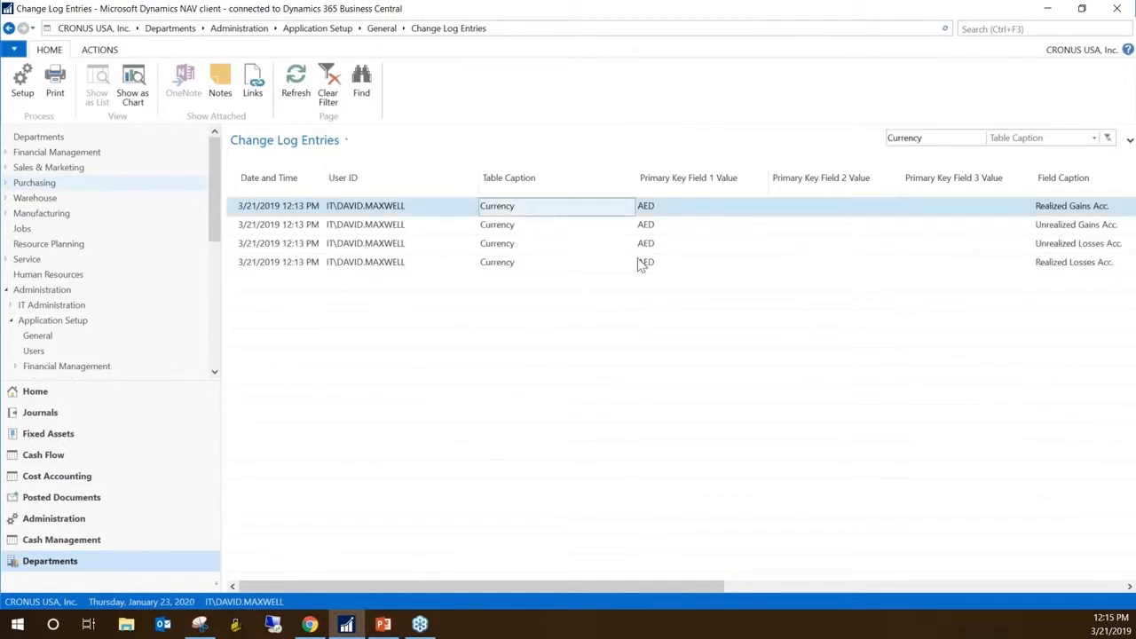
Expand the advanced filters on Change Log Entries and limit Date and Time to <3/22/19
left_click(1130, 140)
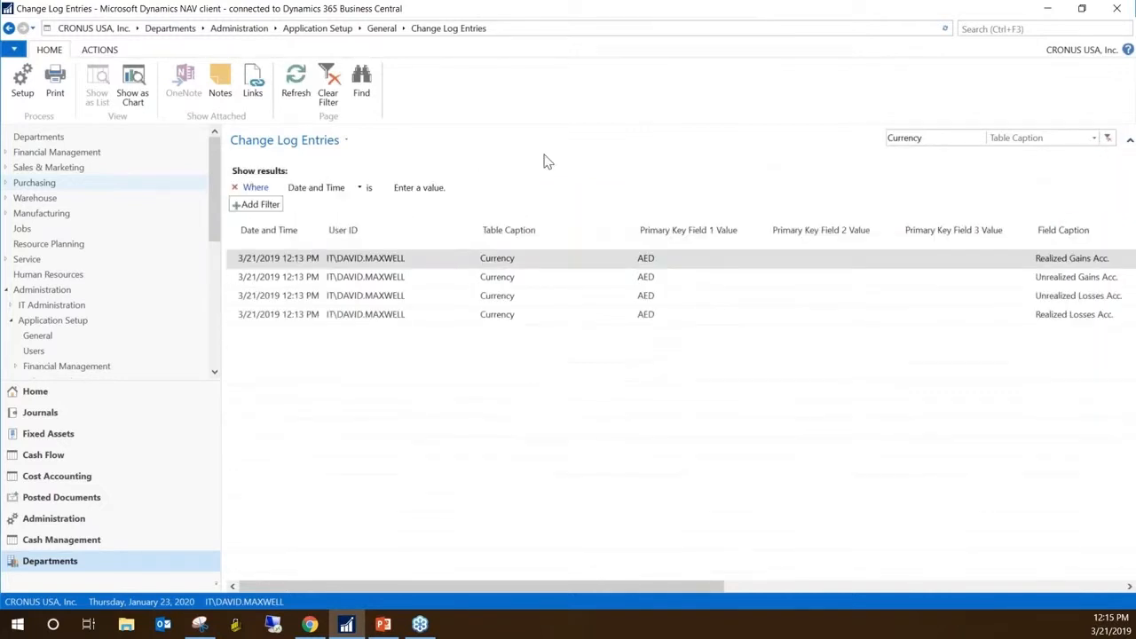
left_click(413, 189)
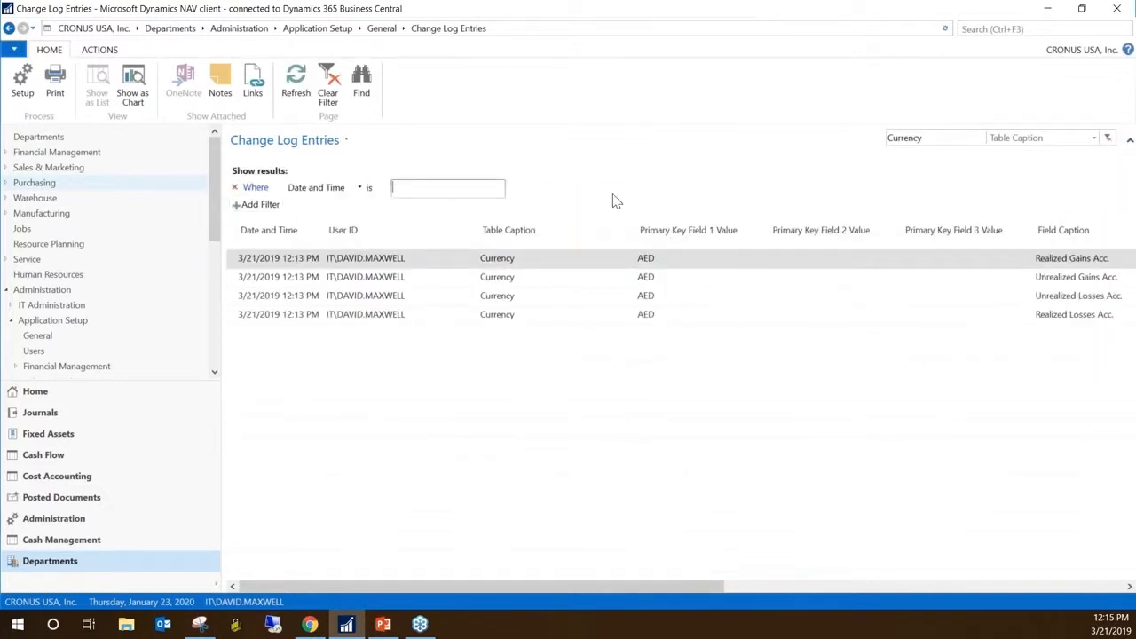
type(">")
key("BackSpace")
type("<3/22/19")
Try adding a User ID filter to Change Log Entries, view its selectable users and remove the filter again
left_click(259, 205)
left_click(367, 205)
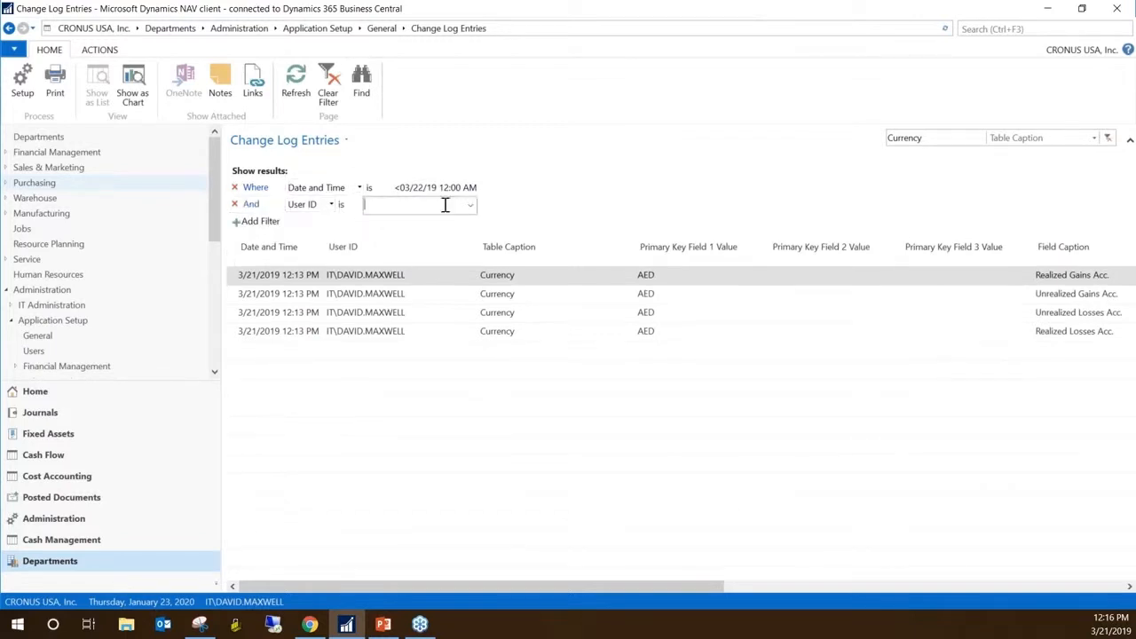
left_click(470, 204)
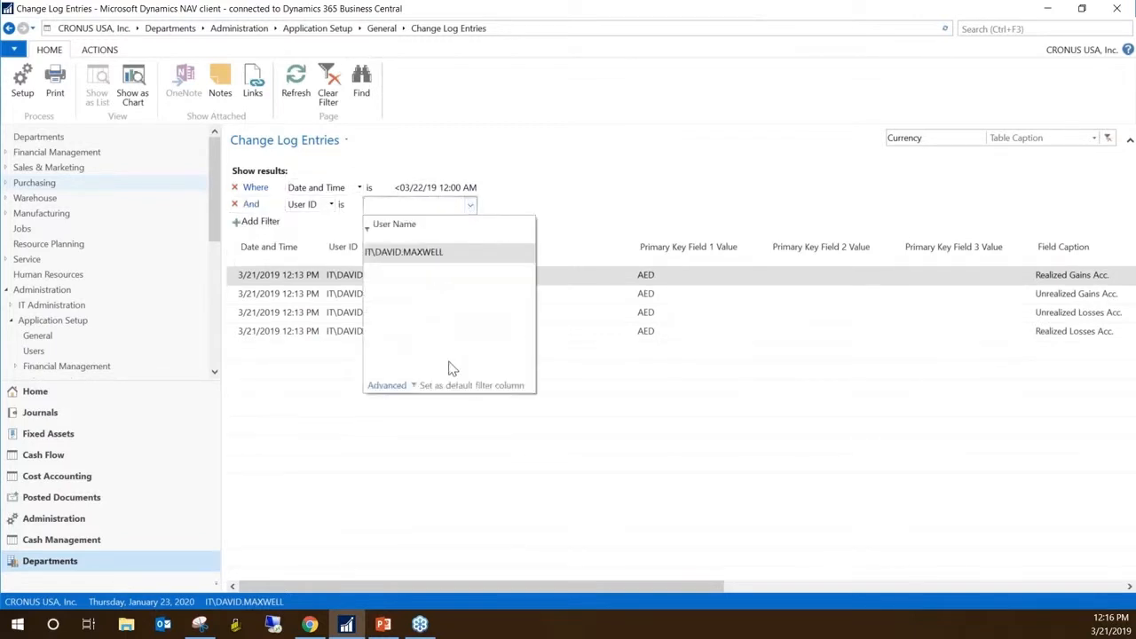
left_click(524, 208)
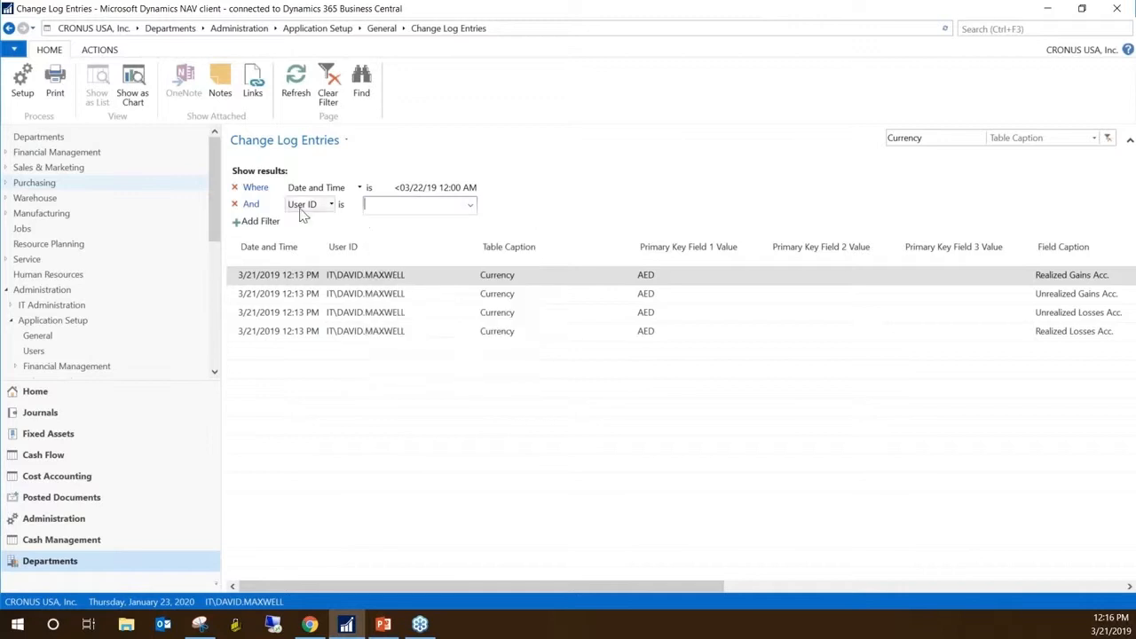
left_click(234, 204)
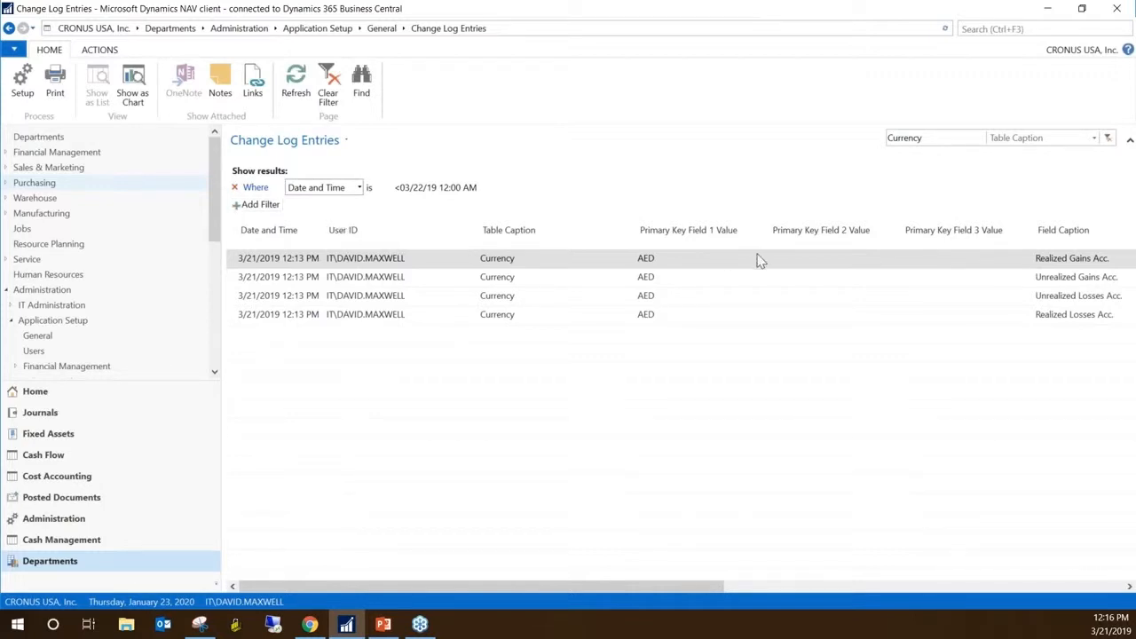
Save the filtered Change Log Entries view as Currency Changes in the Home activity group and restart the application
left_click(344, 142)
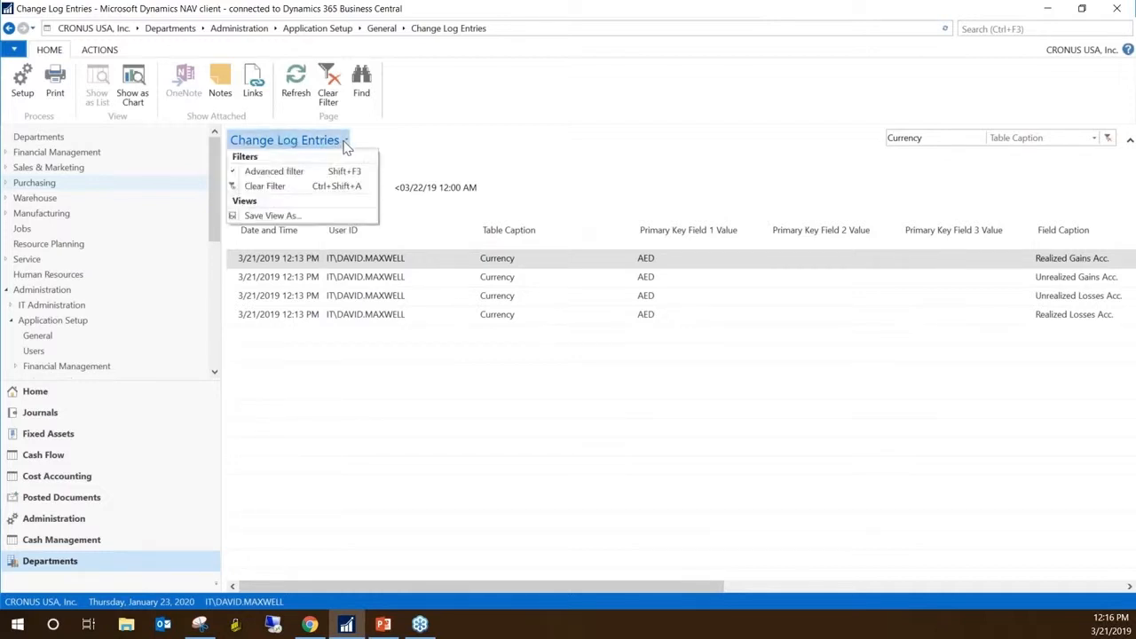
left_click(276, 218)
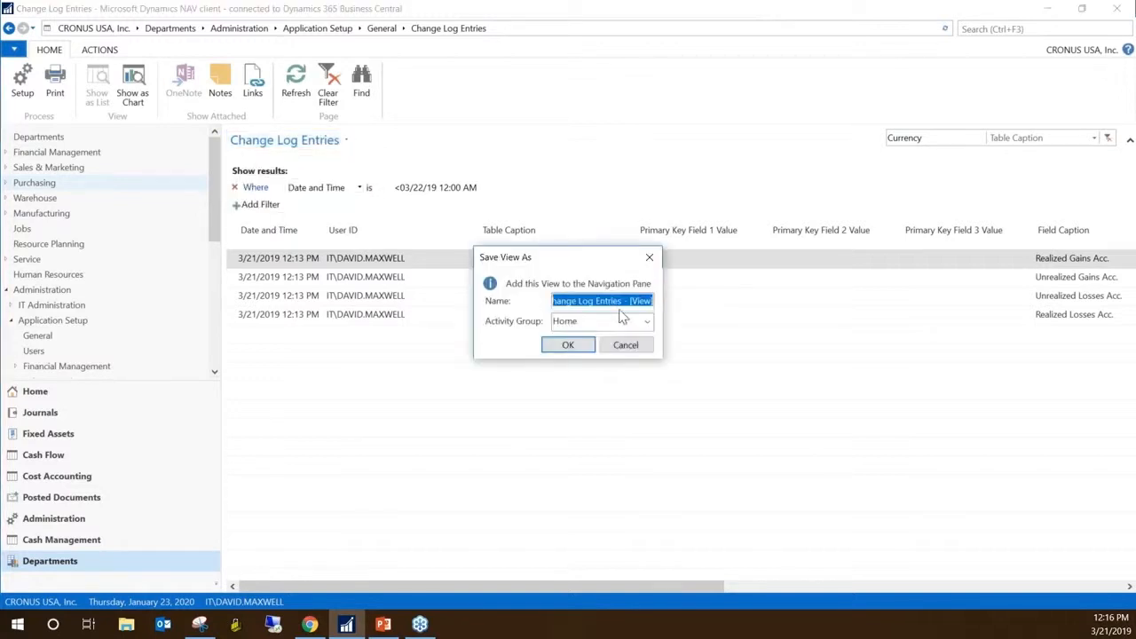
left_click(632, 302)
key("Home")
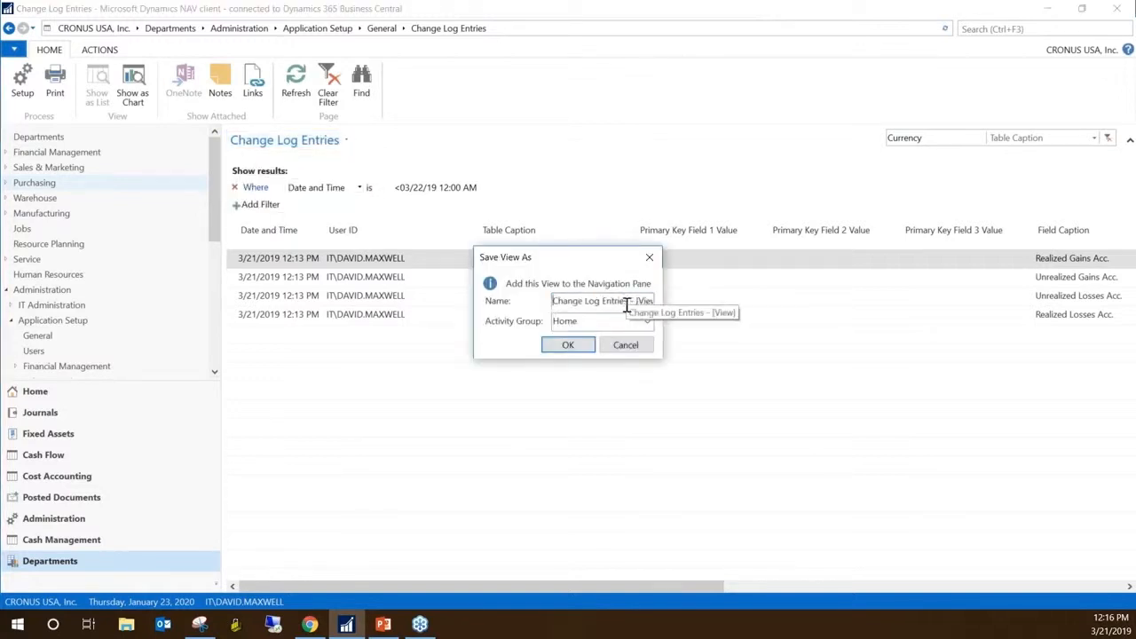
key("shift+End")
type("Cur")
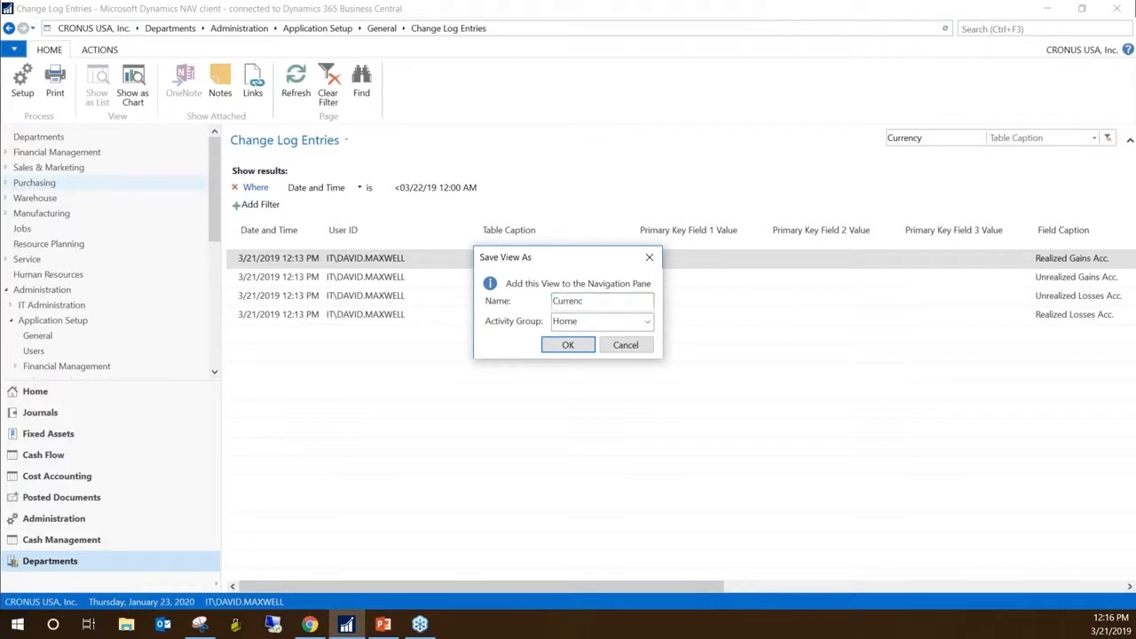
type("rency Changes")
left_click(579, 346)
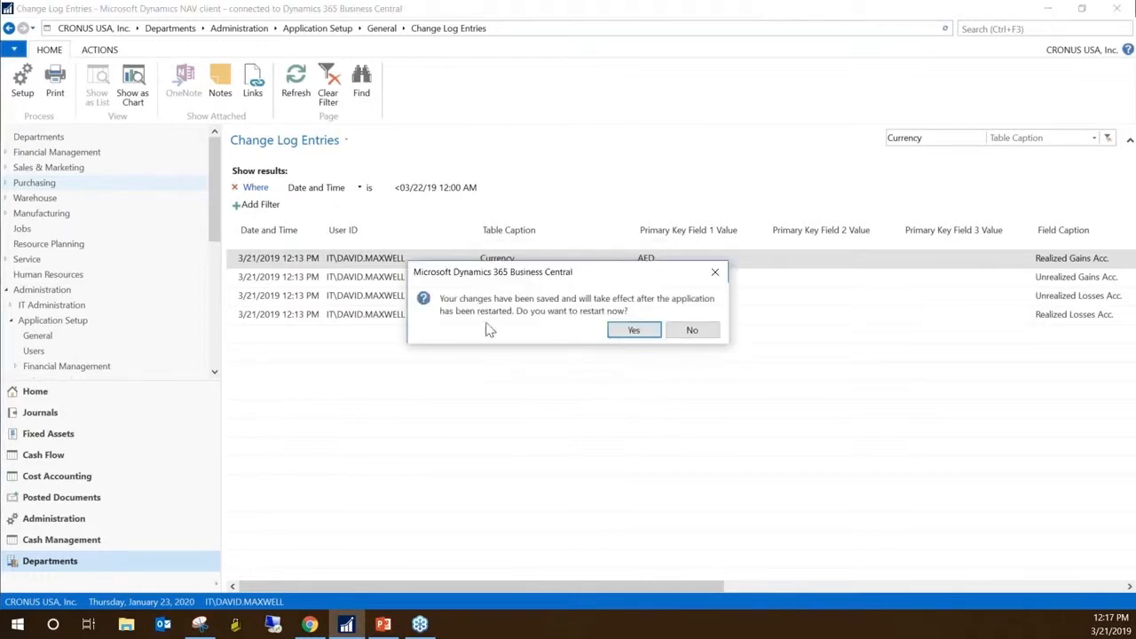
left_click(640, 333)
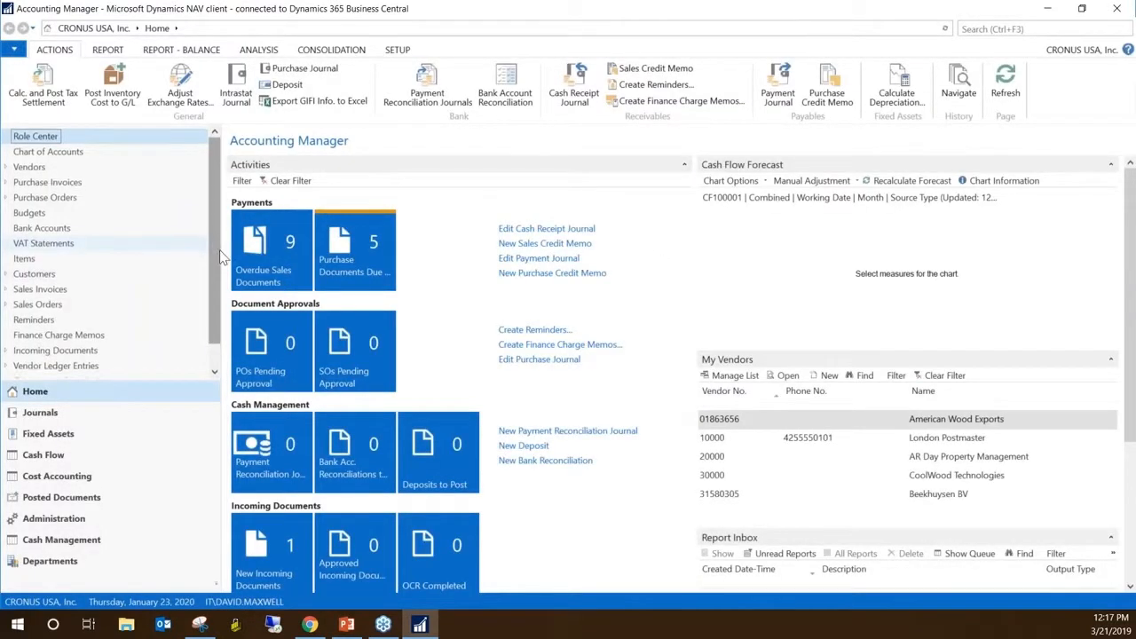
Open the saved Currency Changes view and examine the three Primary Key Field values of the Realized Gains Acc. entry
scroll(221, 255, "down", 2)
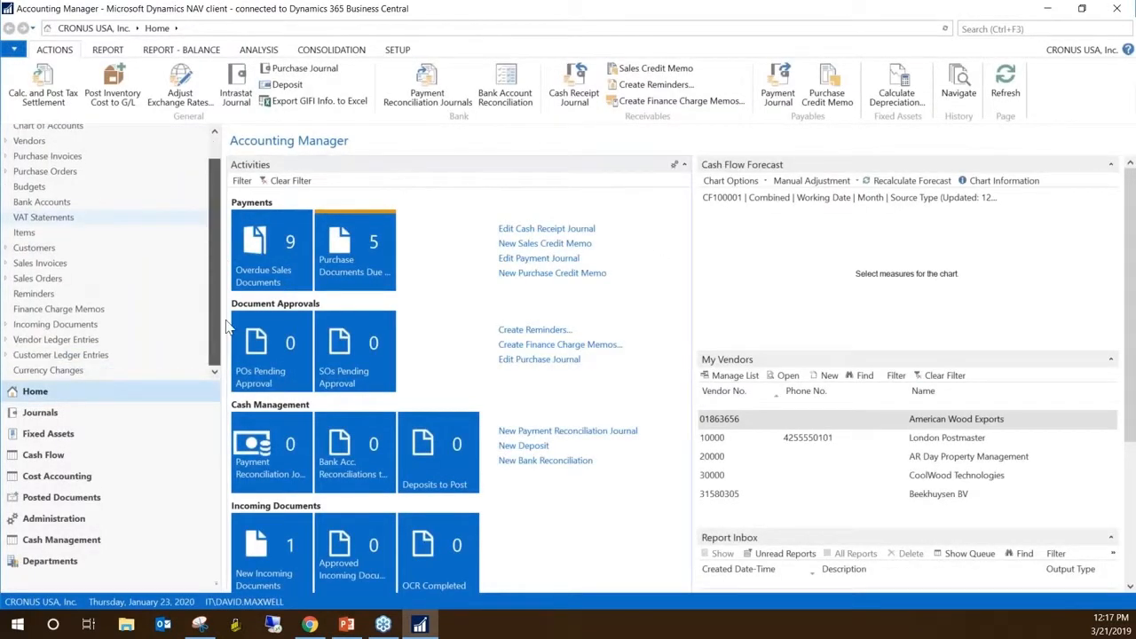
left_click(69, 373)
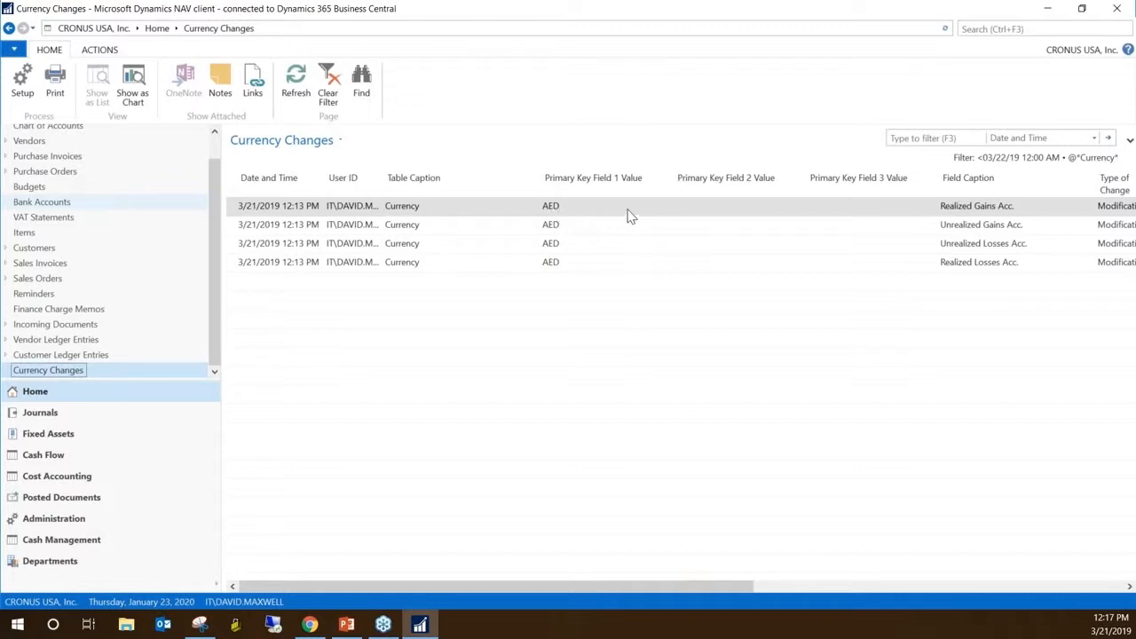
left_click(720, 207)
left_click(856, 213)
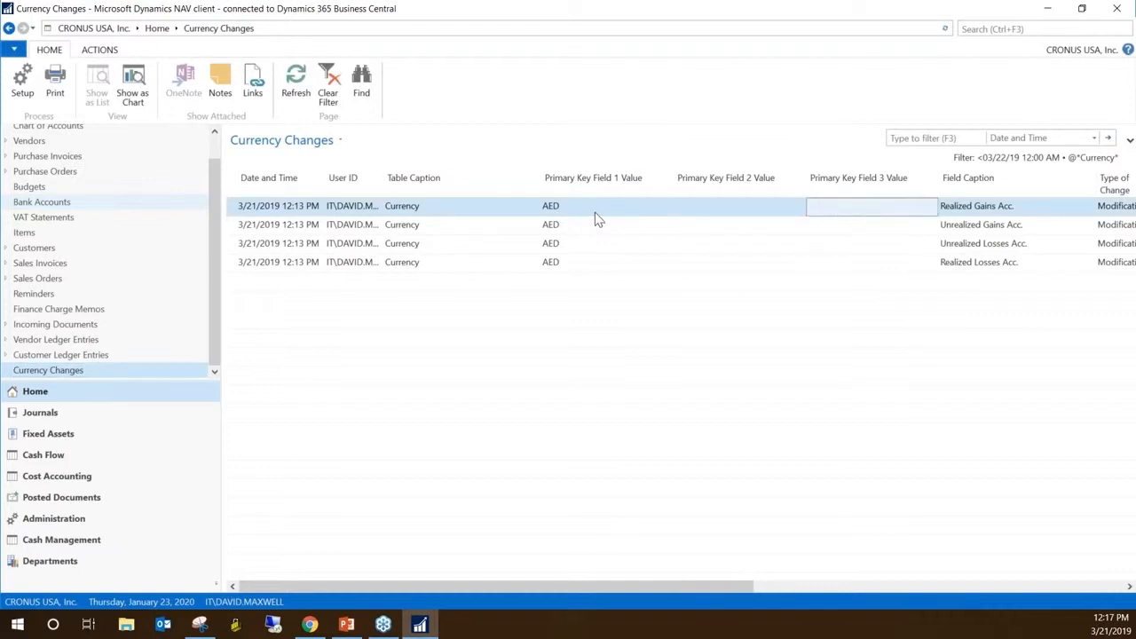
left_click(599, 213)
left_click(720, 216)
left_click(850, 217)
left_click(610, 215)
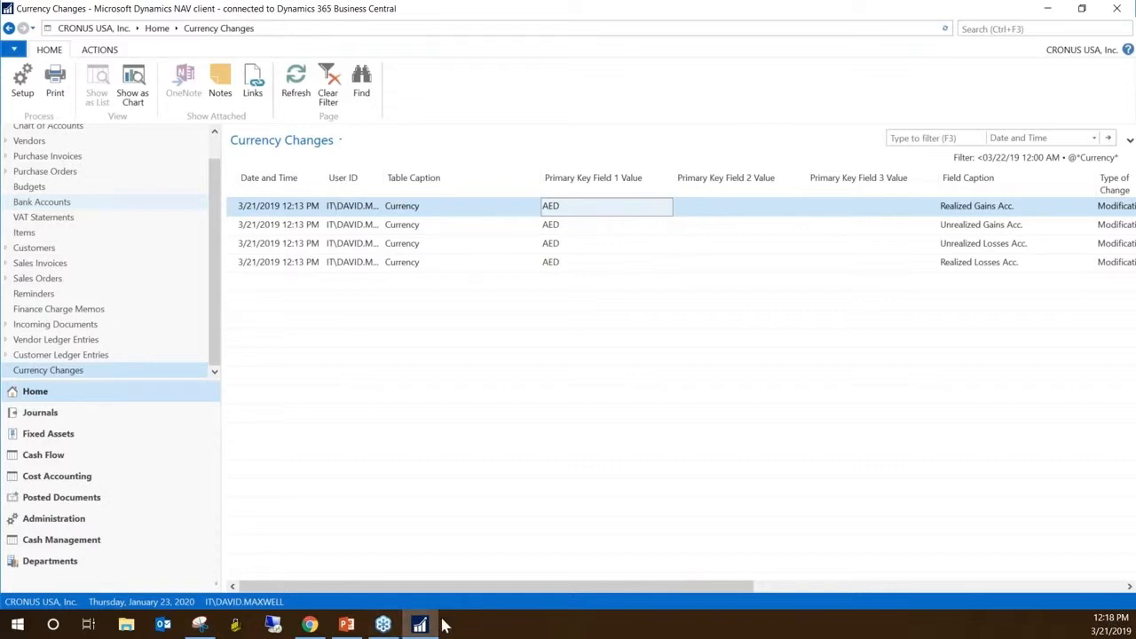
Search for currency, go to the Currency department page and open the Currencies list
left_click(974, 30)
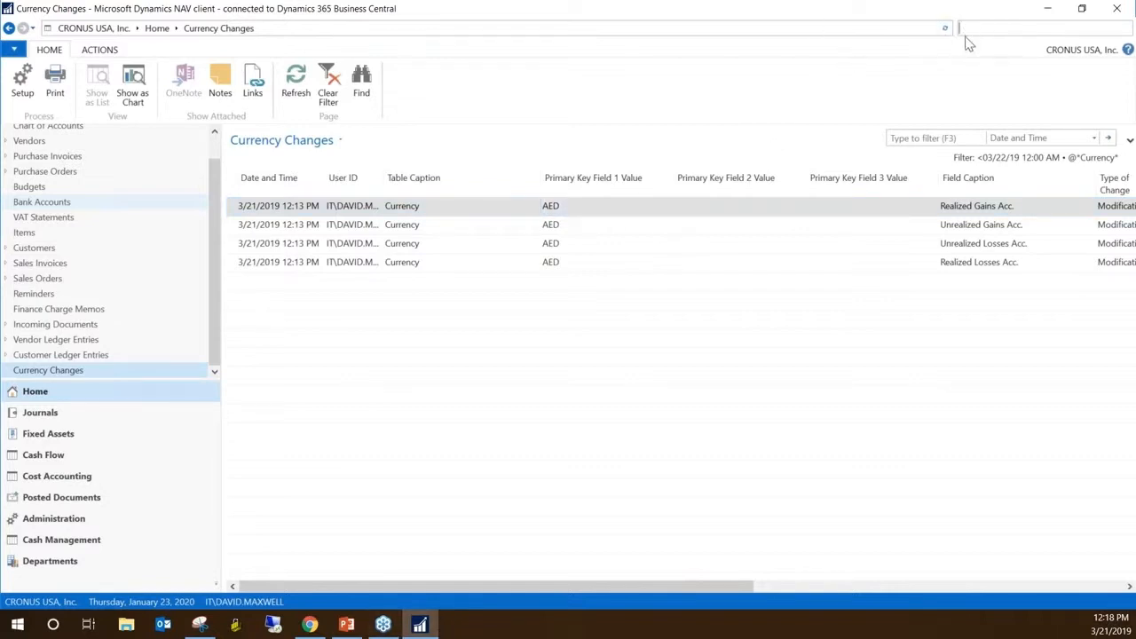
type("currency")
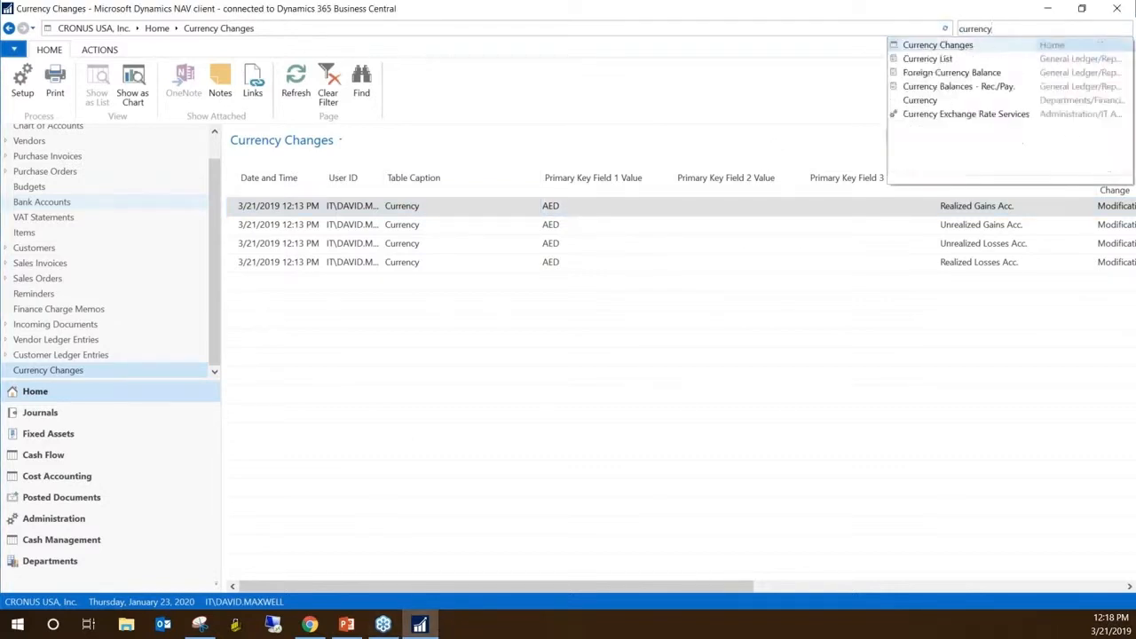
left_click(921, 101)
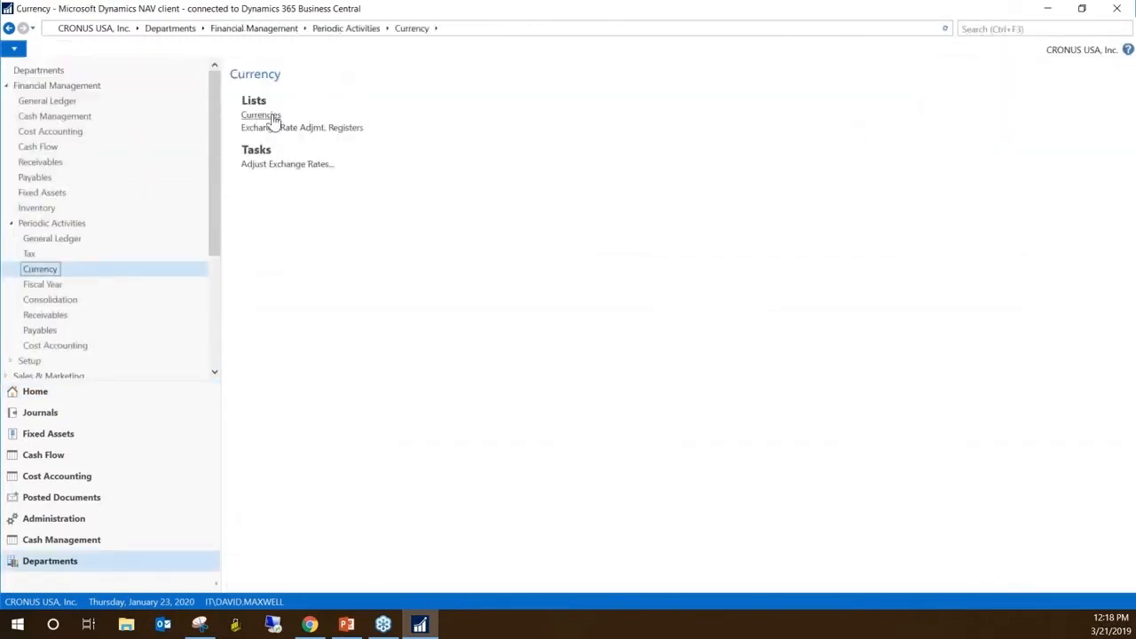
left_click(271, 117)
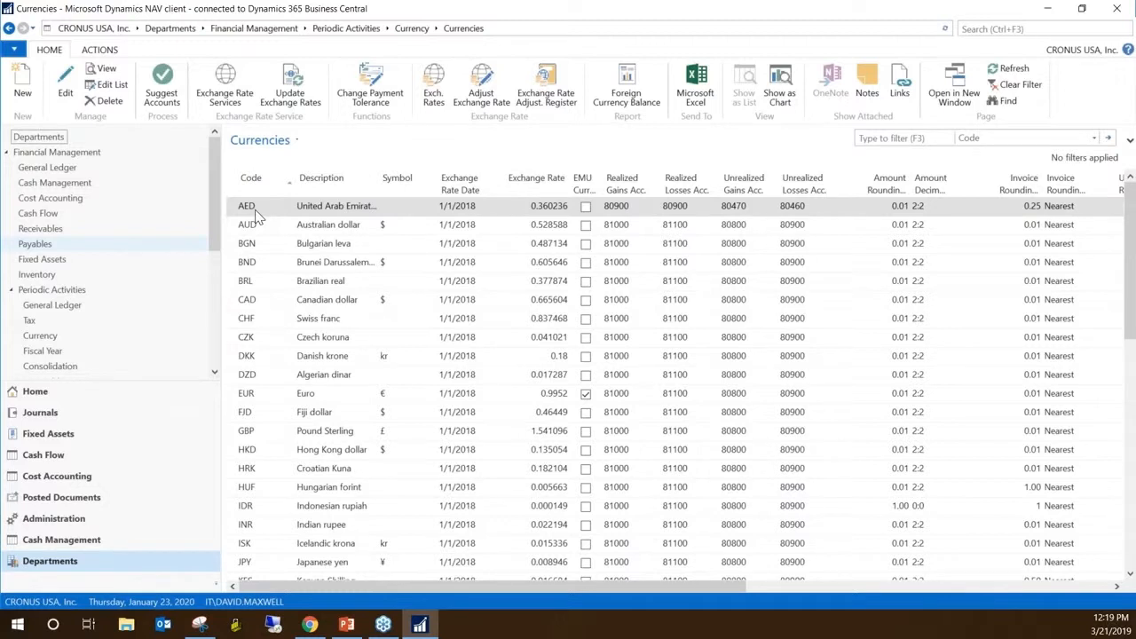
Show the page information for Currencies and examine its source table and the primary key among the Table Fields
key("ctrl+alt+F1")
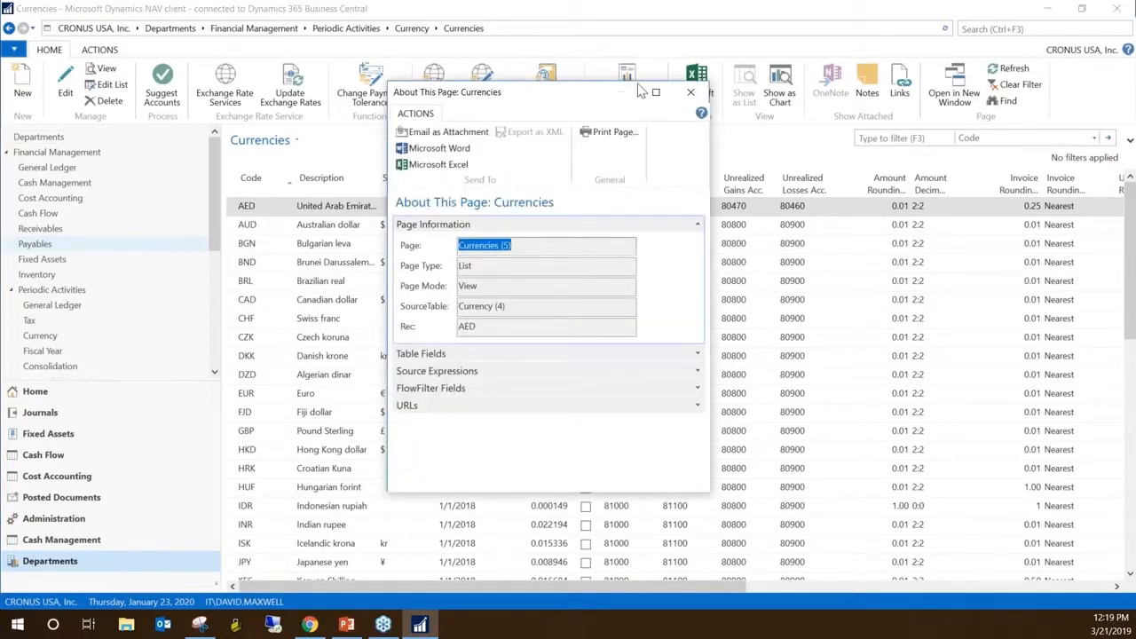
left_click_drag(482, 105, 442, 83)
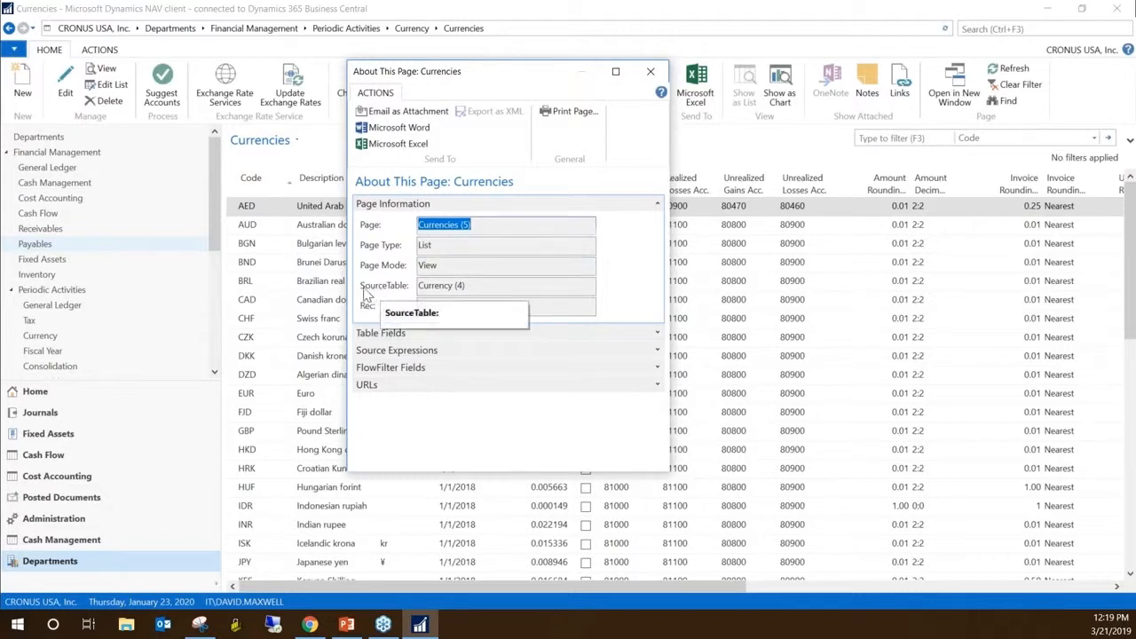
left_click(451, 288)
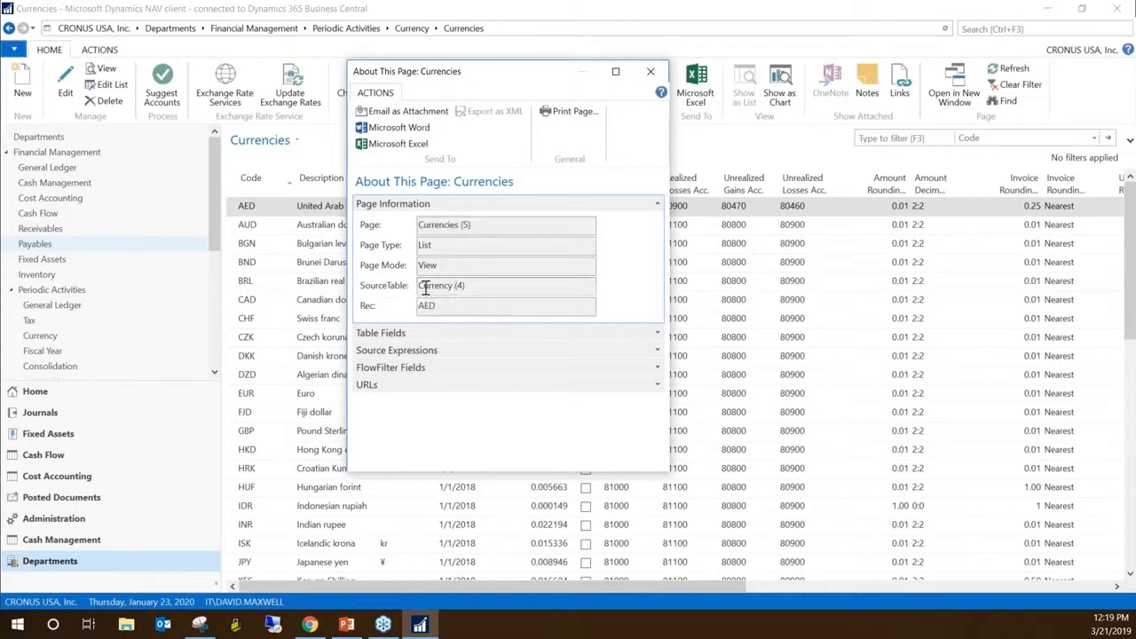
left_click_drag(494, 78, 562, 77)
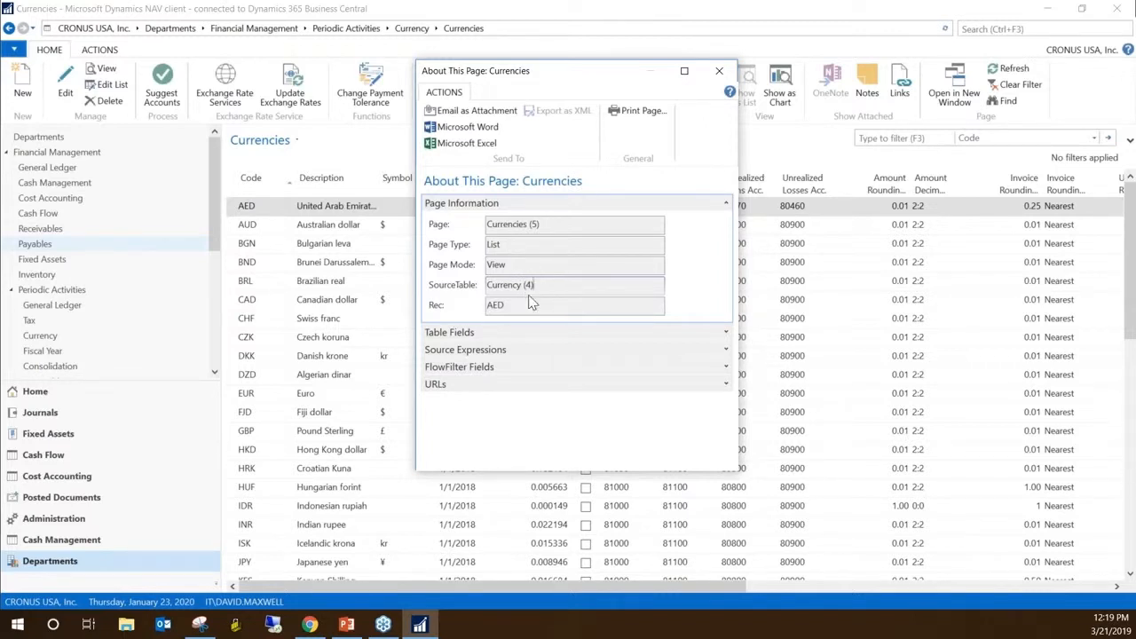
left_click(726, 203)
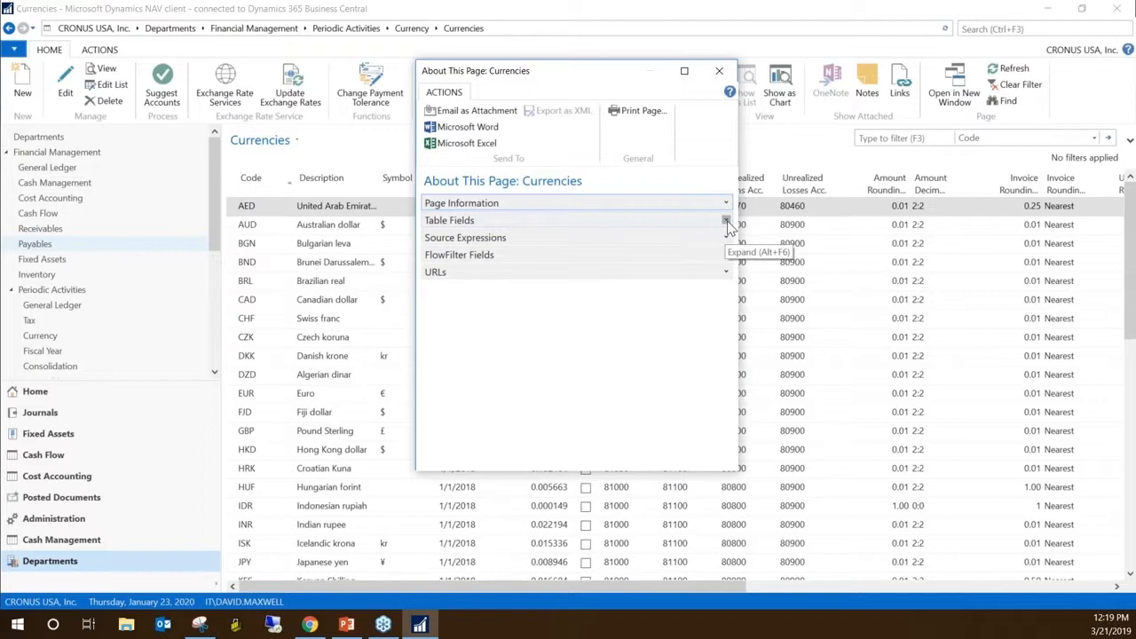
left_click(726, 221)
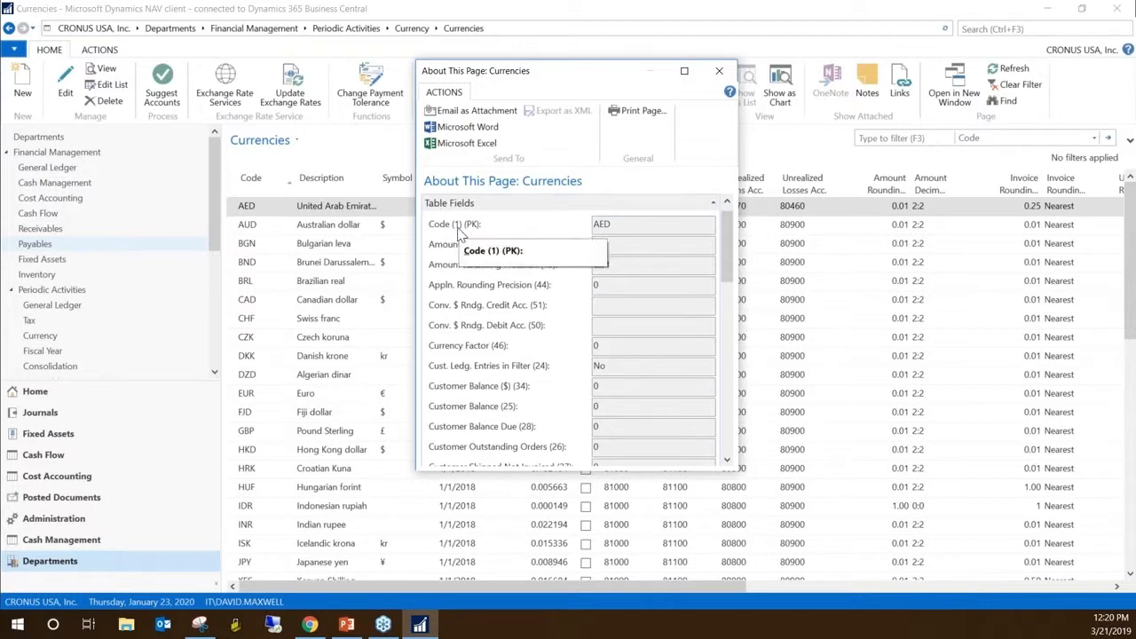
Search for change log entries, open the Change Log Entries list and inspect the AED Realized Gains Acc. entry
left_click(971, 29)
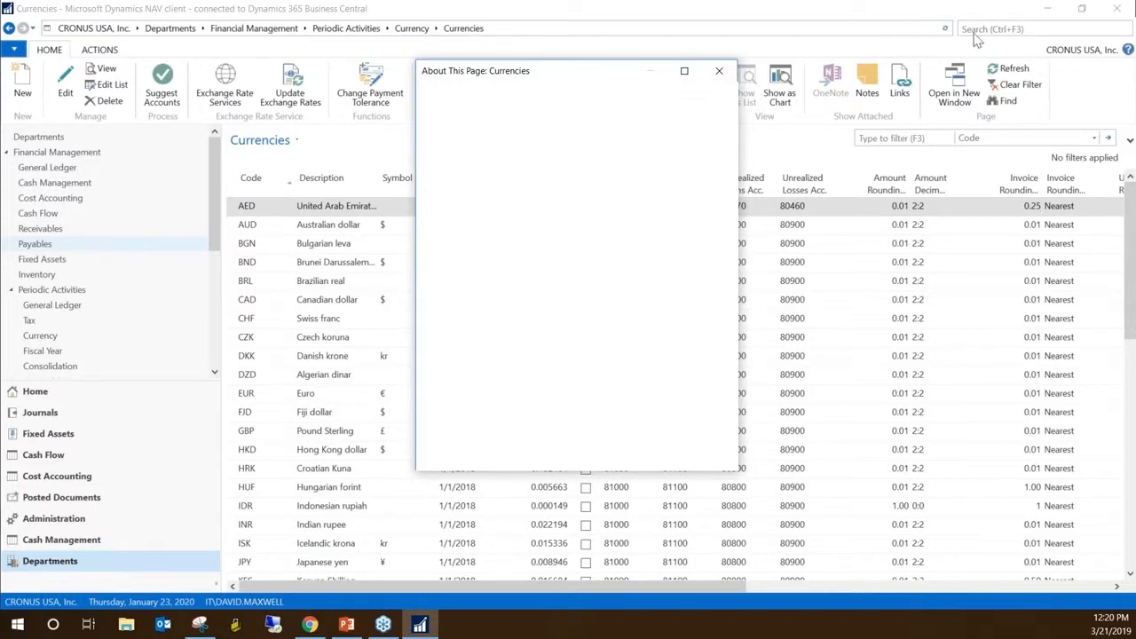
type("c")
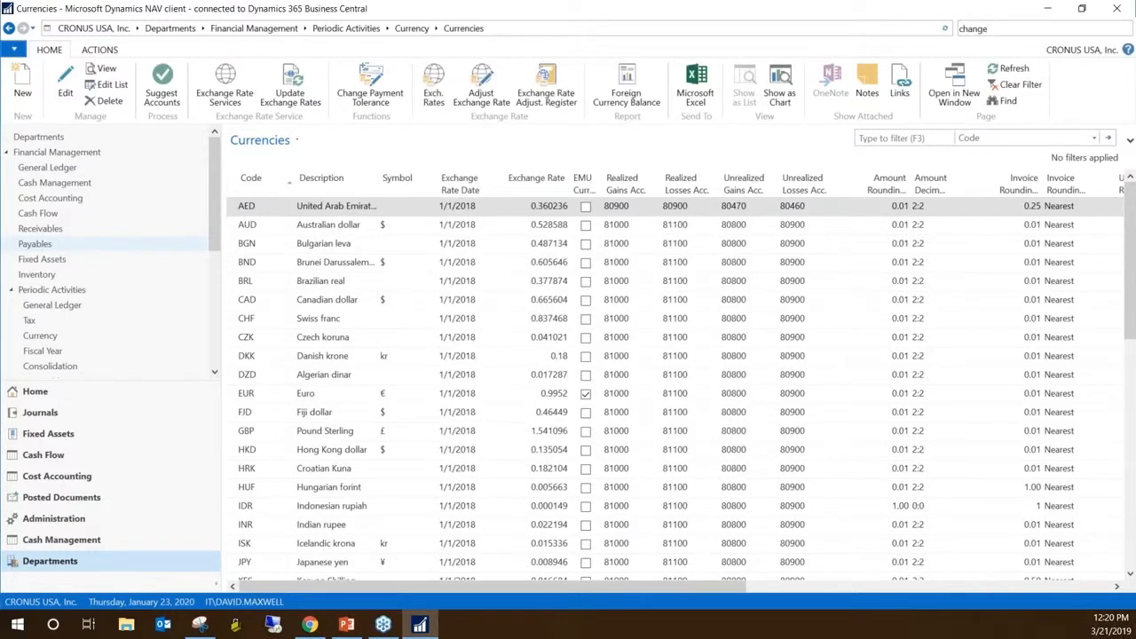
type("hange")
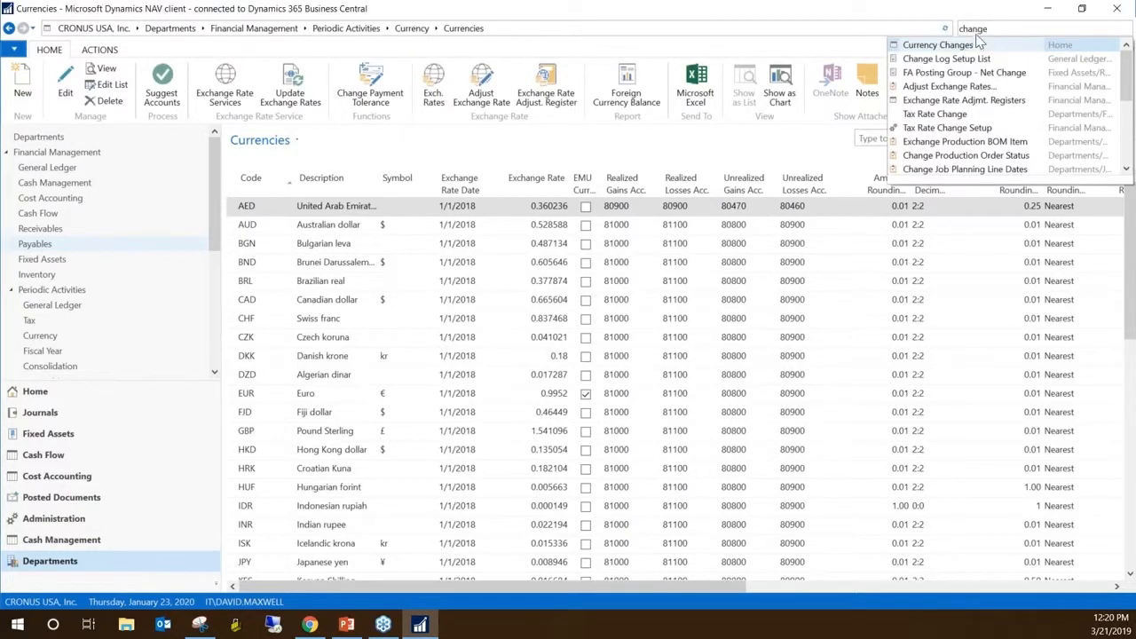
type(" k")
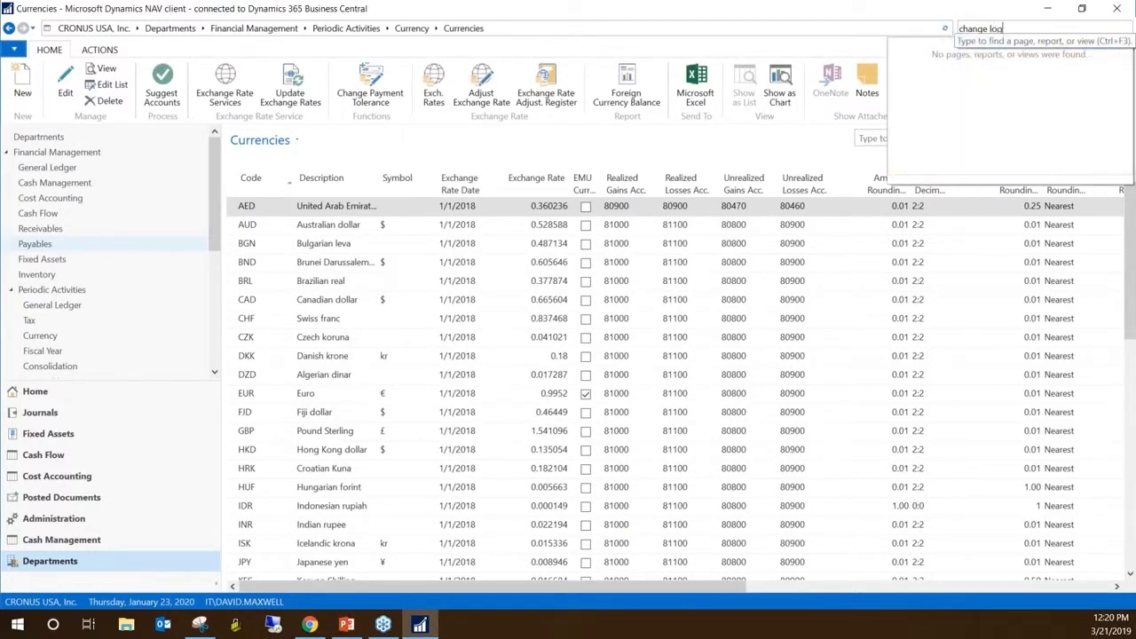
type("og entrie")
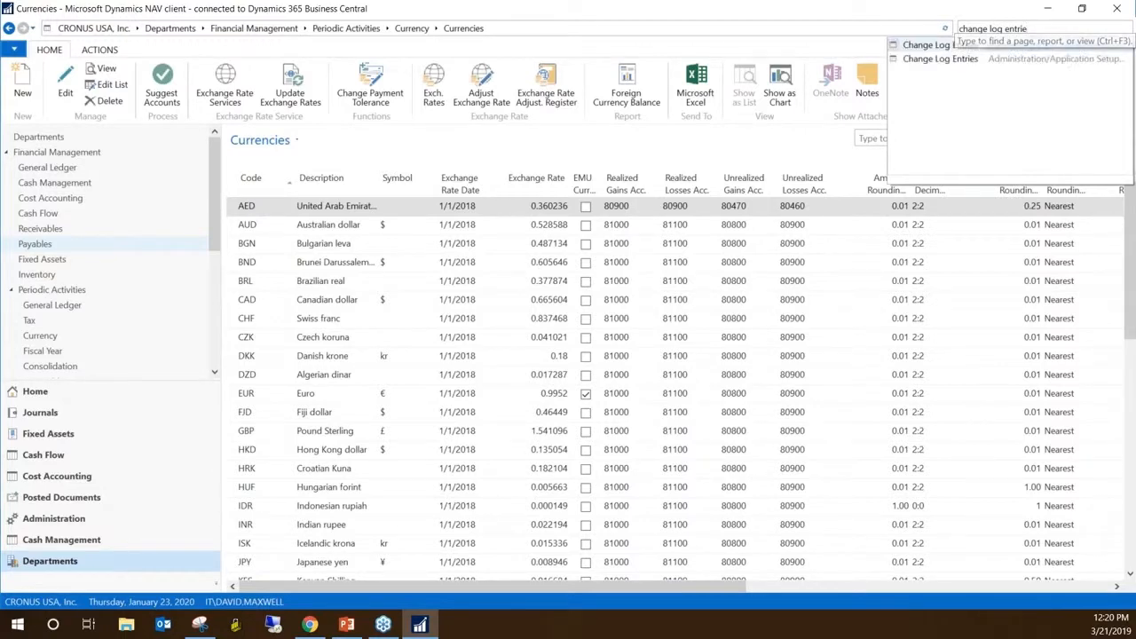
left_click(943, 61)
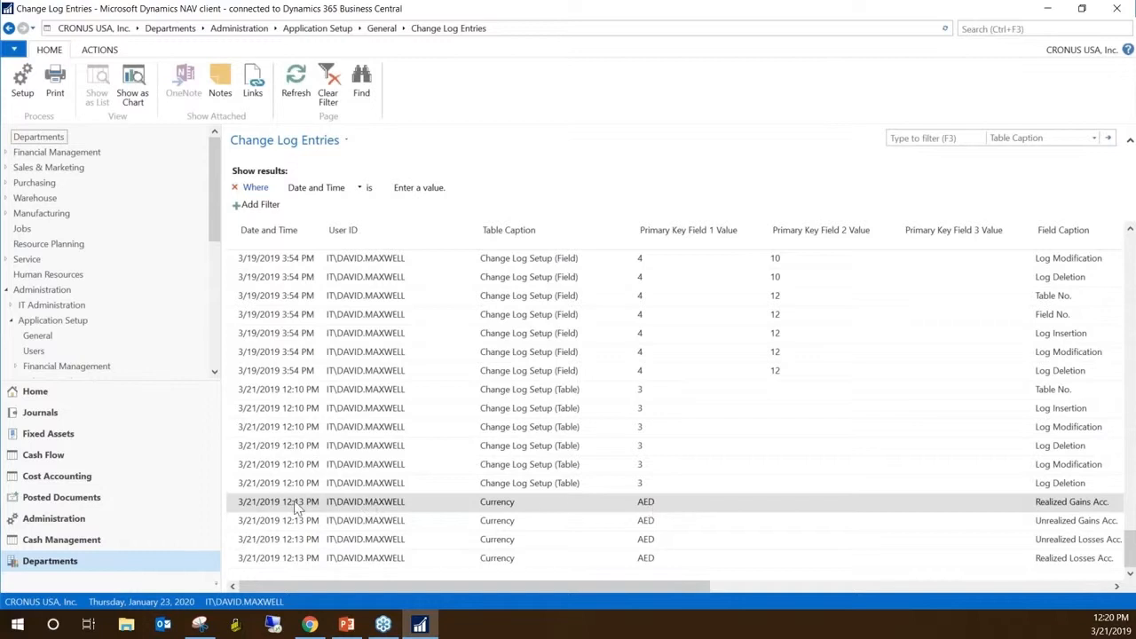
left_click(368, 513)
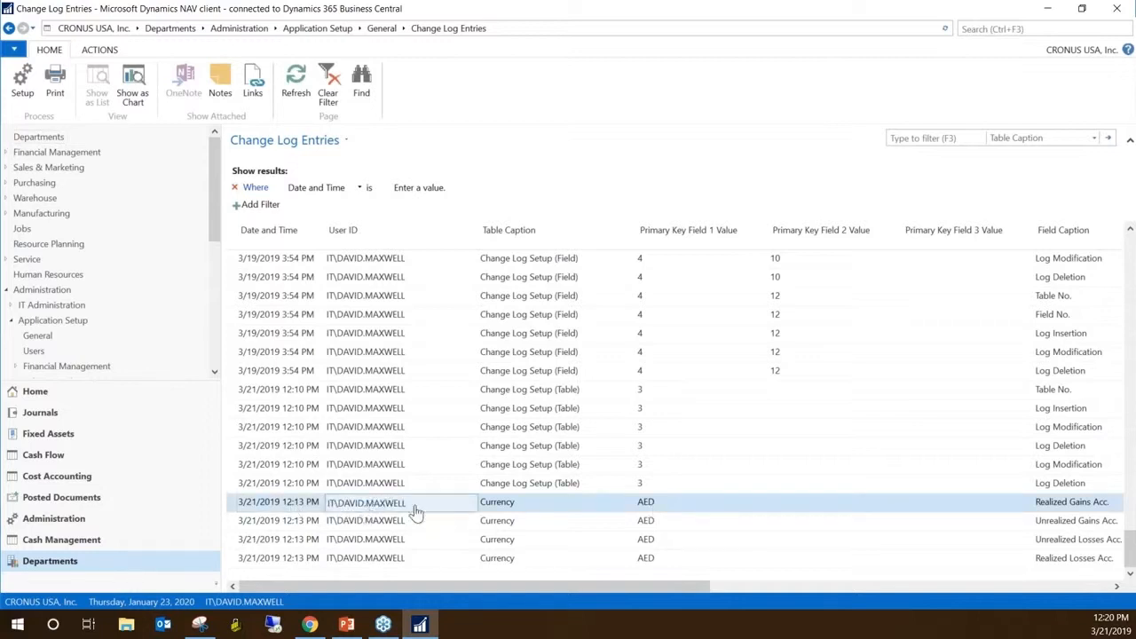
left_click(509, 510)
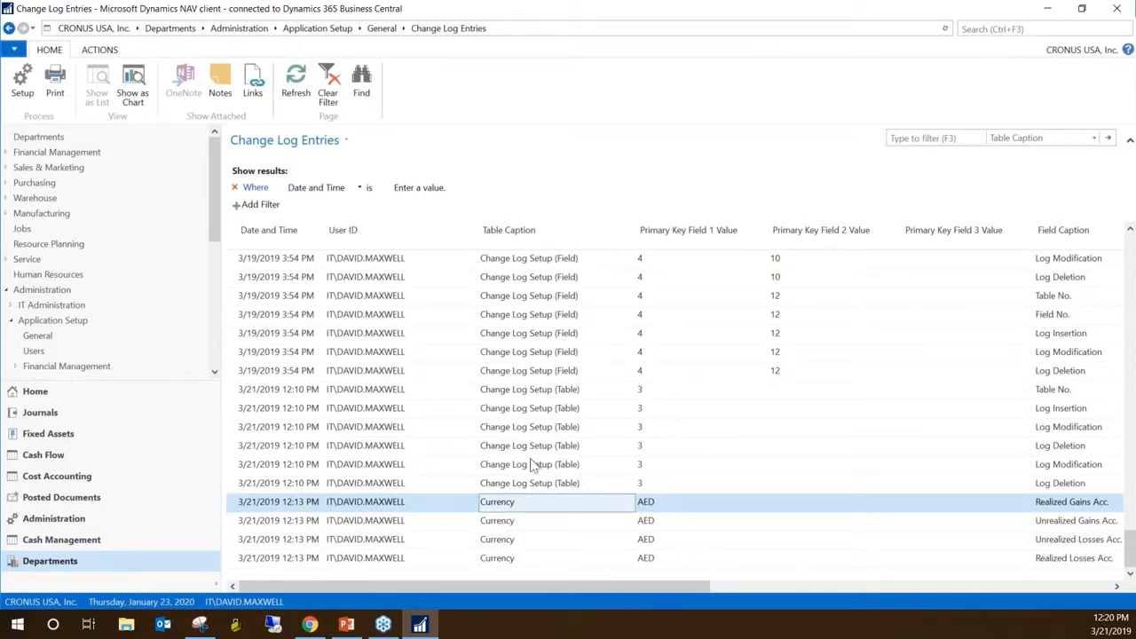
Add the Table No. column to the columns shown in the Change Log Entries list
right_click(547, 234)
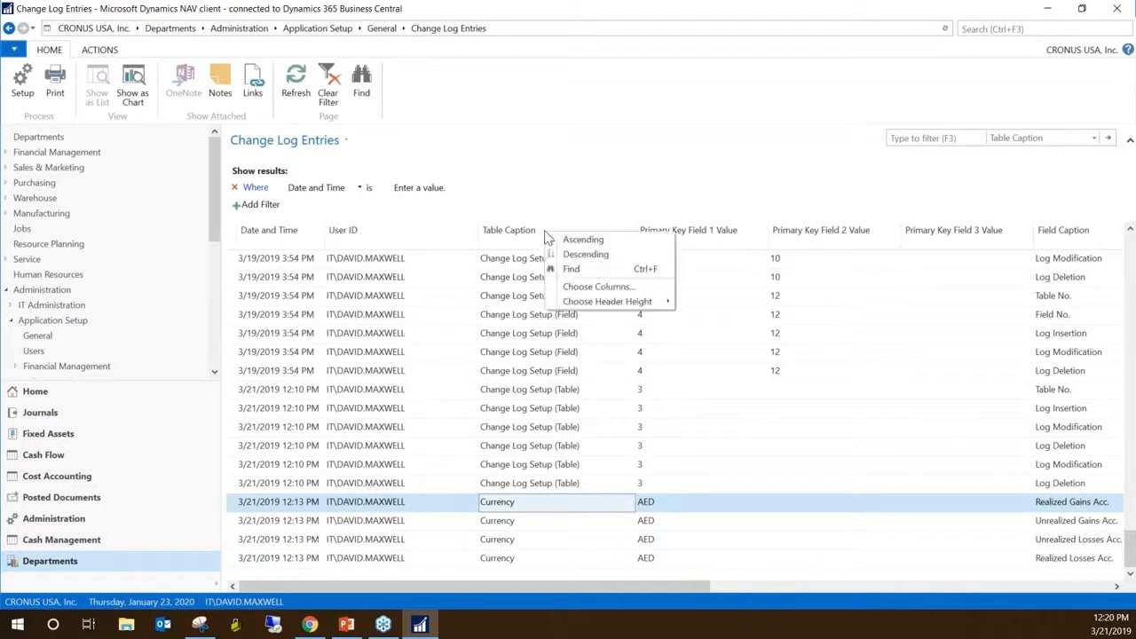
left_click(625, 292)
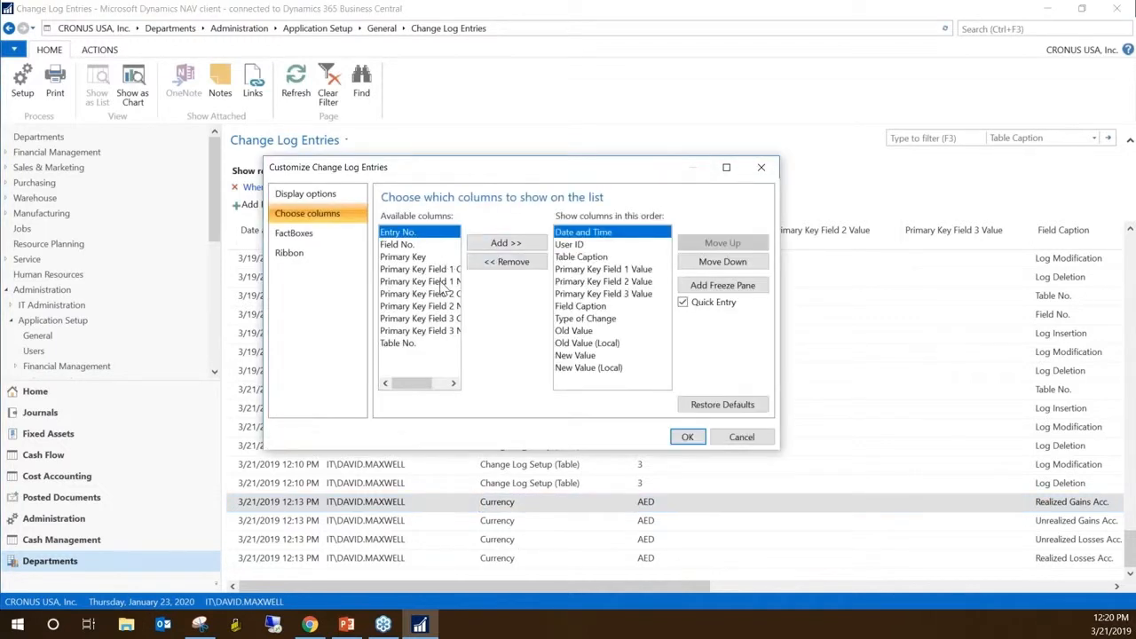
left_click(443, 269)
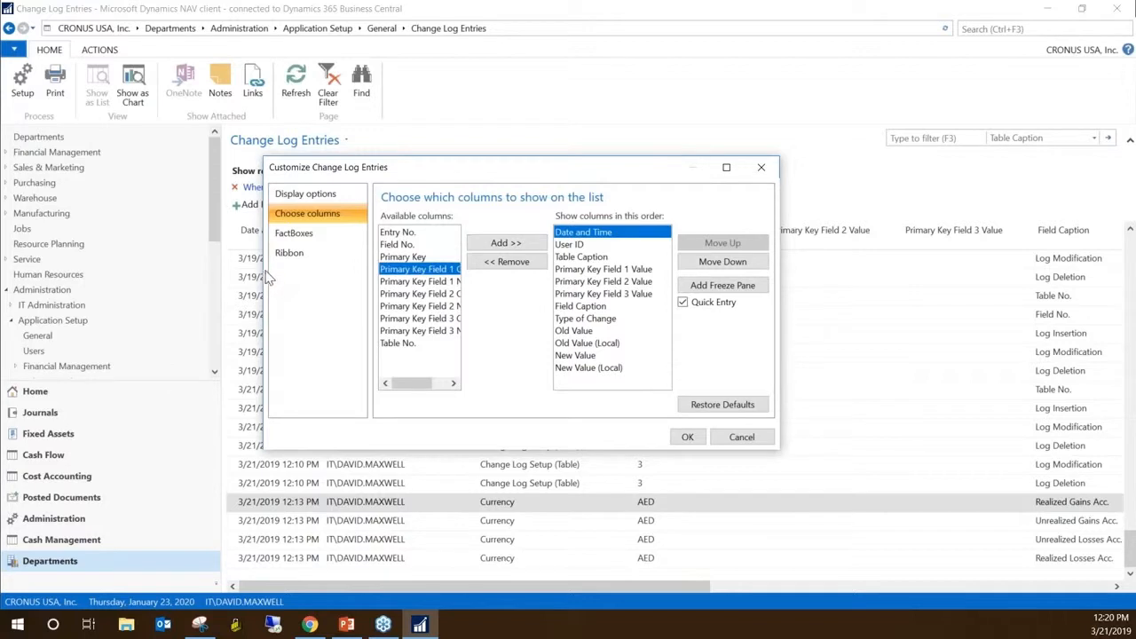
left_click_drag(260, 267, 177, 268)
left_click(345, 281)
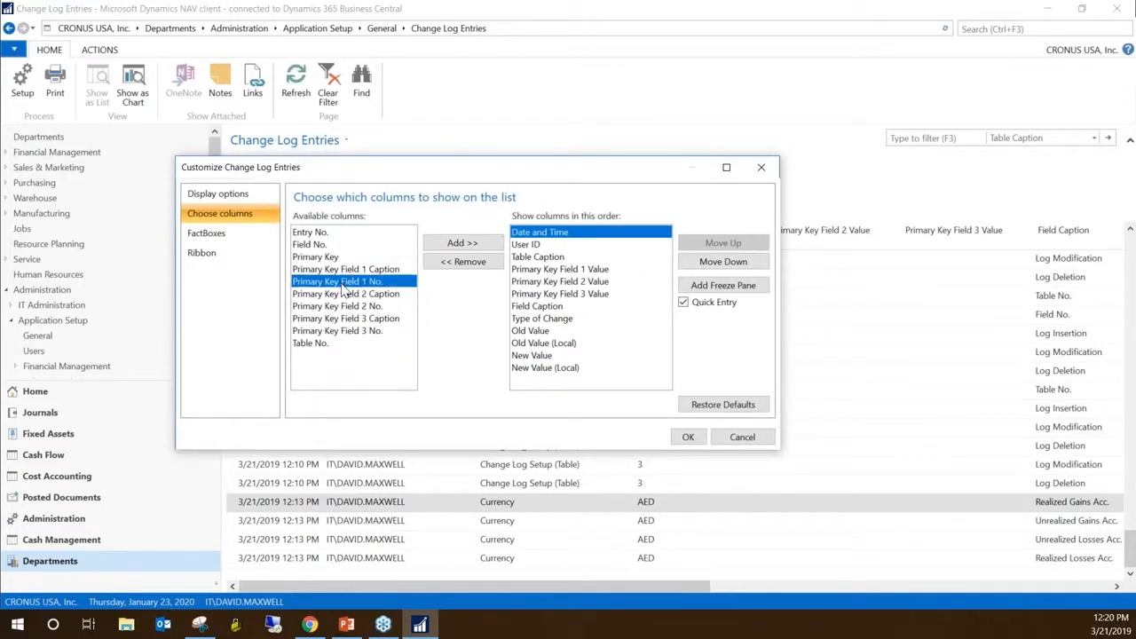
left_click(321, 233)
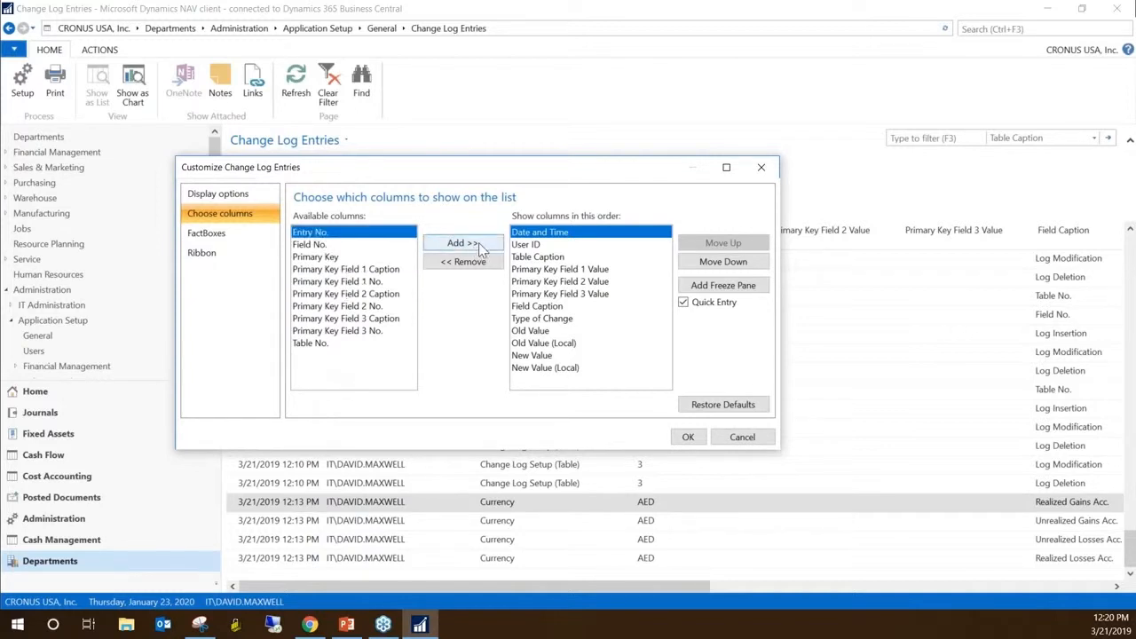
left_click(312, 343)
left_click(478, 242)
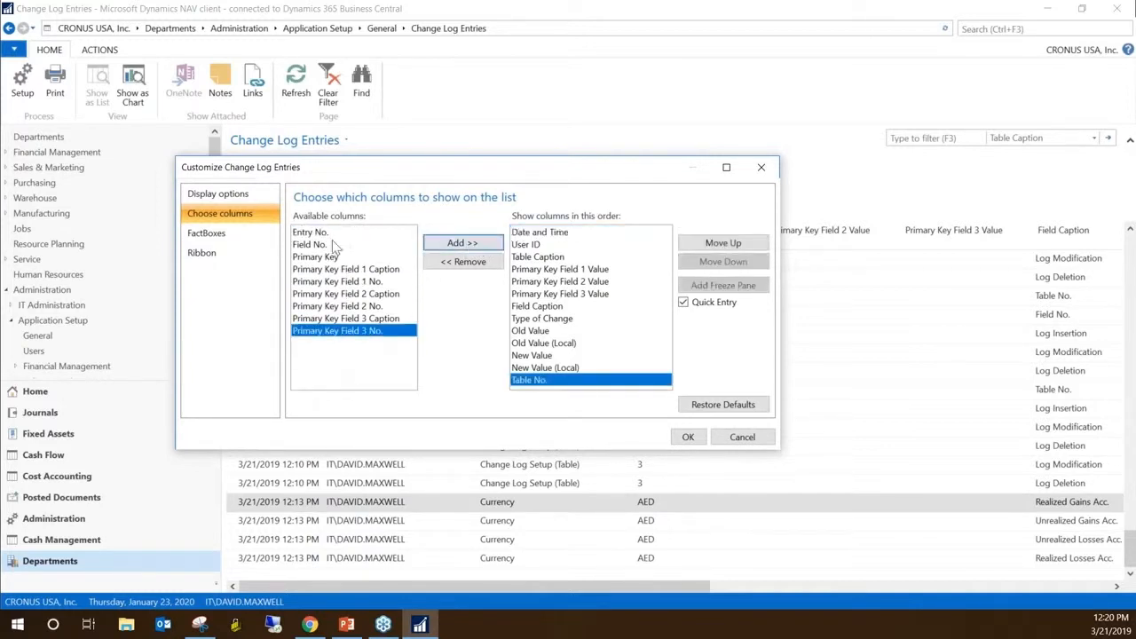
Add the Primary Key Field 1 No. column, apply the column changes and review both added columns in the list
left_click(334, 246)
left_click(342, 281)
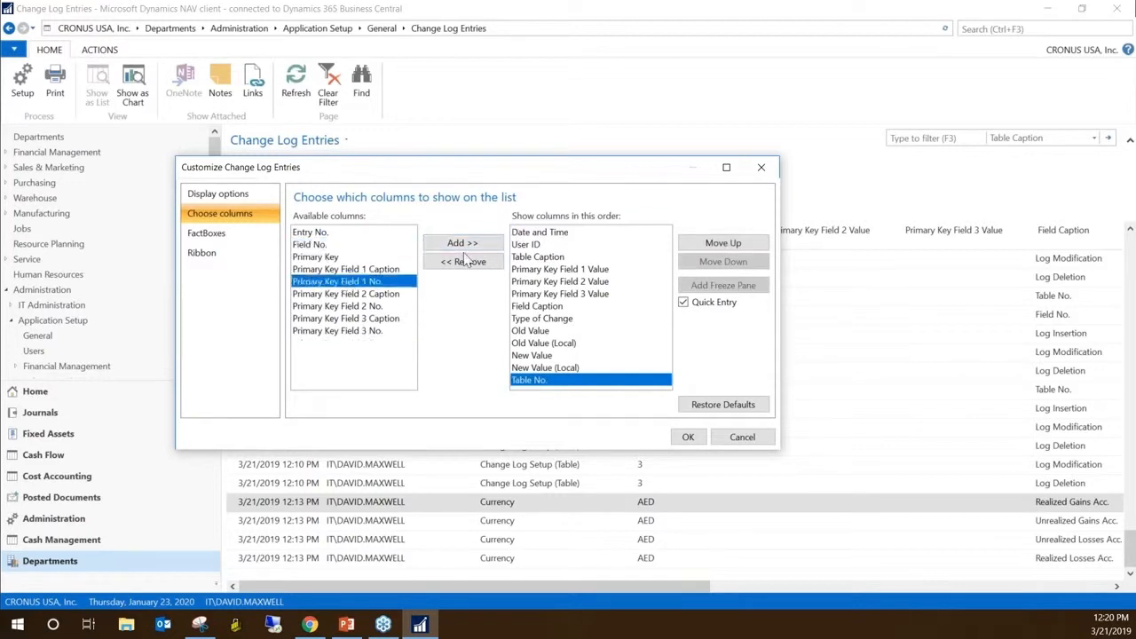
left_click(462, 243)
left_click(688, 436)
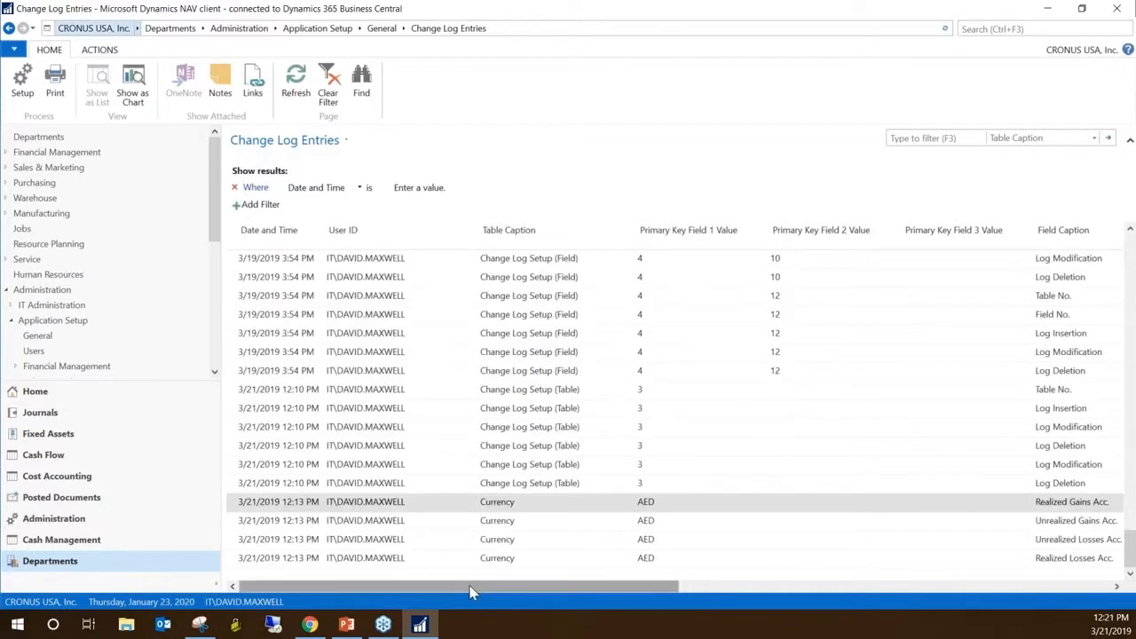
left_click_drag(470, 588, 944, 588)
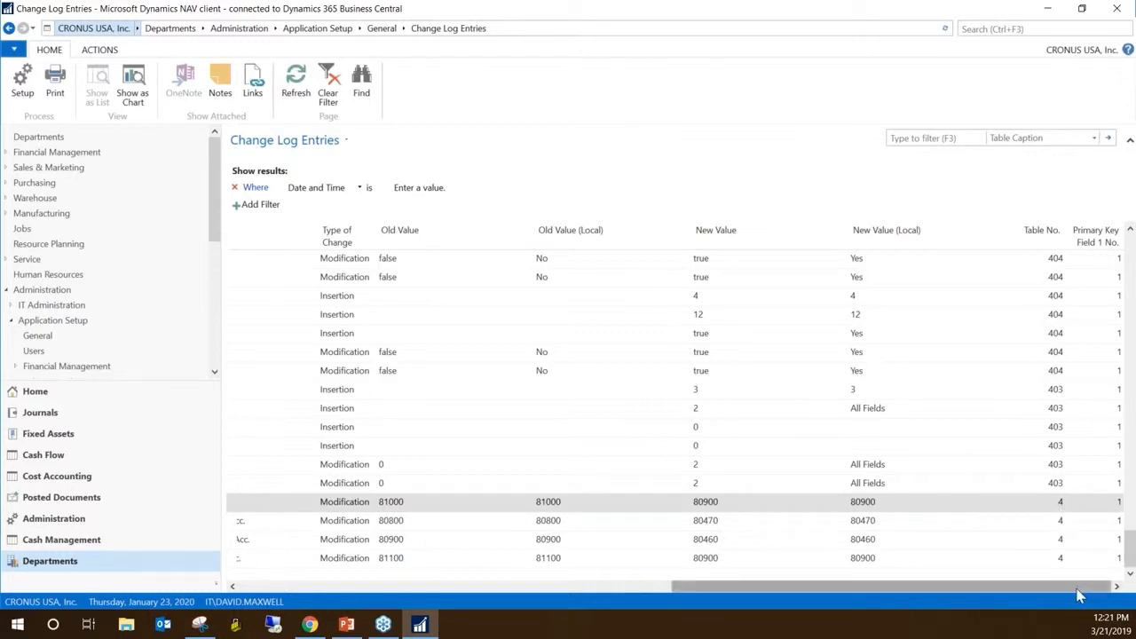
mouse_move(1077, 590)
left_mouse_down()
mouse_move(1007, 590)
mouse_move(1089, 589)
left_mouse_up()
left_click_drag(1092, 593, 520, 613)
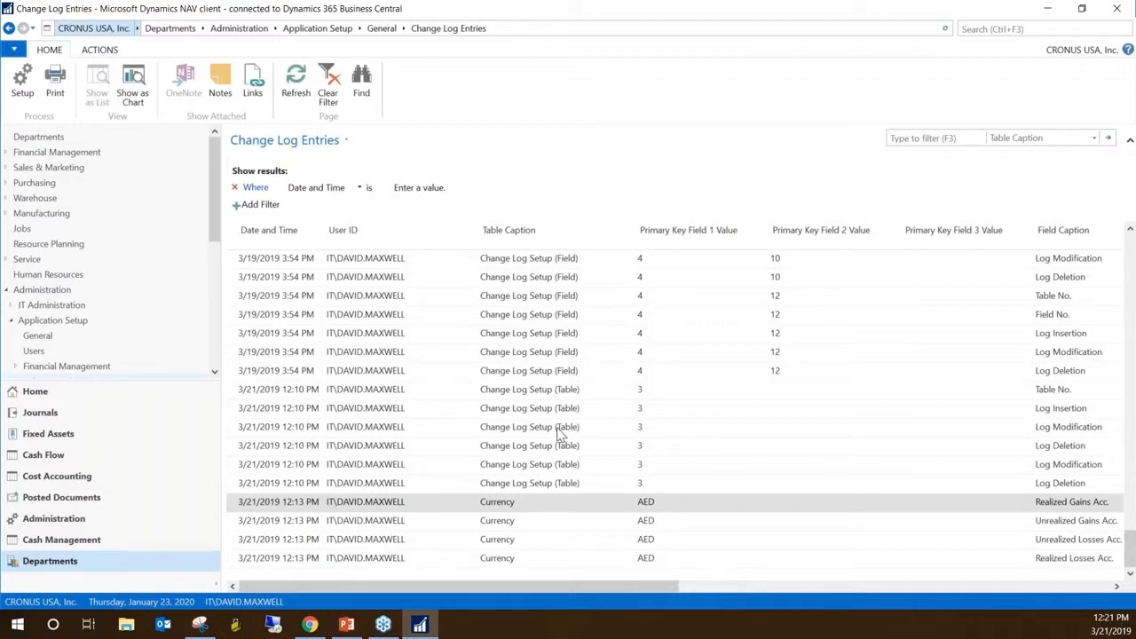
Customize the list's column order so that Table No. comes directly before Table Caption
left_click(535, 236)
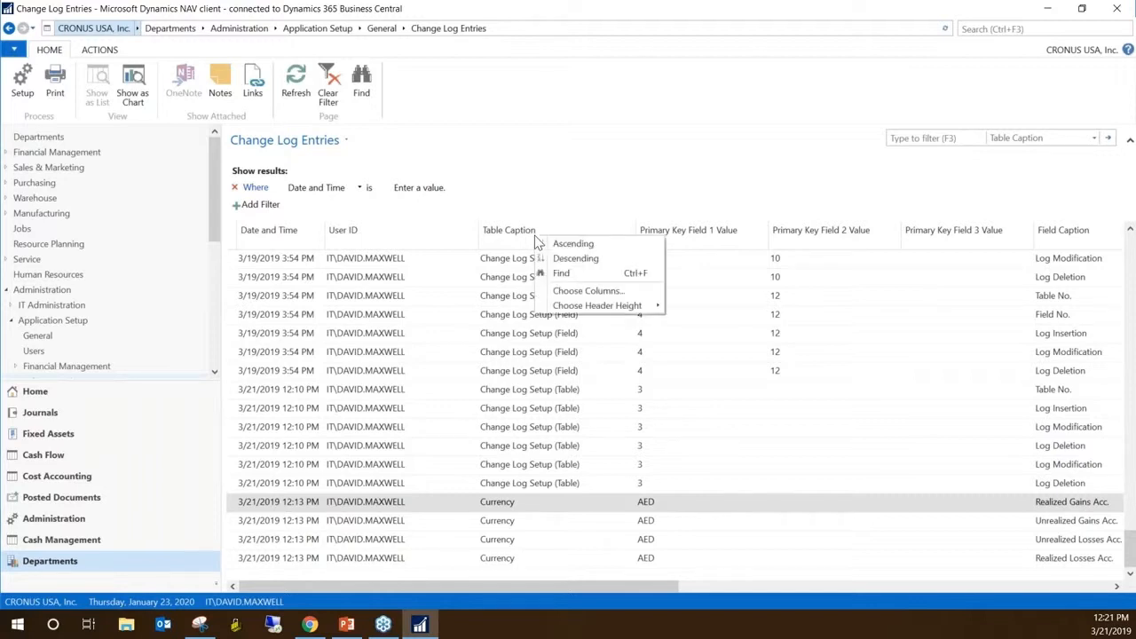
left_click(626, 292)
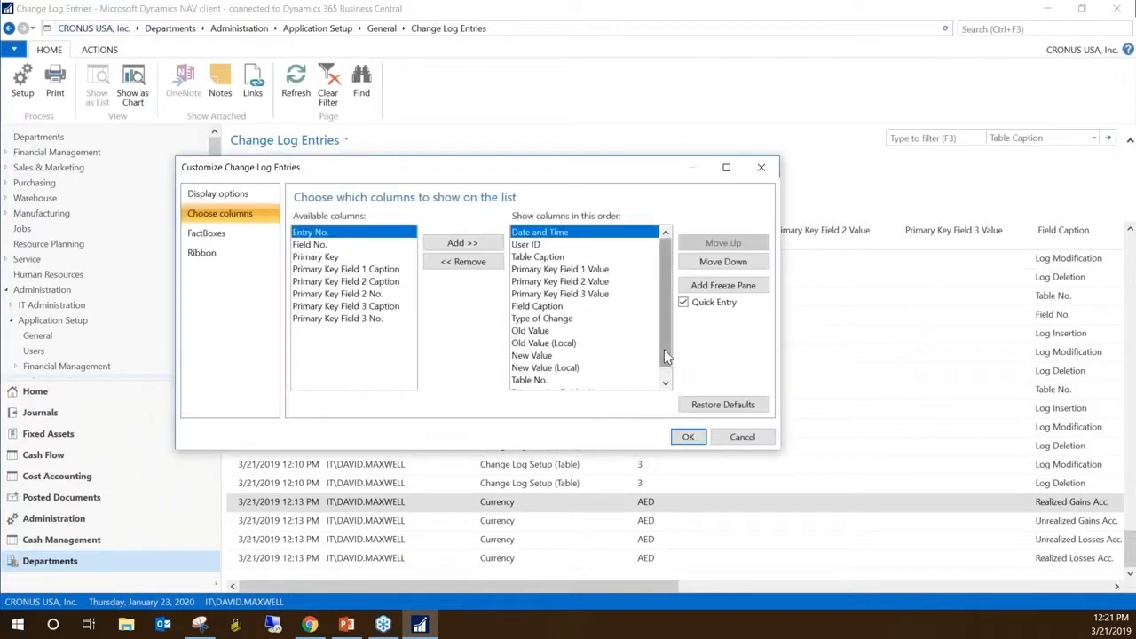
scroll(664, 349, "down", 1)
left_click(586, 368)
left_click(747, 246)
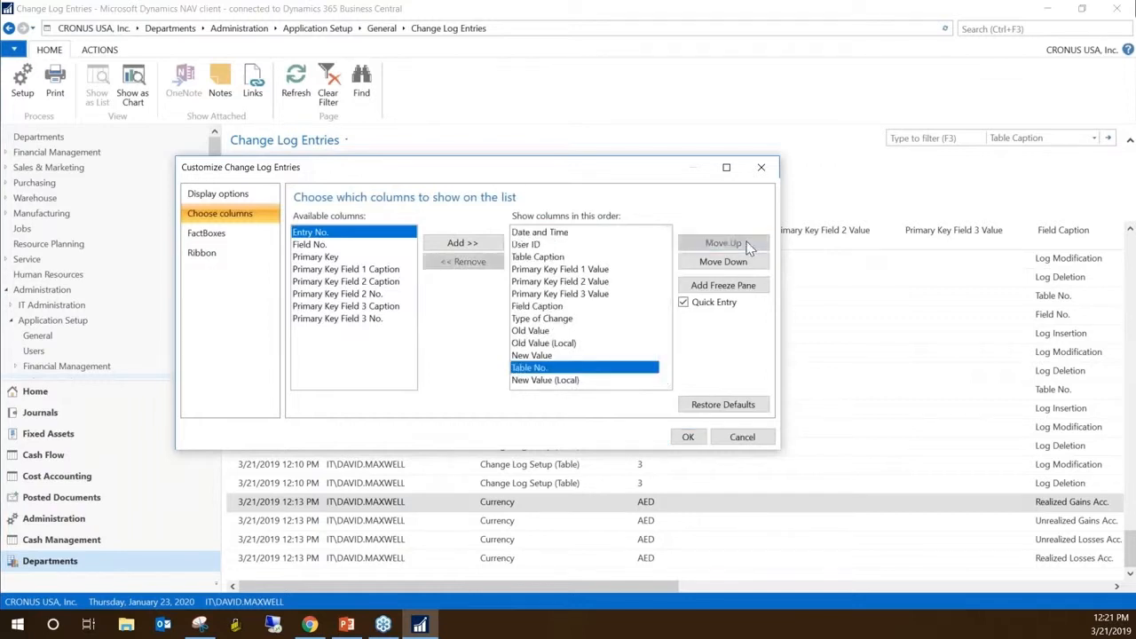
left_click(747, 246)
left_click(746, 246)
left_click(746, 246)
left_click(746, 242)
left_click(745, 242)
left_click(745, 241)
left_click(745, 241)
left_click(745, 241)
left_click(744, 240)
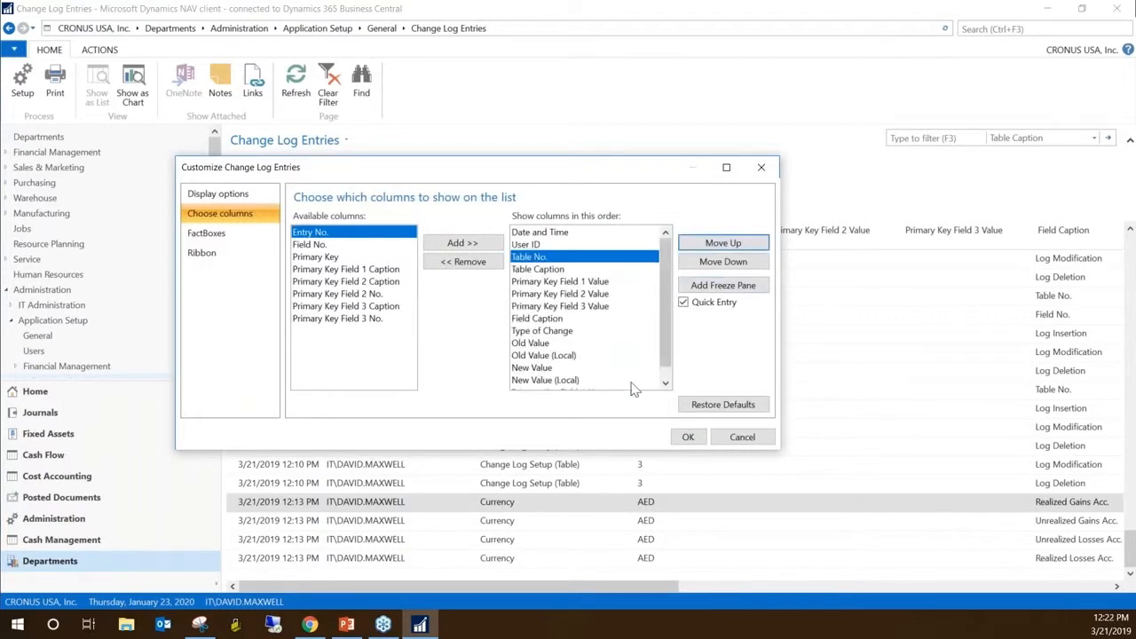
Place Primary Key Field 1 No. directly before Primary Key Field 1 Value and apply the new column order
scroll(666, 355, "down", 1)
left_click(586, 380)
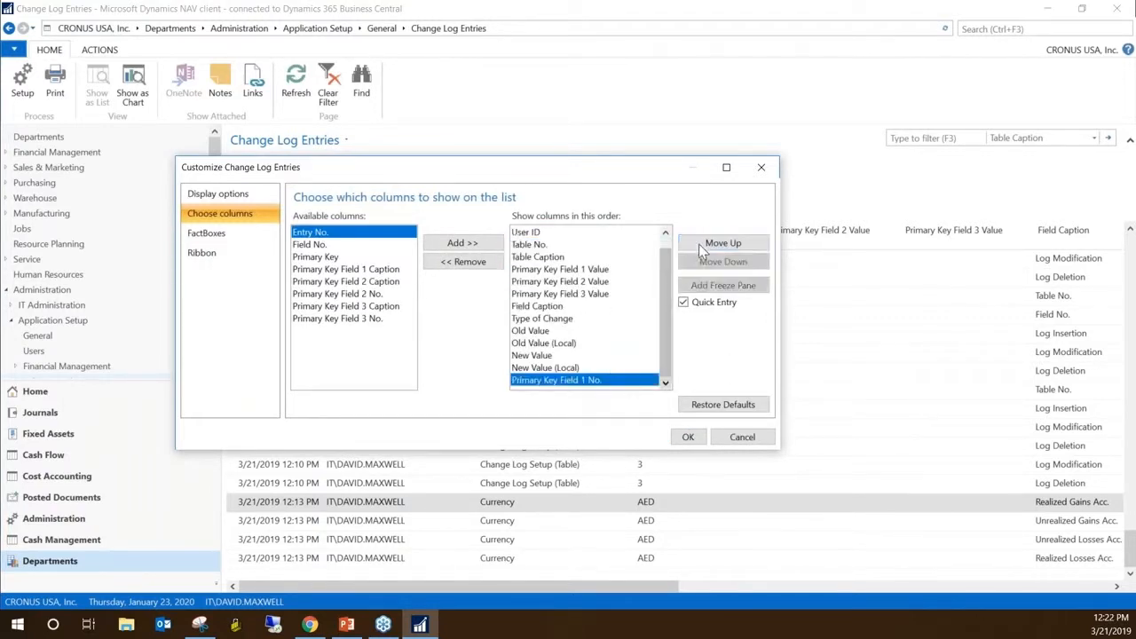
left_click(718, 242)
left_click(719, 242)
left_click(719, 242)
left_click(719, 243)
left_click(719, 242)
left_click(719, 242)
left_click(719, 242)
left_click(719, 242)
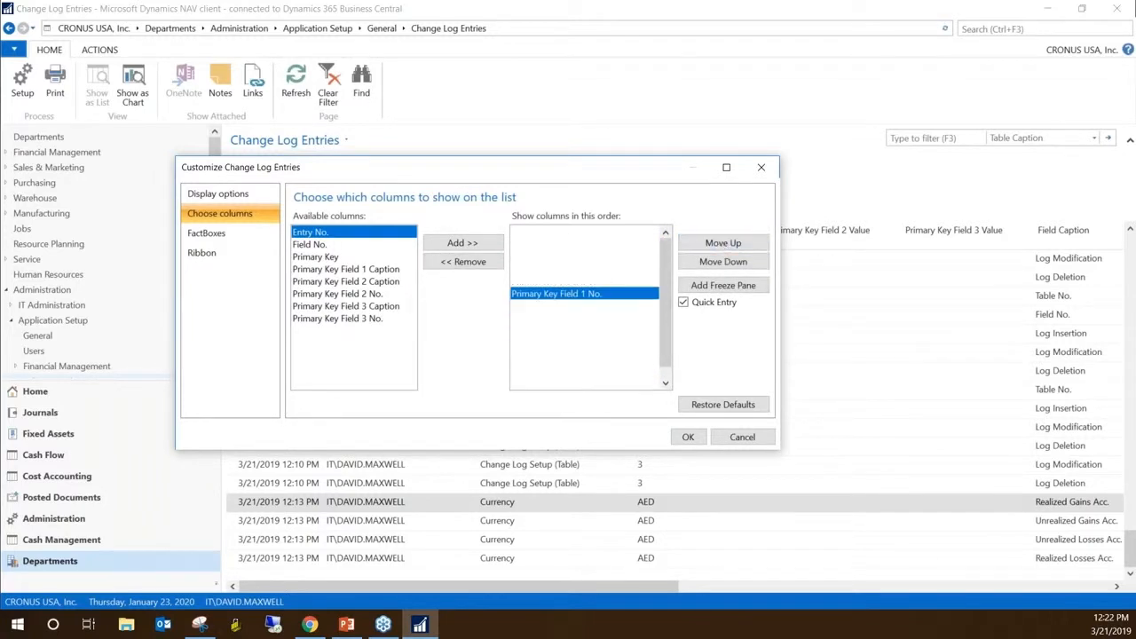
left_click(721, 242)
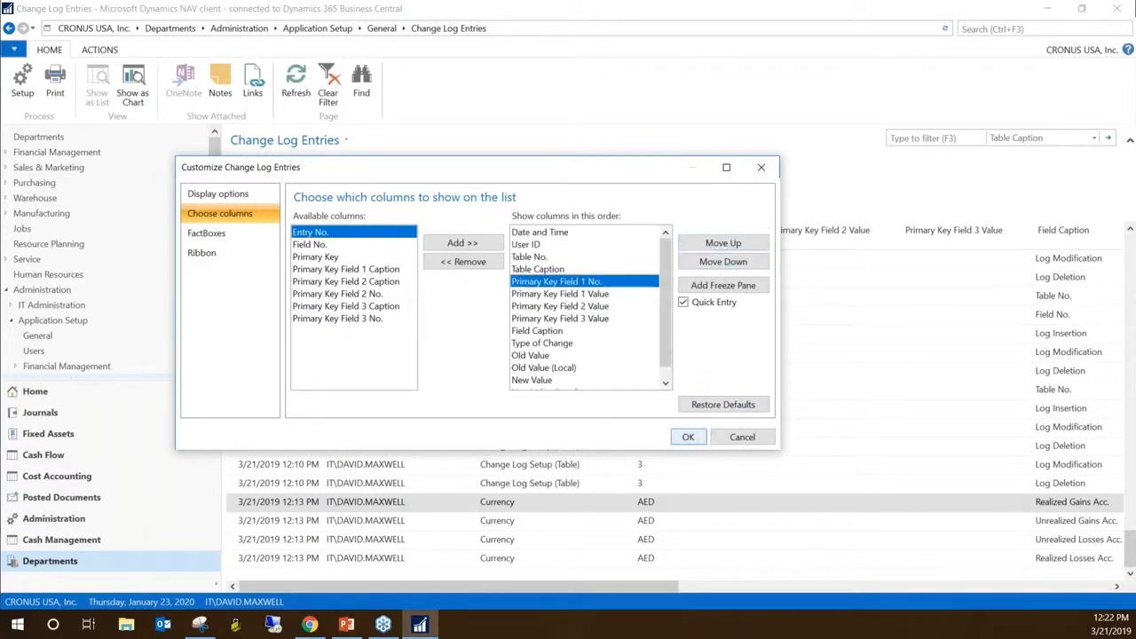
key("Return")
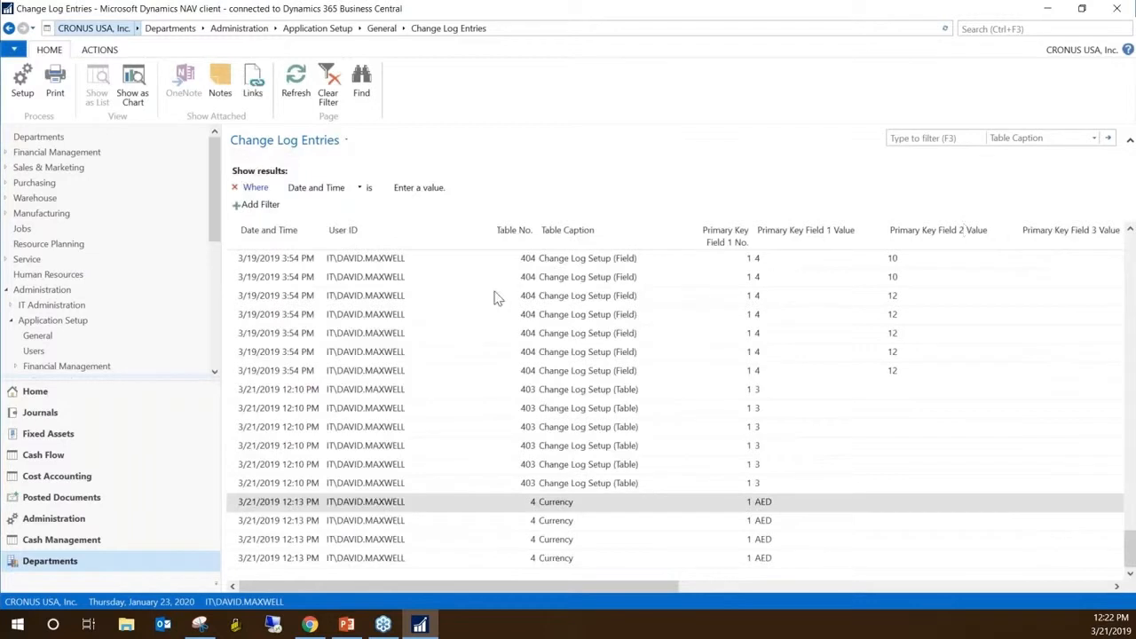
Filter the change log entries to Table No. 4 from a Currency row and clear that filter again
left_click(531, 522)
right_click(530, 520)
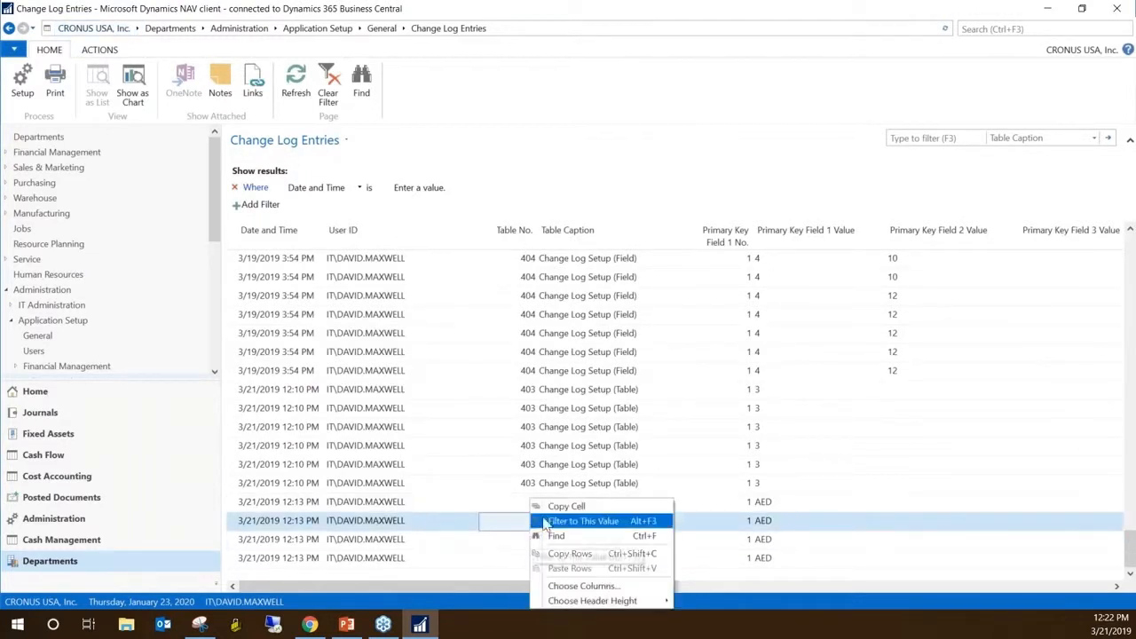
left_click(590, 522)
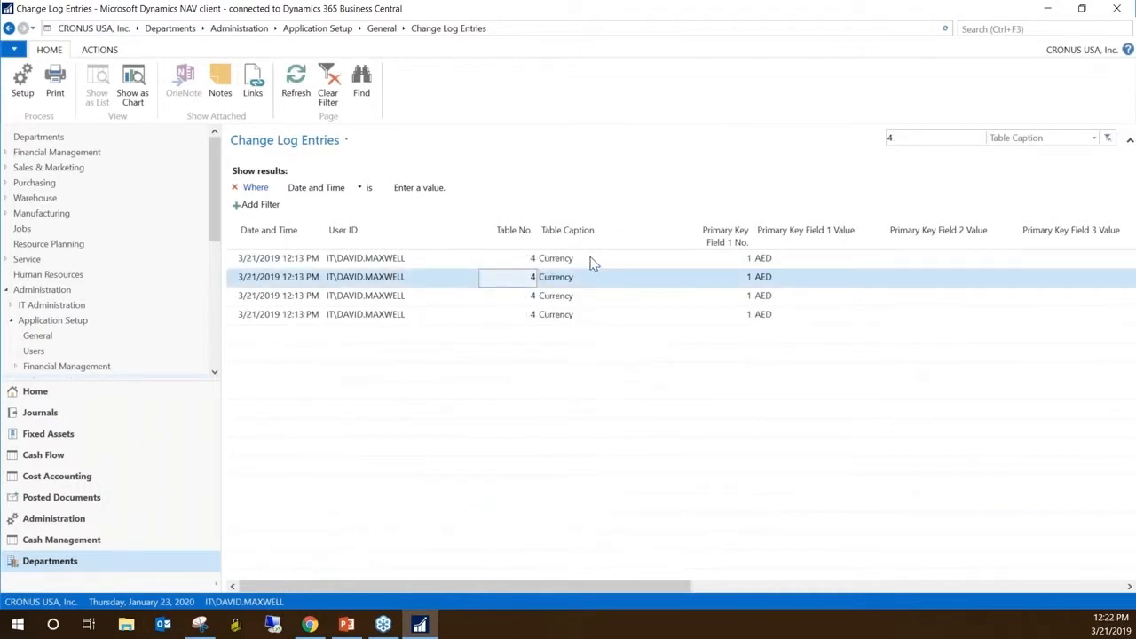
left_click(1107, 138)
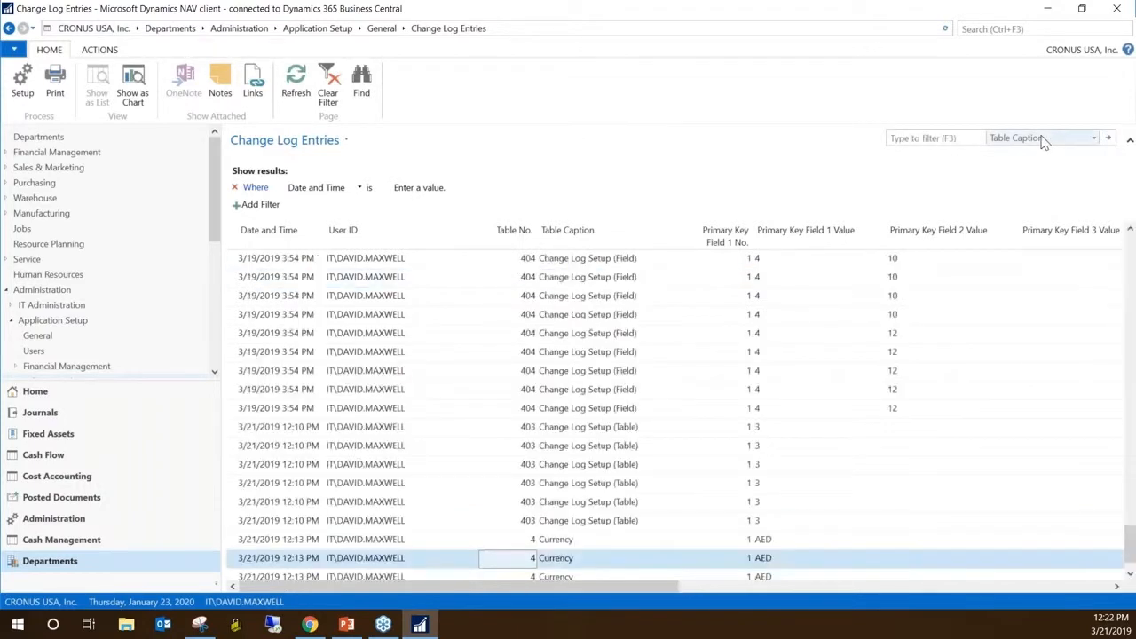
Filter the change log entries by the Table Caption currency and select the first entry
left_click(907, 138)
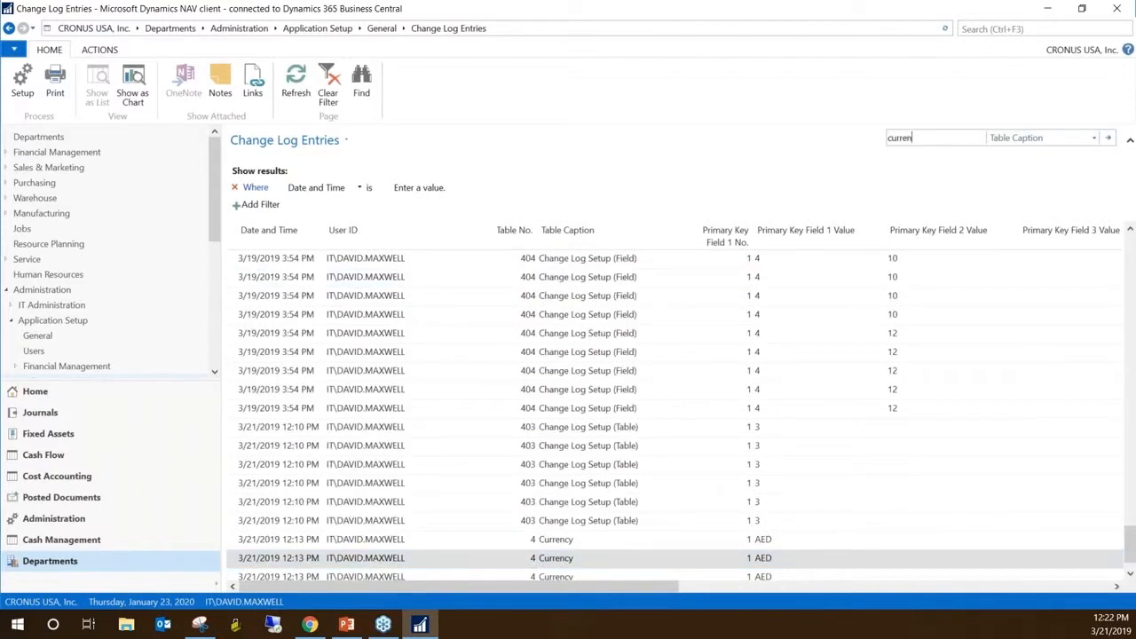
key("ctrl+a")
key("Return")
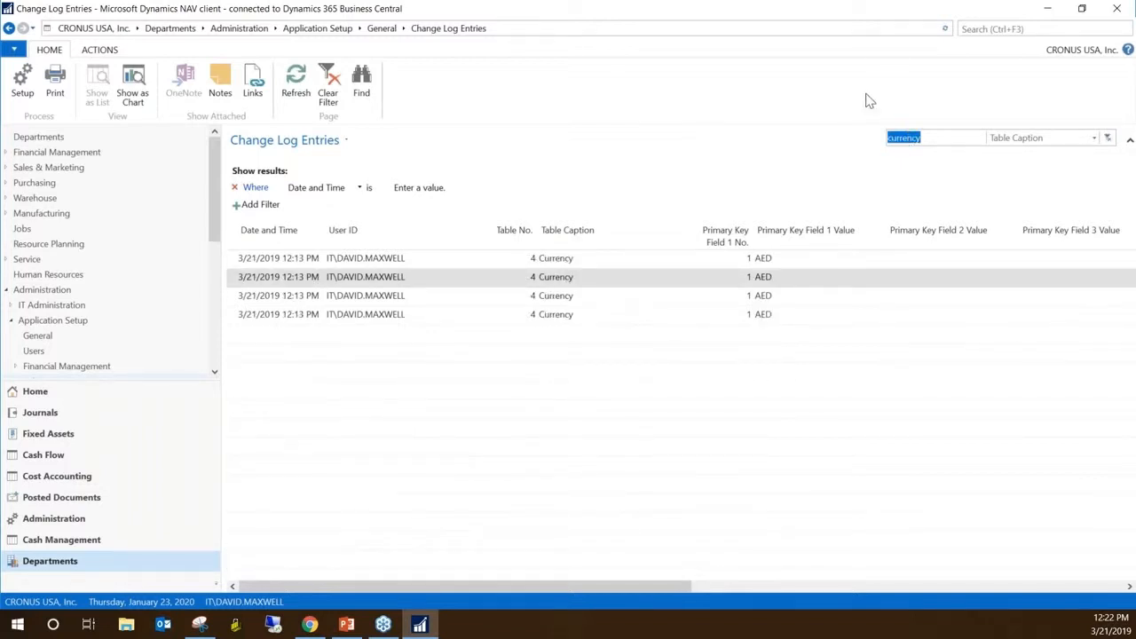
left_click(600, 264)
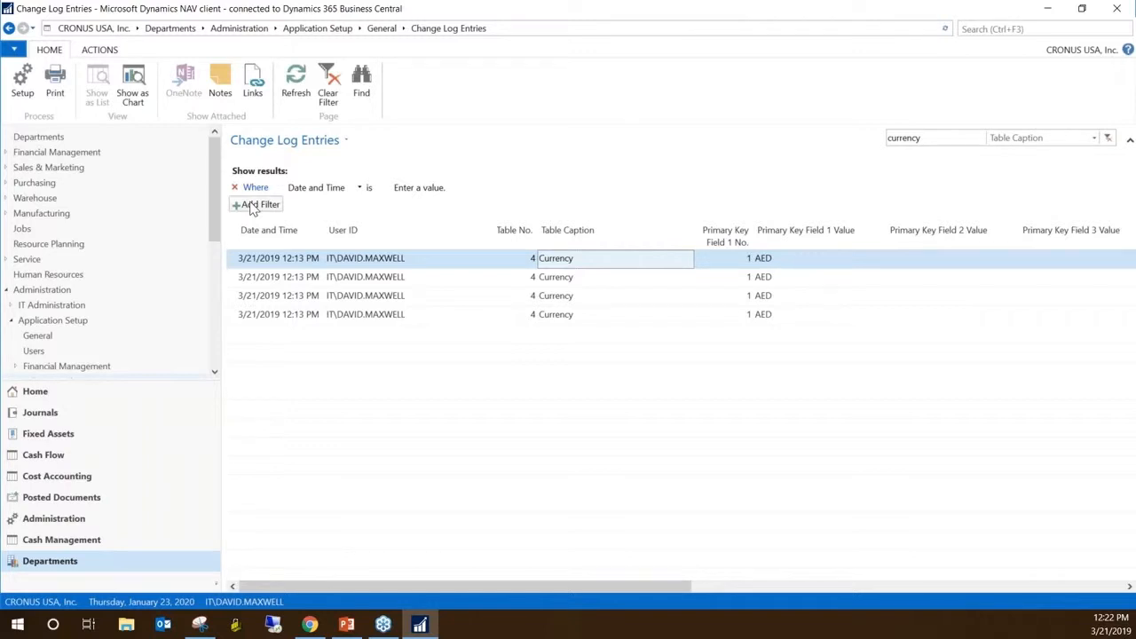
Search for purchase invoice, go to the Purchase Invoices list and open the Progressive Home Furnishings invoice
left_click(975, 27)
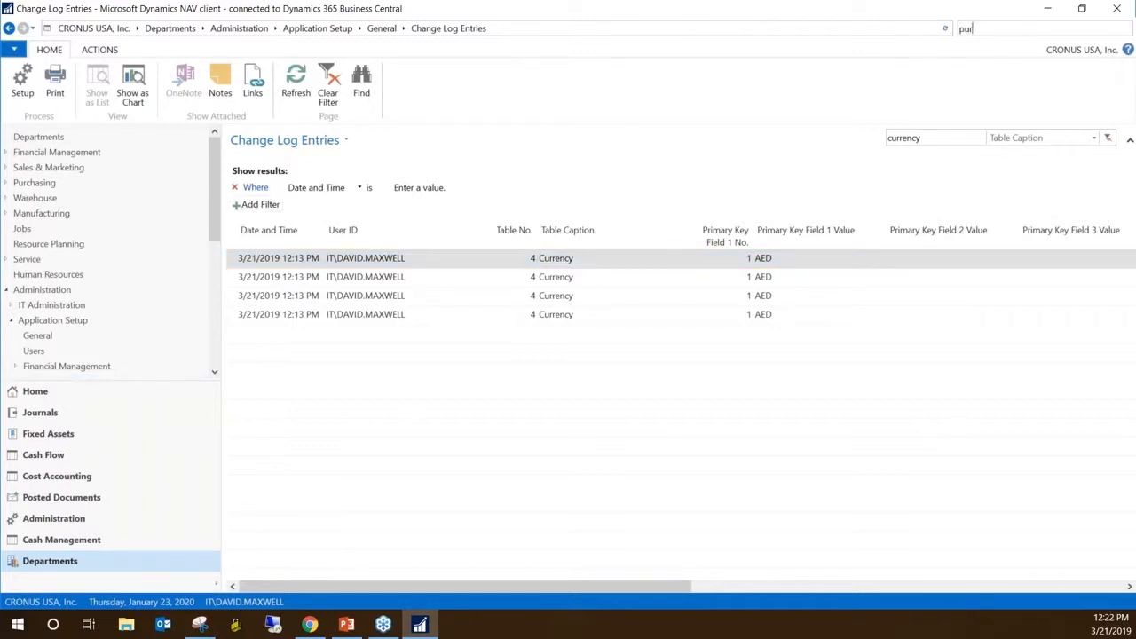
type("purchase ")
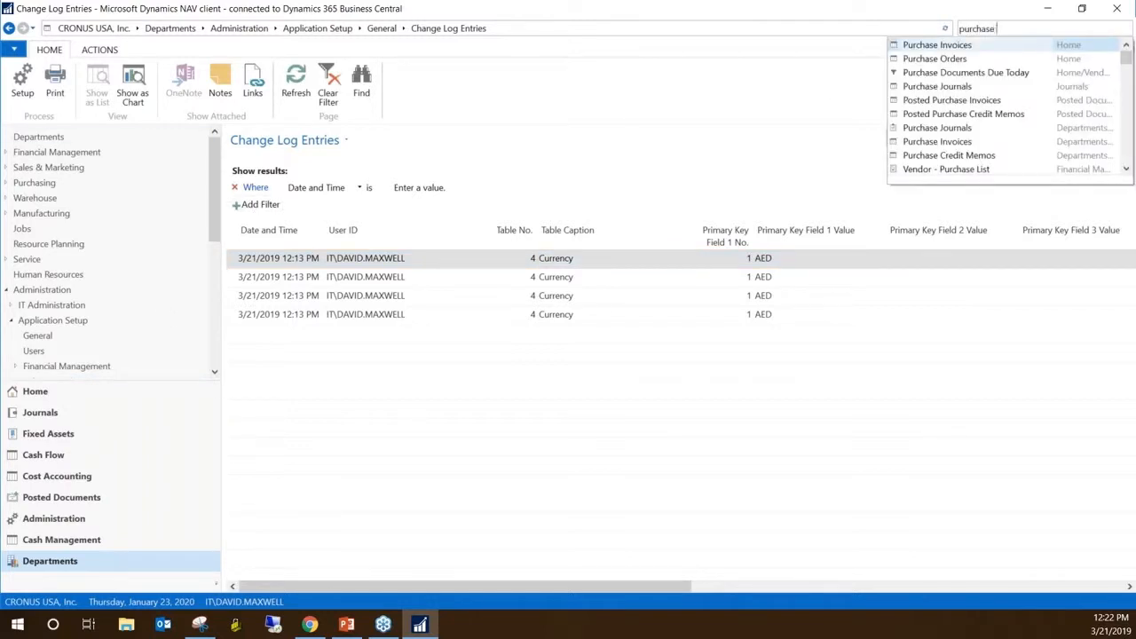
type("invoice")
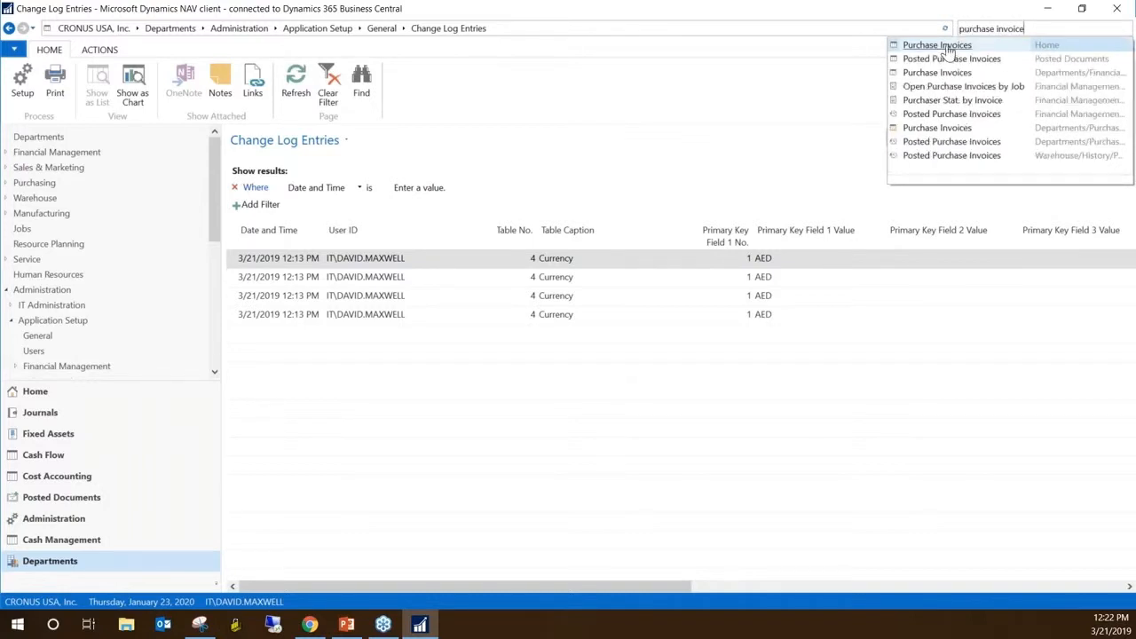
left_click(942, 45)
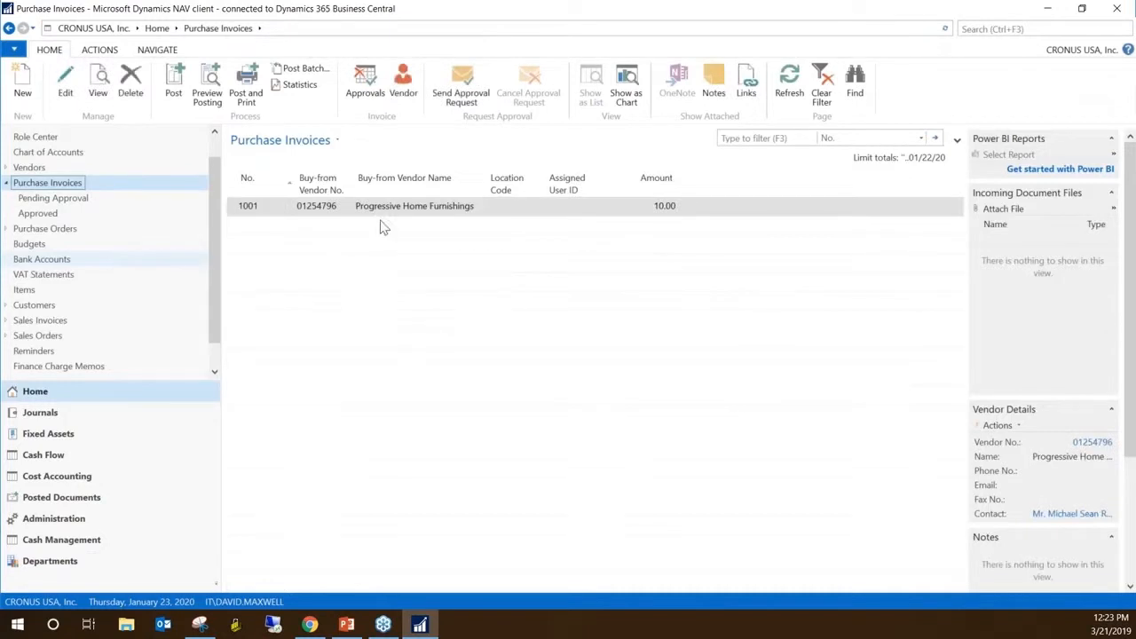
left_click(383, 208)
double_click(383, 207)
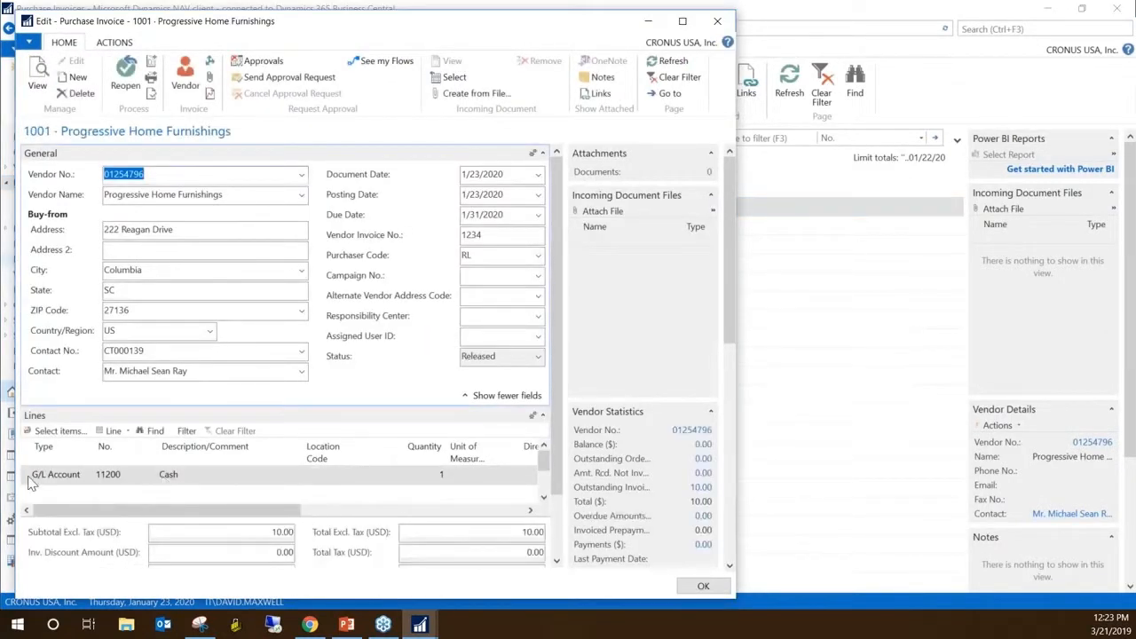
Show the page information for the invoice lines, examine the source table and primary key fields, and exit the invoice
left_click(62, 475)
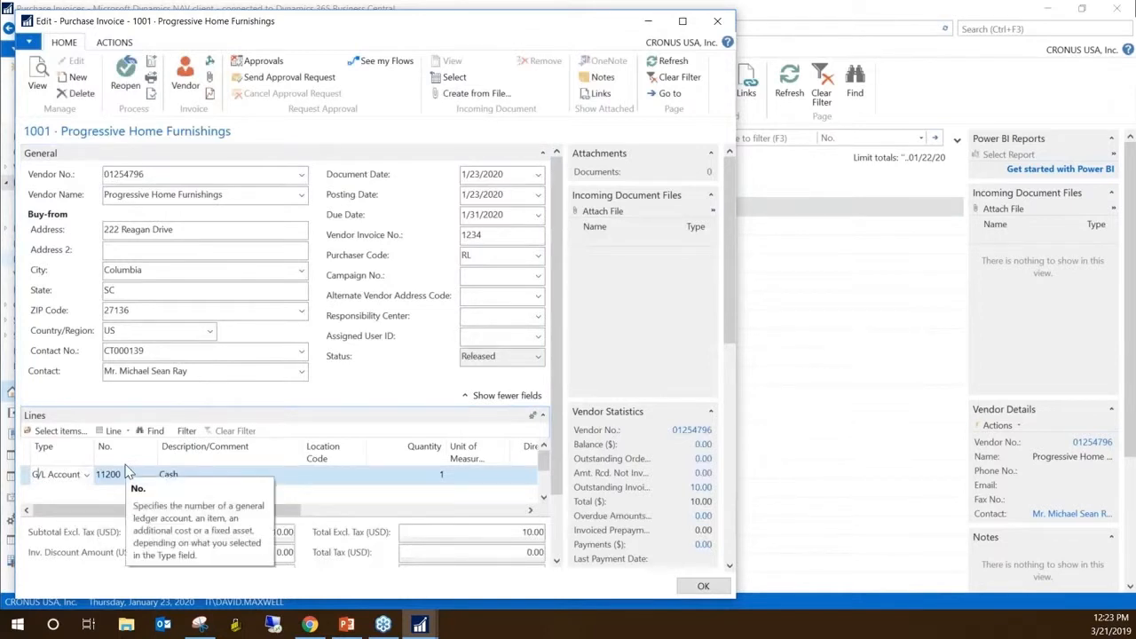
key("ctrl+alt+F1")
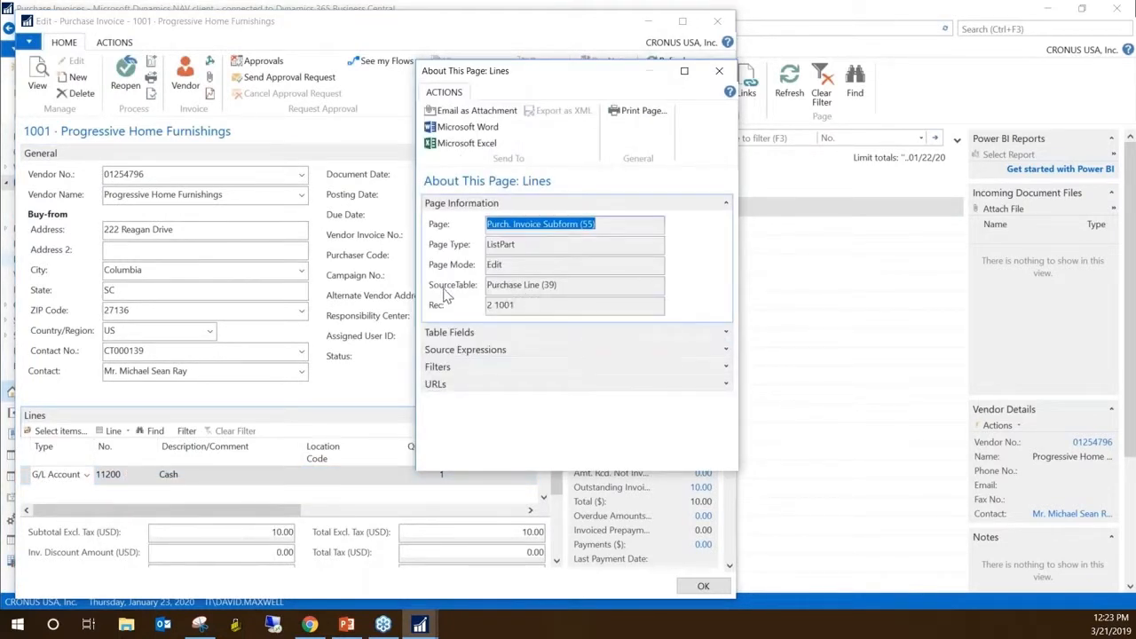
left_click_drag(542, 286, 484, 283)
left_click(552, 283)
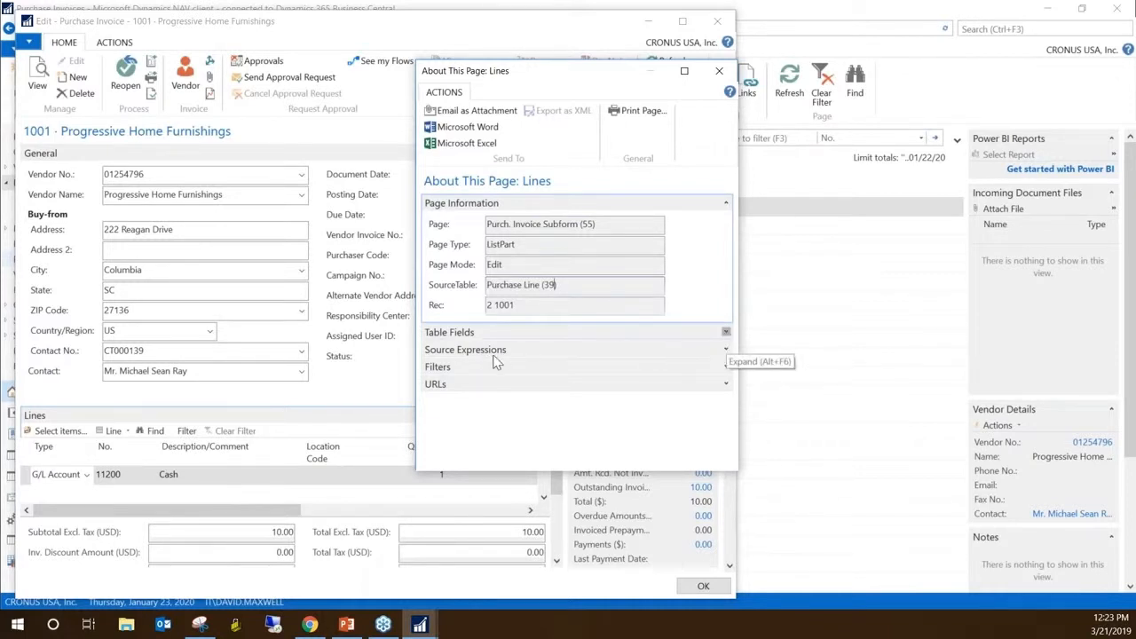
left_click(725, 334)
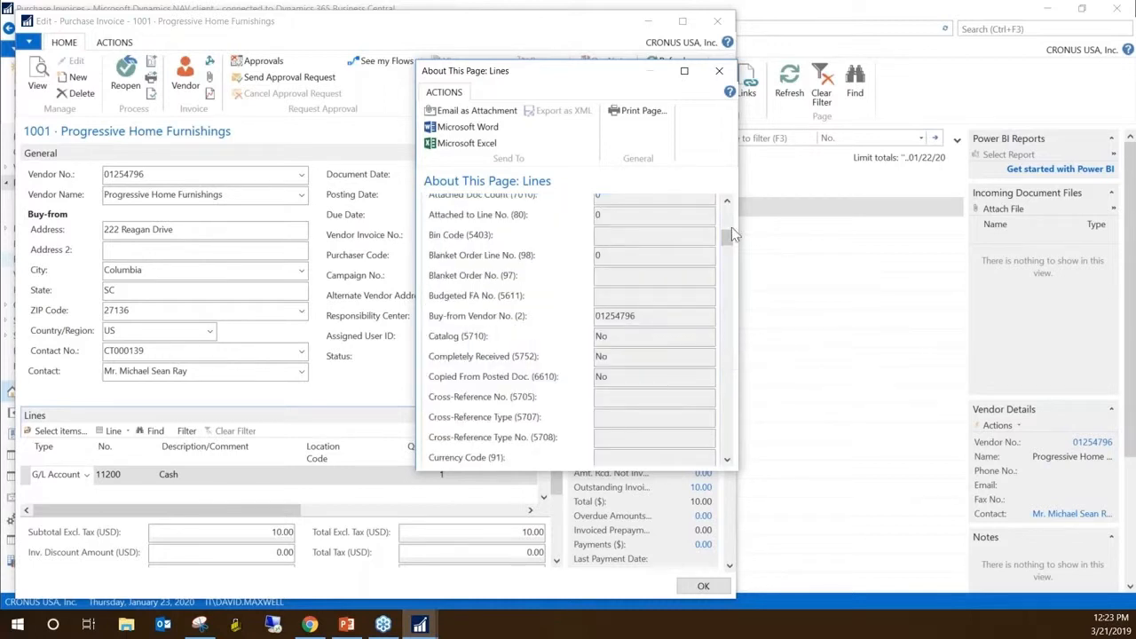
left_click_drag(726, 235, 726, 206)
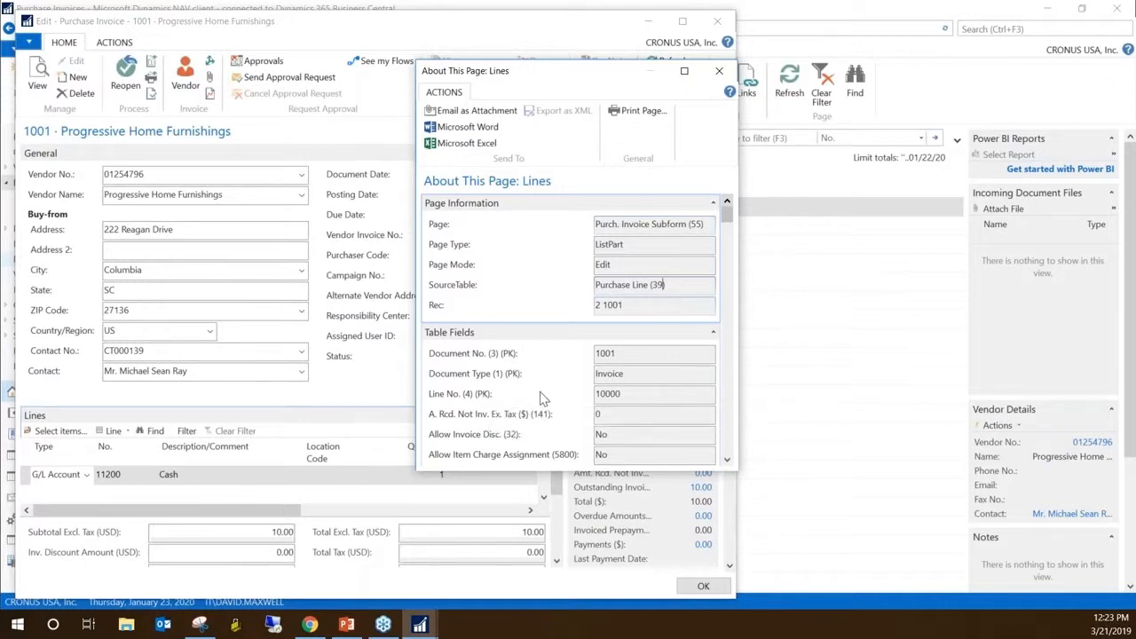
key("Escape")
key("Escape")
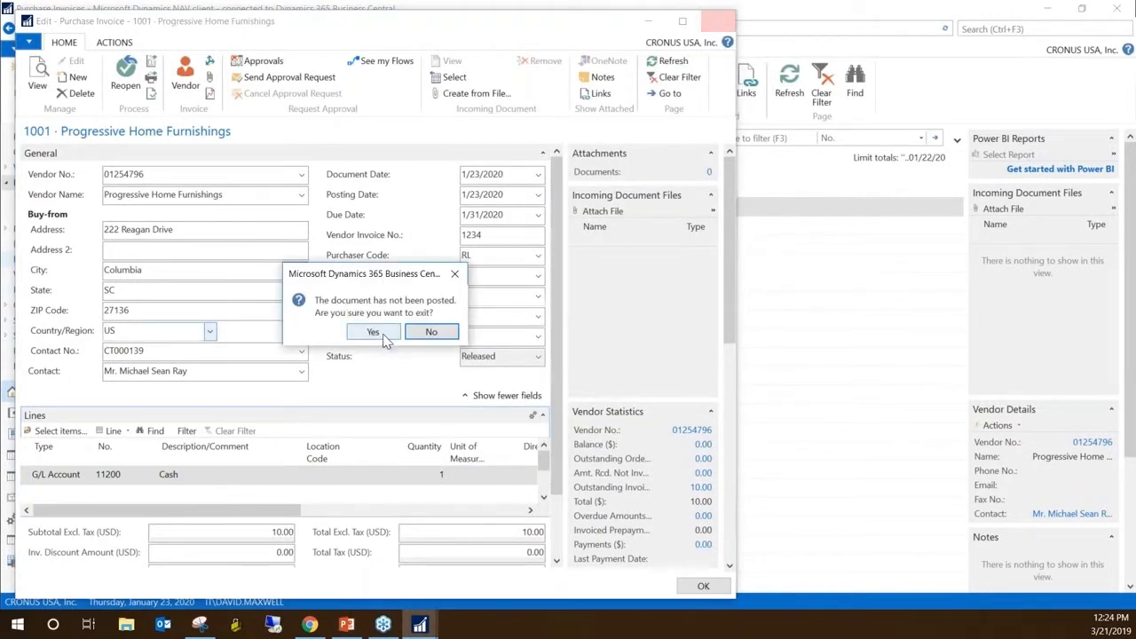
Confirm exiting the unposted invoice, search for change log and open the Change Log Entries page
left_click(374, 332)
left_click(976, 30)
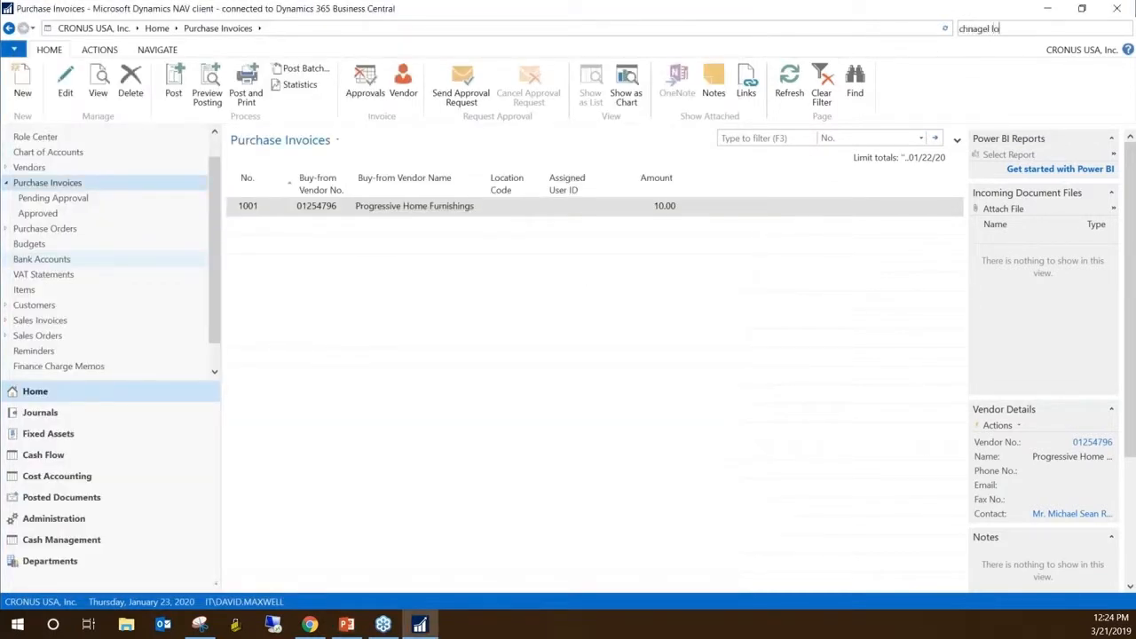
type("chnagel log ent")
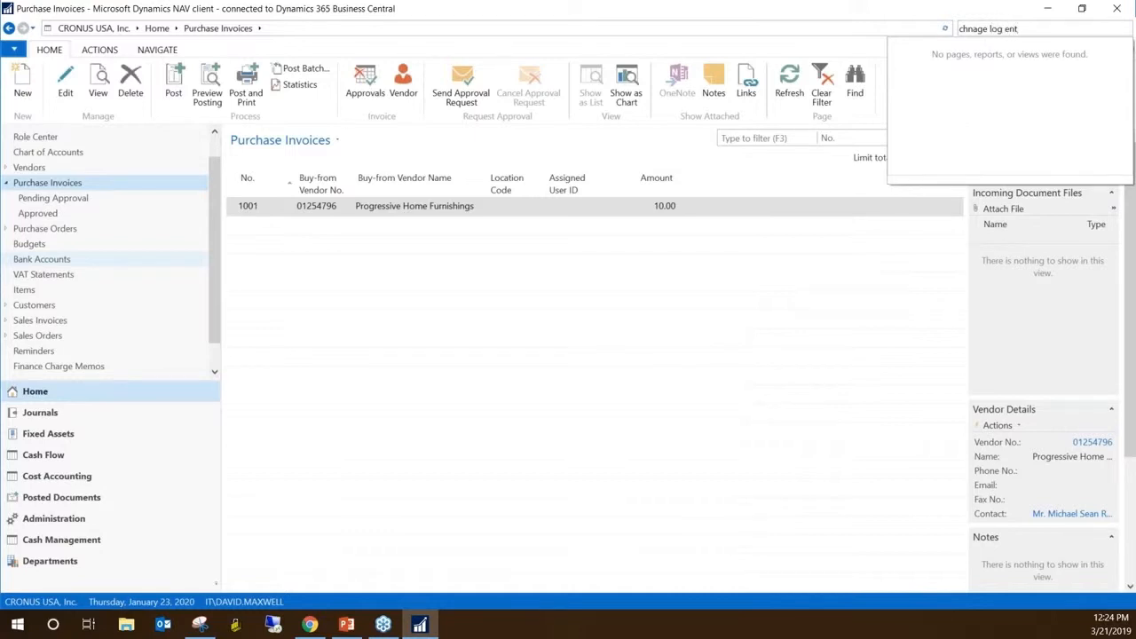
left_click_drag(1028, 30, 959, 29)
type("change log")
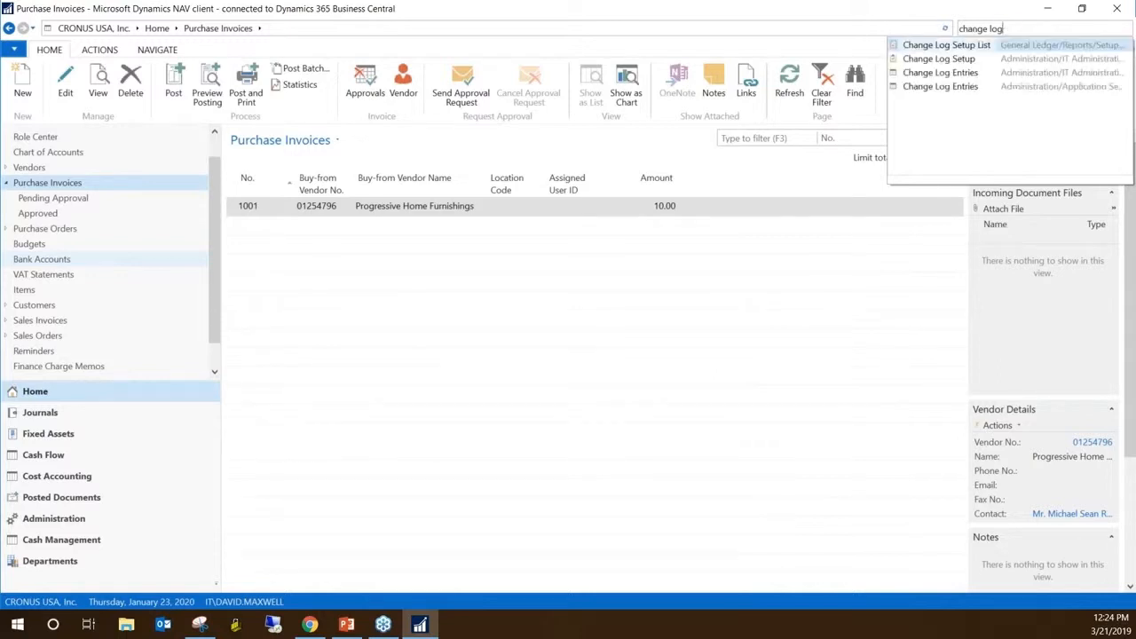
left_click(923, 73)
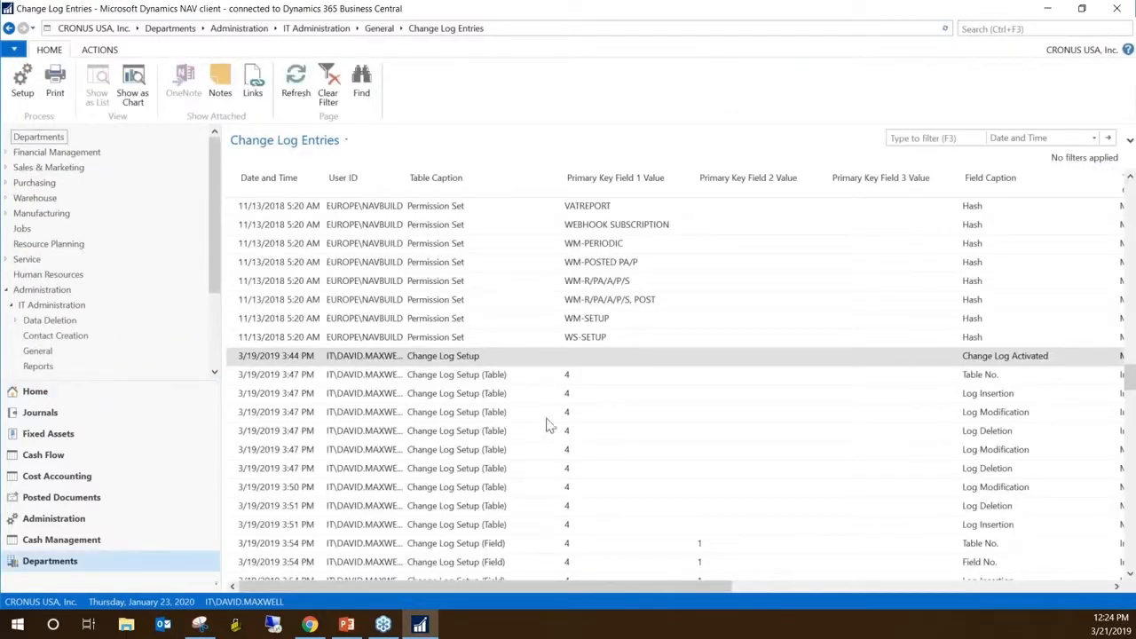
scroll(386, 468, "down", 3)
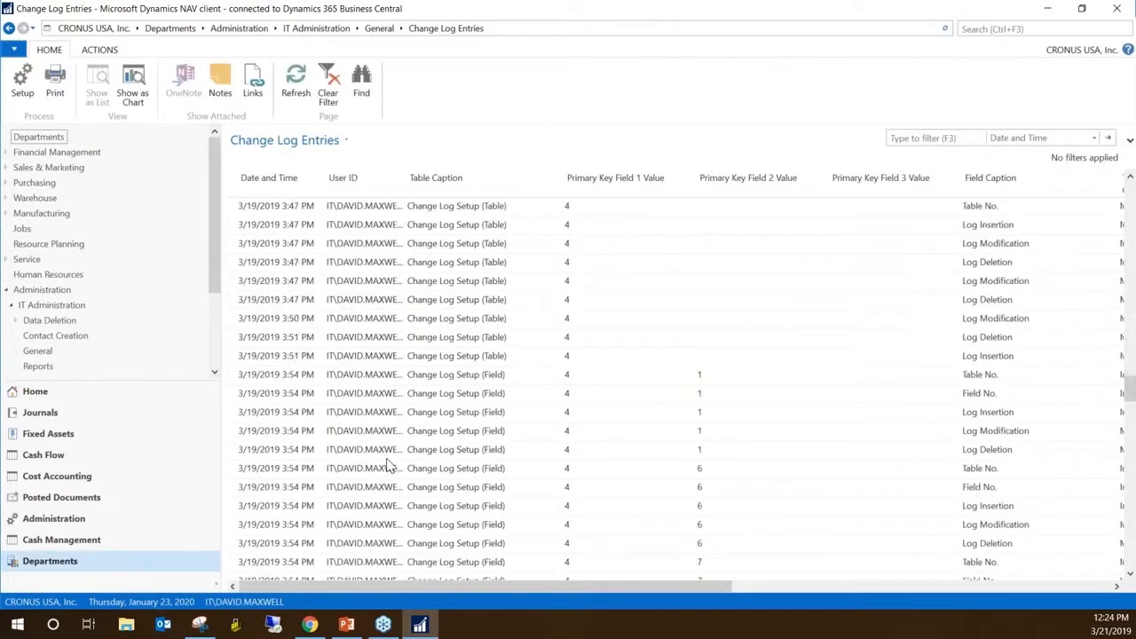
scroll(386, 468, "up", 4)
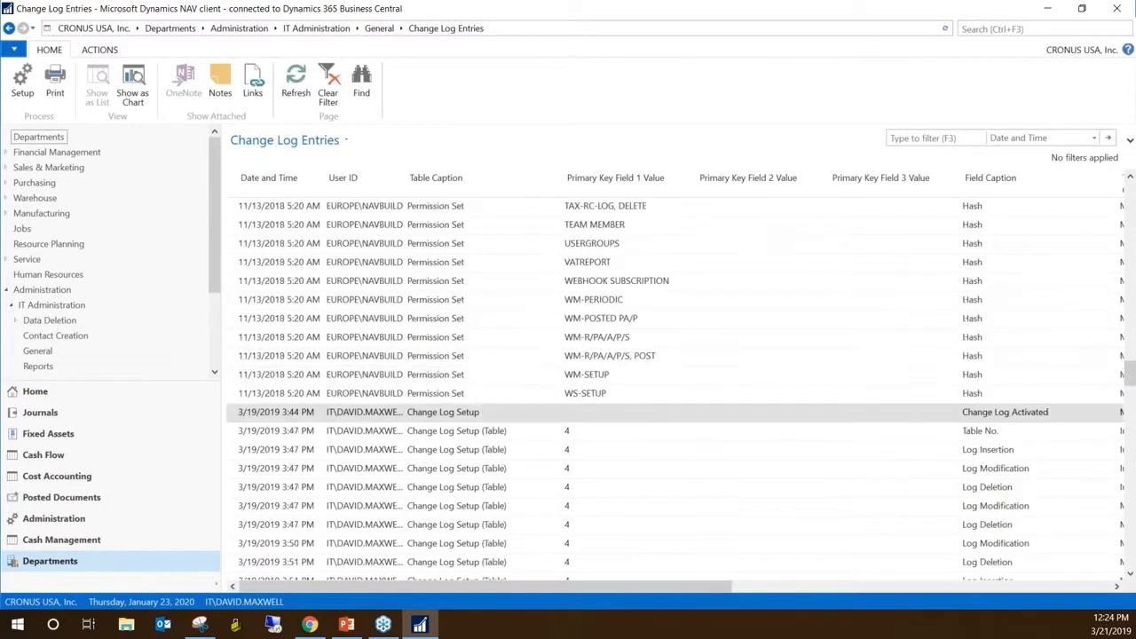
Open the print options for the Change Log Entries report and add a filter limiting Table No. to 4
left_click(55, 89)
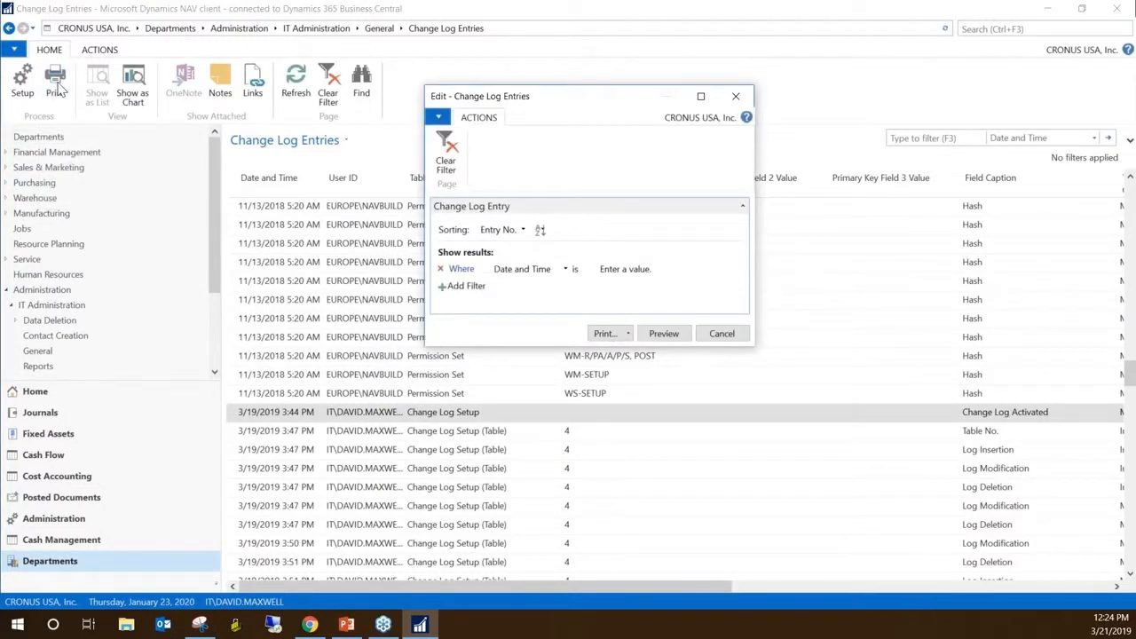
left_click_drag(590, 110, 531, 100)
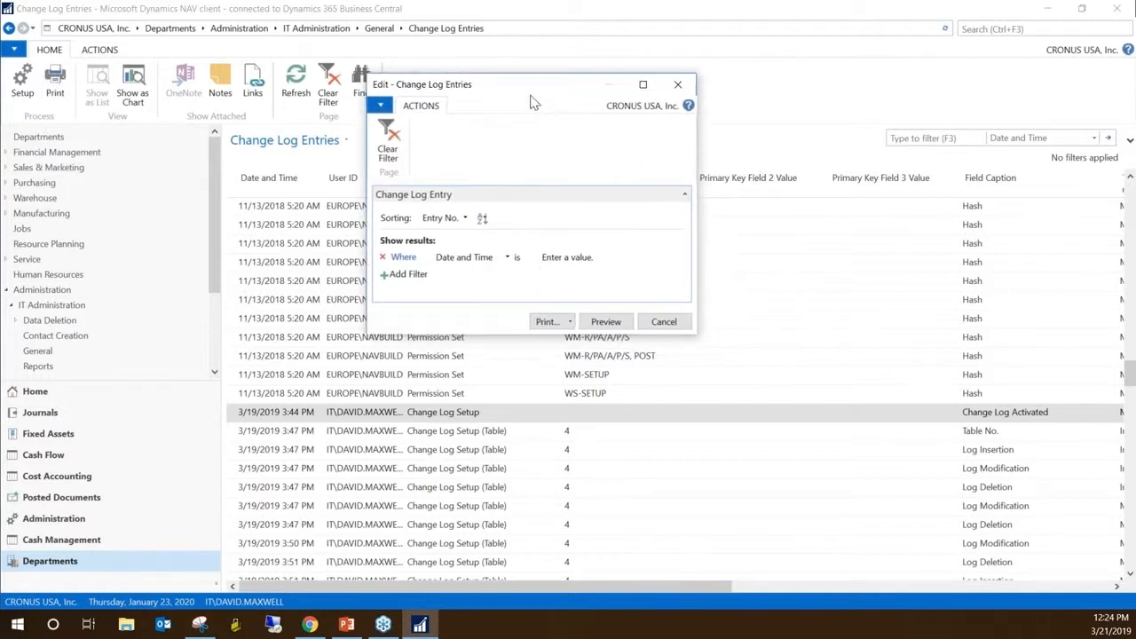
left_click_drag(694, 333, 796, 428)
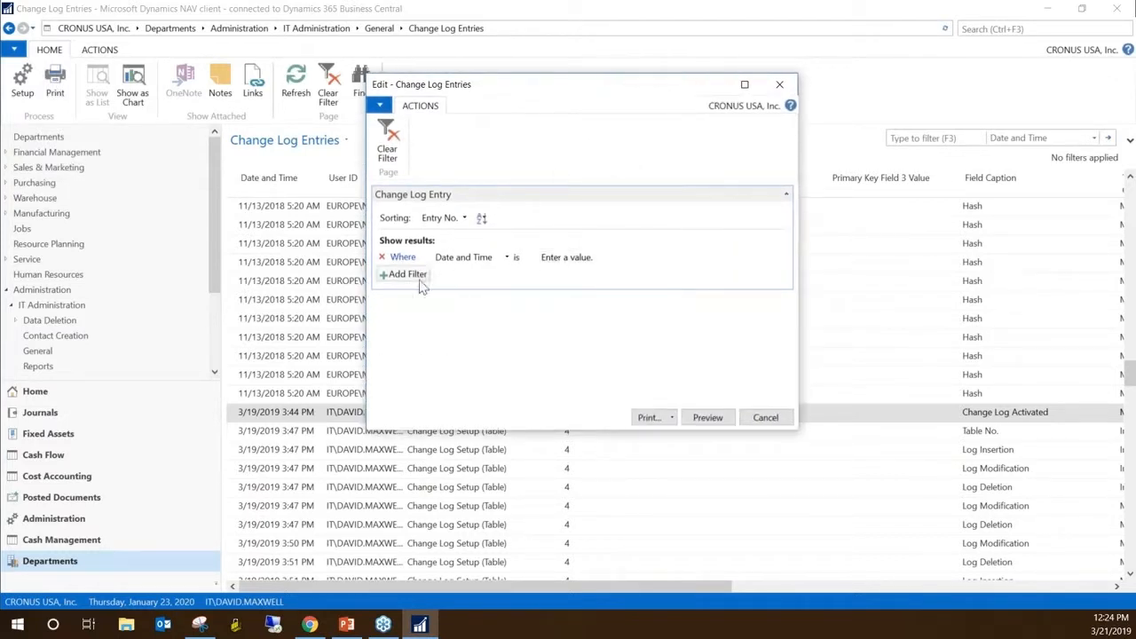
left_click(410, 275)
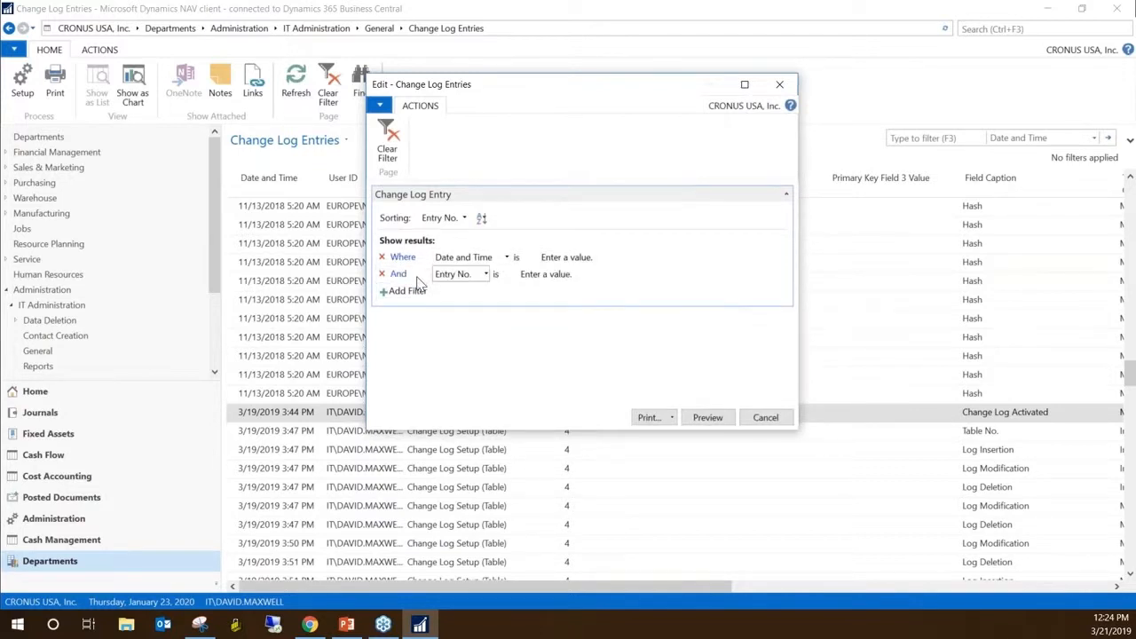
left_click(557, 276)
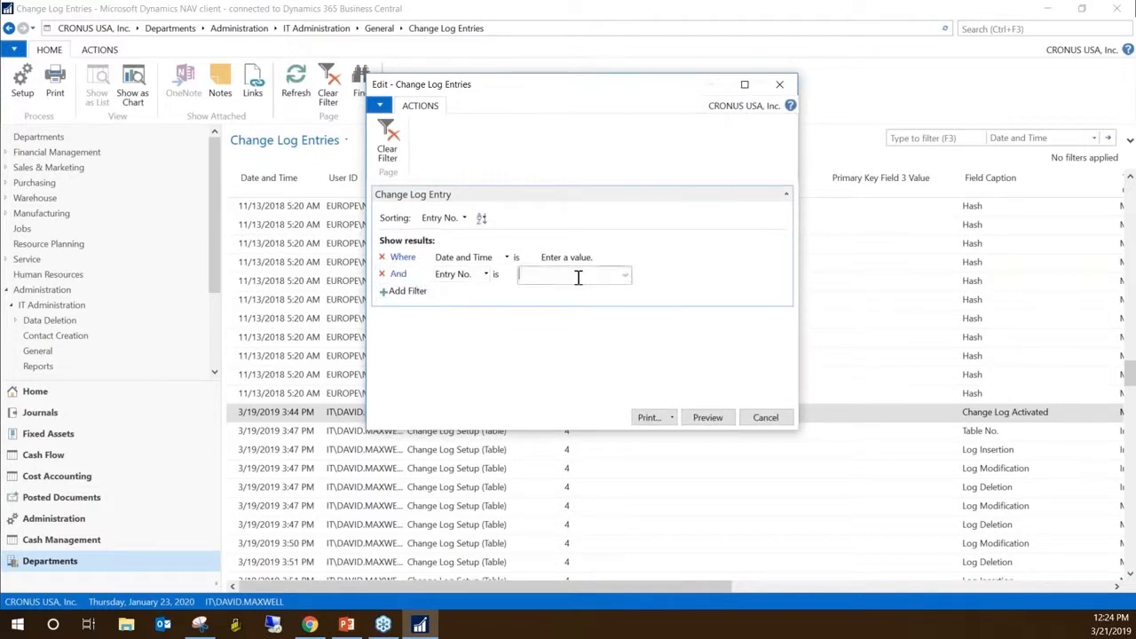
left_click(484, 274)
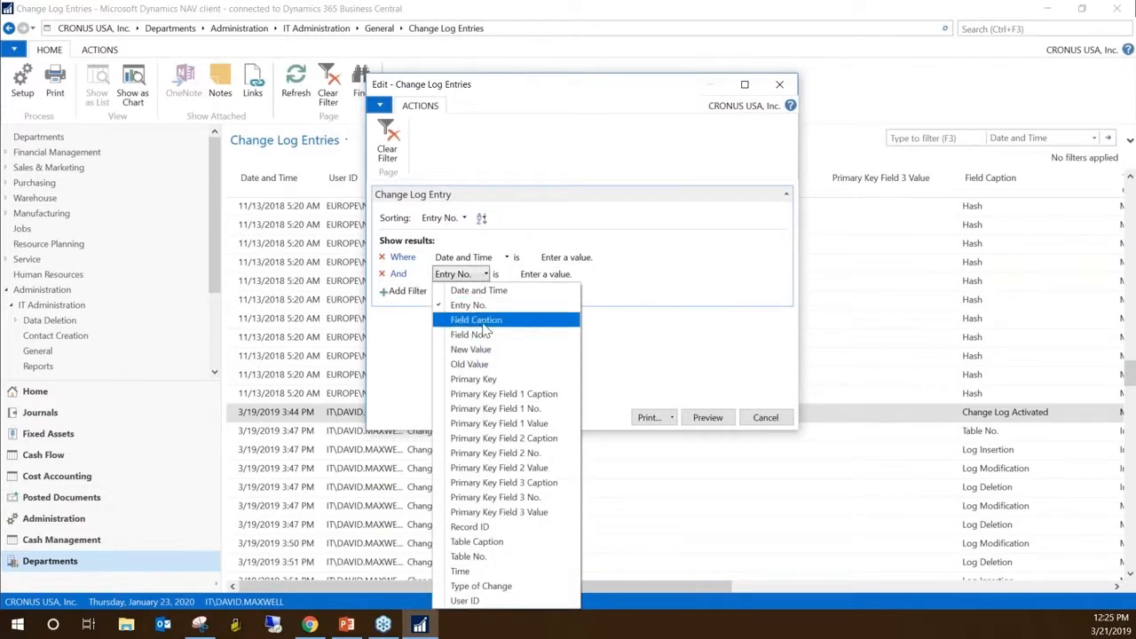
left_click(487, 556)
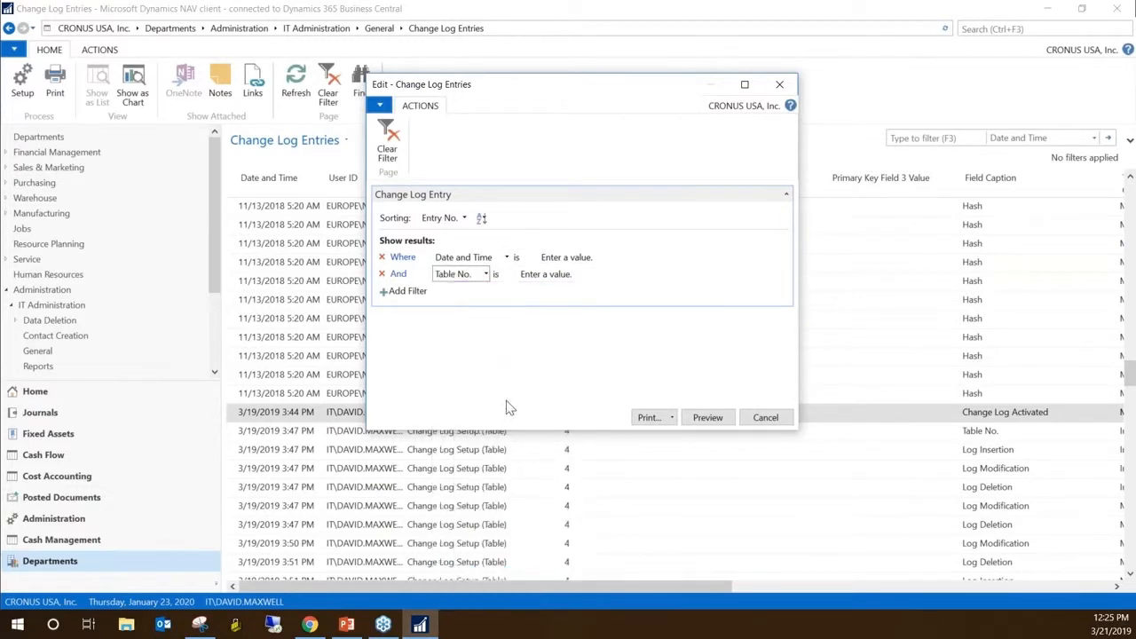
left_click(545, 275)
type("4")
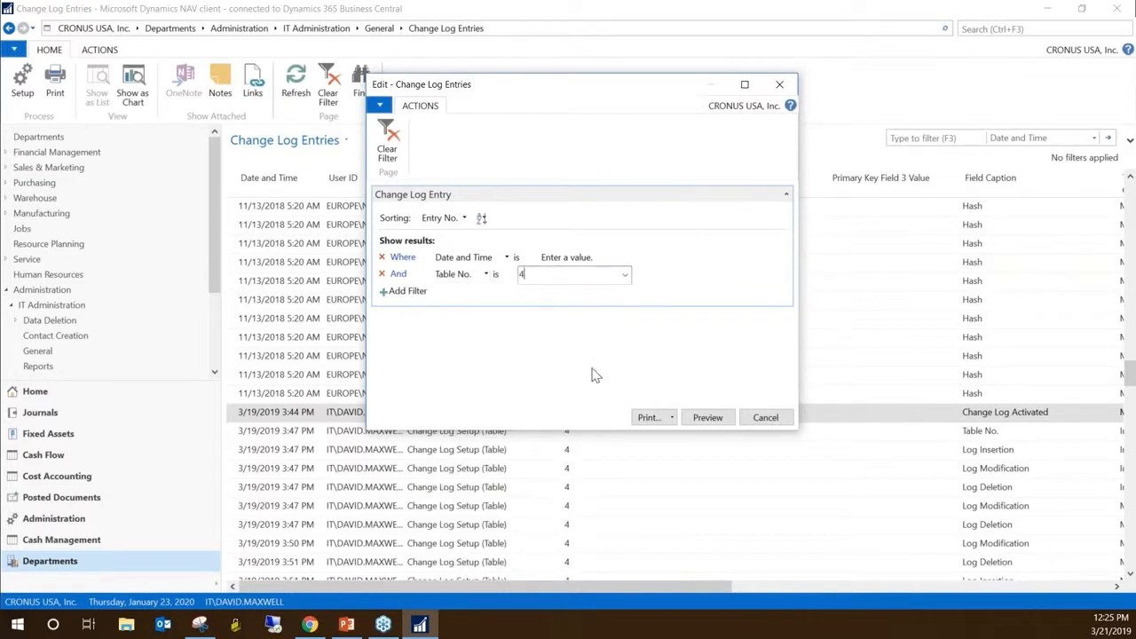
Preview the filtered Change Log Entries report, enlarge the preview to examine all the Currency changes, and close it
left_click(721, 422)
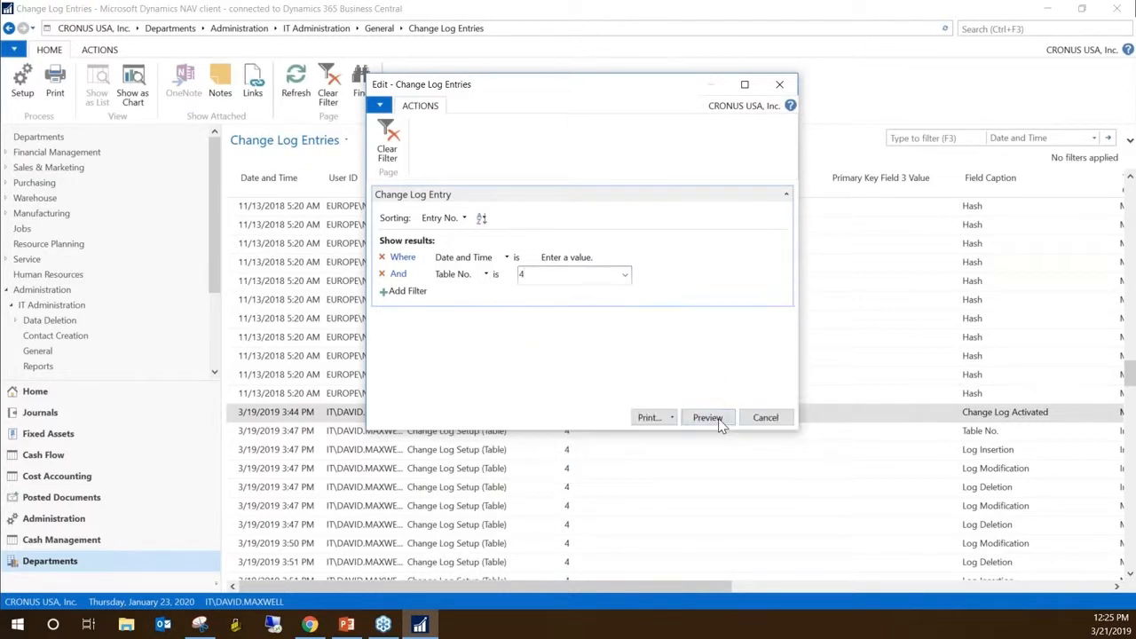
left_click(562, 273)
left_click(702, 417)
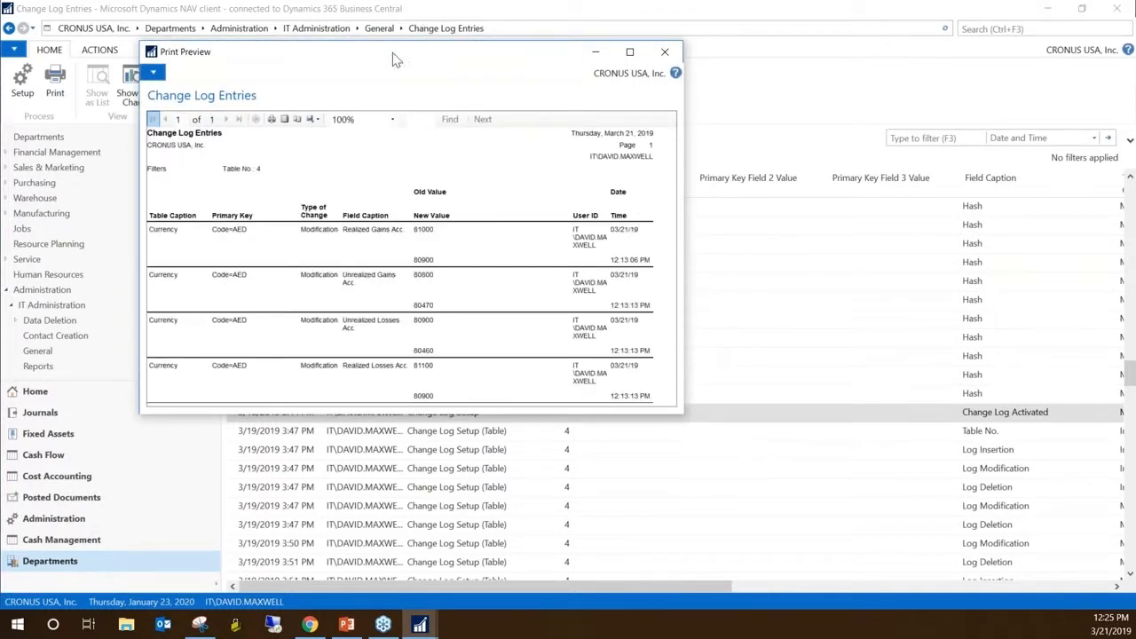
left_click_drag(357, 61, 549, 102)
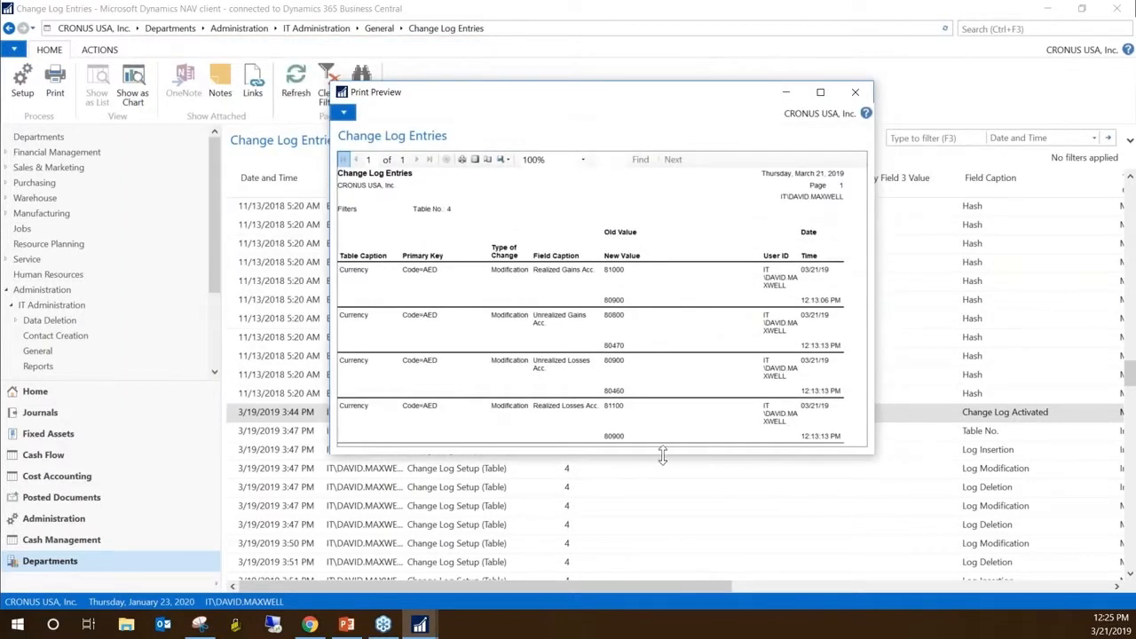
left_click_drag(662, 454, 683, 488)
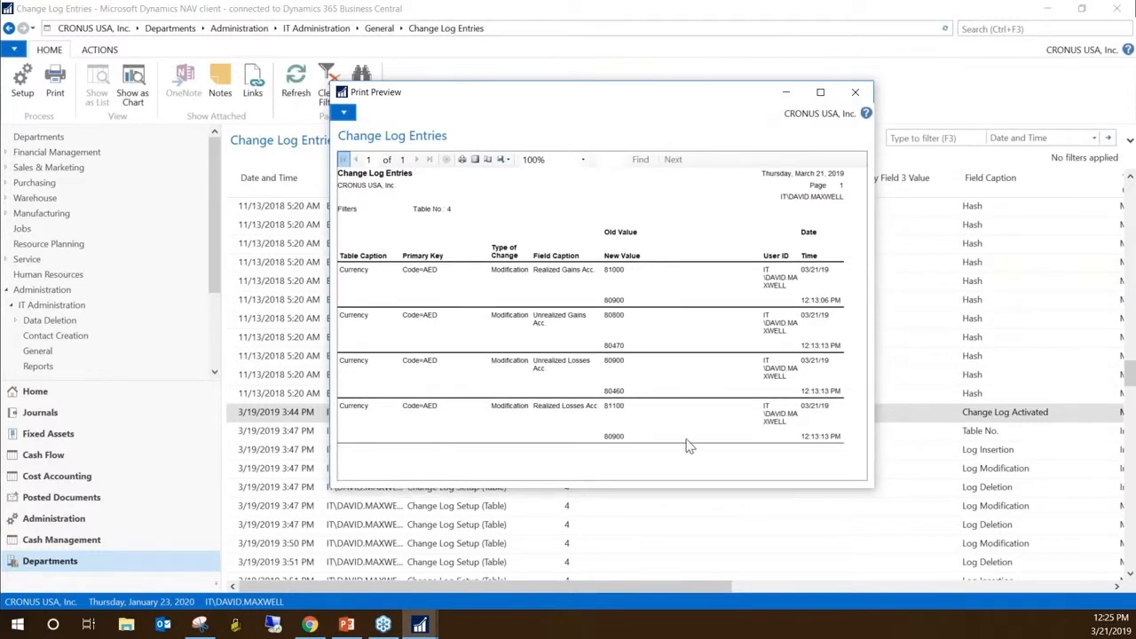
key("Escape")
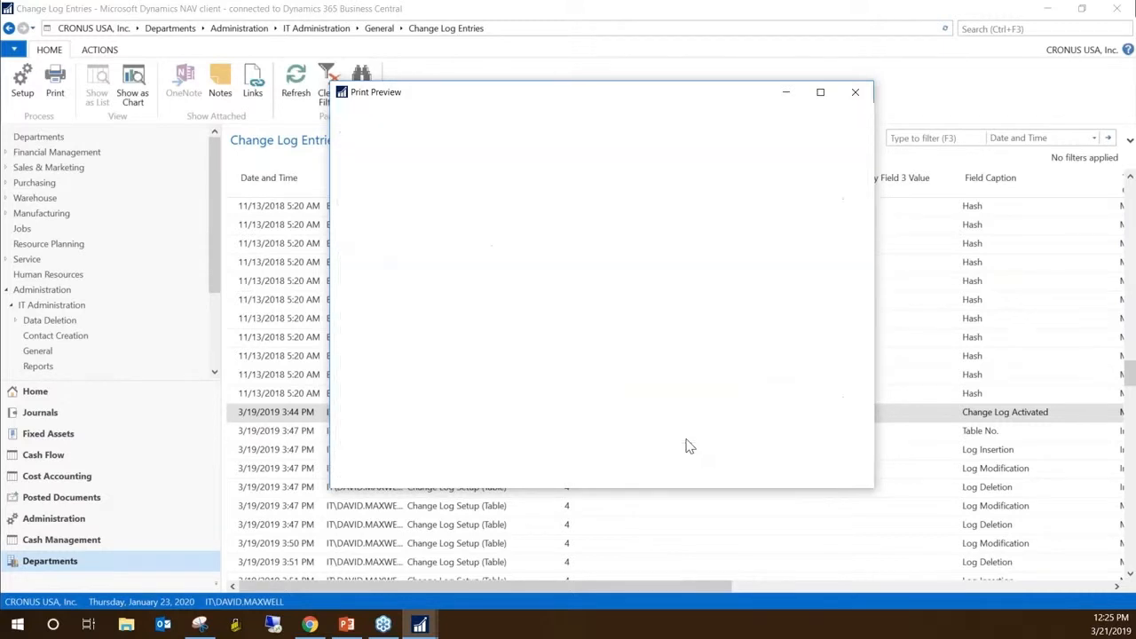
left_click(59, 87)
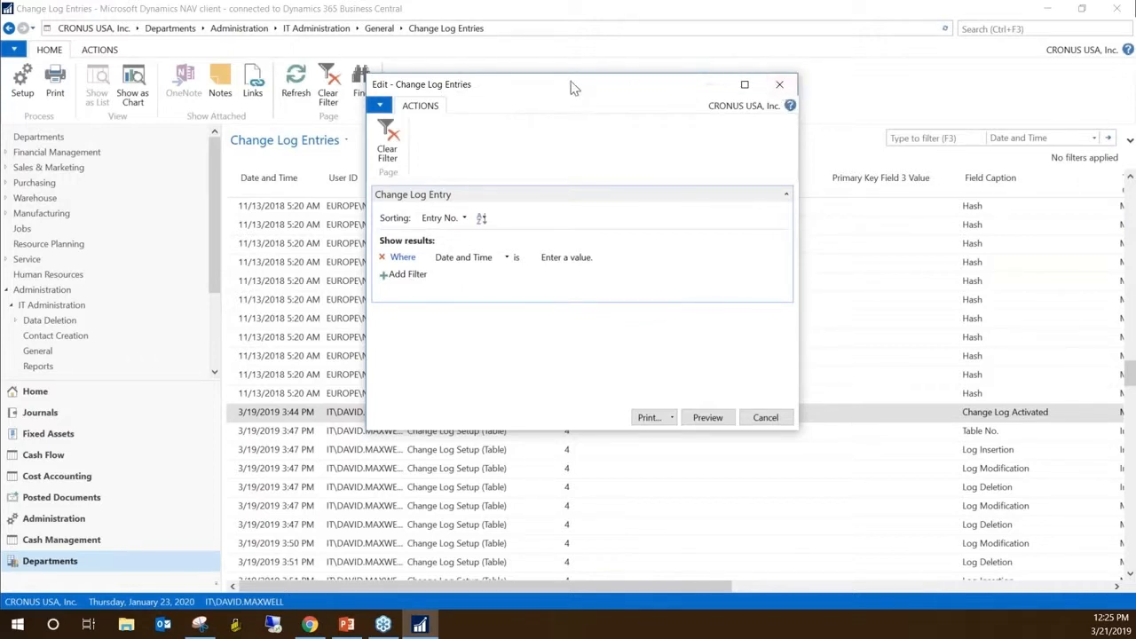
left_click_drag(570, 90, 550, 174)
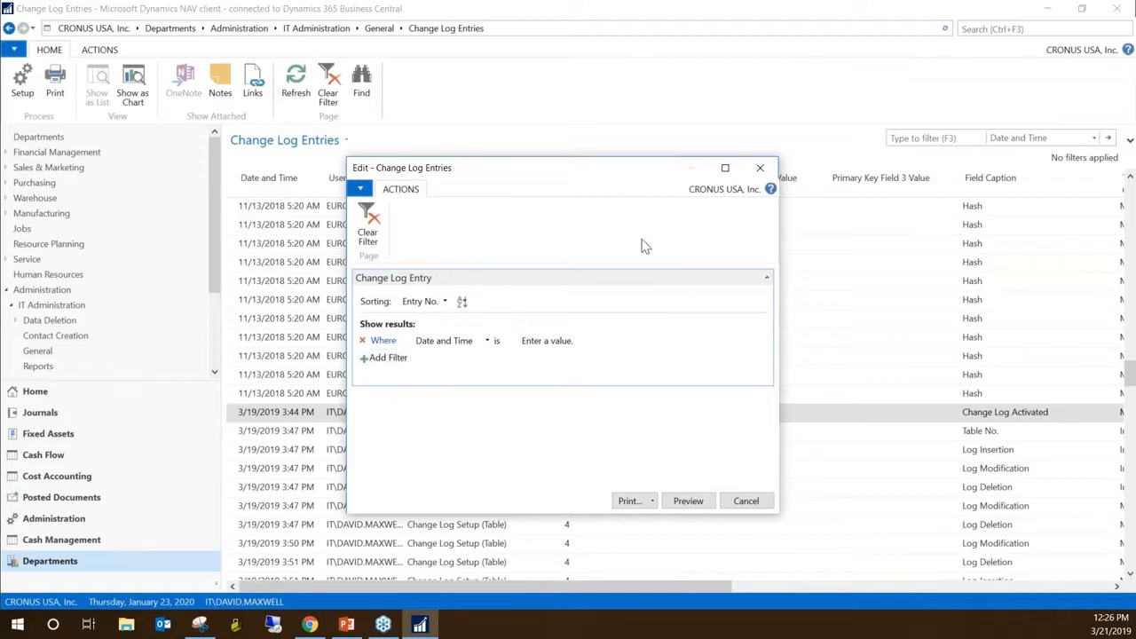
left_click(764, 168)
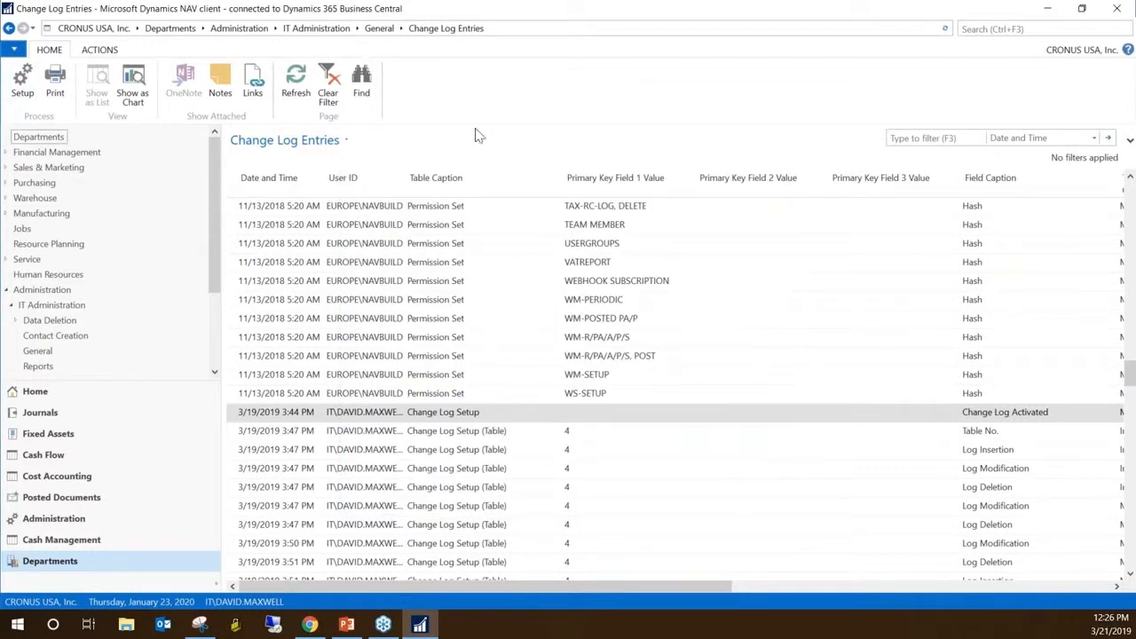
Widen the User ID column in the change log entries and show the application-level commands
left_click(441, 441)
left_click_drag(405, 182, 467, 181)
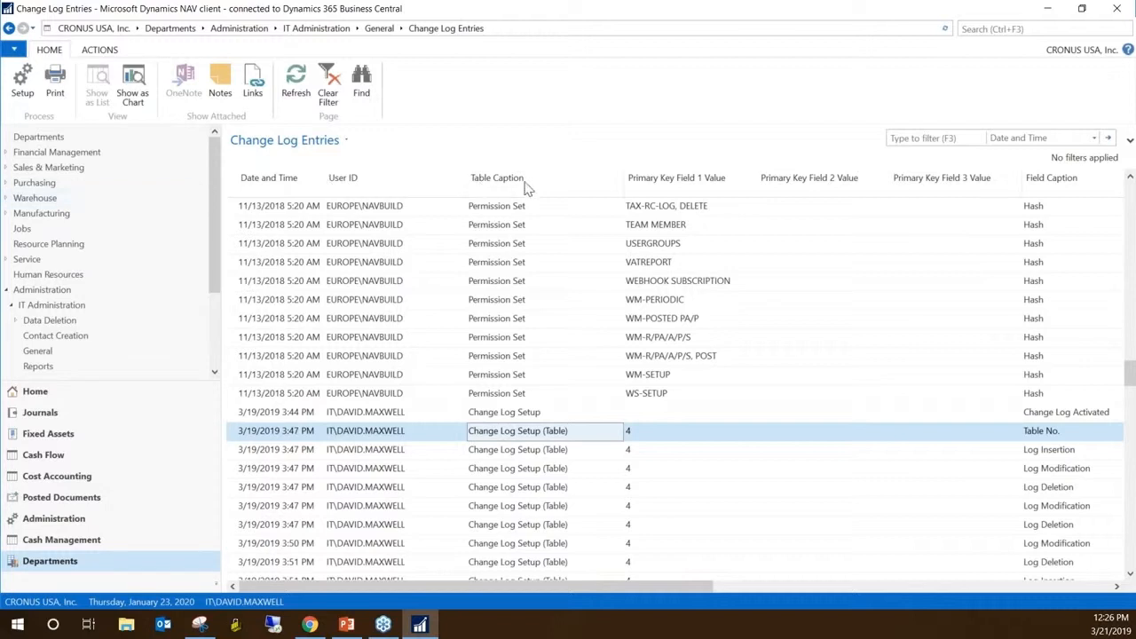
left_click(13, 50)
mouse_move(71, 104)
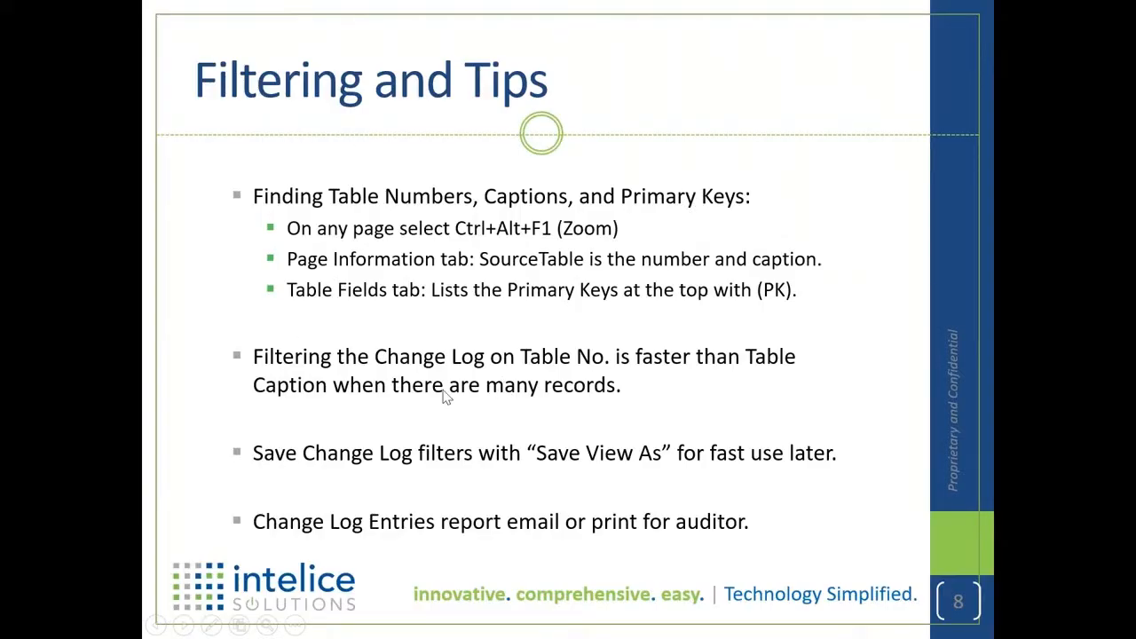
left_click(443, 391)
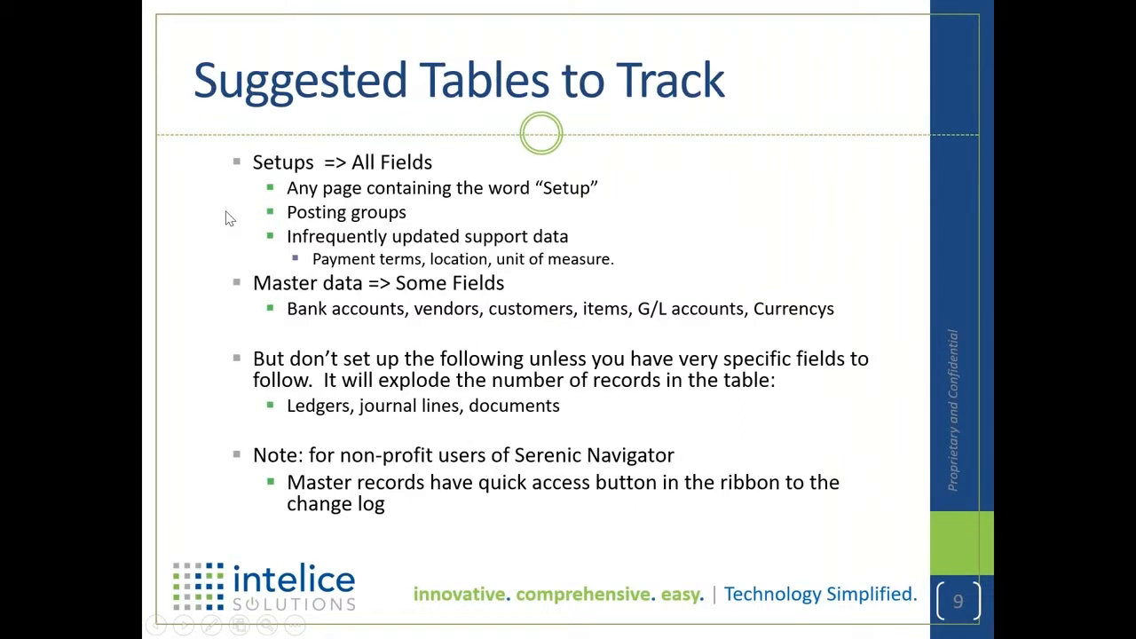
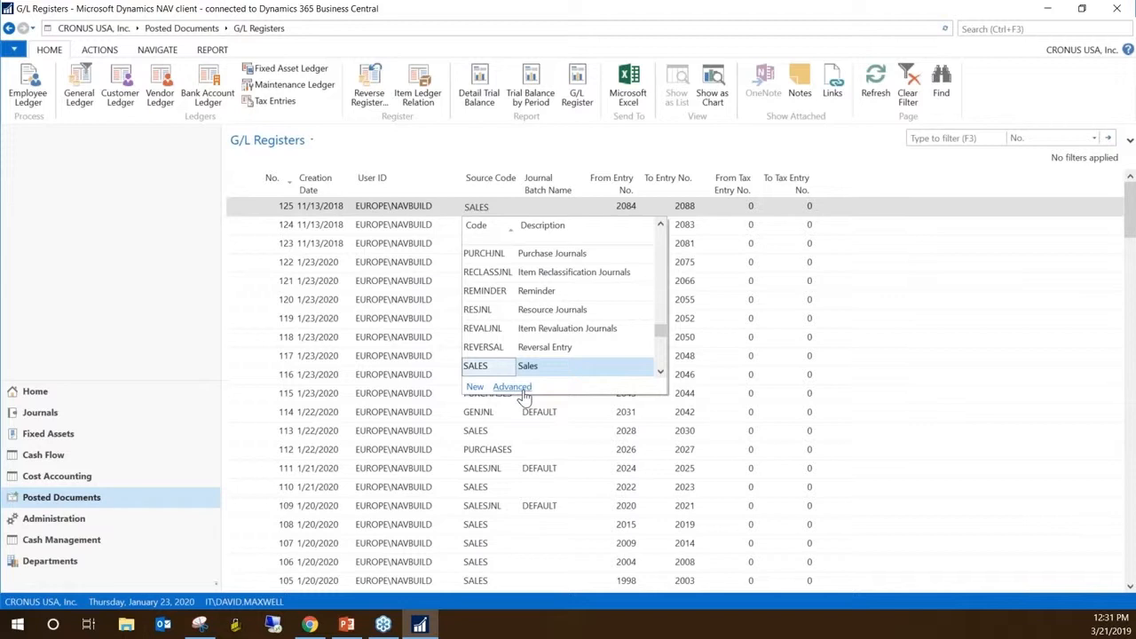
Open the full Source Codes list from register 125 and examine entries such as Close Income Statement and General Journals
left_click(515, 388)
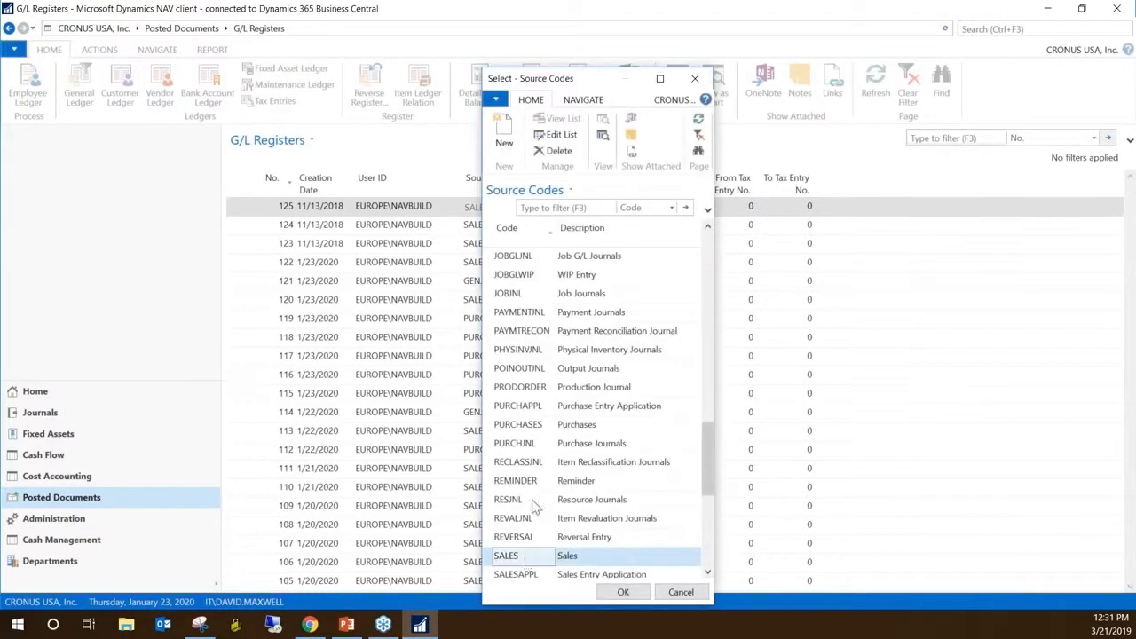
scroll(520, 550, "up", 10)
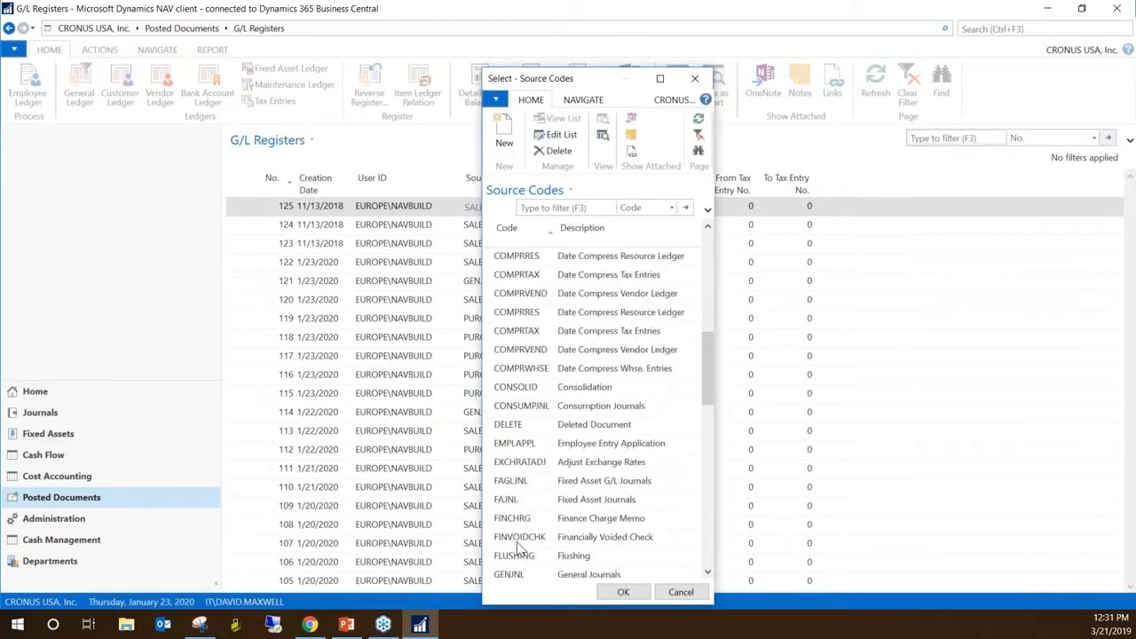
scroll(520, 551, "up", 1)
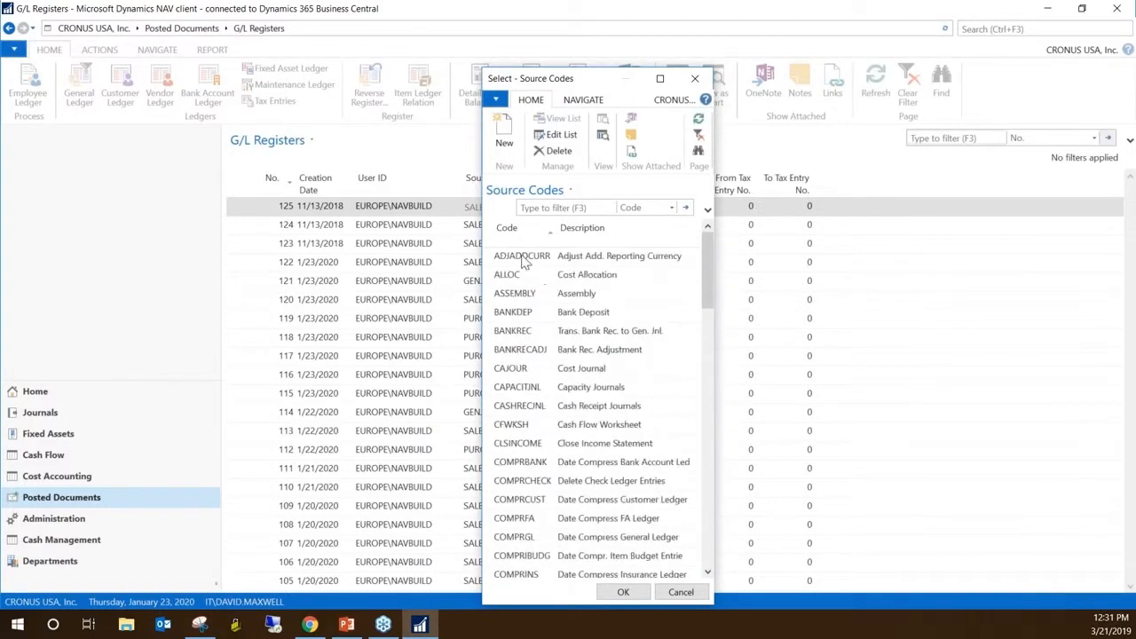
left_click(520, 448)
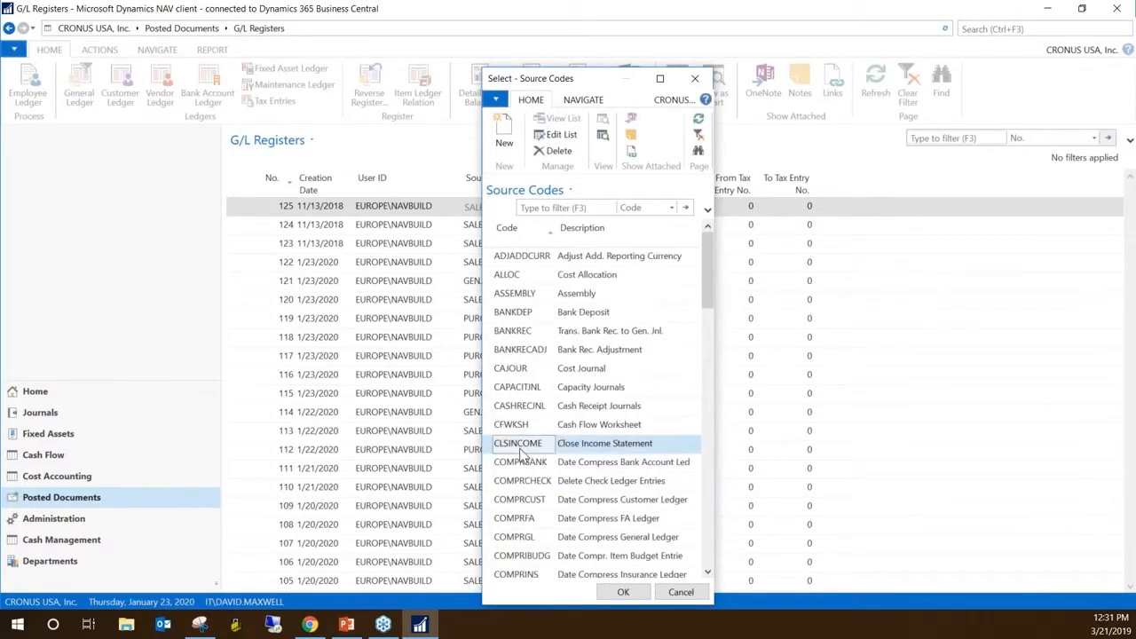
scroll(523, 457, "down", 2)
scroll(522, 457, "down", 4)
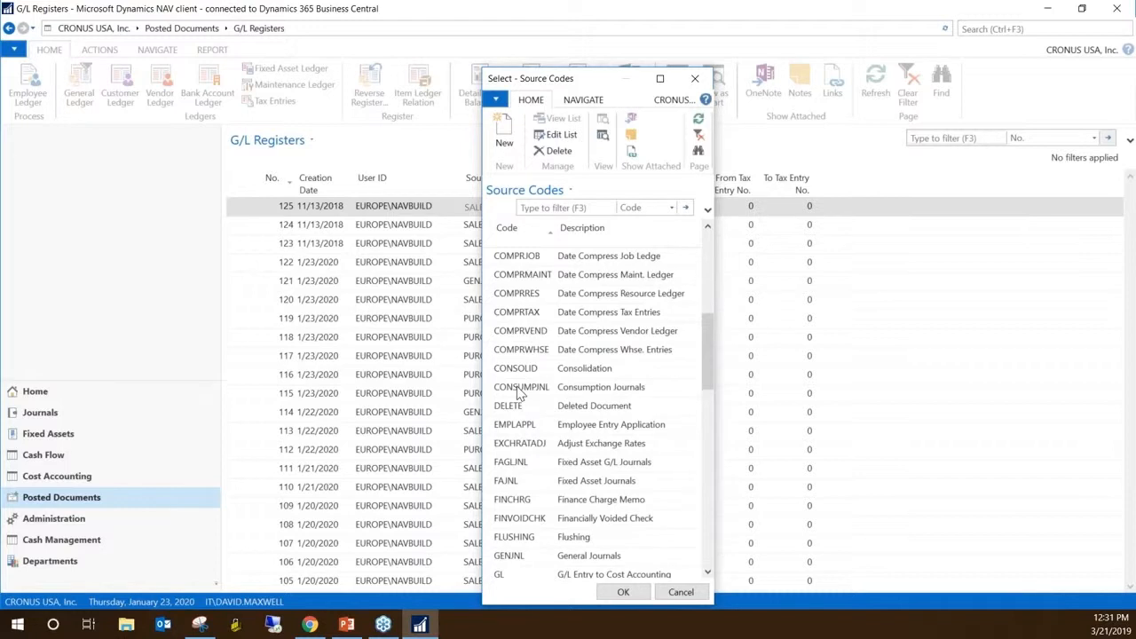
scroll(522, 390, "down", 3)
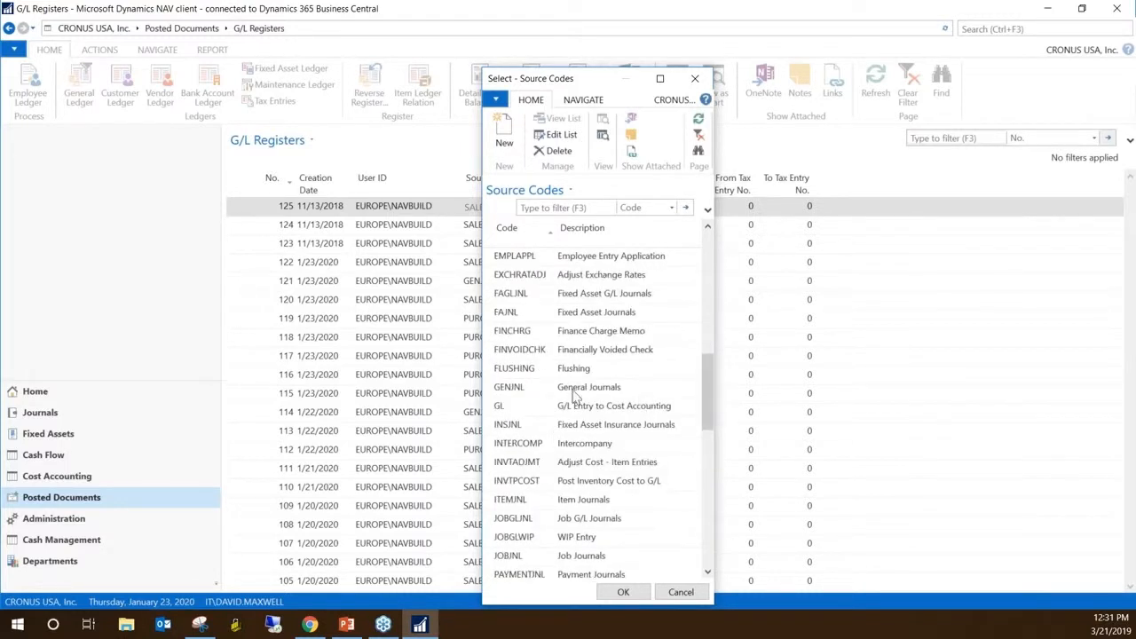
left_click(499, 392)
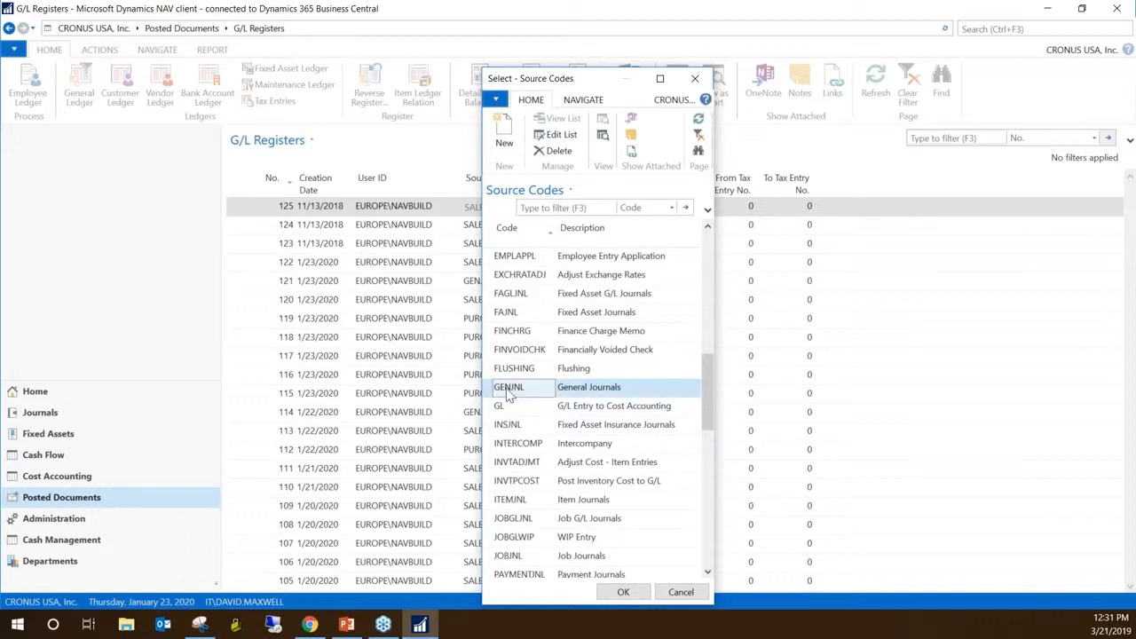
scroll(513, 393, "down", 5)
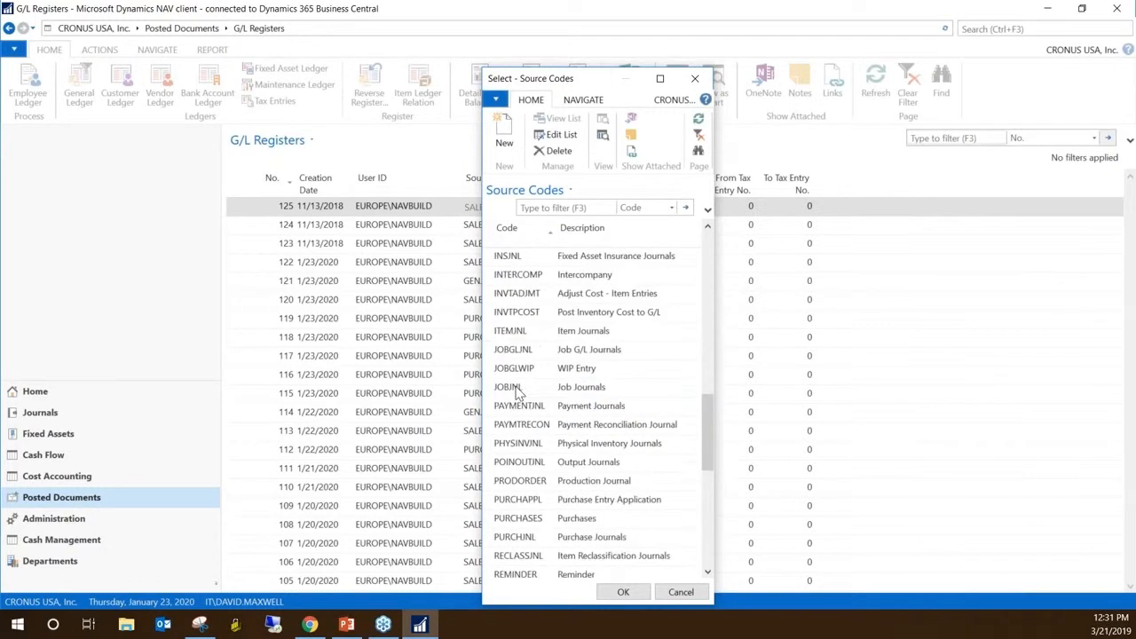
Review the Purchases, Sales and Transfer source codes, return to the start of the list, and close it without choosing a code
left_click(497, 407)
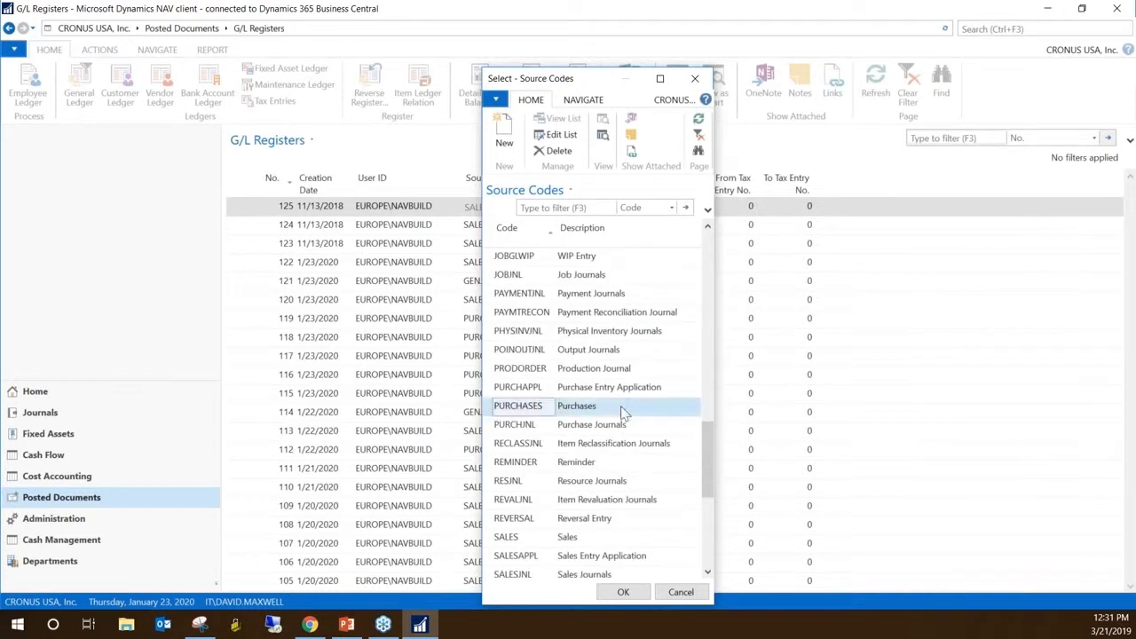
scroll(566, 444, "down", 1)
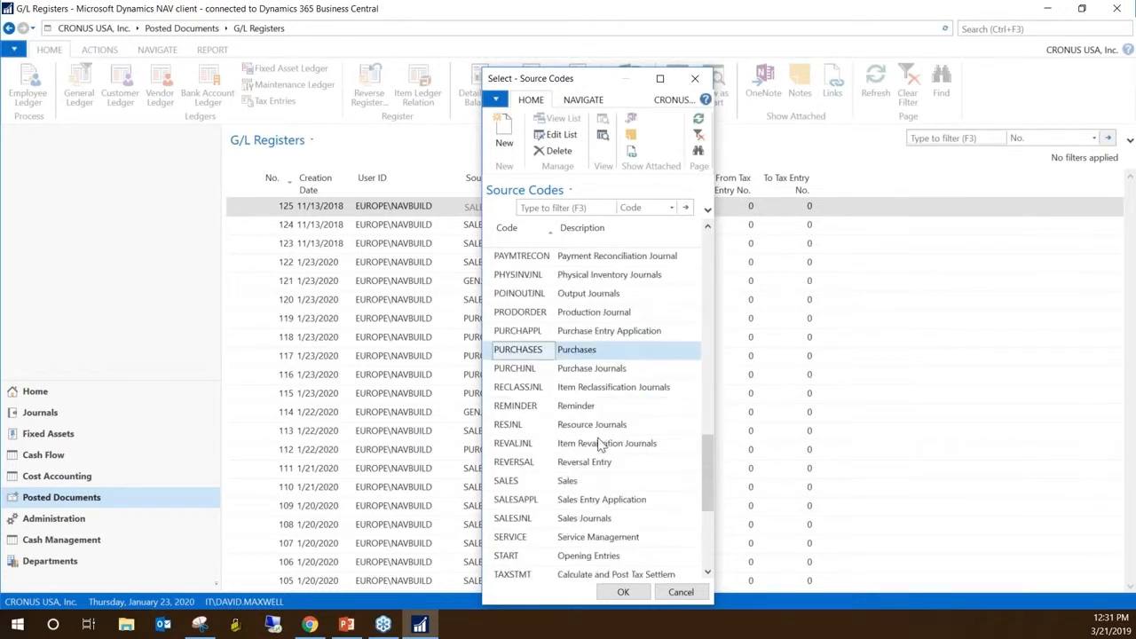
left_click(502, 486)
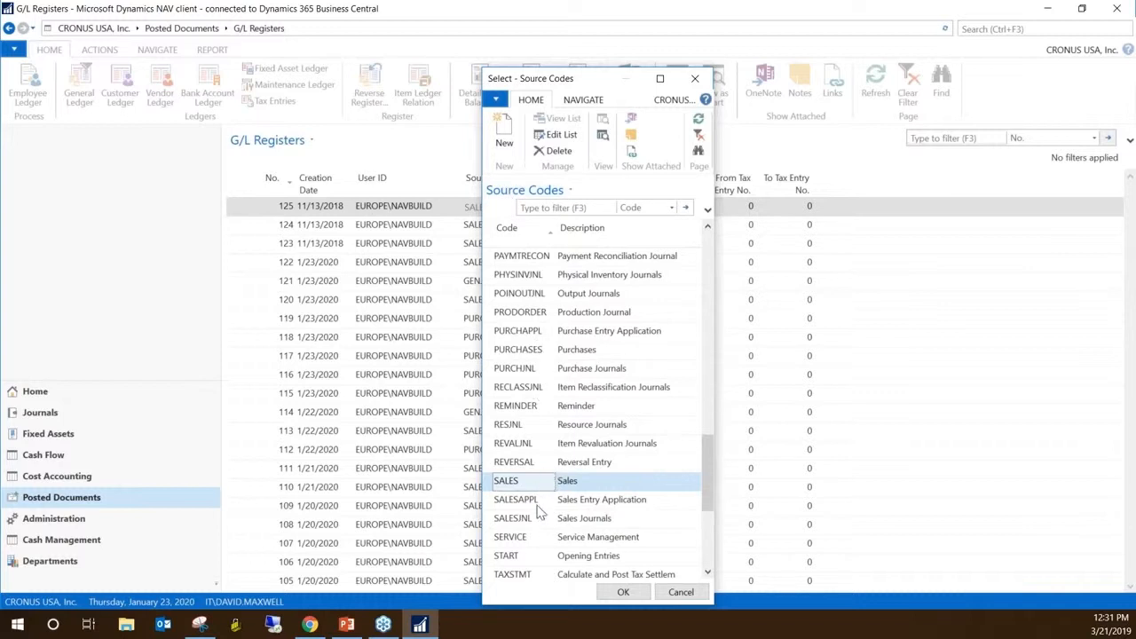
scroll(514, 492, "down", 4)
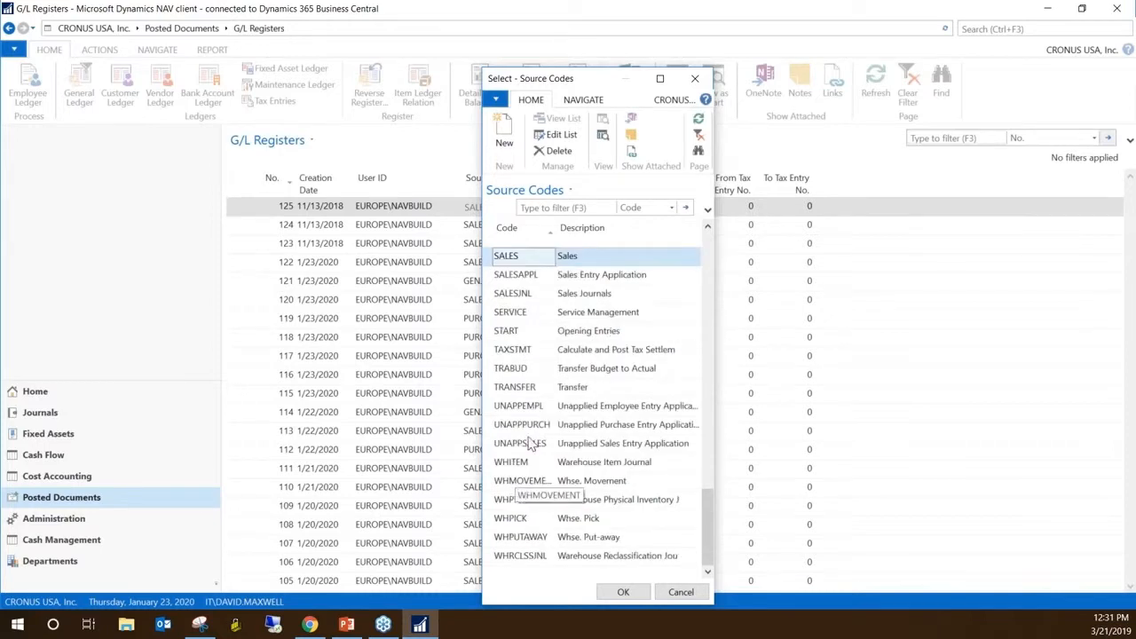
left_click(522, 387)
scroll(523, 466, "up", 15)
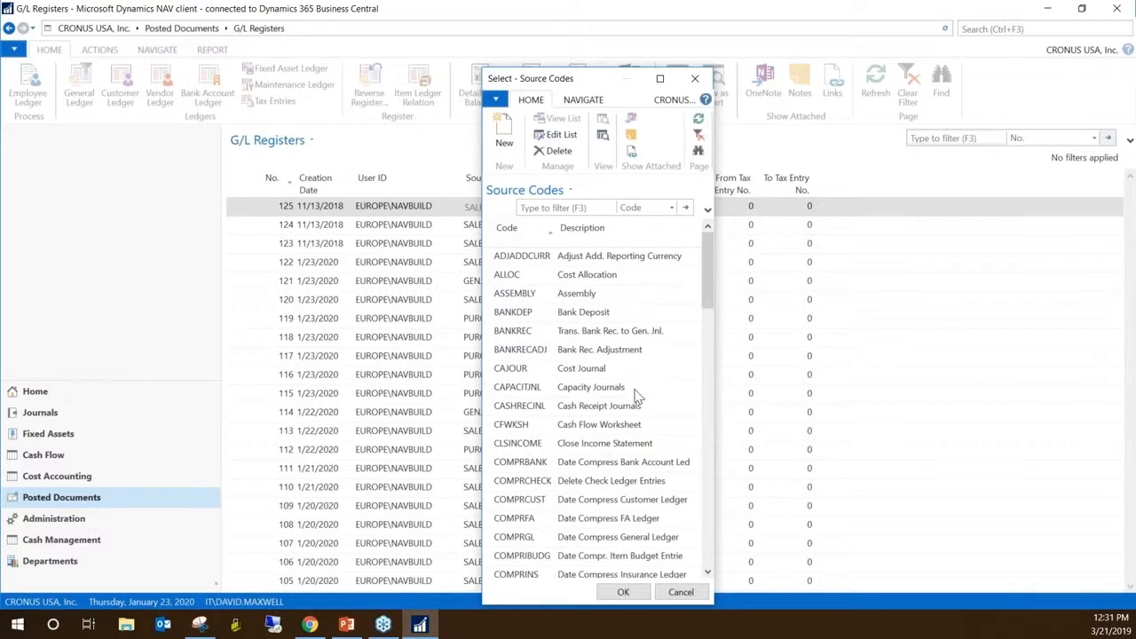
key("Escape")
key("alt+Tab")
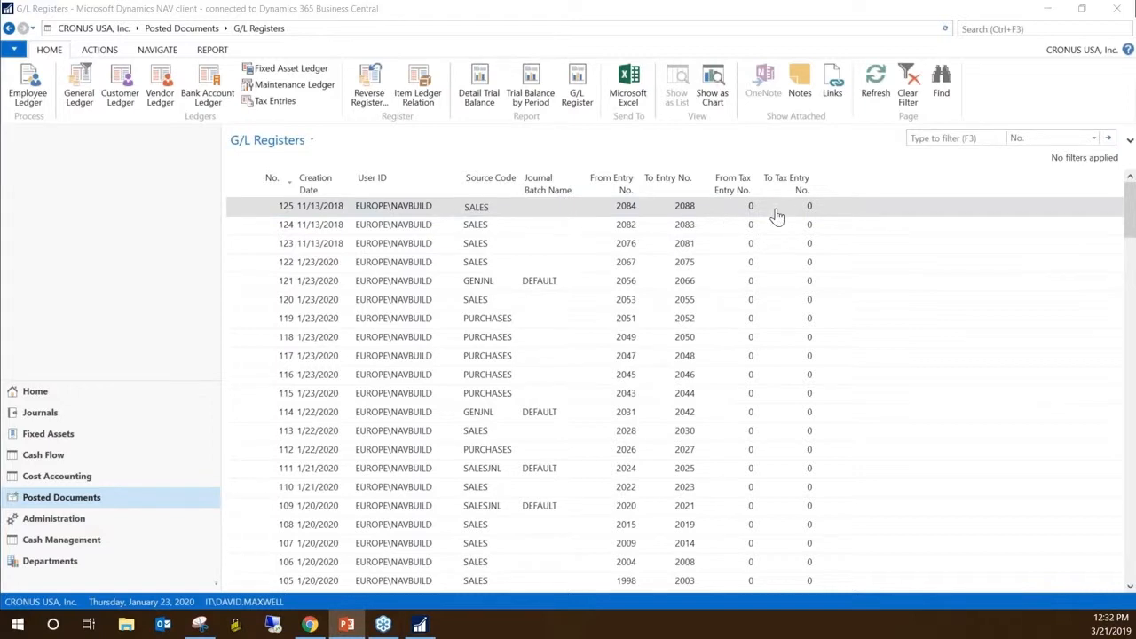
Open the general ledger entries behind G/L register 125 and reposition their window
left_click(255, 207)
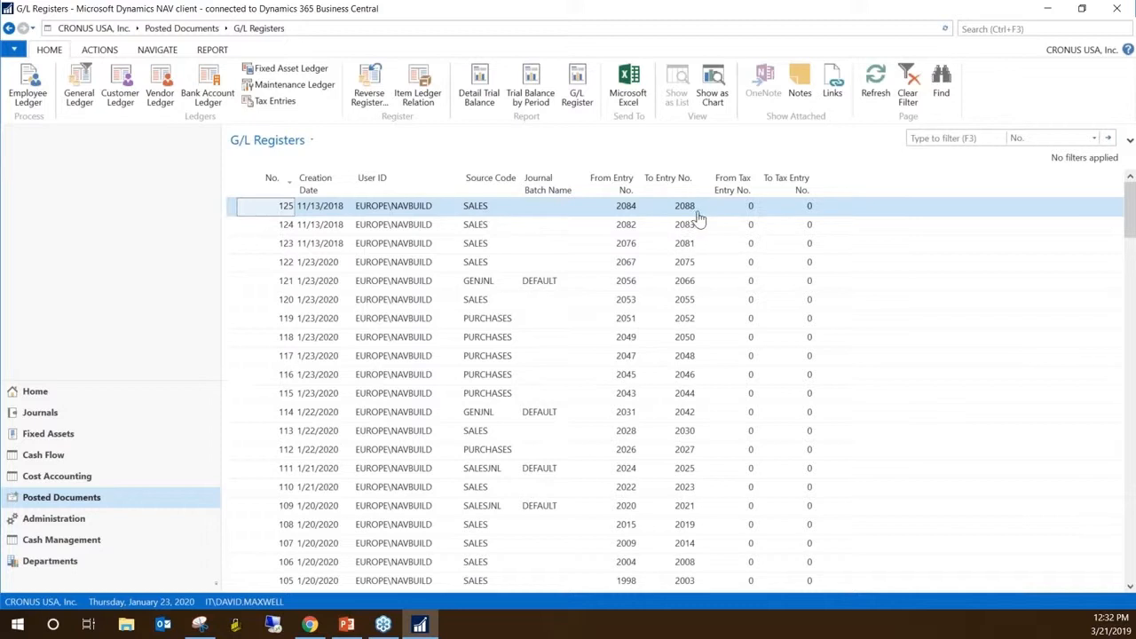
left_click(81, 91)
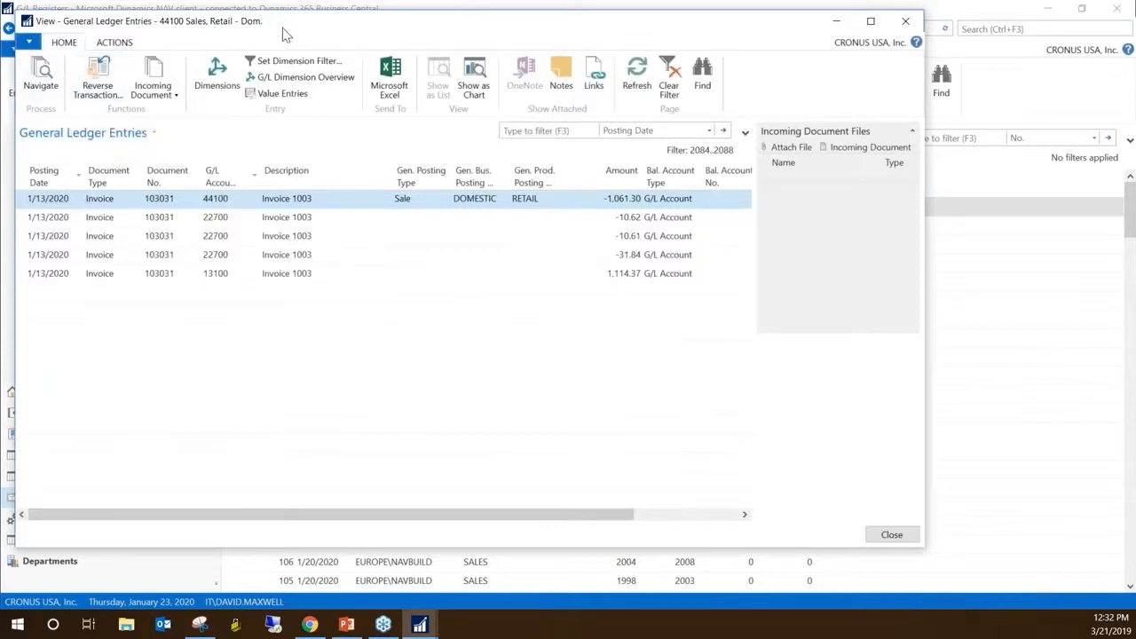
left_click_drag(285, 34, 334, 71)
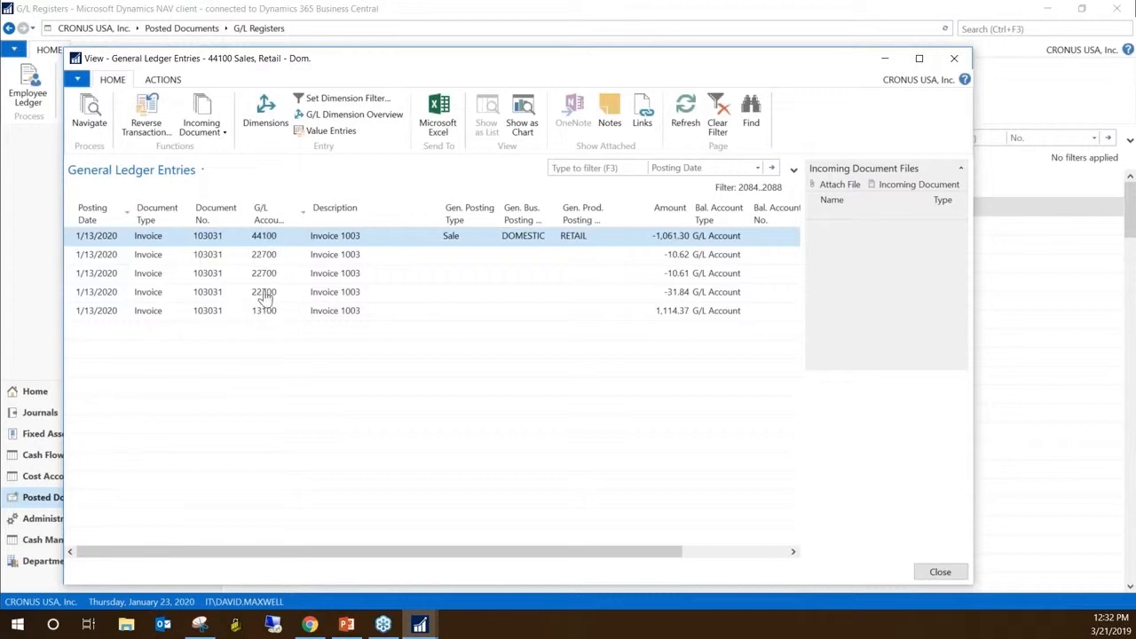
Inspect the G/L account of the sales line (44100) and of the customer line (13100) without changing either
left_click(265, 237)
left_click(271, 241)
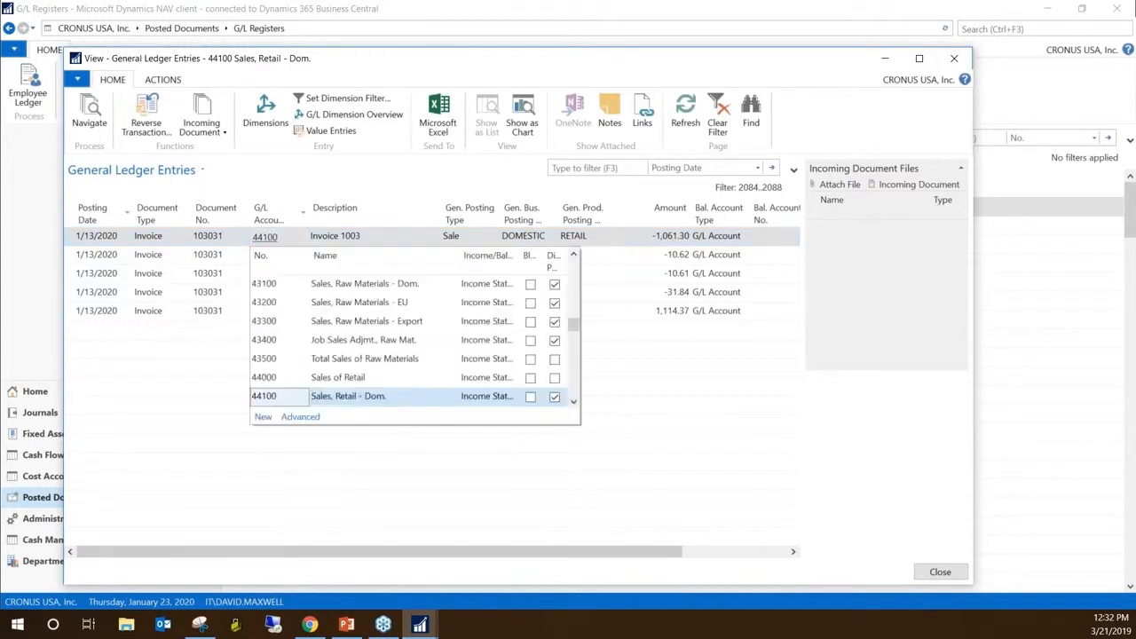
left_click(244, 330)
left_click(268, 317)
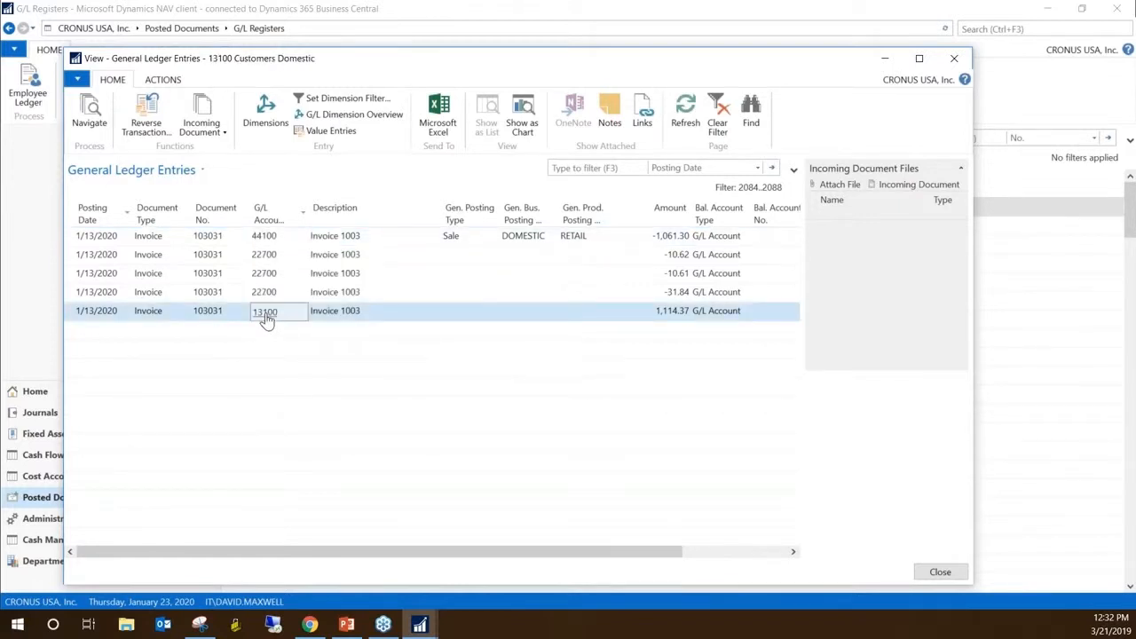
left_click(266, 317)
key("Escape")
Examine the sales tax lines and the Entry No. of each ledger entry, and close the general ledger entries
left_click(712, 258)
left_click(707, 289)
left_click(704, 258)
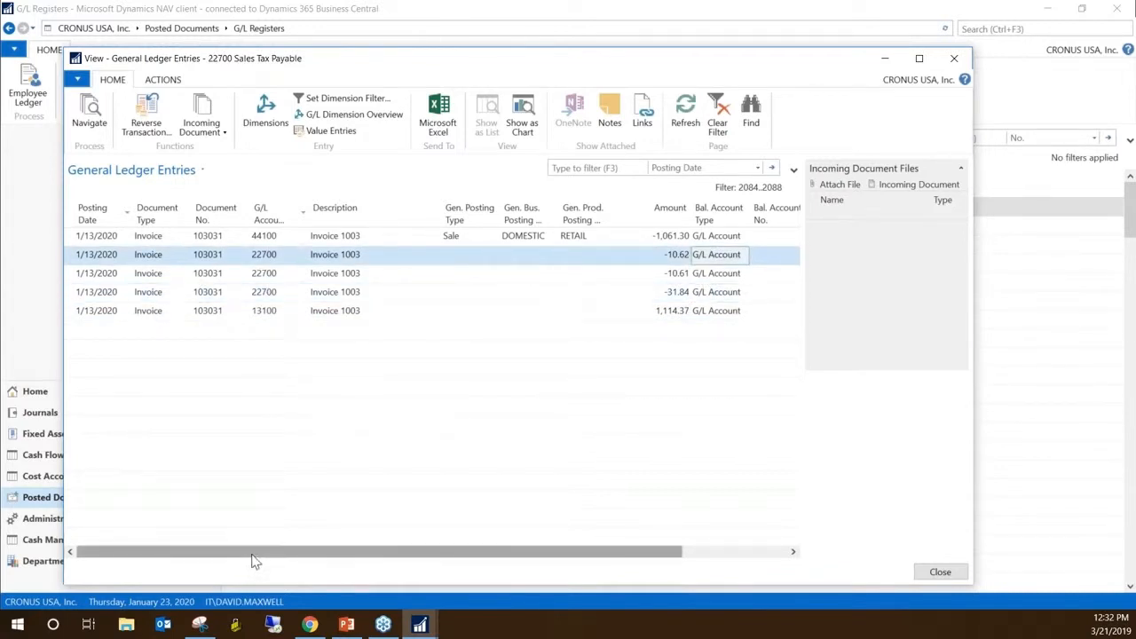
left_click_drag(265, 557, 390, 558)
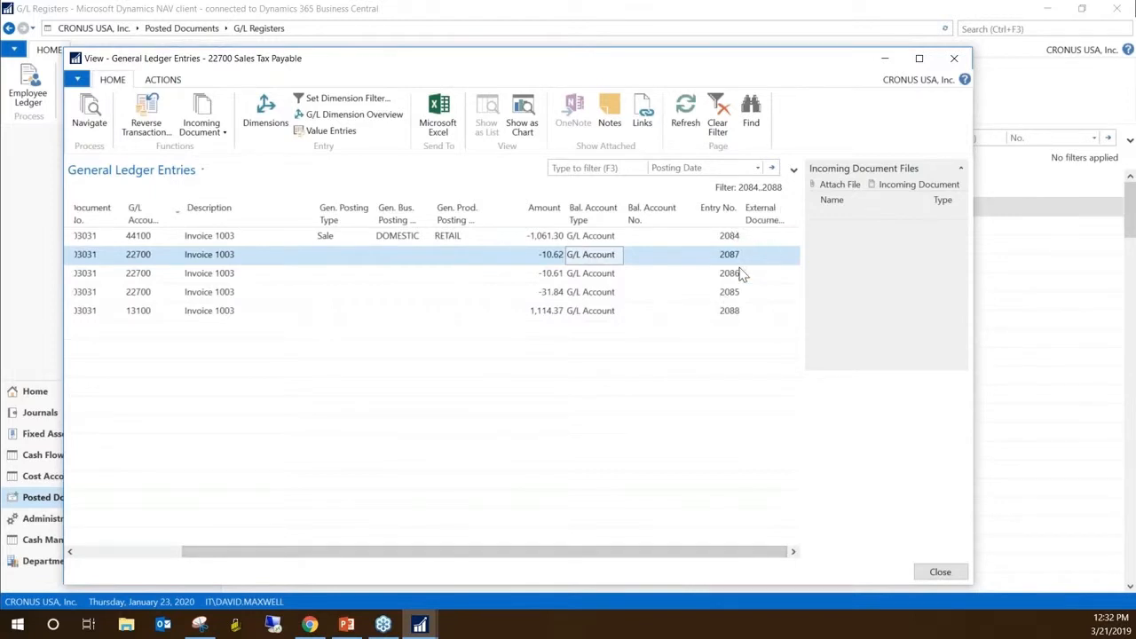
left_click(735, 237)
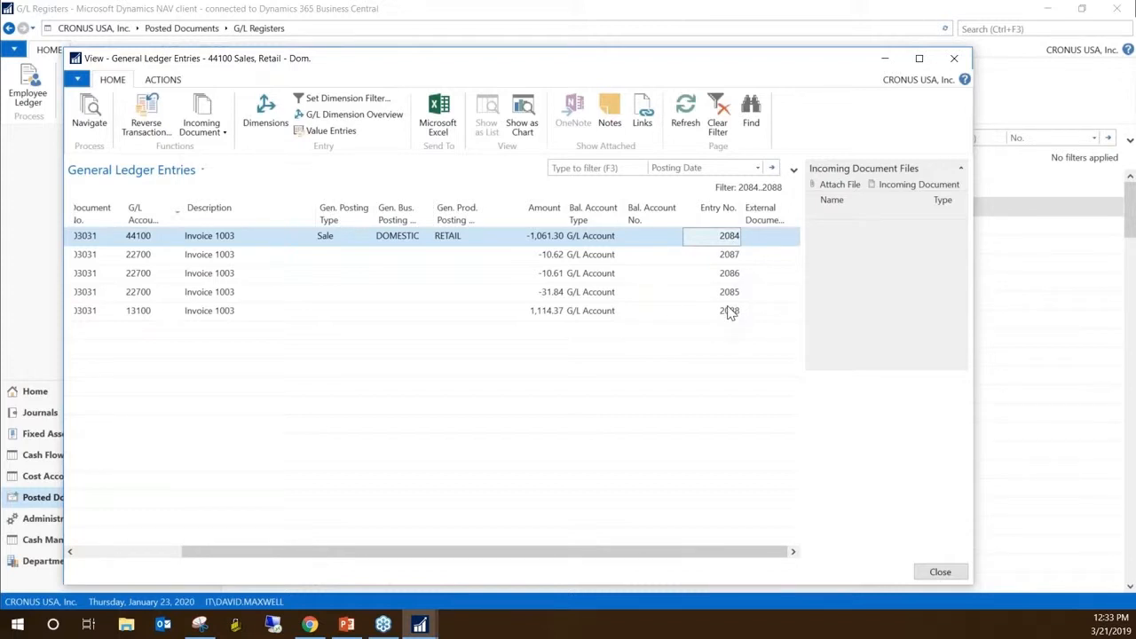
key("Escape")
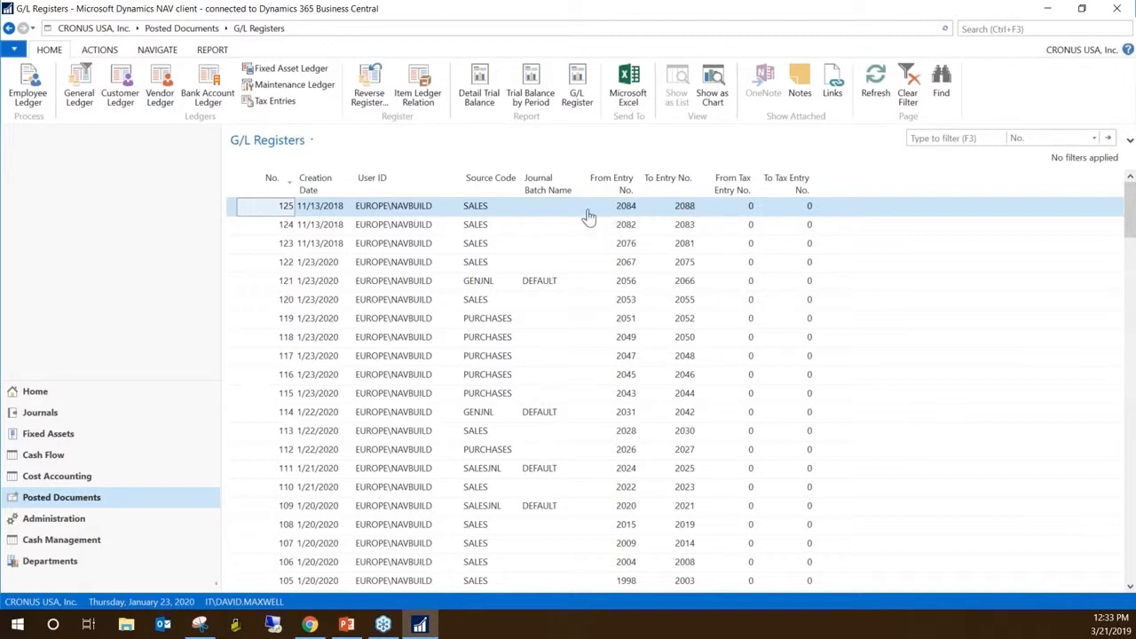
Go through the source codes of G/L registers 124 down to 113, one register at a time
left_click(472, 226)
left_click(482, 244)
left_click(477, 263)
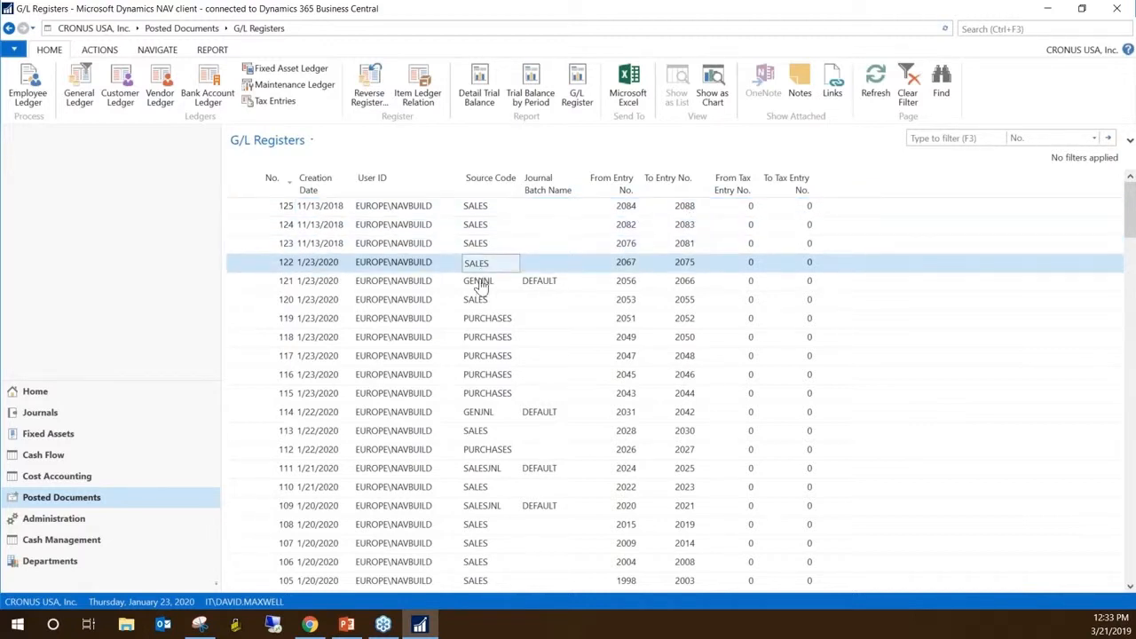
left_click(479, 282)
left_click(474, 299)
left_click(474, 318)
left_click(472, 337)
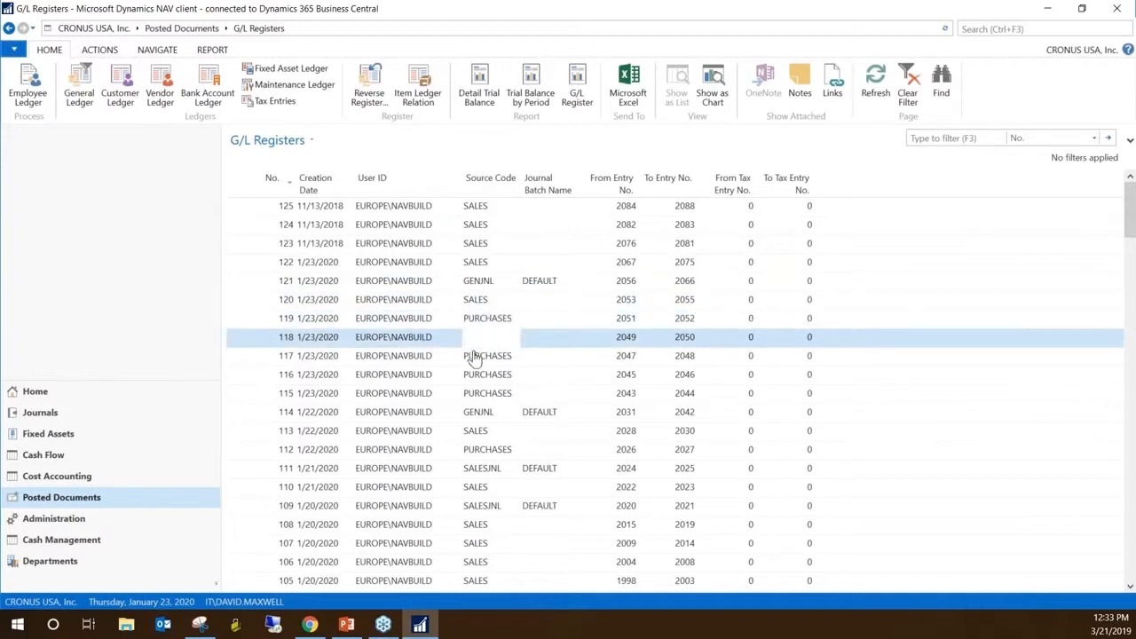
left_click(473, 357)
left_click(476, 375)
left_click(477, 395)
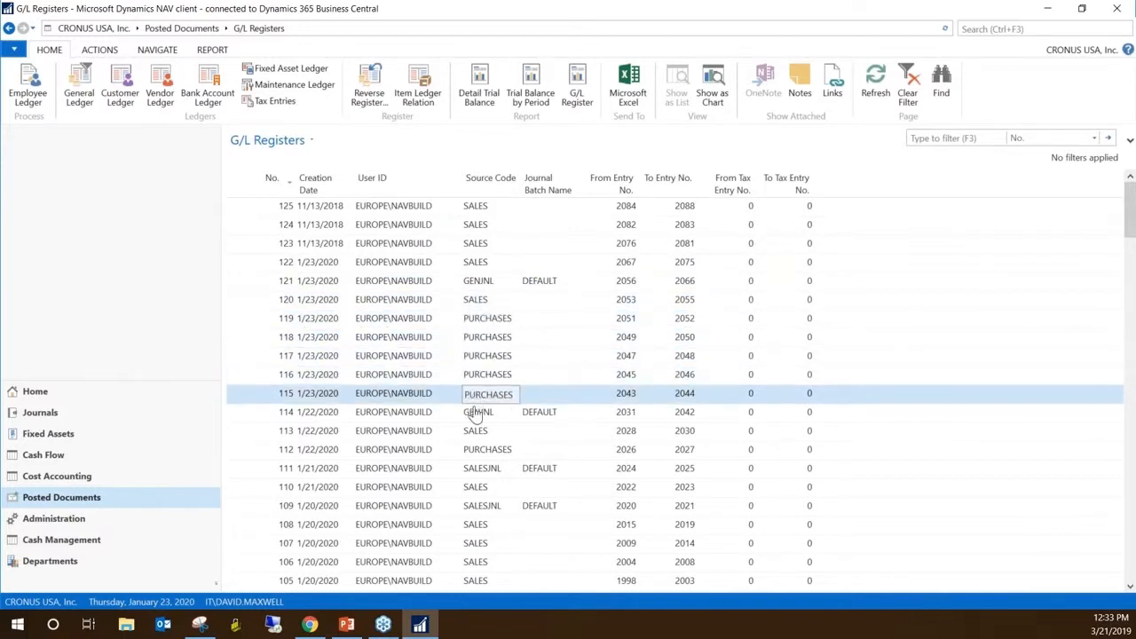
left_click(477, 413)
left_click(477, 433)
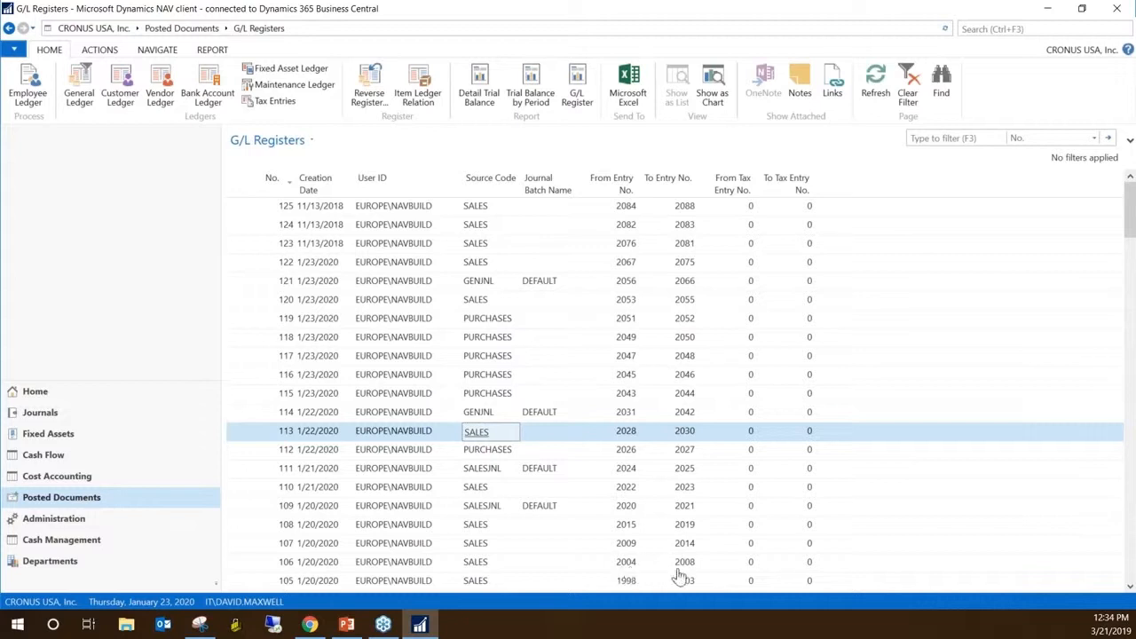
Check the entry number range of register 107, and reopen the general ledger entries of register 125
left_click(625, 548)
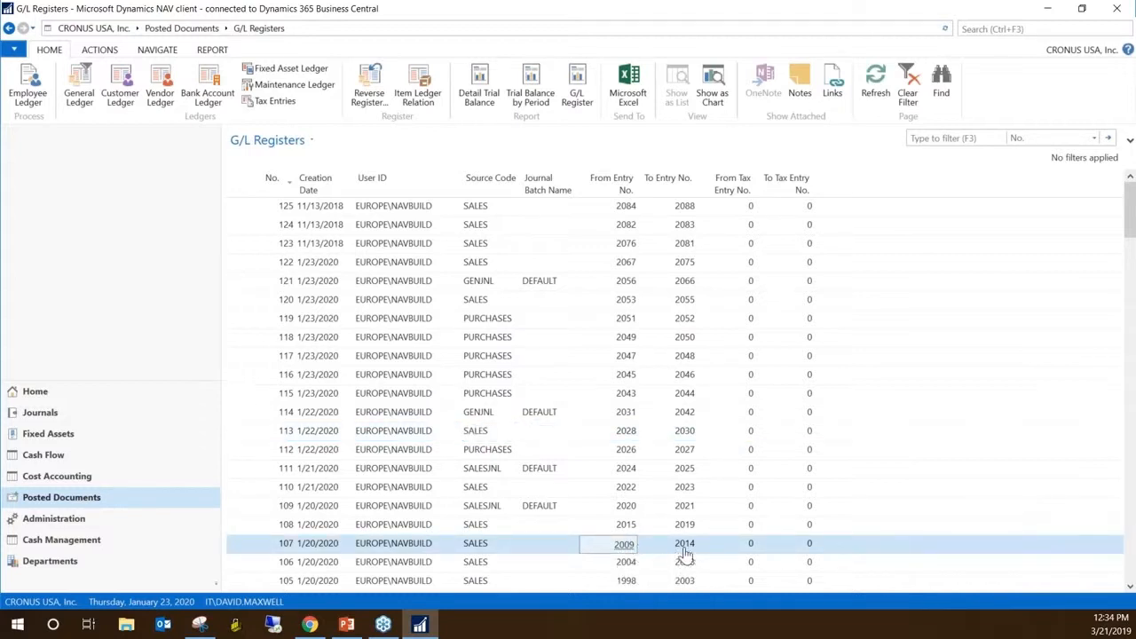
left_click(646, 213)
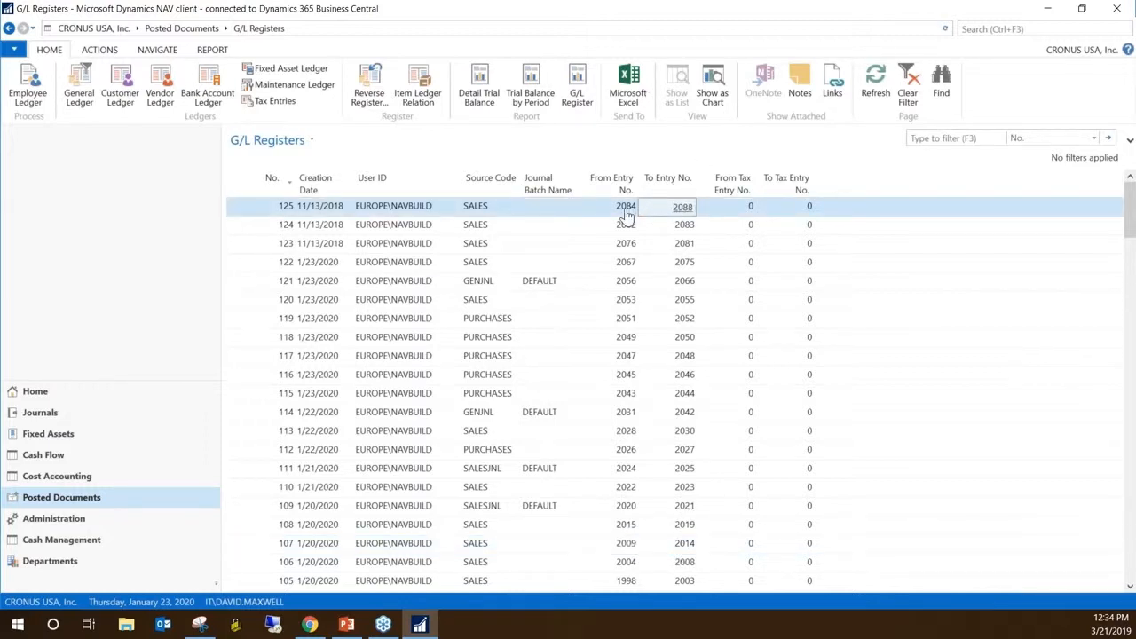
left_click(84, 87)
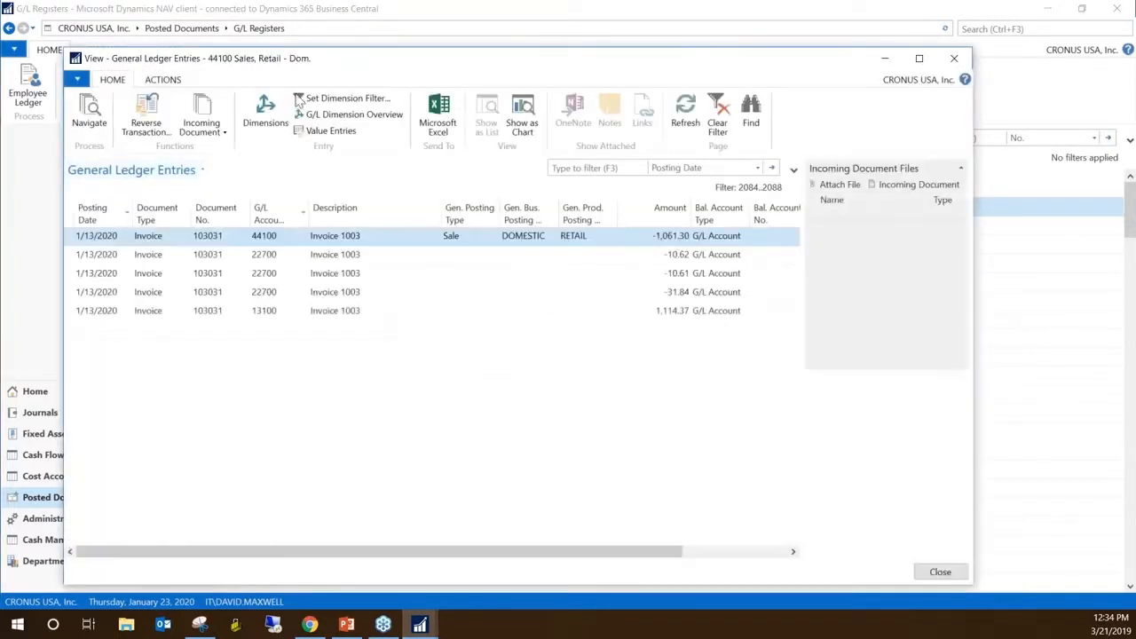
Examine the description, amount and Entry No. of the invoice's ledger lines, and return to the first columns
left_click(335, 292)
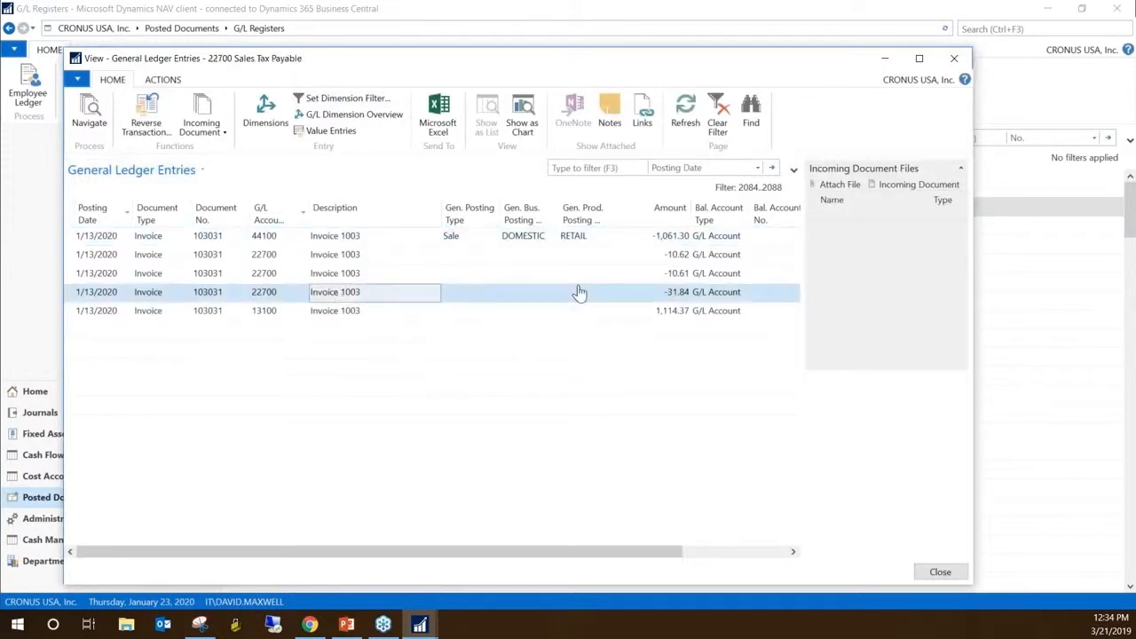
left_click(677, 312)
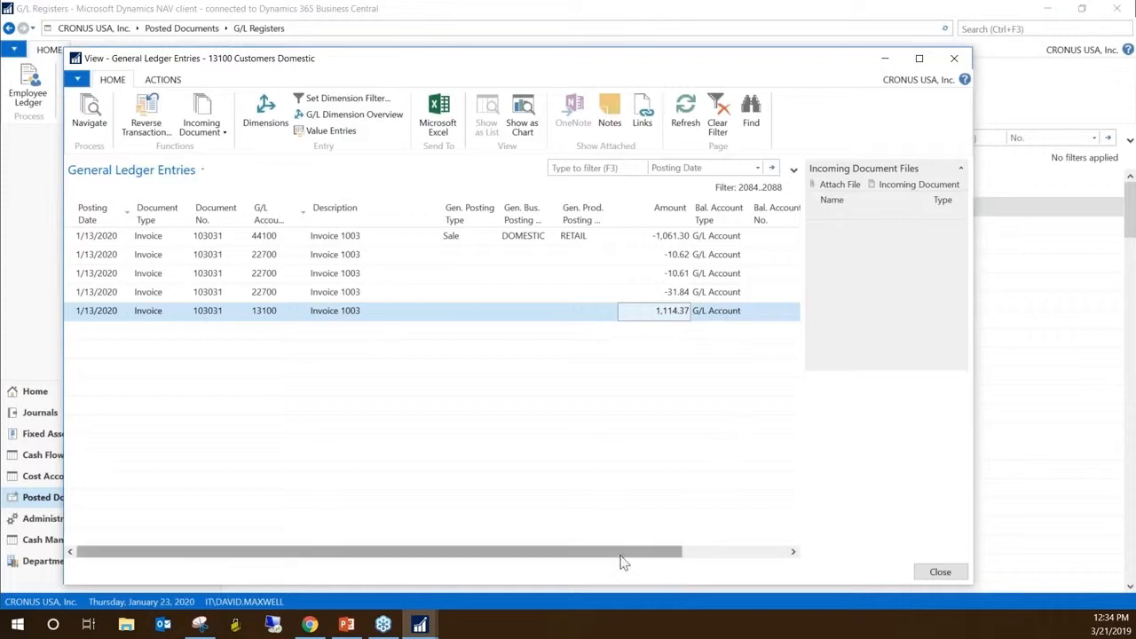
left_click_drag(631, 560, 741, 563)
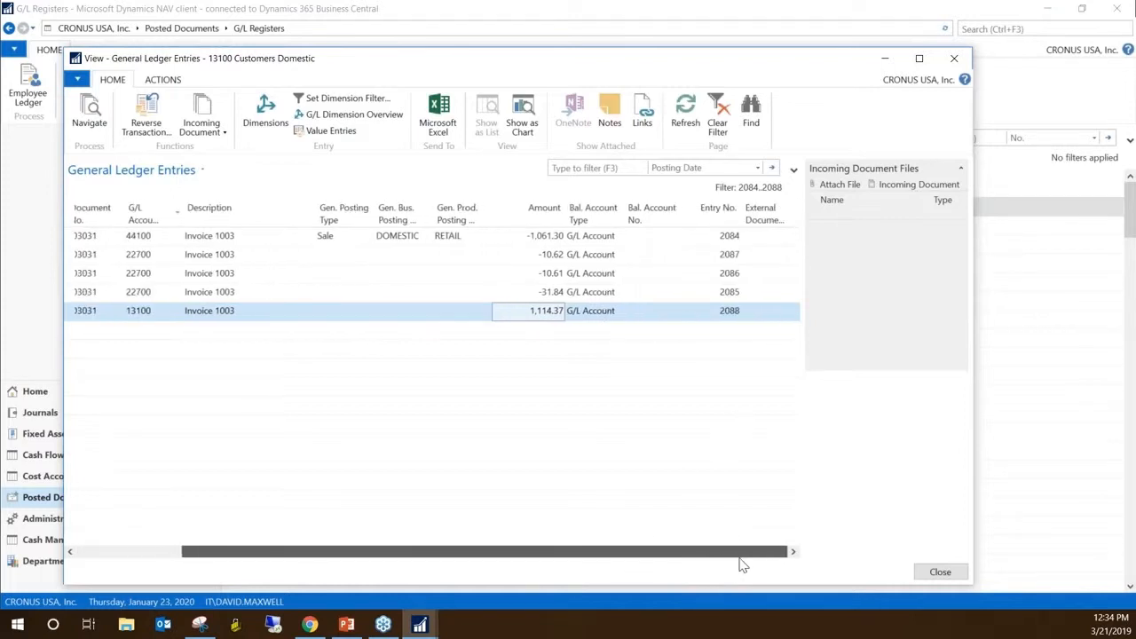
left_click(738, 320)
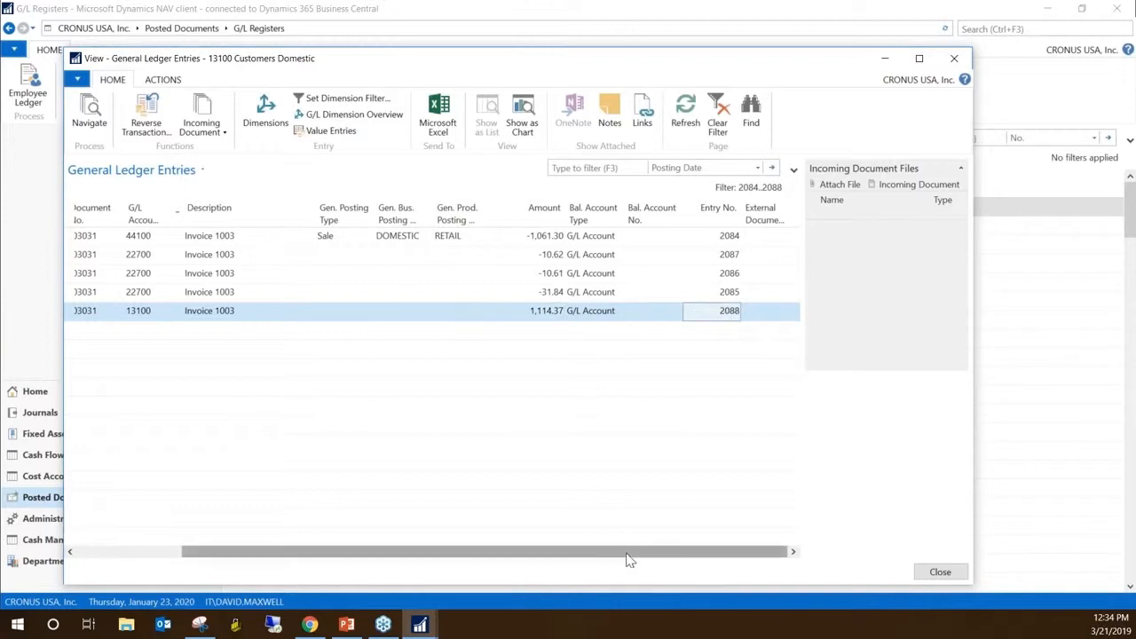
left_click_drag(631, 553, 310, 540)
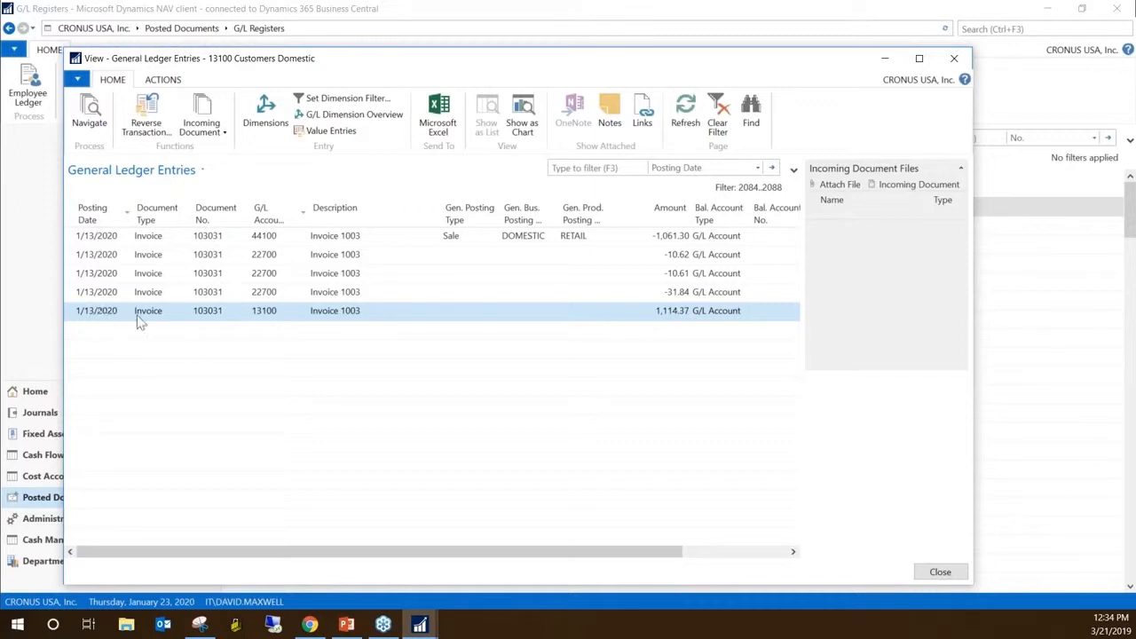
Check the Entry No. of the invoice's 13100 customer line, and close the general ledger entries
left_click_drag(440, 556, 547, 557)
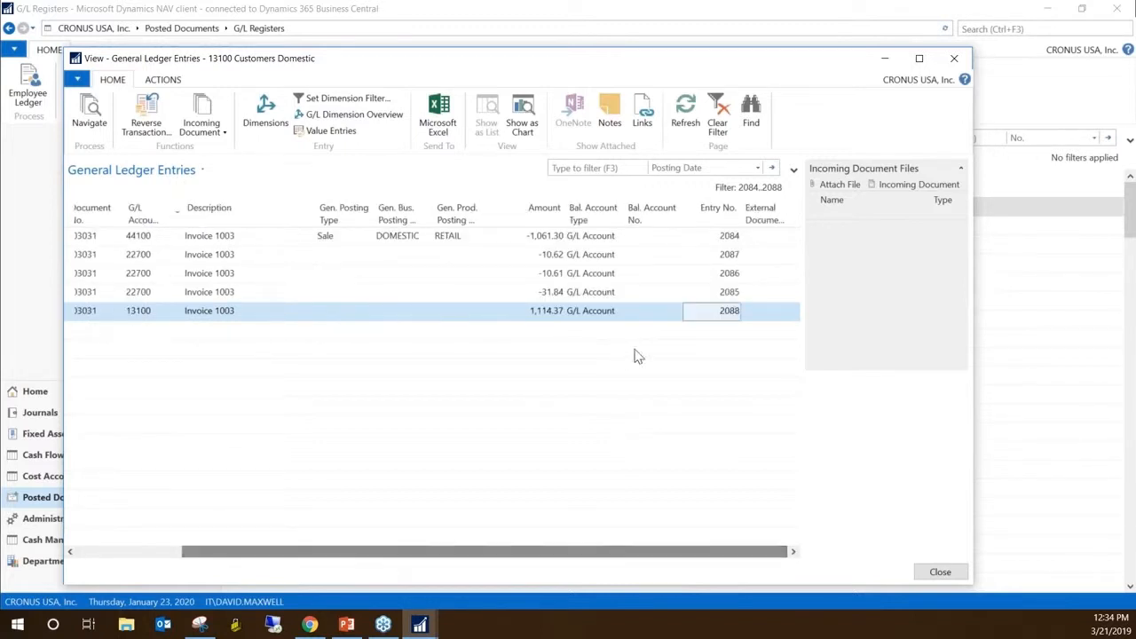
left_click(729, 310)
key("Escape")
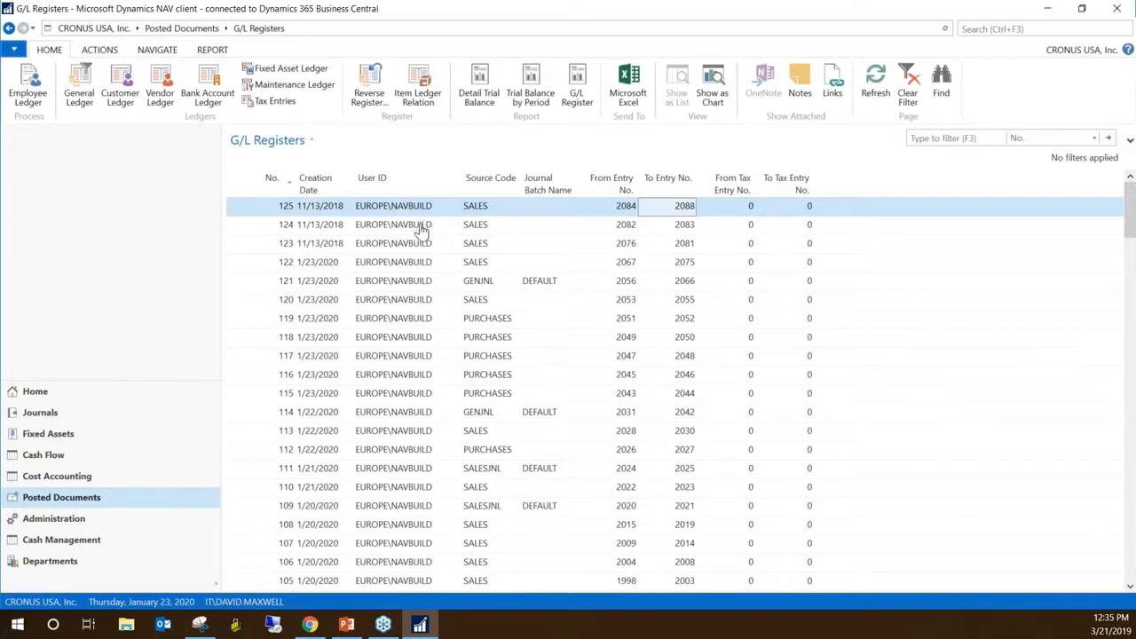
Return to the To Entry No. of register 125, and view its general ledger entries once more
left_click(372, 380)
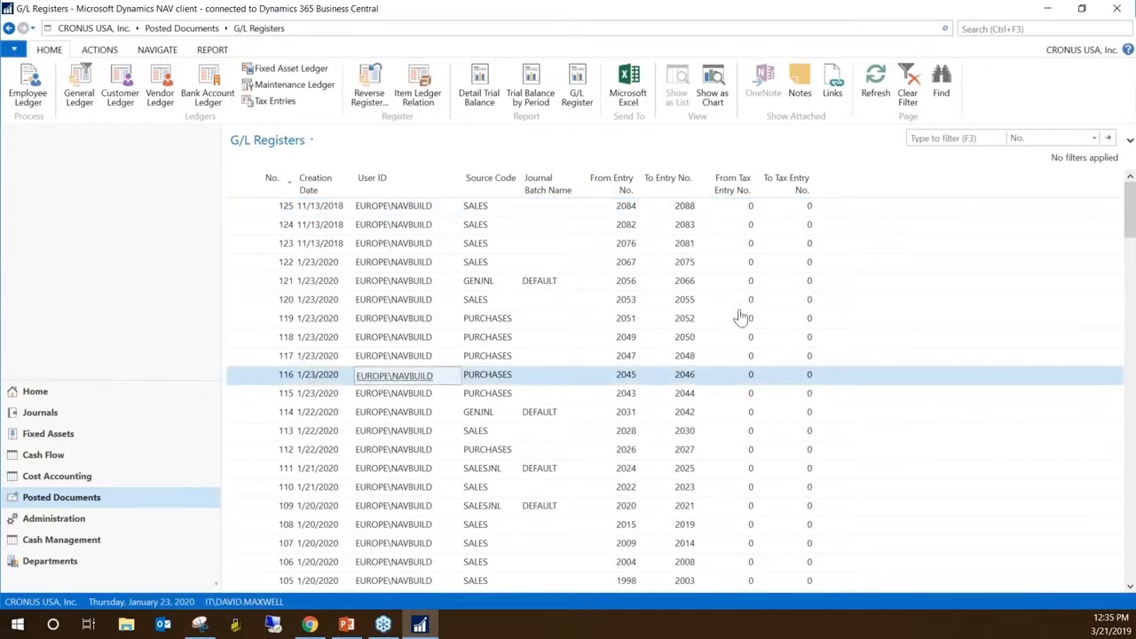
left_click(682, 208)
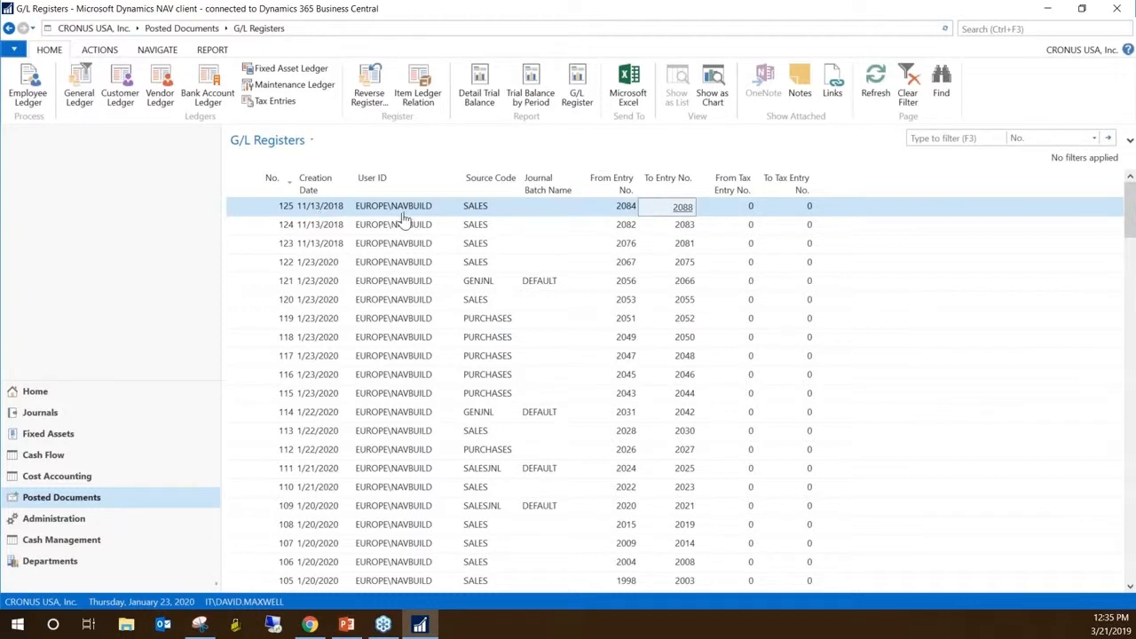
left_click(82, 89)
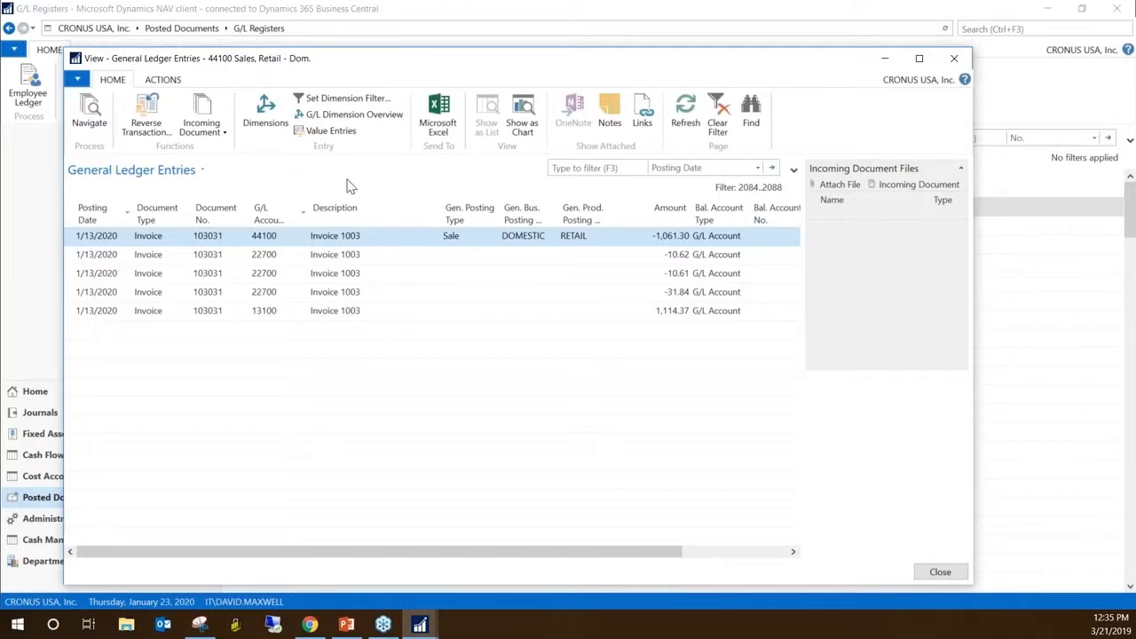
key("Escape")
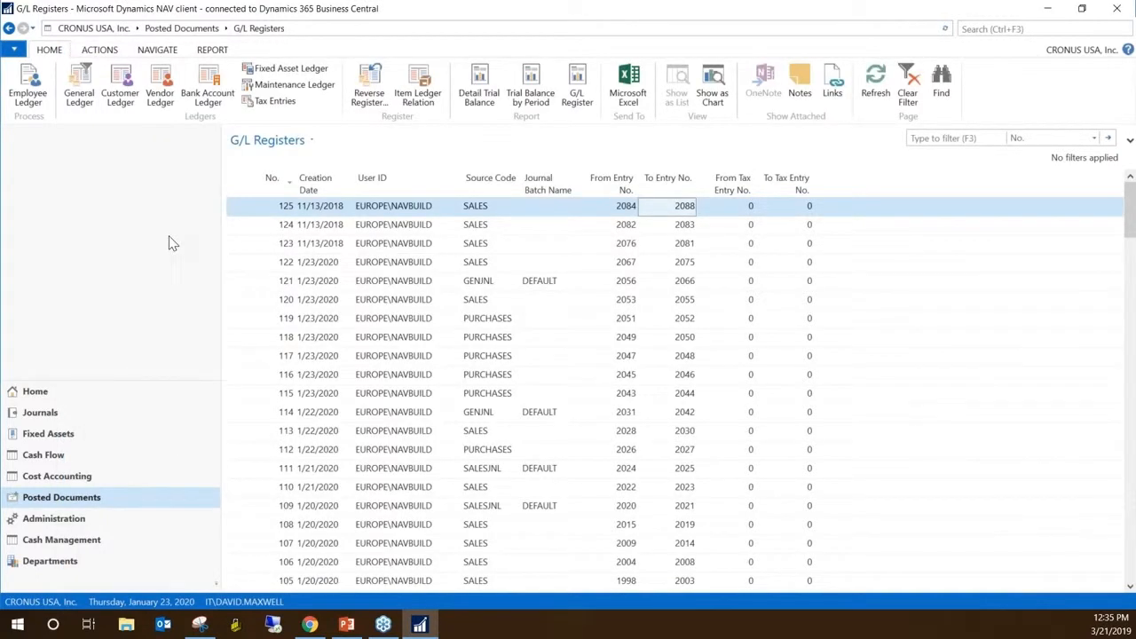
View the customer ledger entries posted by register 125, and close them
key("alt+Tab")
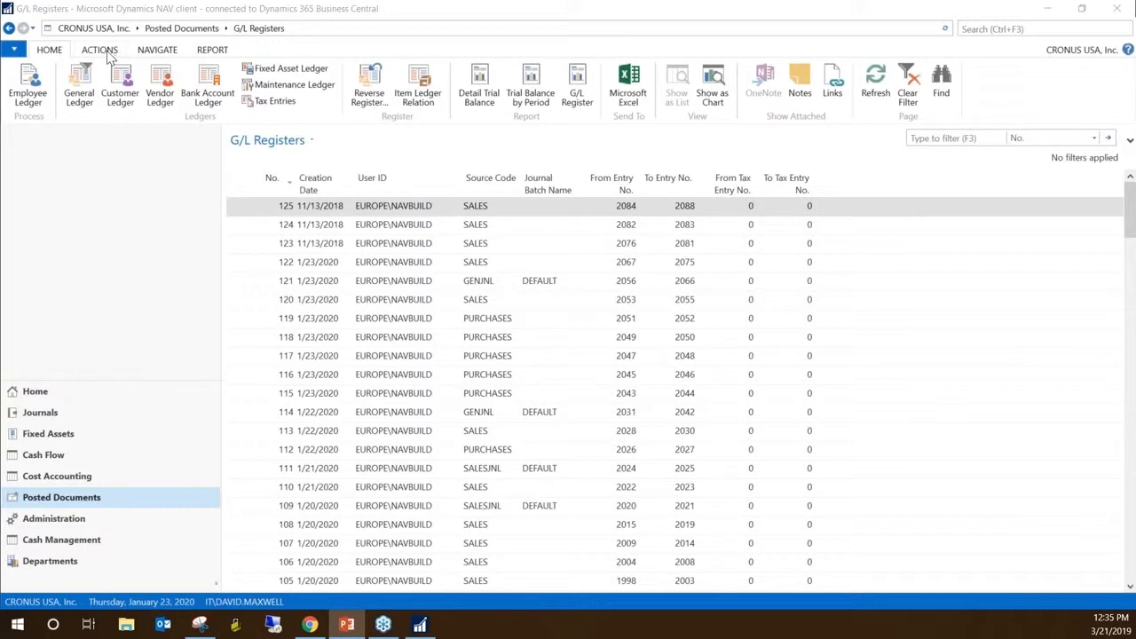
left_click(157, 51)
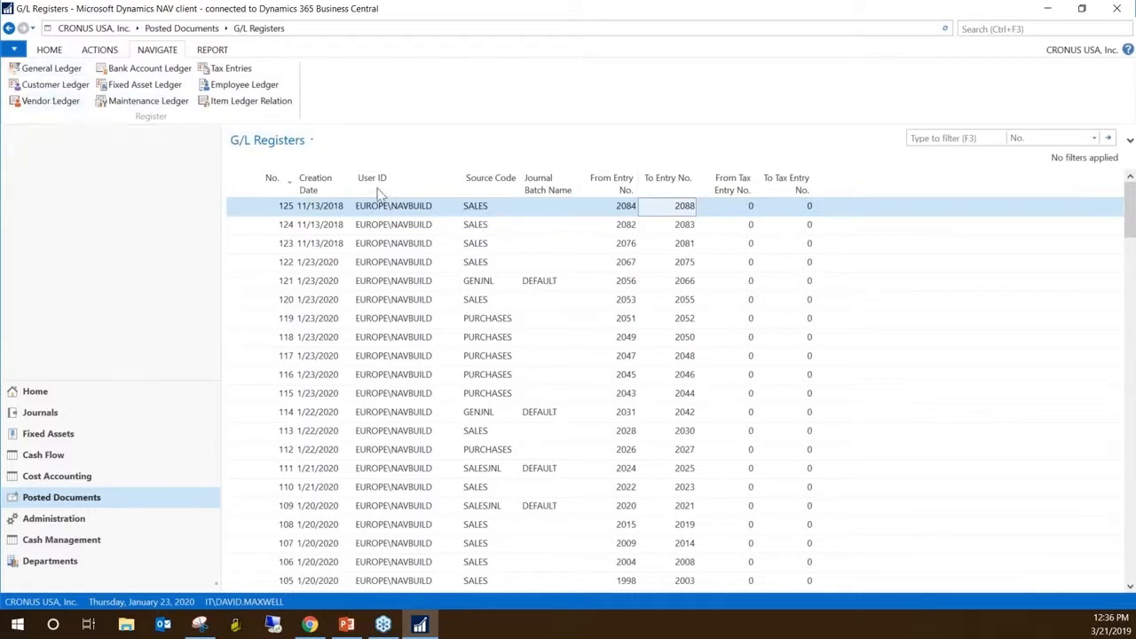
left_click(63, 86)
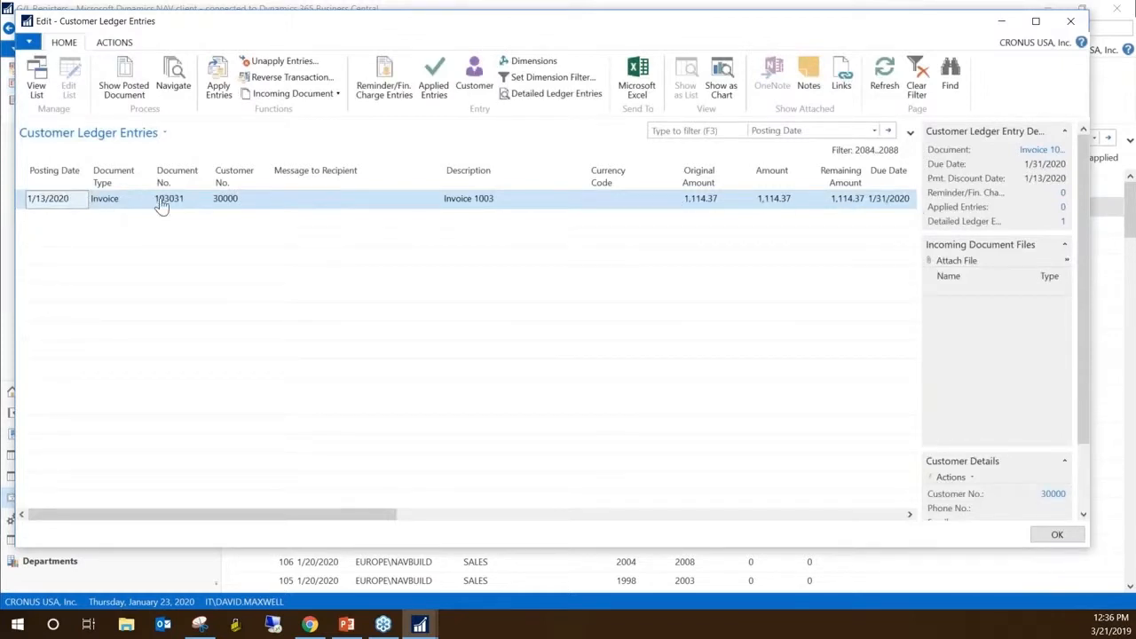
key("Escape")
View the customer ledger entries of the GENJNL register 121, and close them
left_click(480, 284)
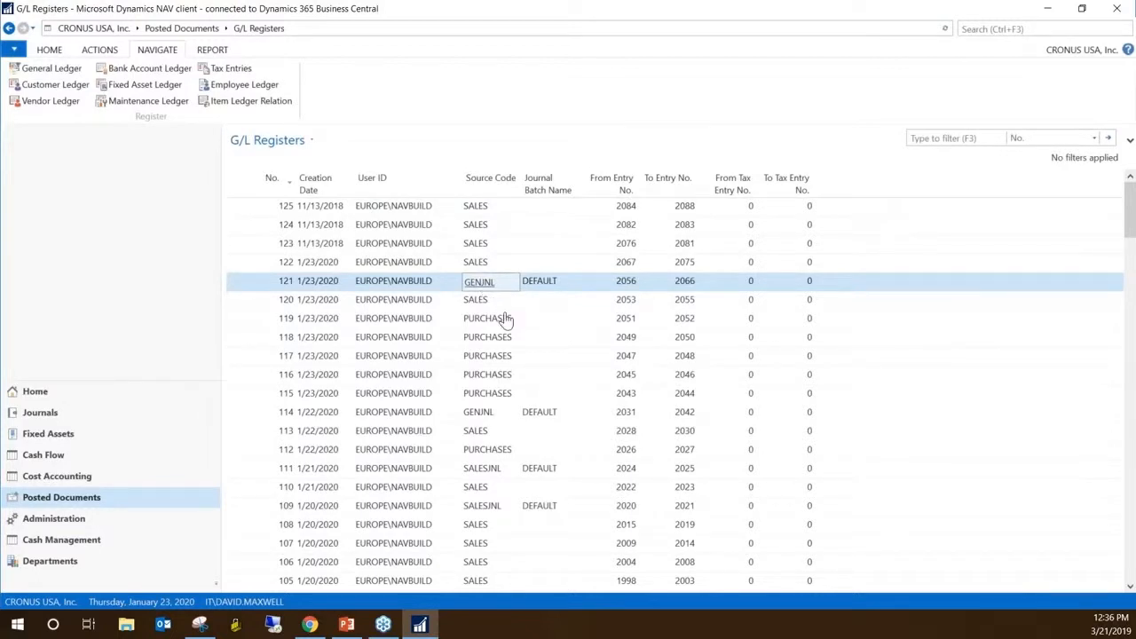
left_click(55, 84)
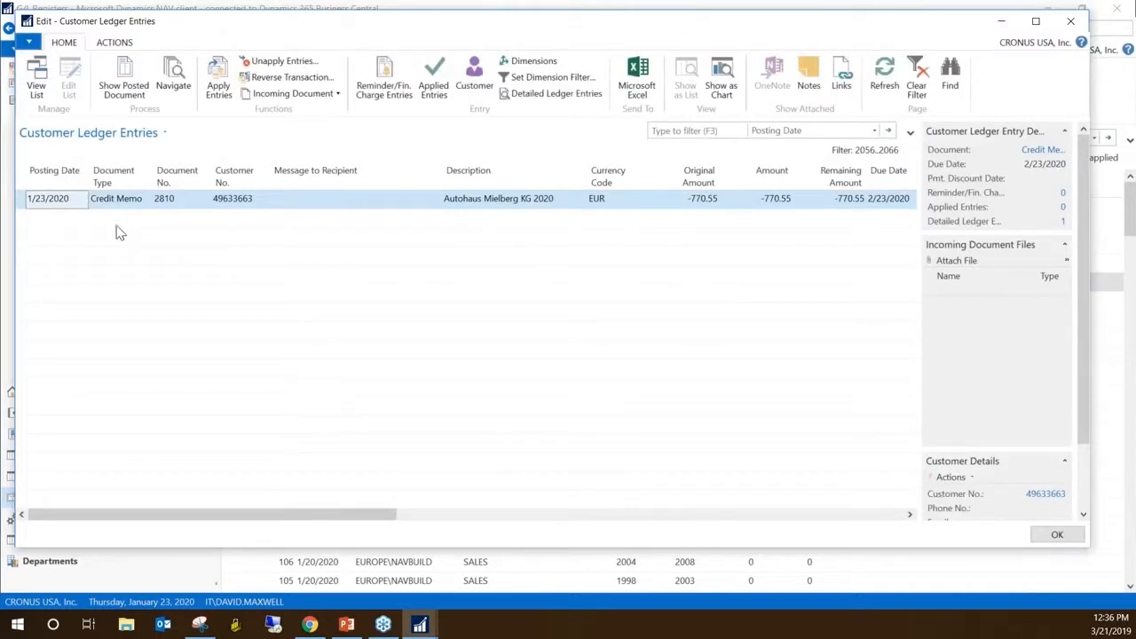
key("Escape")
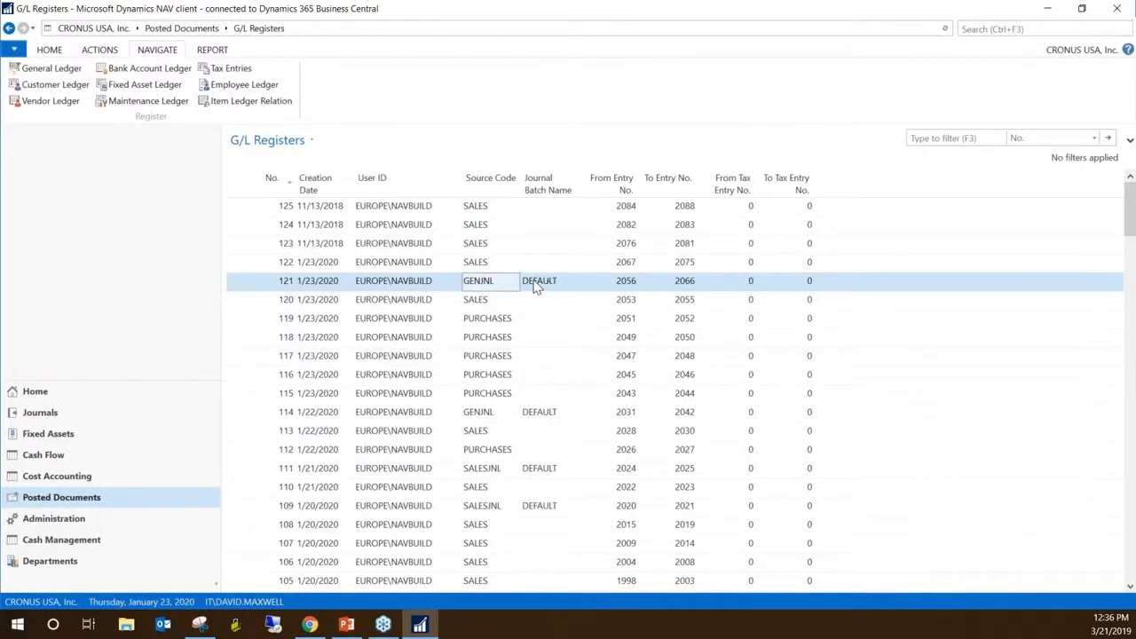
Check the PURCHASES register 119 for customer ledger entries, and return to the register list
left_click(465, 300)
left_click(490, 321)
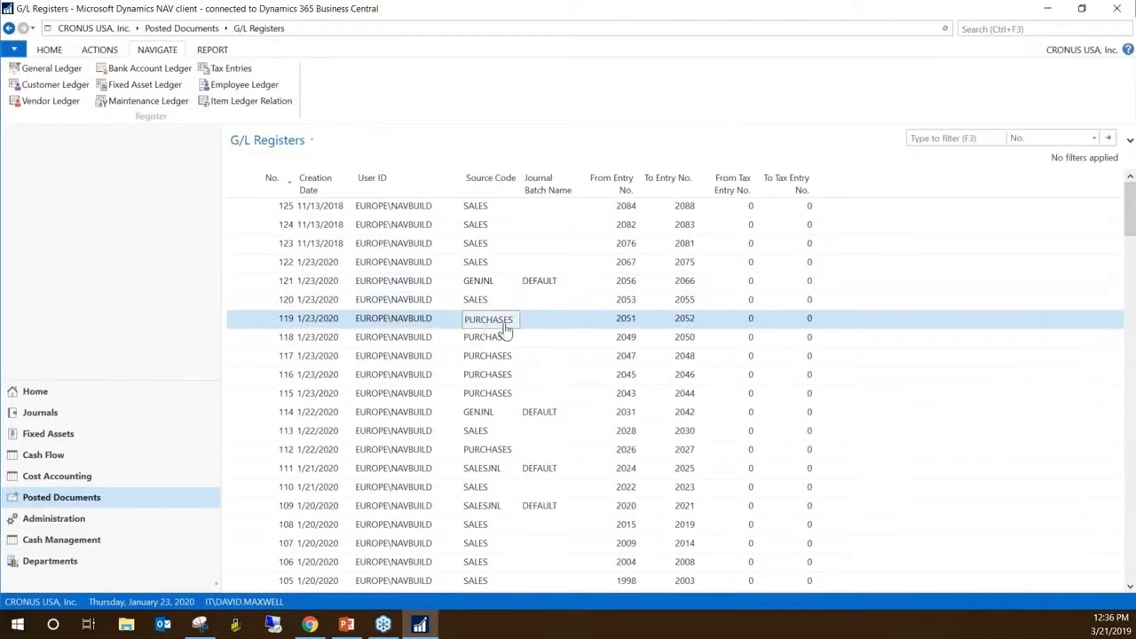
left_click(44, 86)
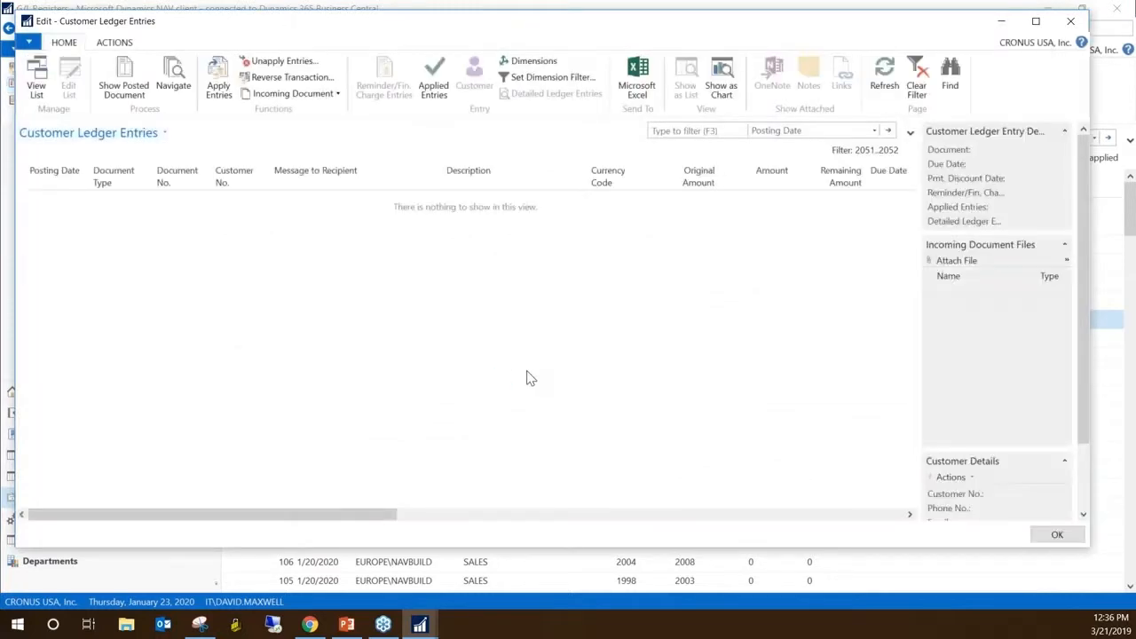
key("Escape")
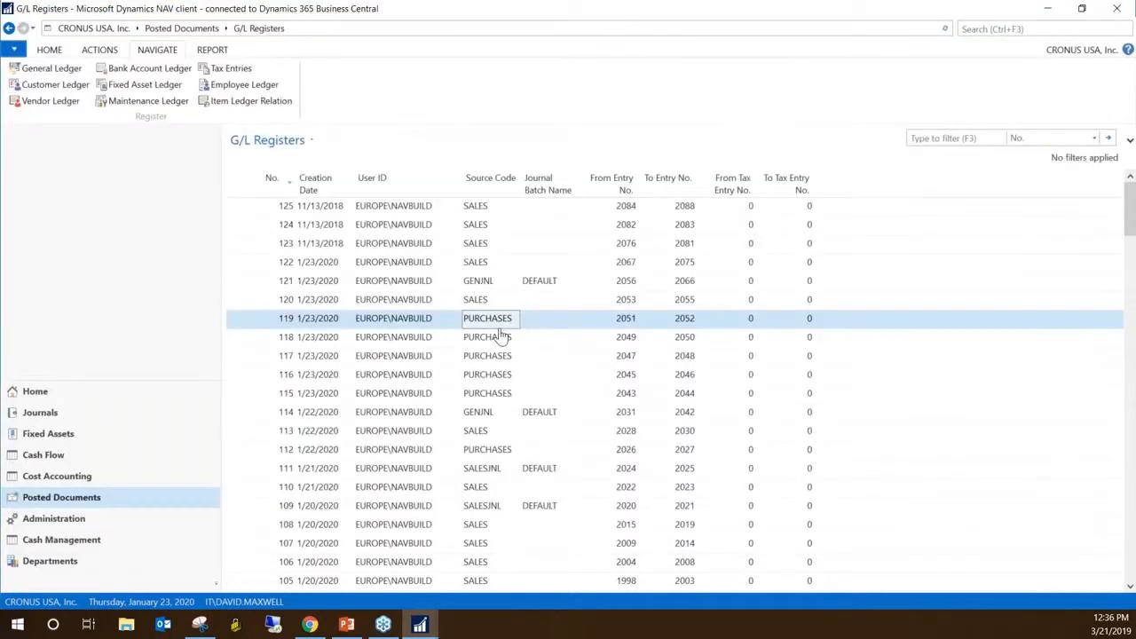
Look through the source codes of the older G/L registers, including the SALESJNL register 109, and return to the newest registers
scroll(482, 488, "down", 2)
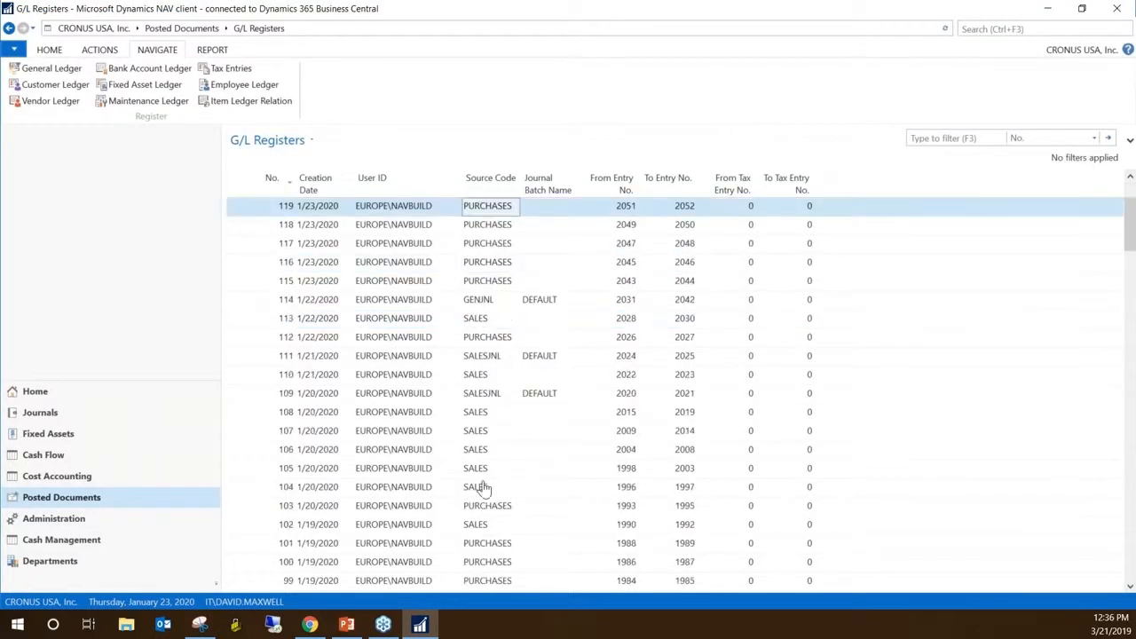
left_click(480, 393)
scroll(502, 506, "down", 3)
scroll(502, 512, "down", 5)
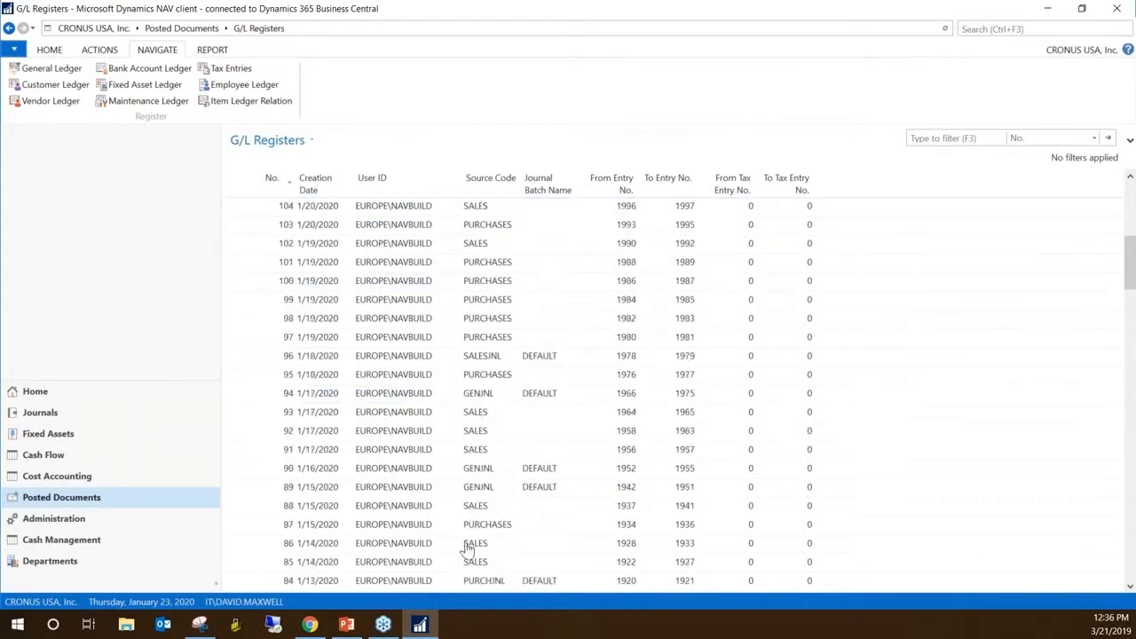
scroll(473, 391, "up", 10)
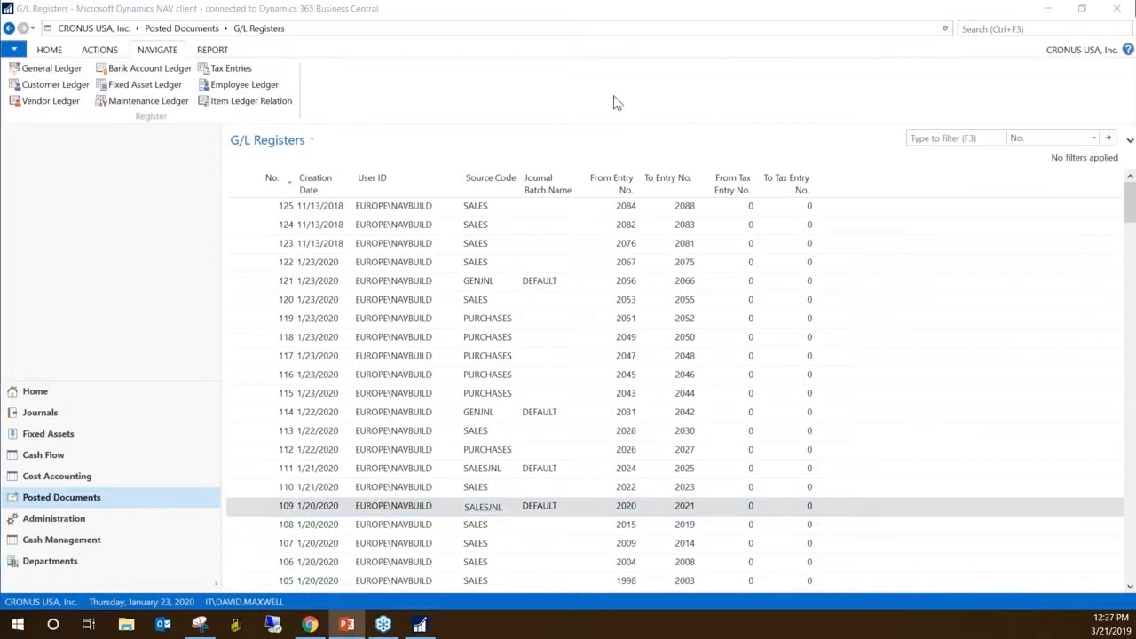
Preview the G/L Register report for register No. 121, examine its debit and credit lines, and close the preview
left_click(221, 52)
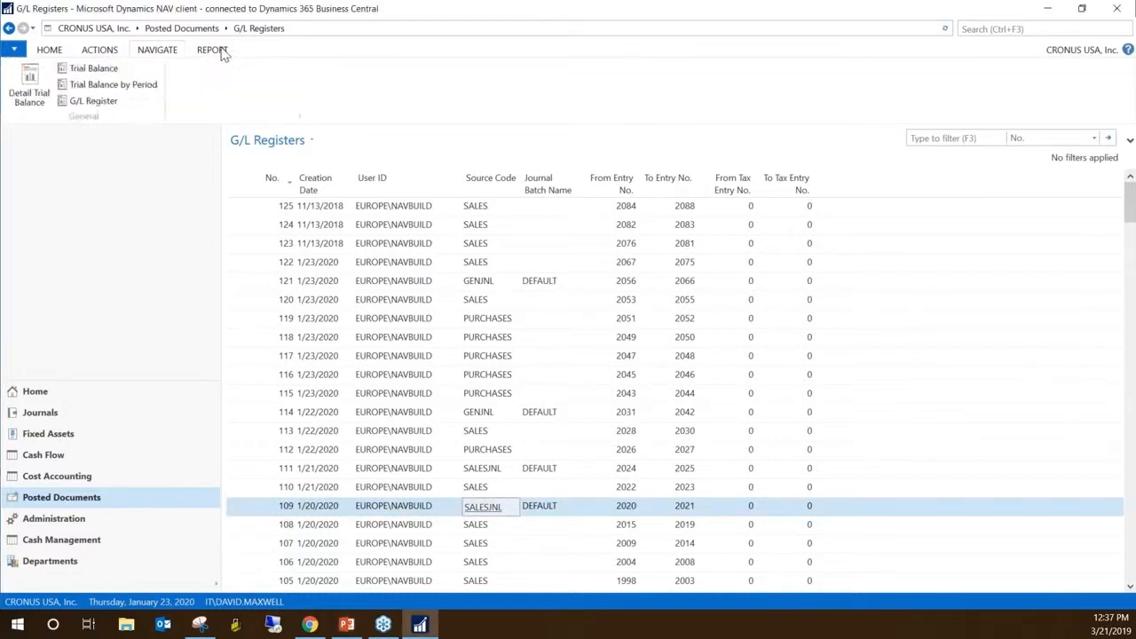
left_click(100, 104)
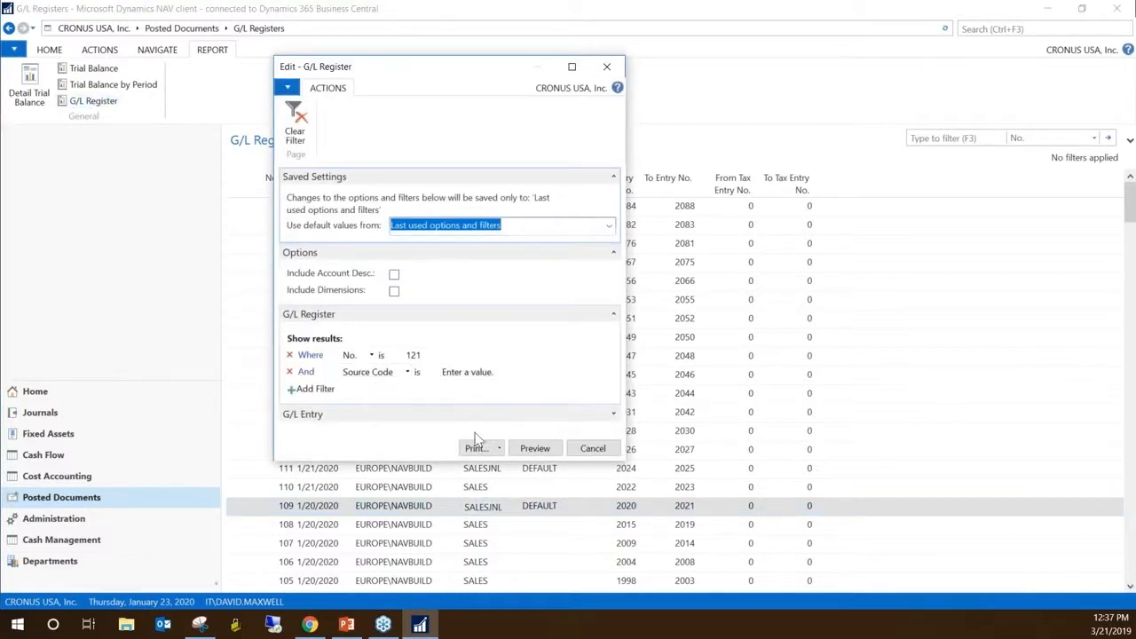
left_click_drag(618, 455, 763, 472)
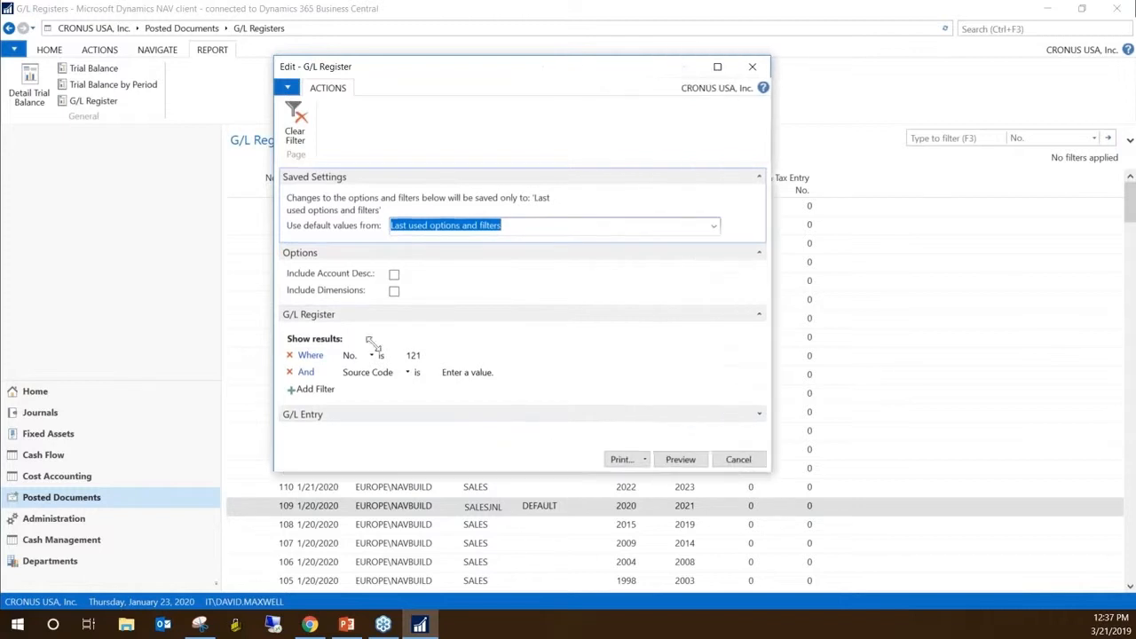
left_click(430, 356)
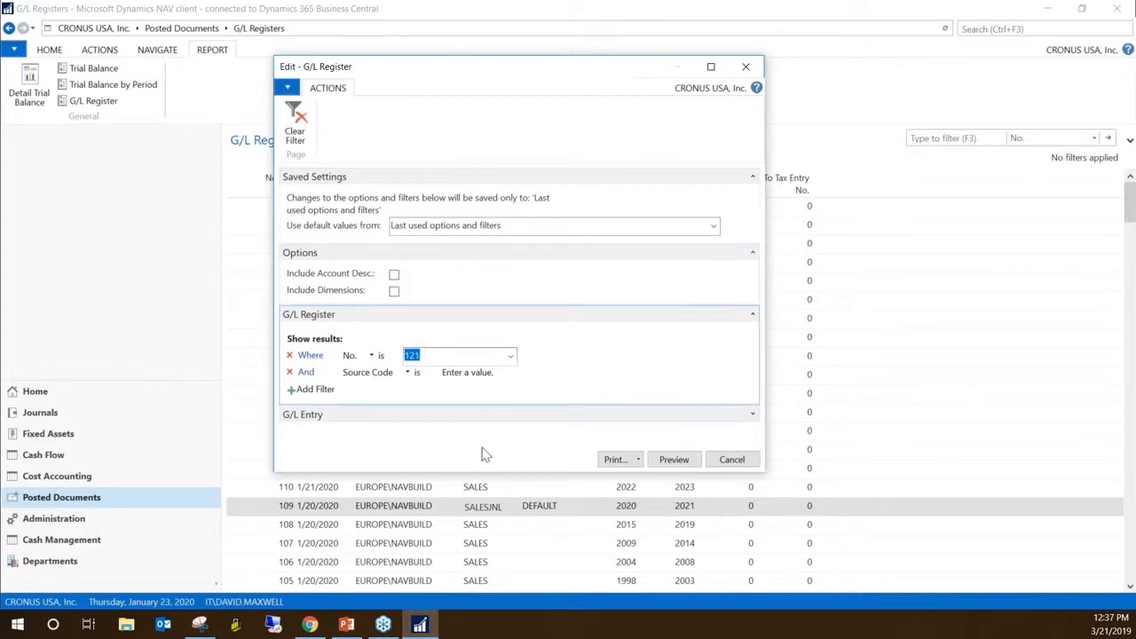
left_click(672, 460)
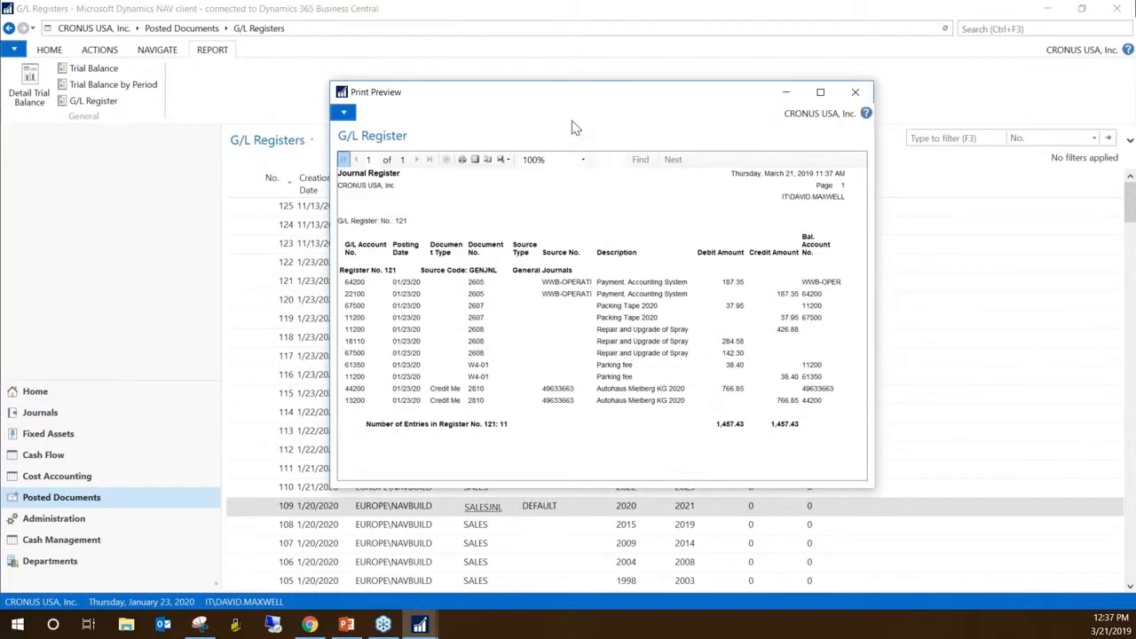
left_click_drag(632, 96, 502, 82)
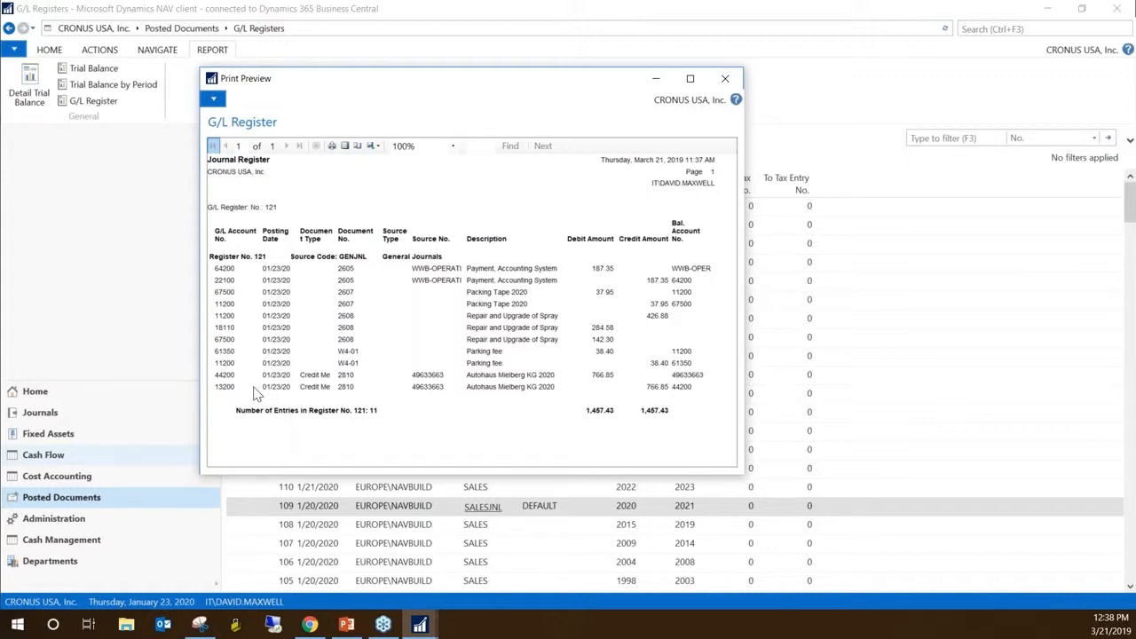
left_click(724, 80)
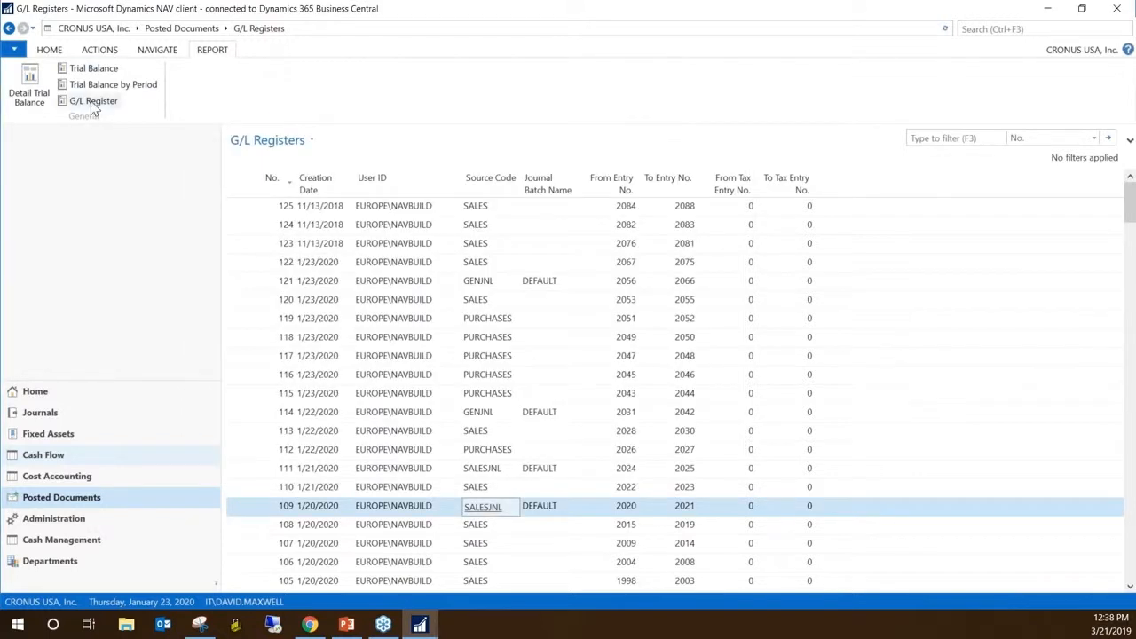
Try clearing the register No. filter in the G/L Register report options, and cancel the report
left_click(451, 357)
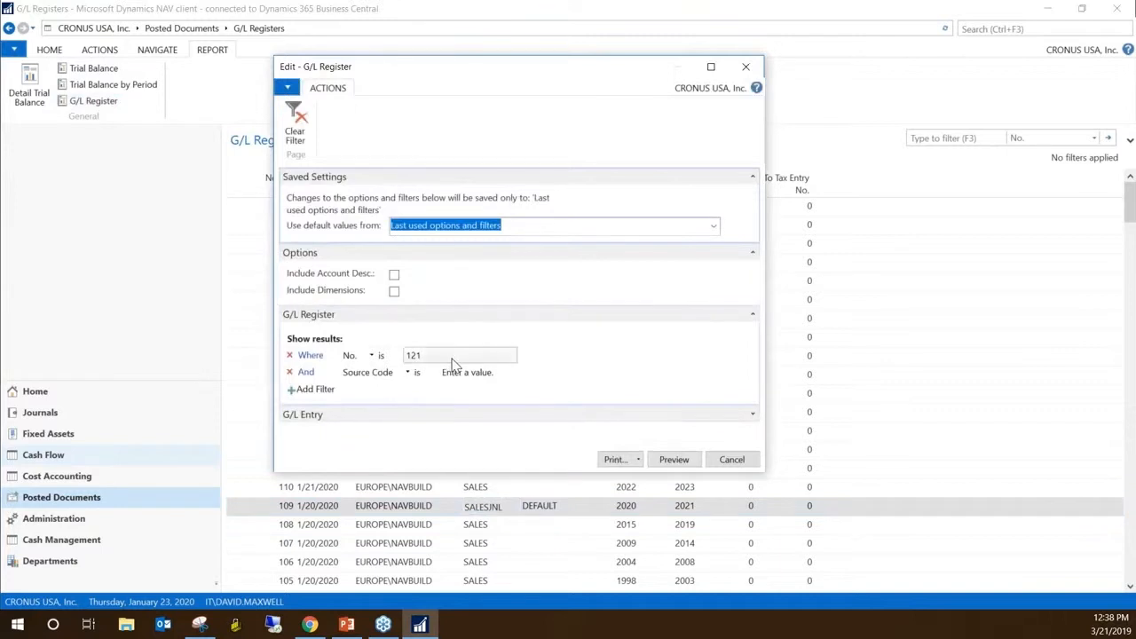
key("Delete")
key("Tab")
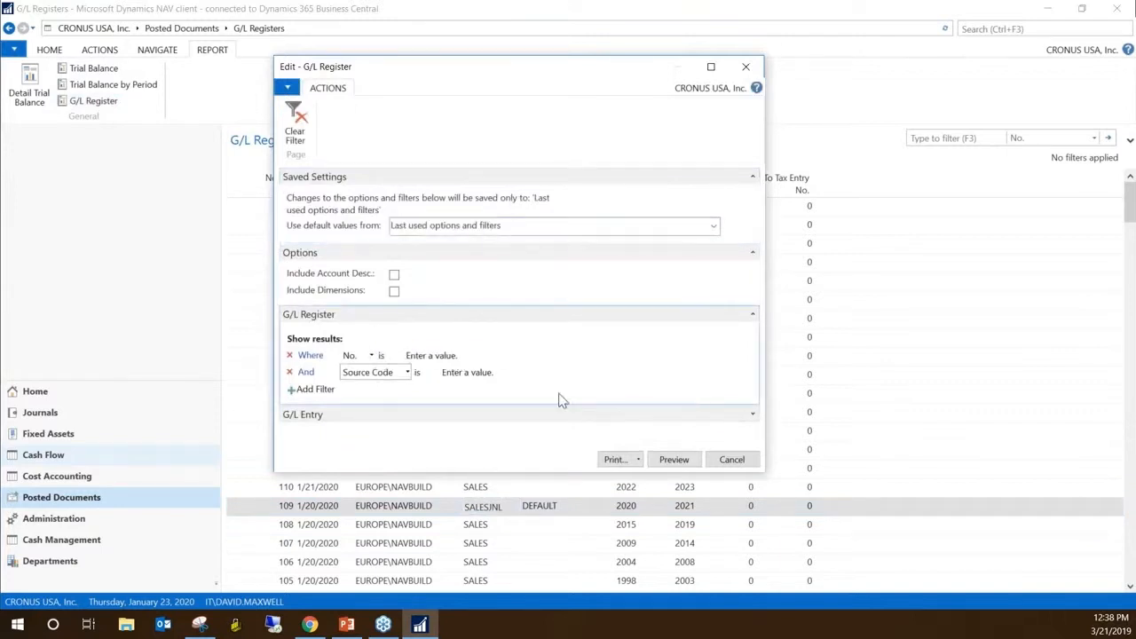
left_click(731, 459)
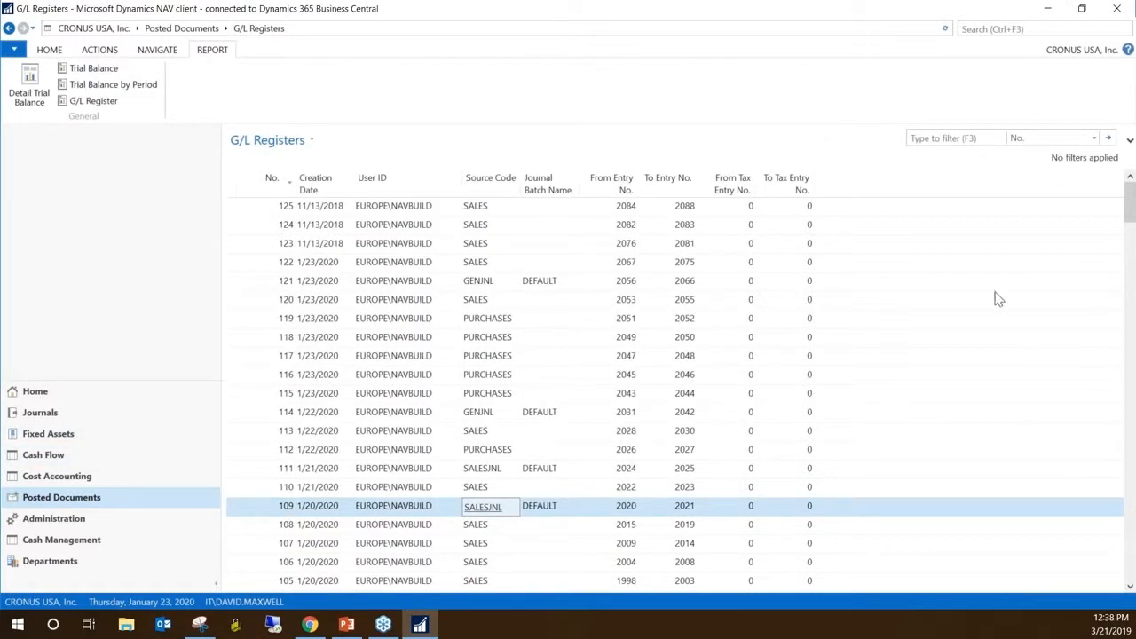
Search for "Register" and look through the registers and register reports available across all the modules
key("alt+Tab")
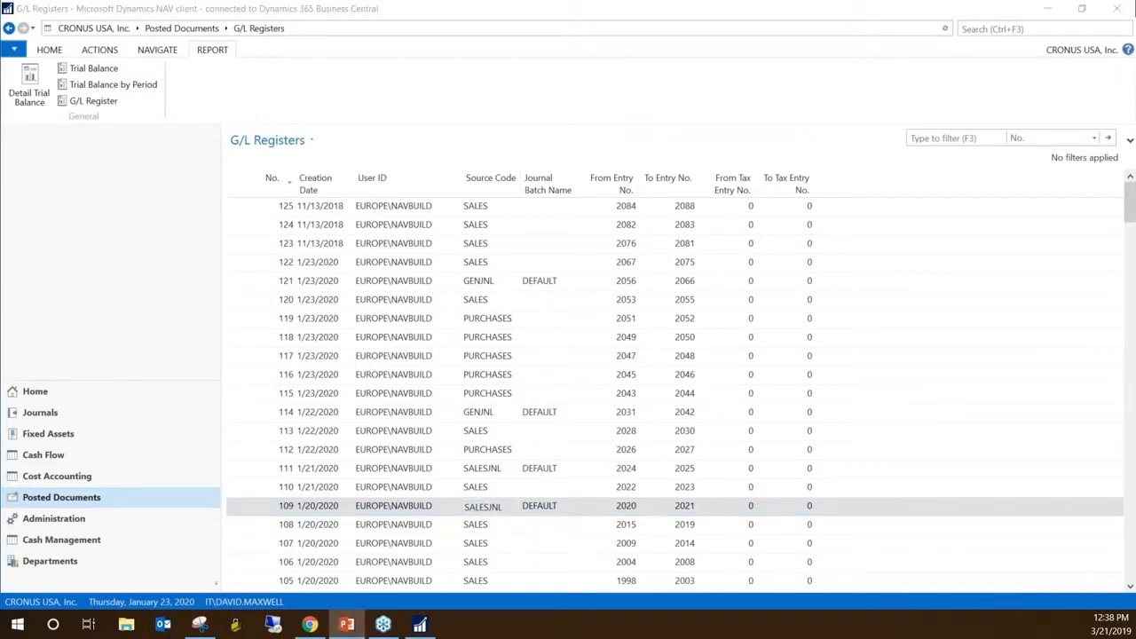
left_click(1003, 29)
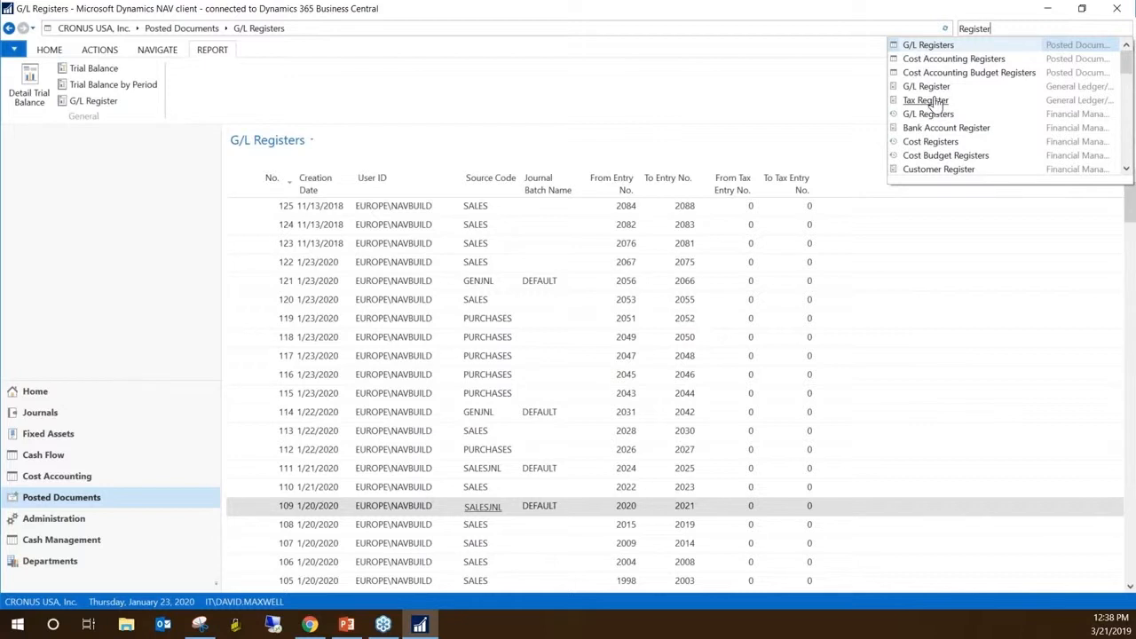
scroll(936, 104, "down", 1)
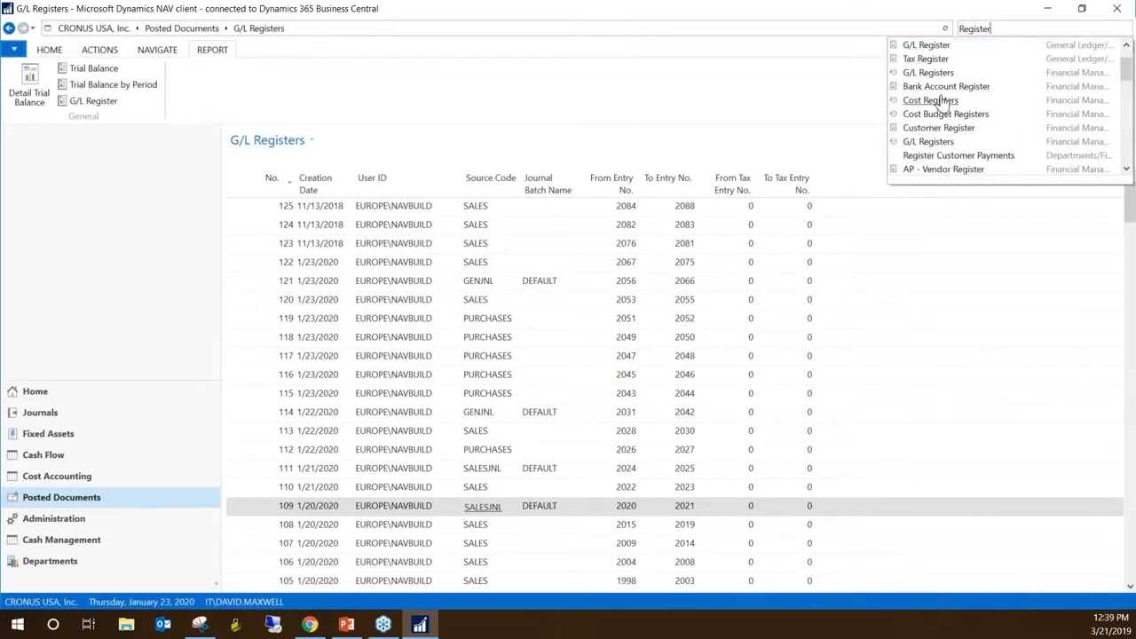
scroll(937, 111, "down", 3)
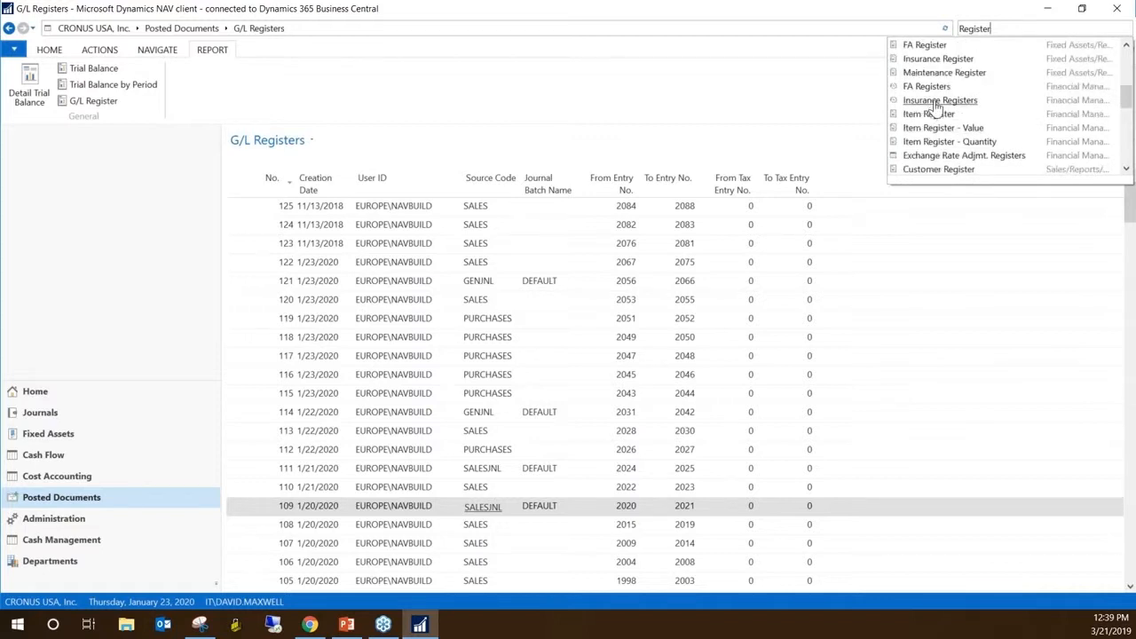
scroll(942, 124, "down", 2)
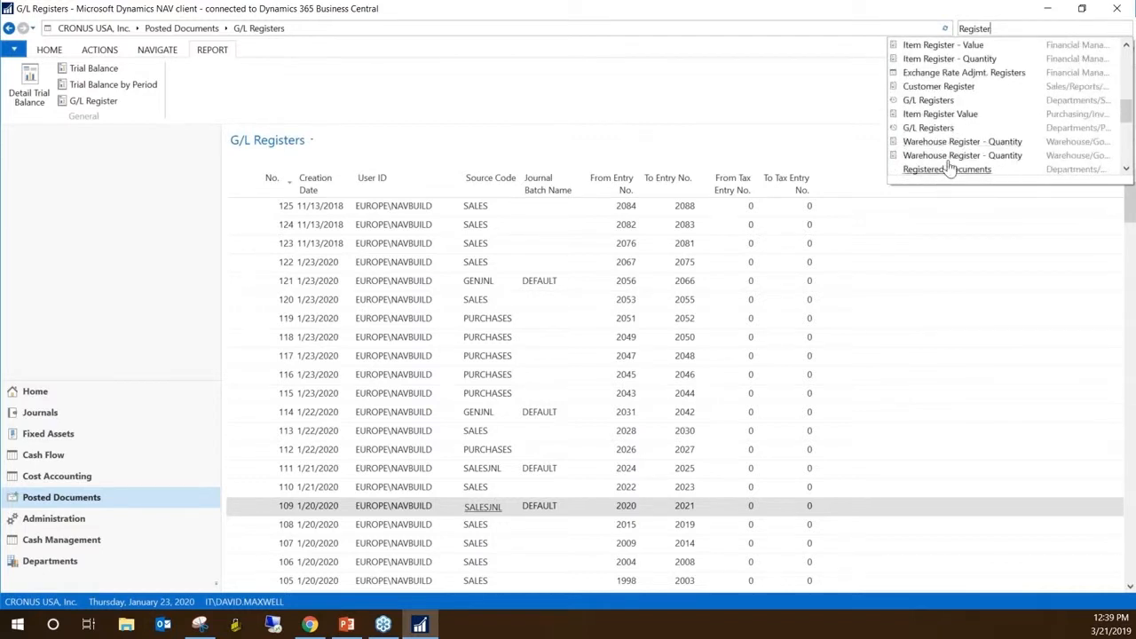
scroll(947, 165, "down", 2)
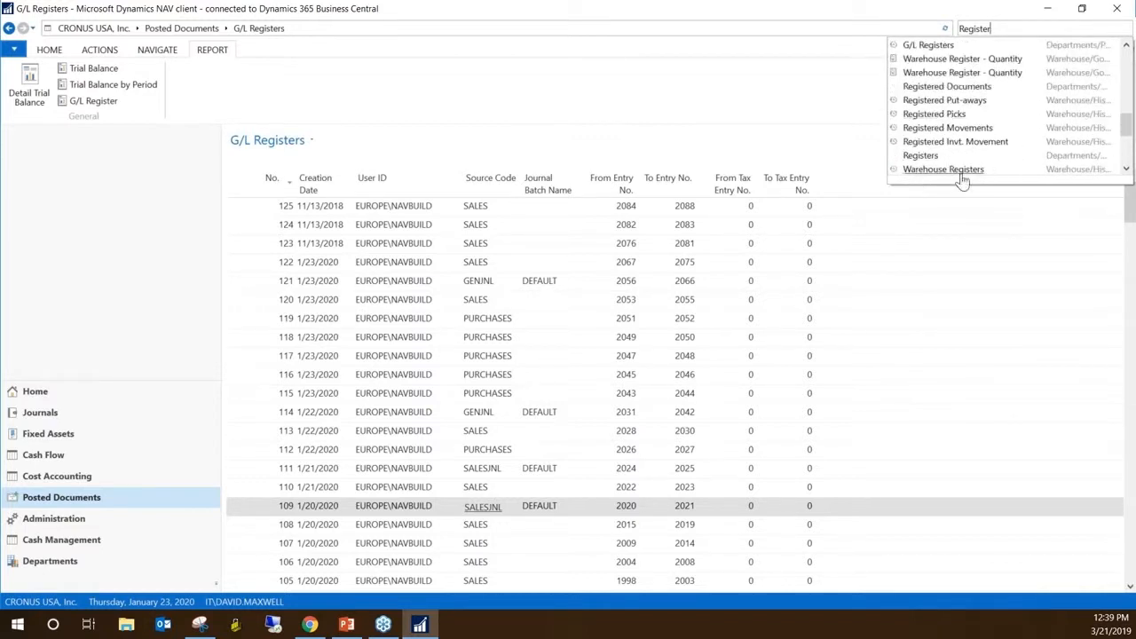
scroll(940, 178, "down", 3)
scroll(934, 86, "down", 1)
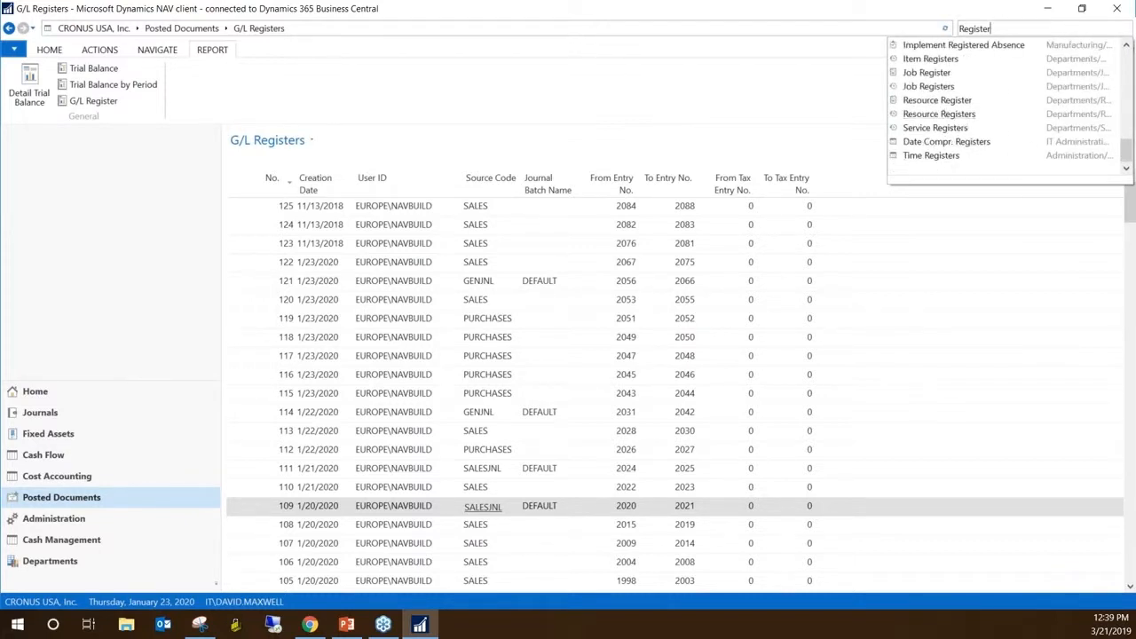
Open the general ledger entries posted by G/L register 120 and check which columns the list shows
left_click(962, 118)
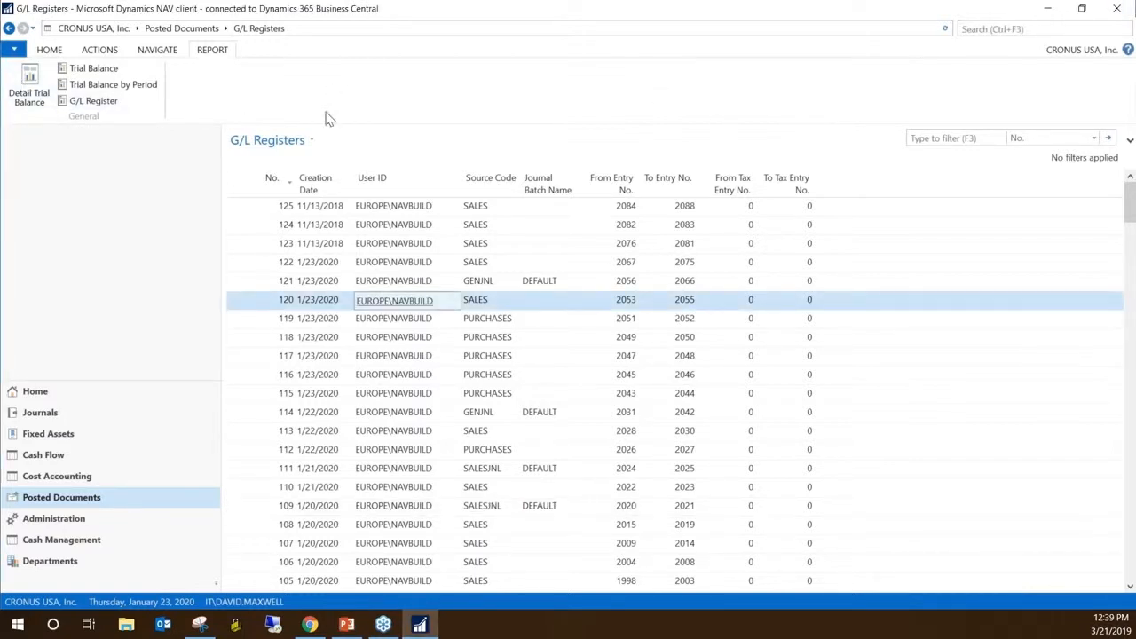
left_click(51, 52)
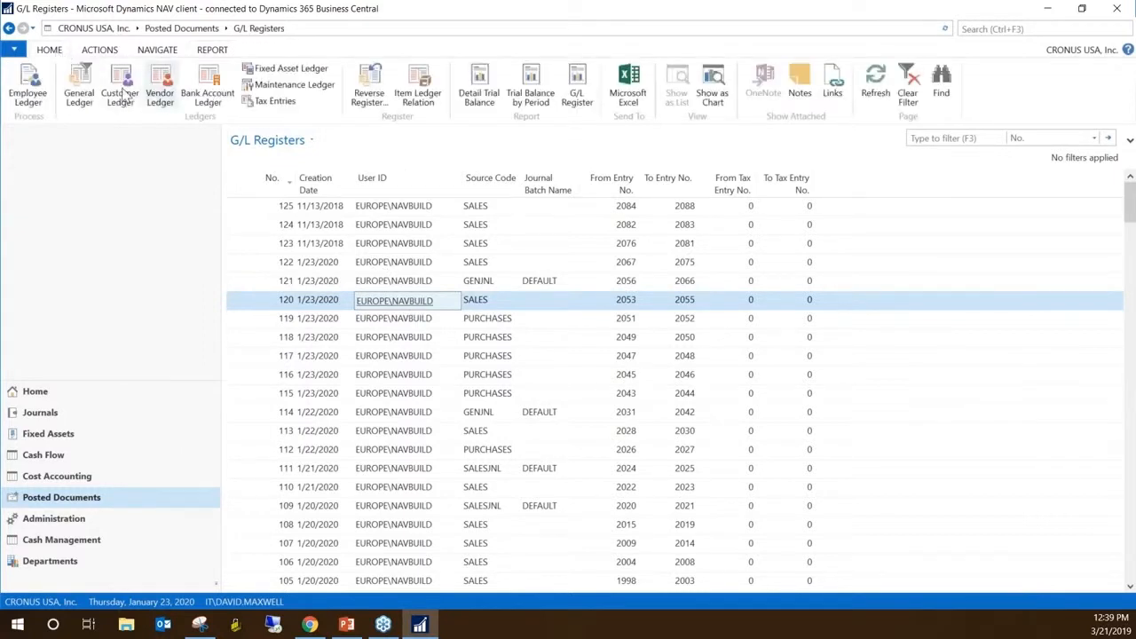
left_click(79, 89)
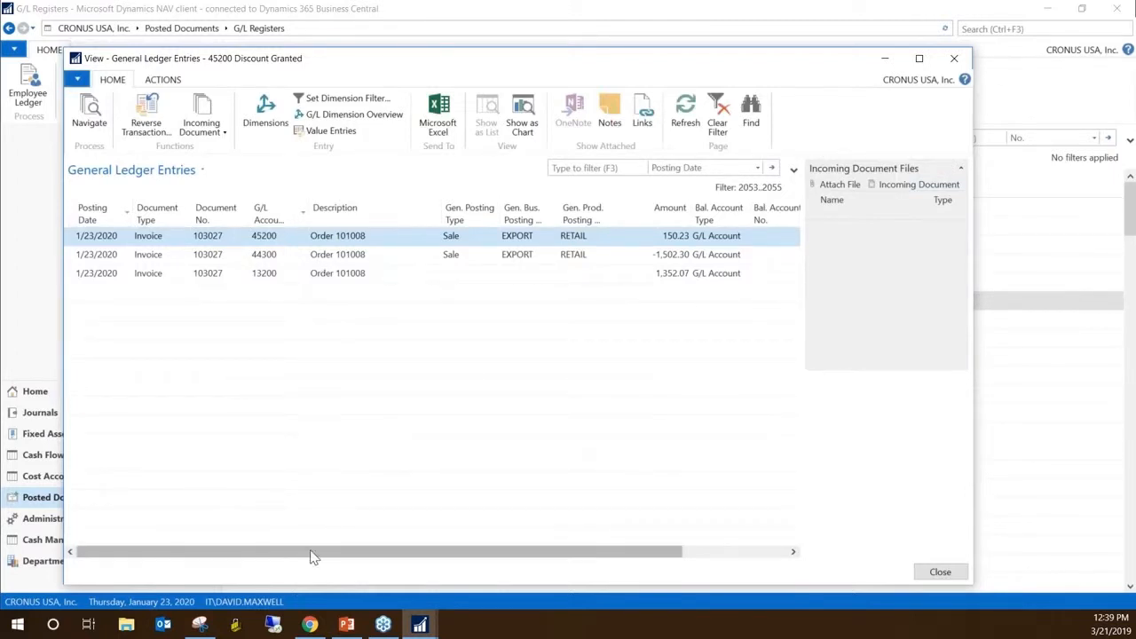
left_click_drag(317, 552, 568, 522)
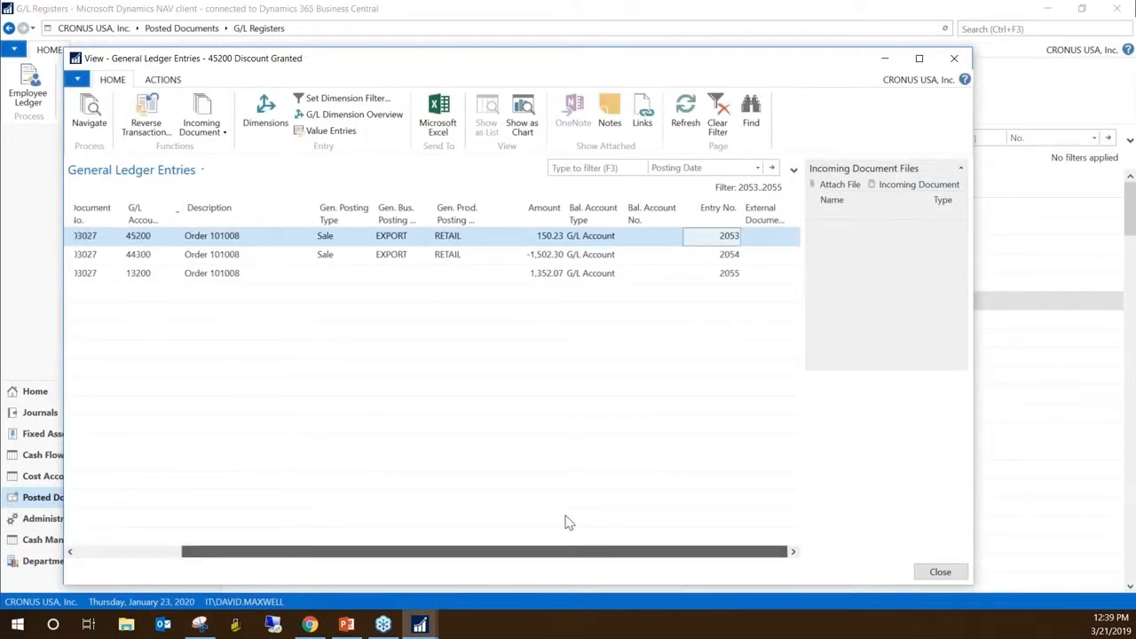
Add the Source Code and User ID columns to the General Ledger Entries list, and close the list
right_click(525, 213)
left_click(591, 267)
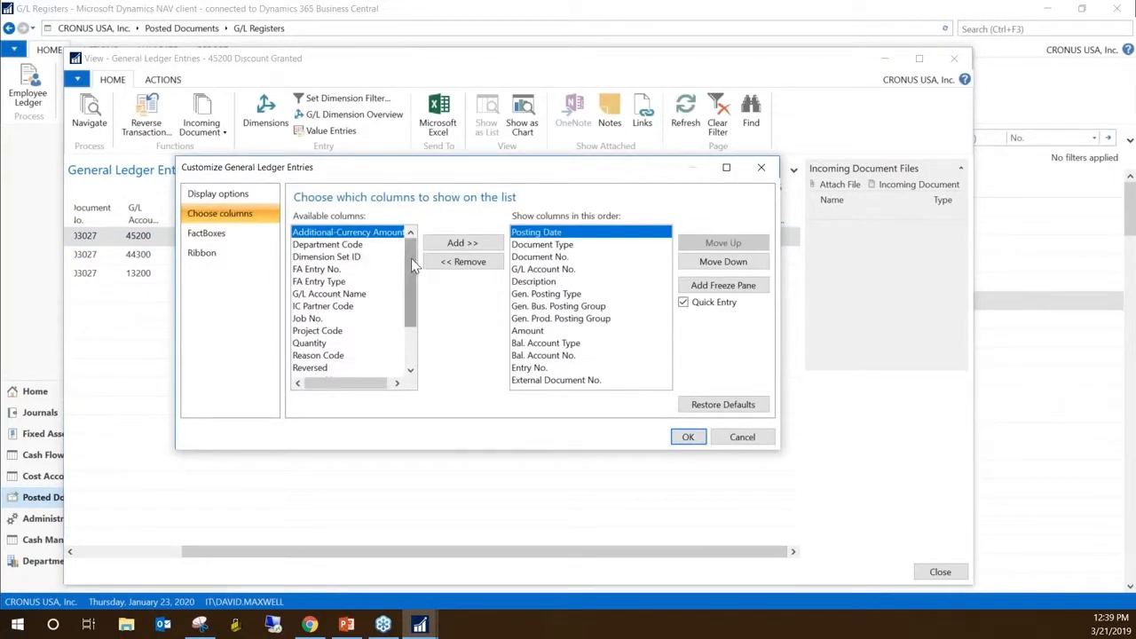
scroll(412, 259, "down", 2)
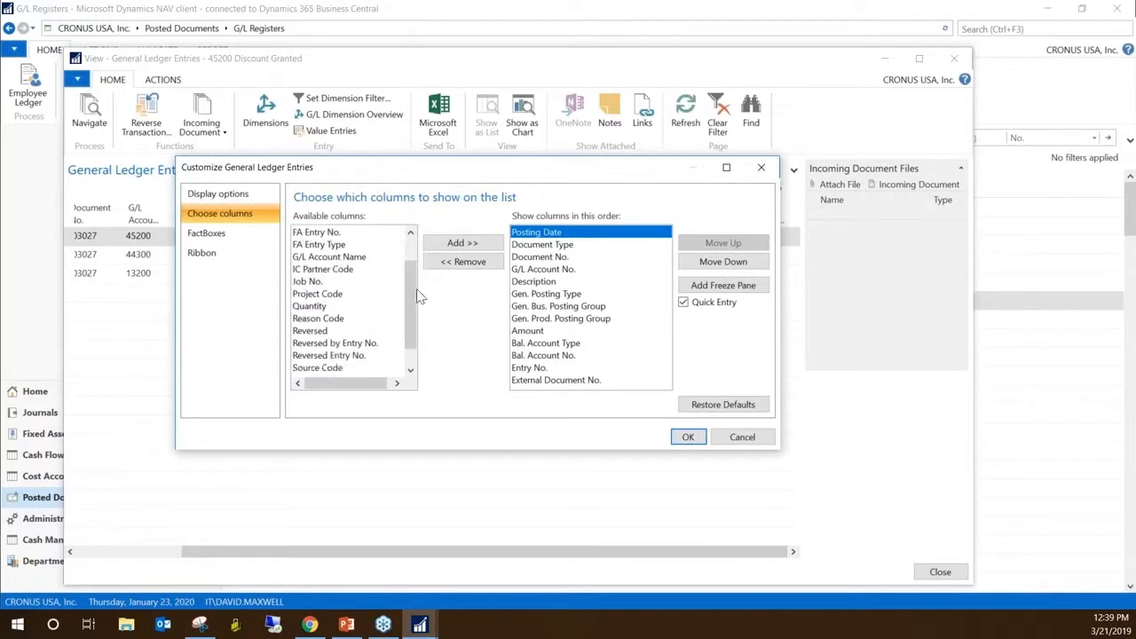
scroll(417, 284, "down", 1)
left_click(311, 367)
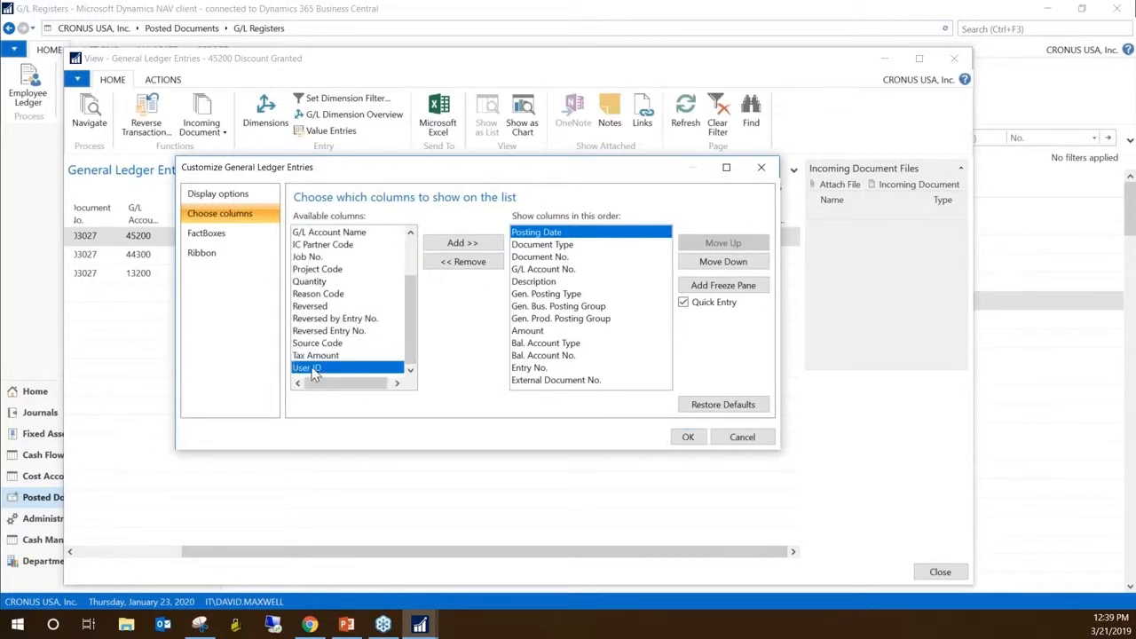
left_click(335, 343)
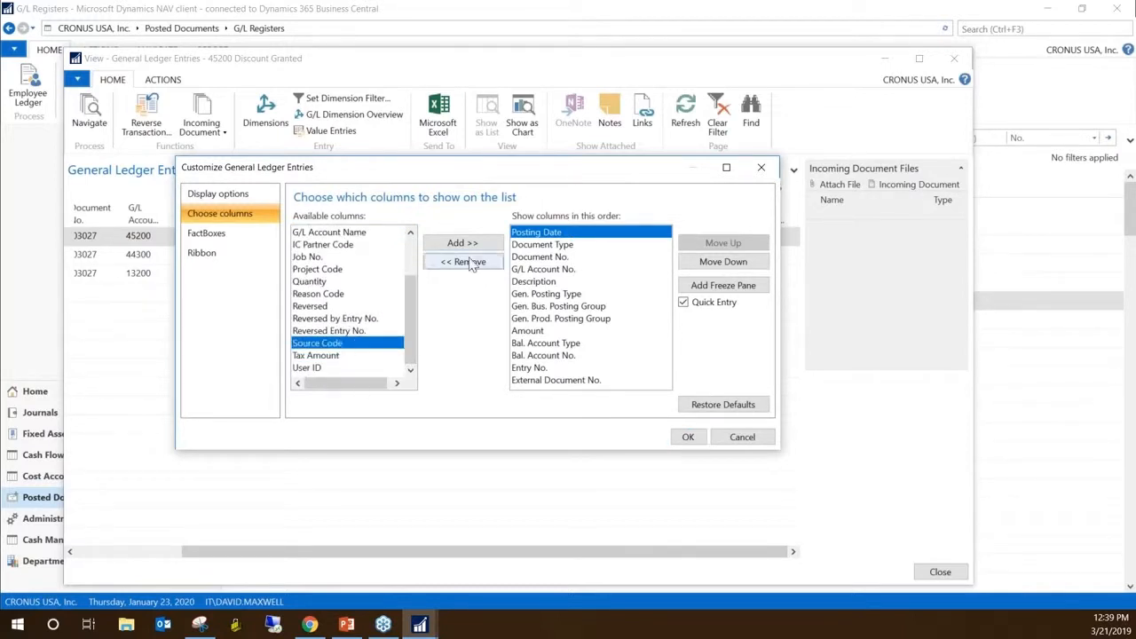
left_click(469, 245)
left_click(325, 355)
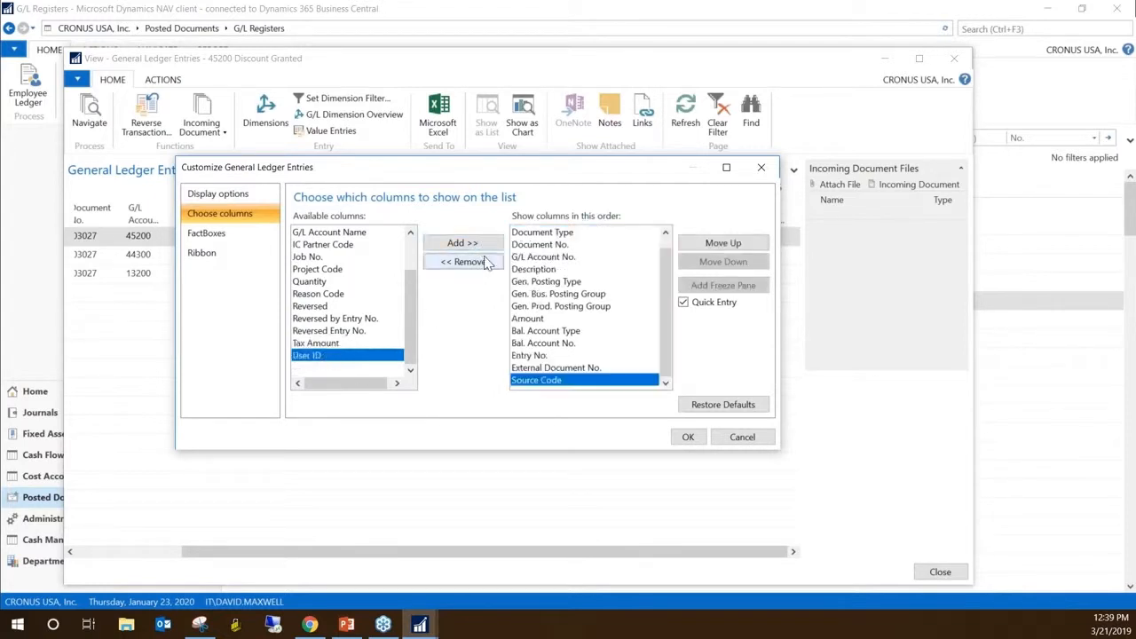
left_click(453, 244)
left_click(687, 438)
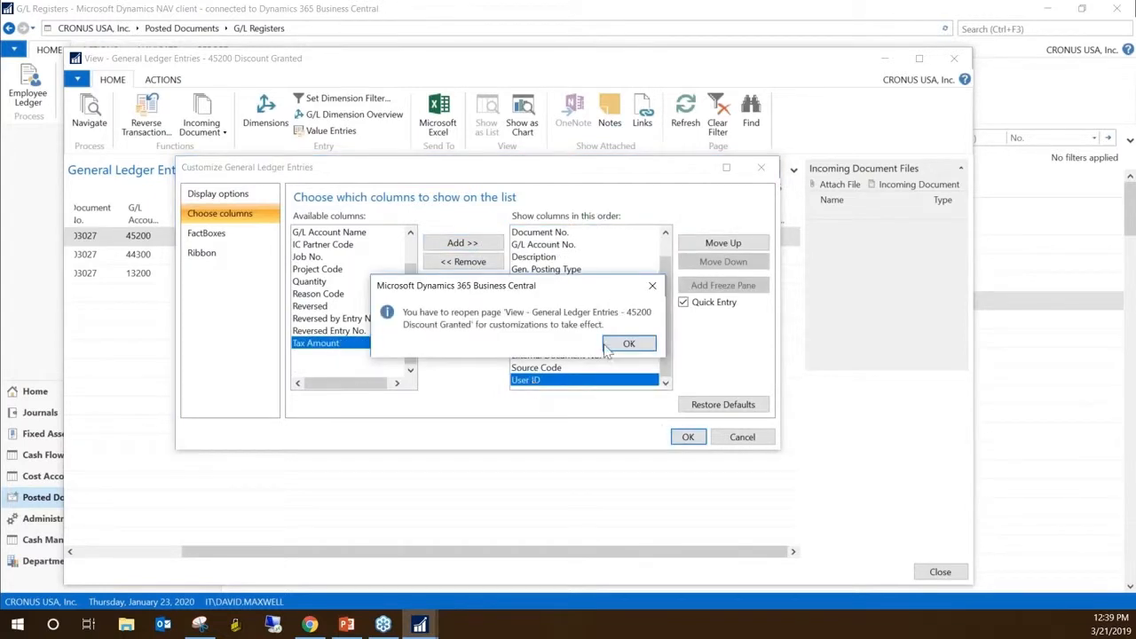
left_click(641, 346)
key("Escape")
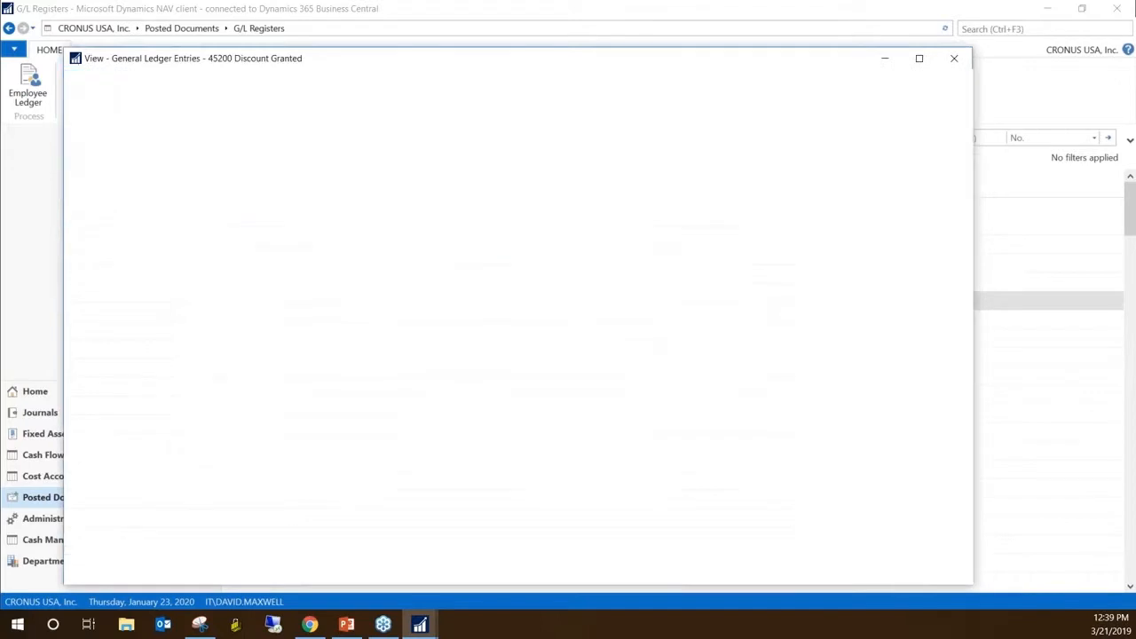
Reopen register 120's general ledger entries, examine the Source Code and User ID columns with the source code lookup, and close the list
left_click(89, 88)
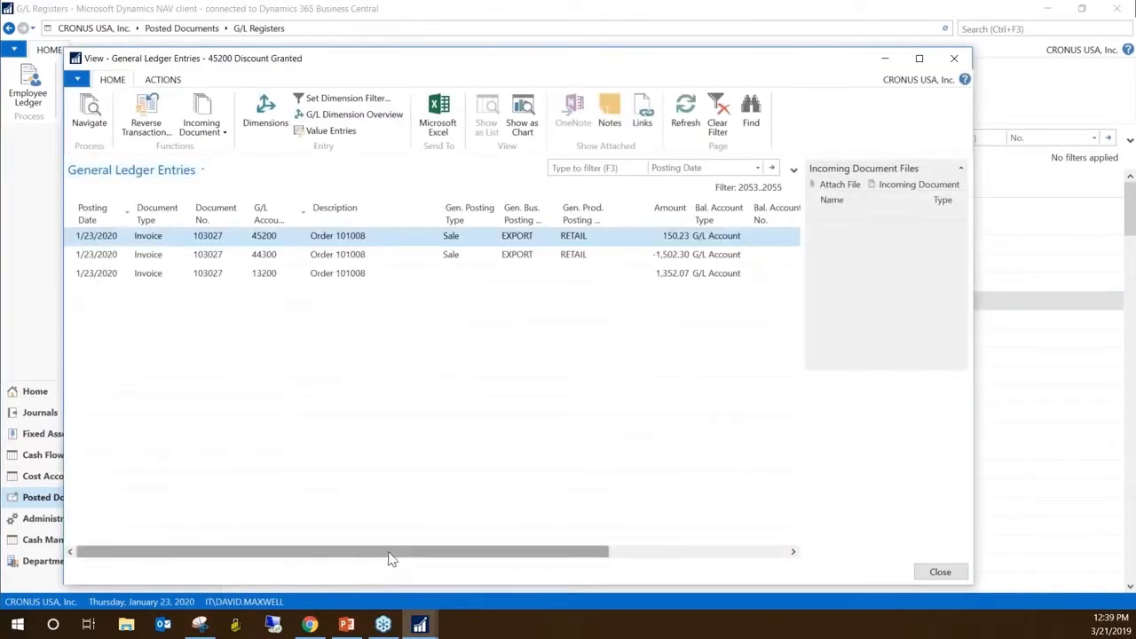
left_click_drag(393, 552, 665, 551)
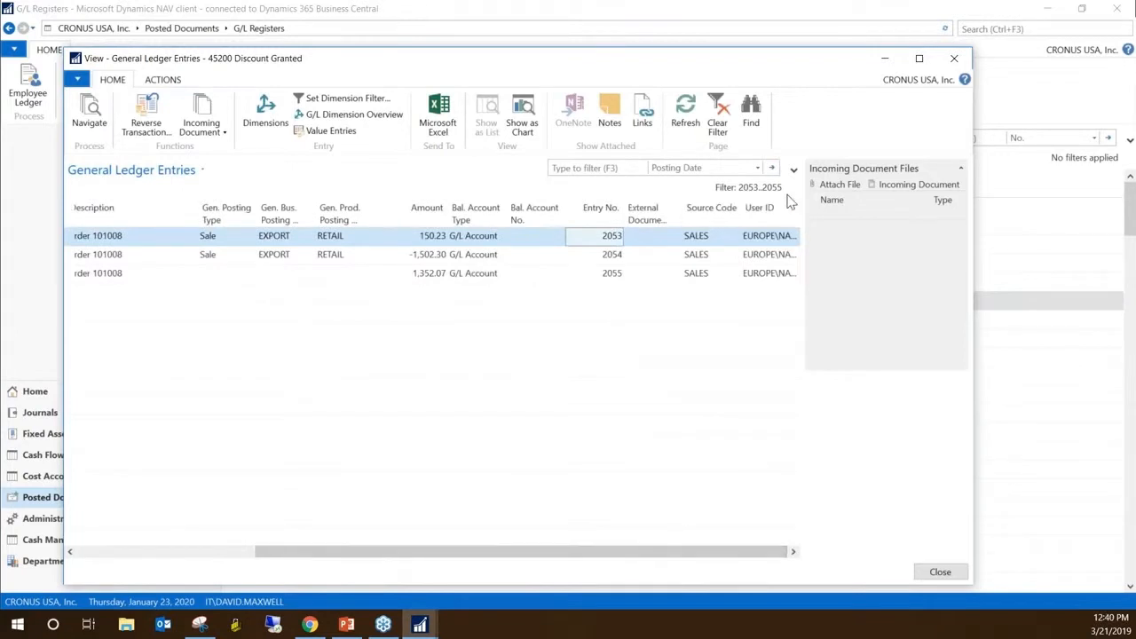
left_click_drag(800, 207, 839, 207)
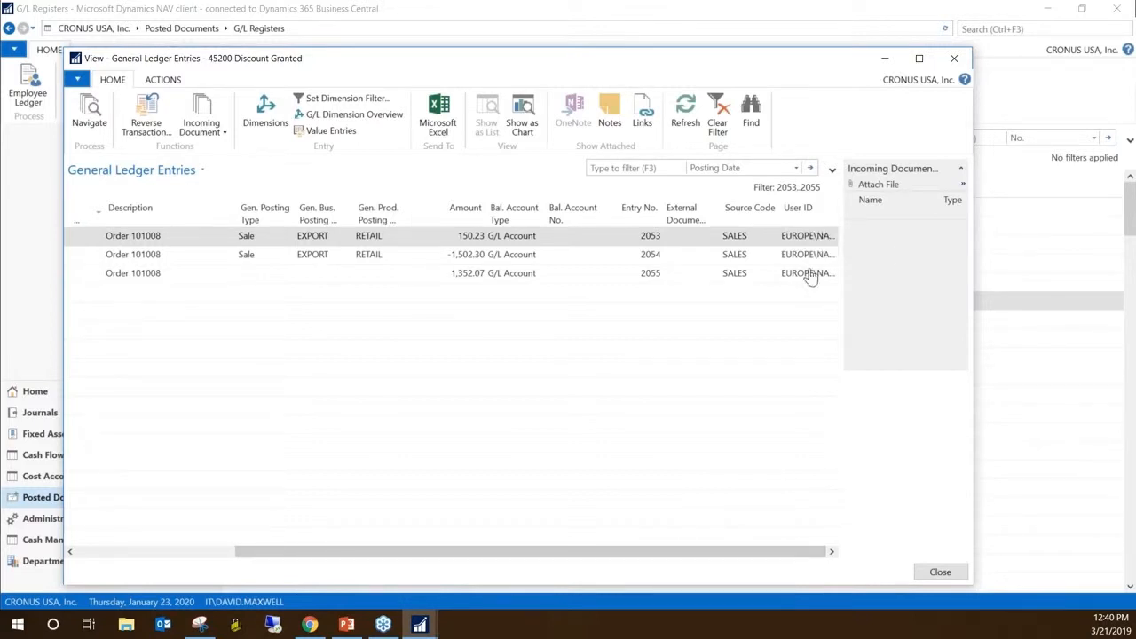
left_click(739, 241)
left_click(736, 241)
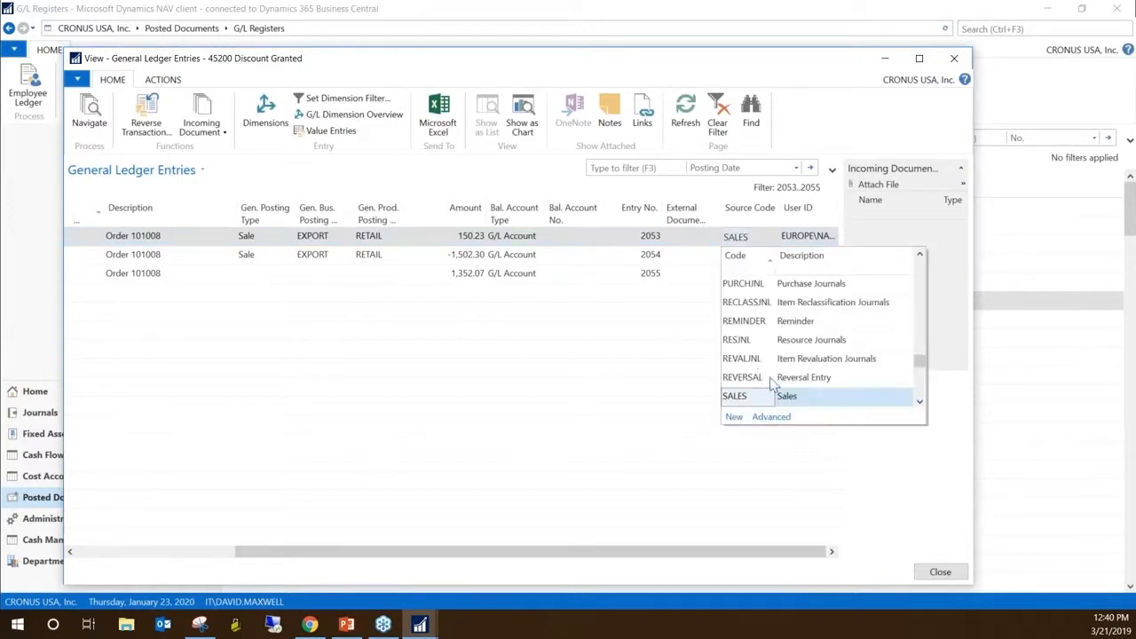
left_click(751, 214)
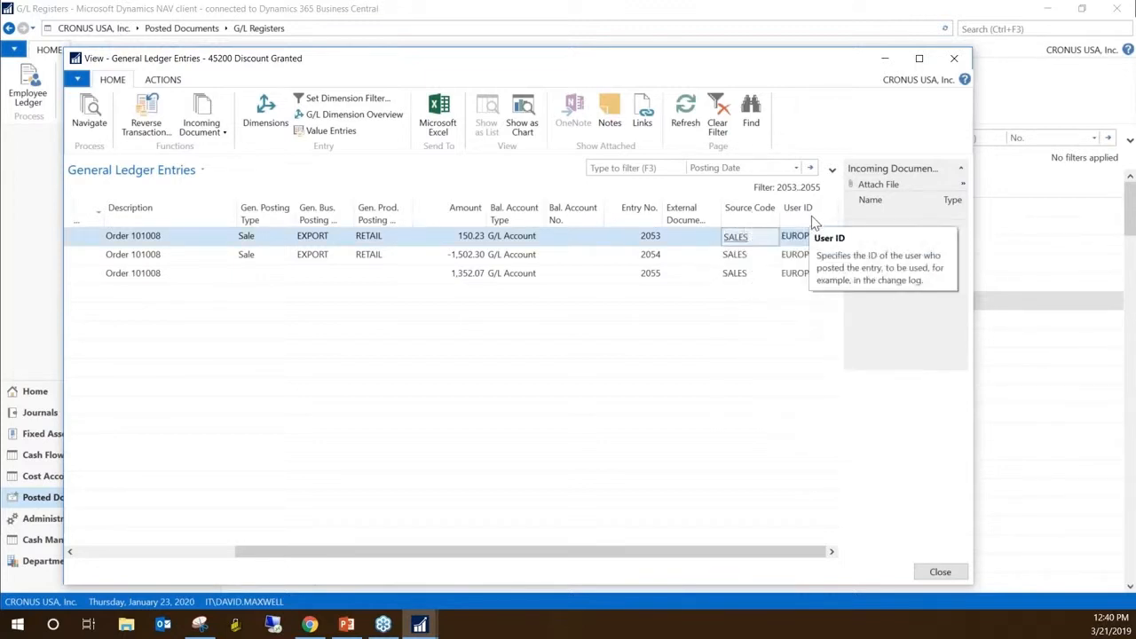
key("Escape")
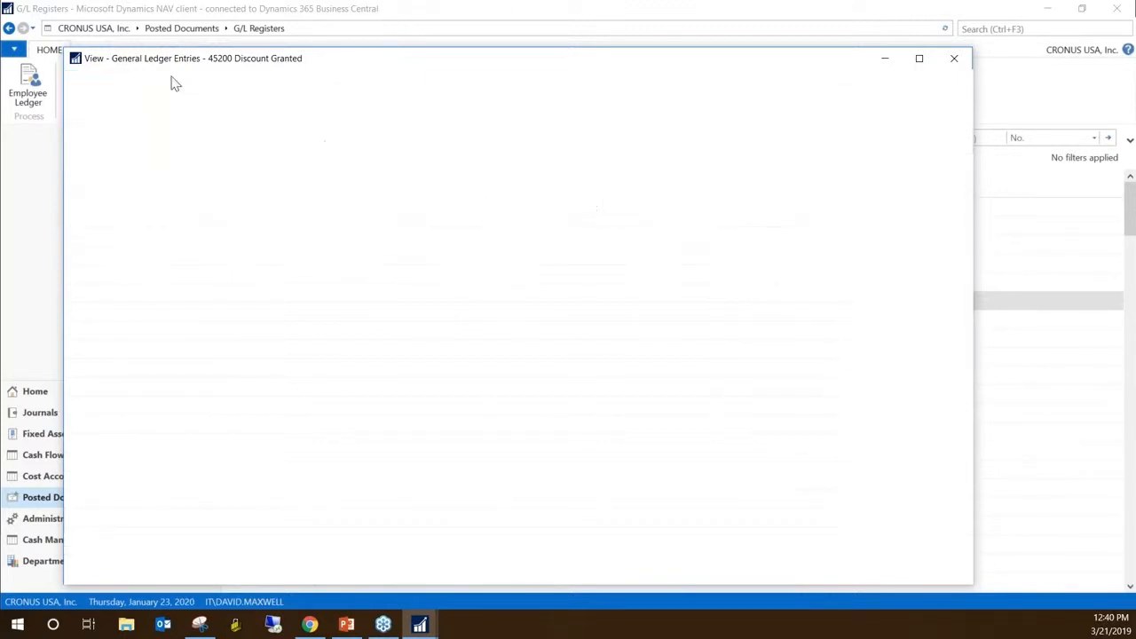
Open register 120's customer ledger entries, add the Source Code and User ID columns to the list, and close it
left_click(131, 87)
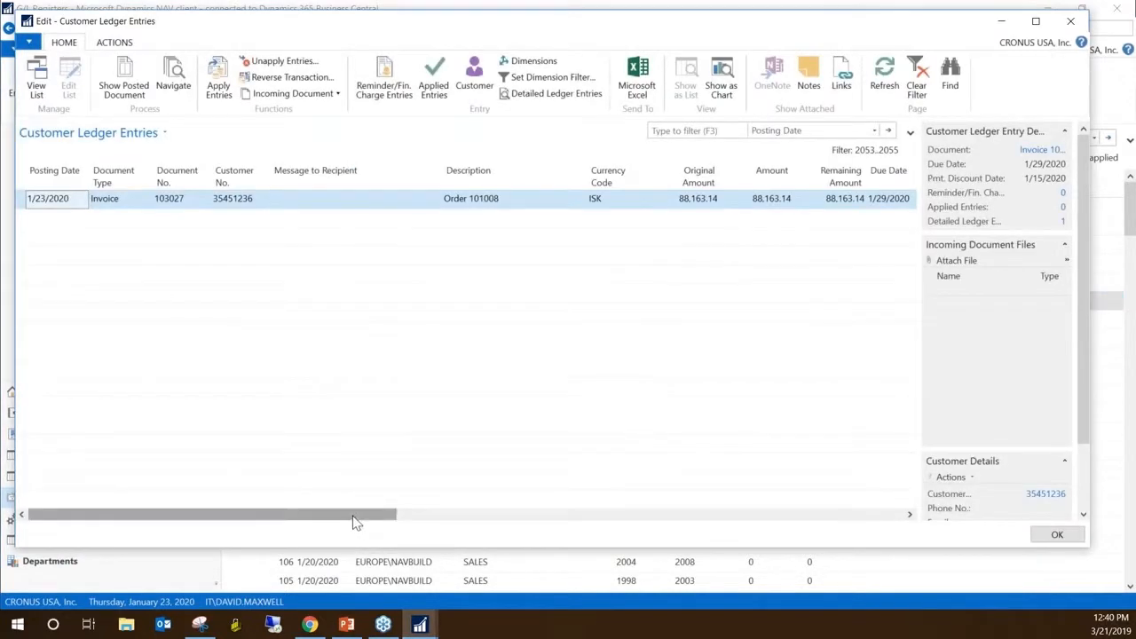
left_click_drag(352, 521, 331, 510)
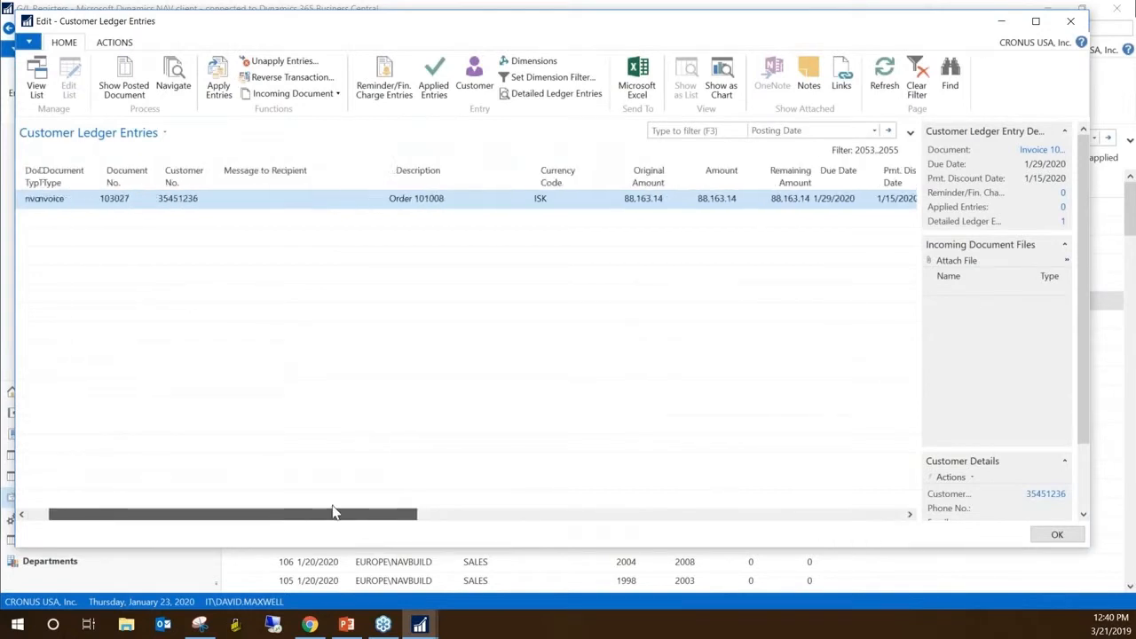
right_click(317, 173)
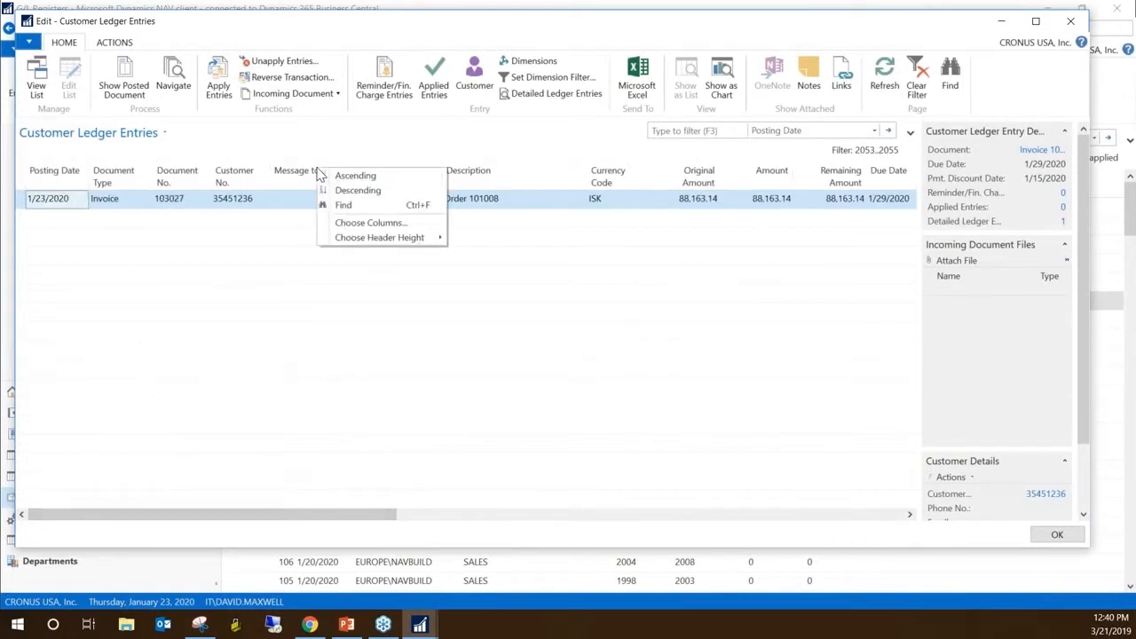
left_click(383, 226)
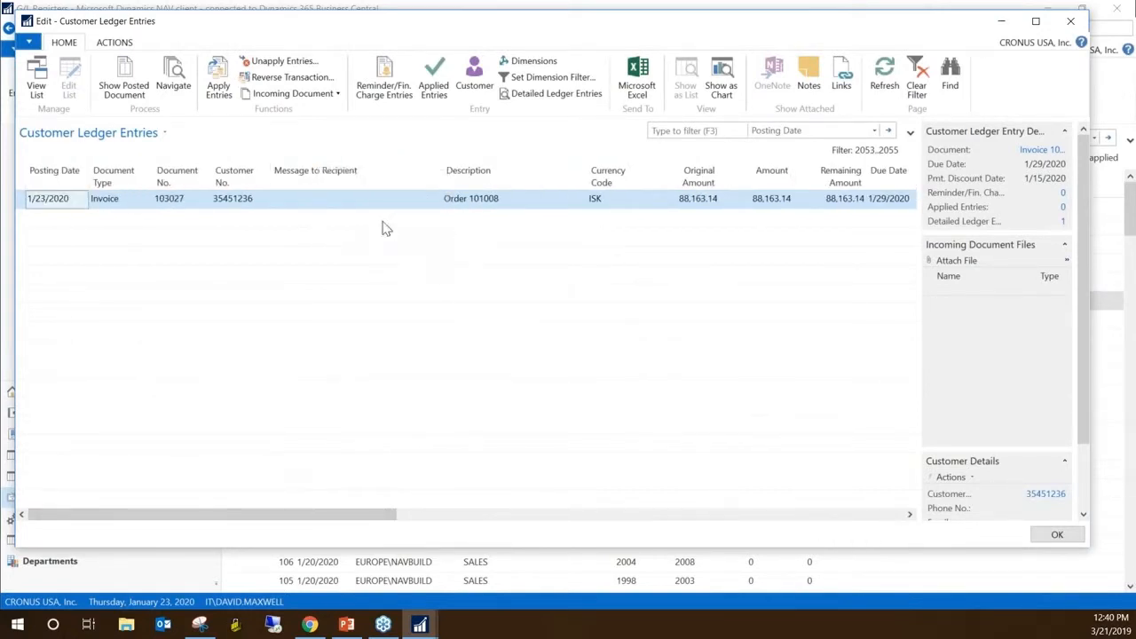
left_click_drag(412, 302, 418, 338)
left_click(329, 368)
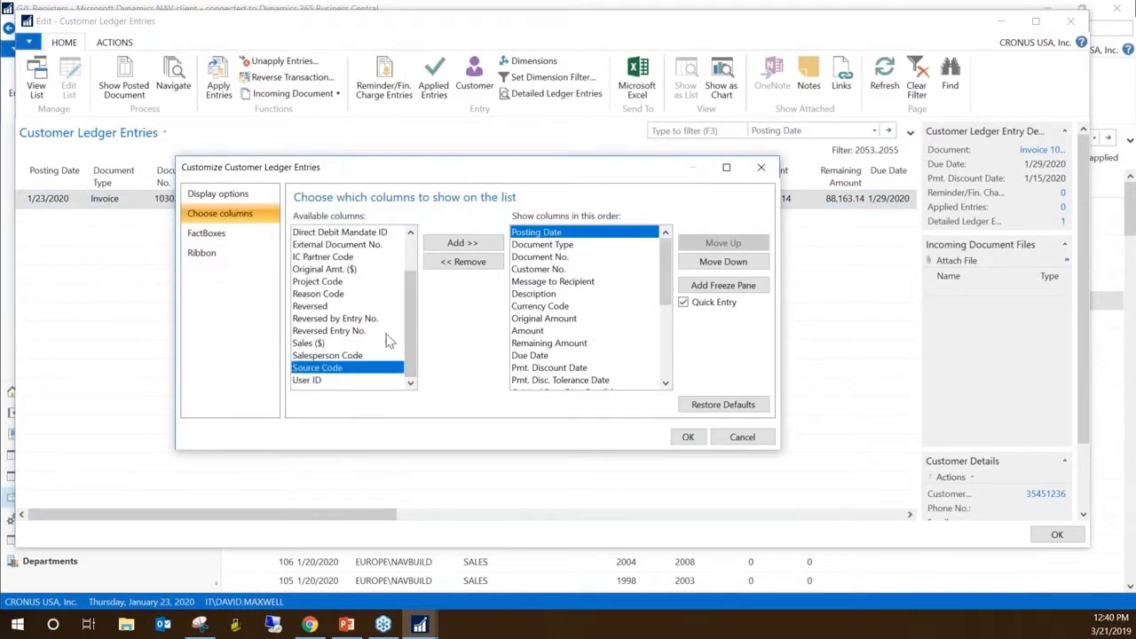
left_click(474, 246)
left_click(473, 244)
left_click(688, 436)
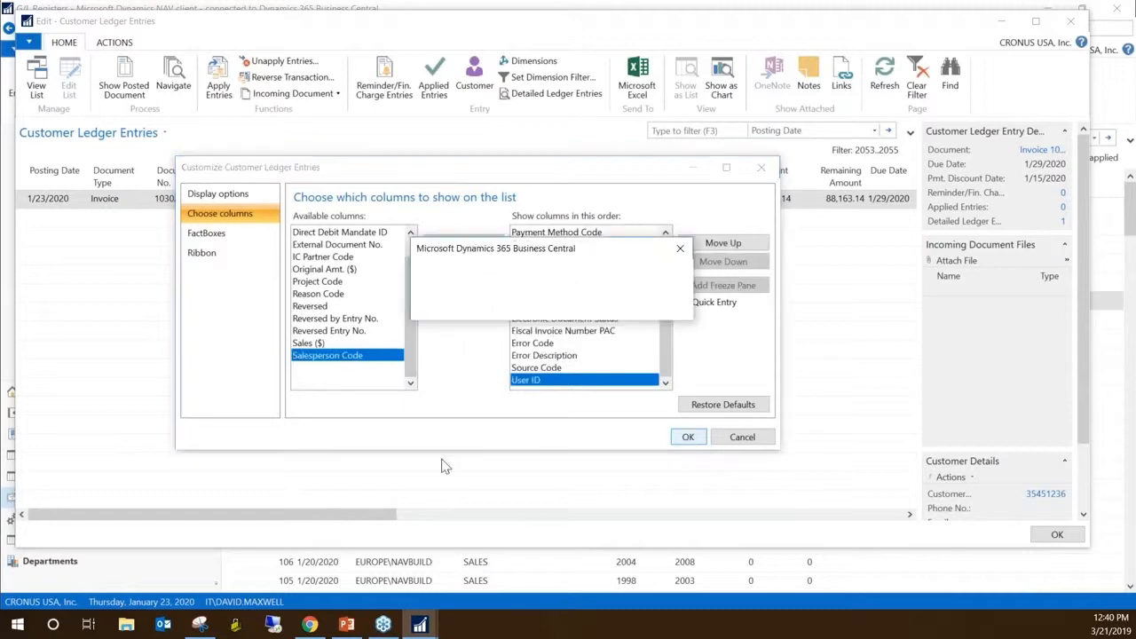
left_click(655, 307)
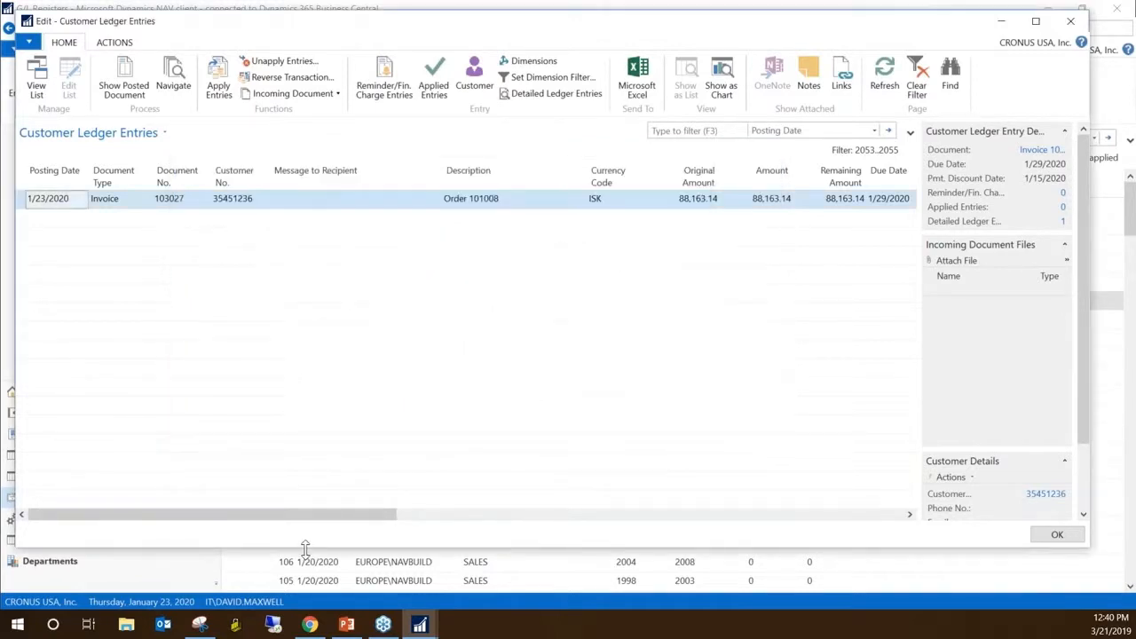
key("Escape")
Reopen register 120's customer ledger entries, check the Source Code and User ID columns, and close the list
left_click(126, 84)
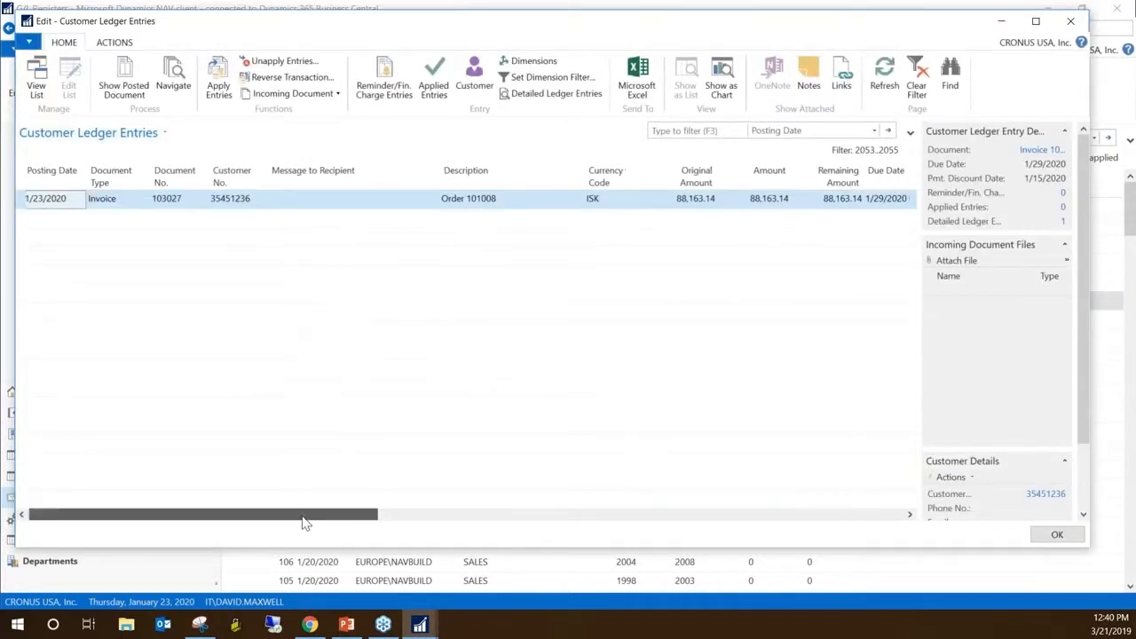
left_click_drag(302, 521, 849, 524)
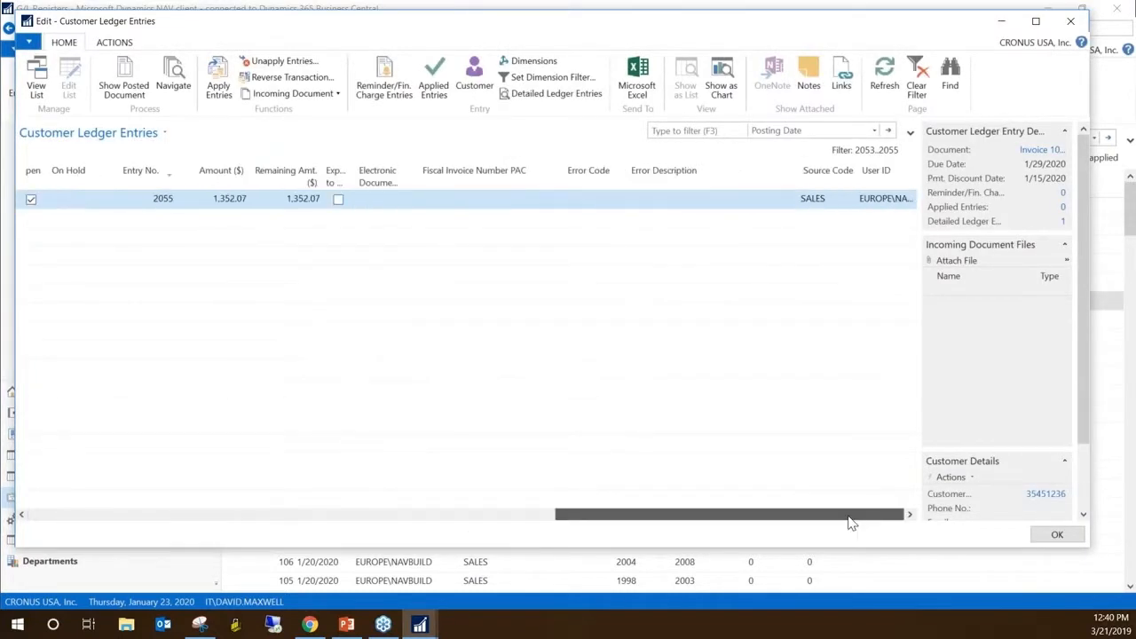
left_click(822, 203)
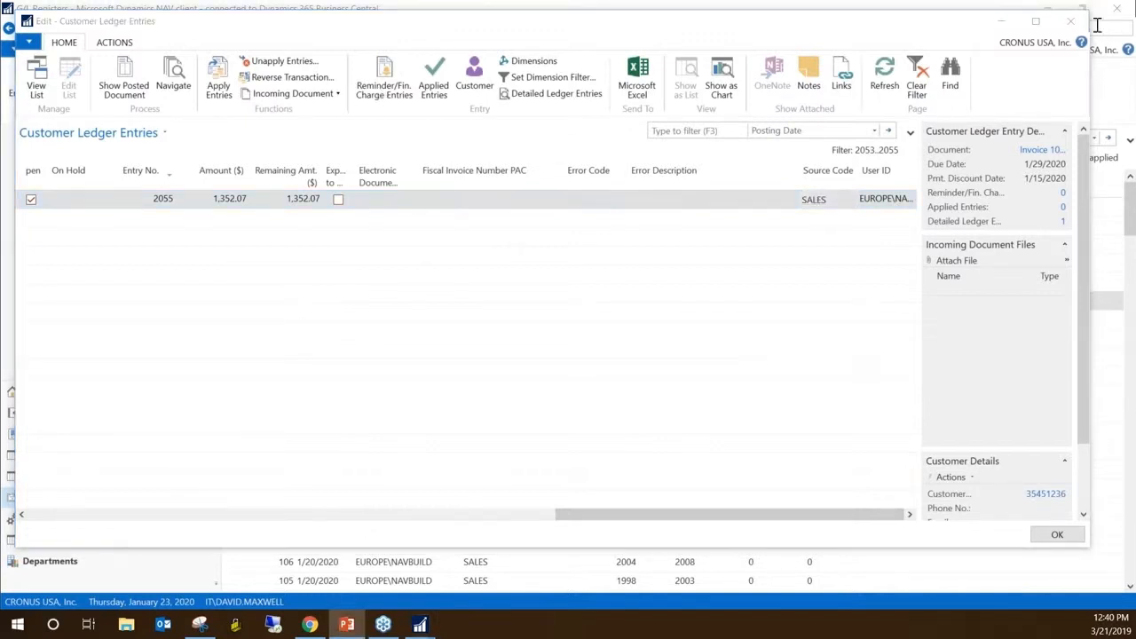
left_click(1069, 27)
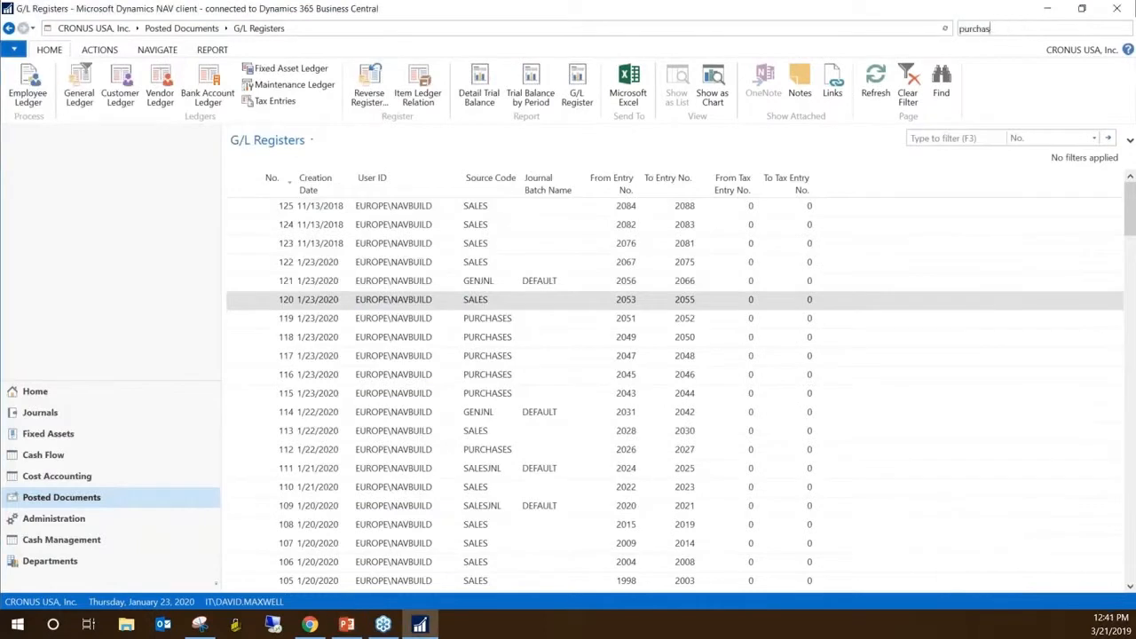
Search for "purchase invoice", open the Purchase Invoices list, and show the approval entries of the Progressive Home Furnishings invoice
type("purchase invoice")
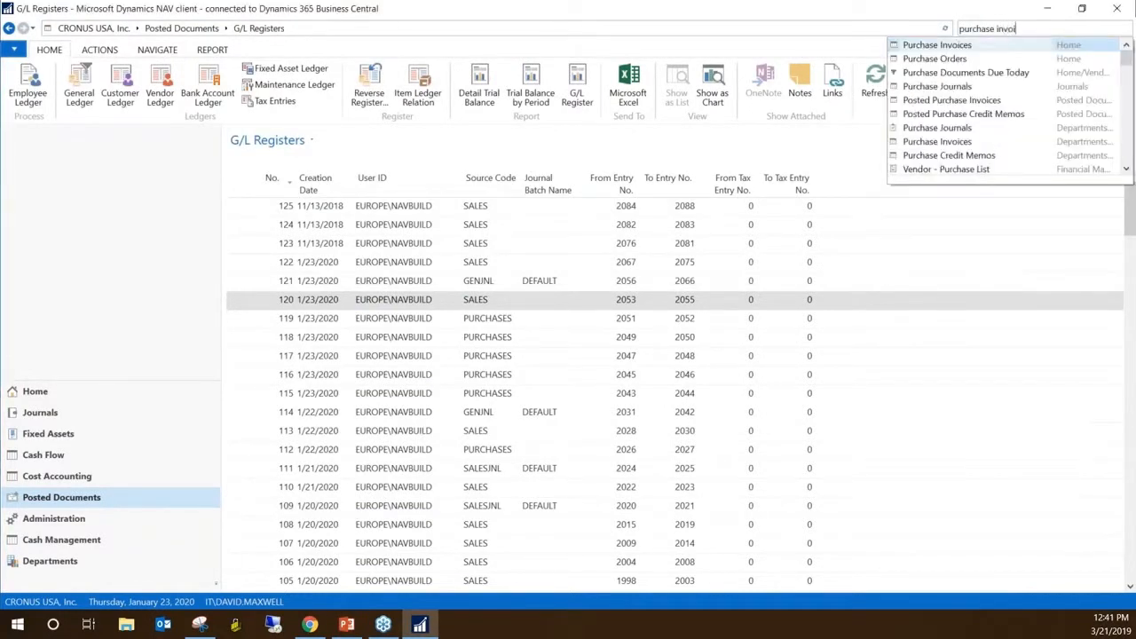
left_click(938, 46)
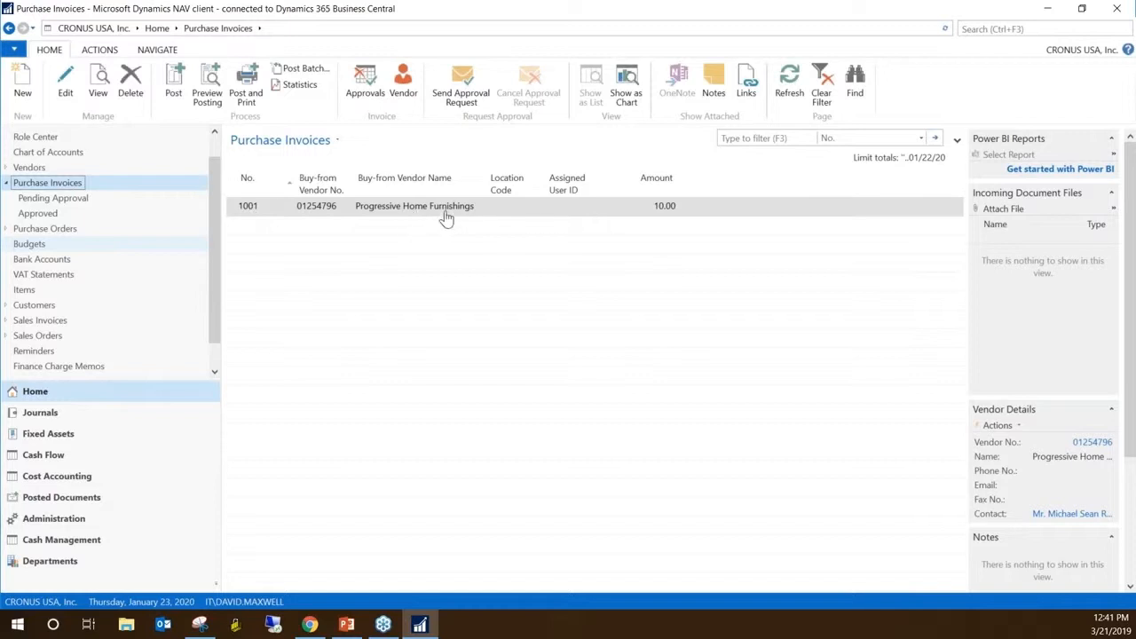
left_click(375, 78)
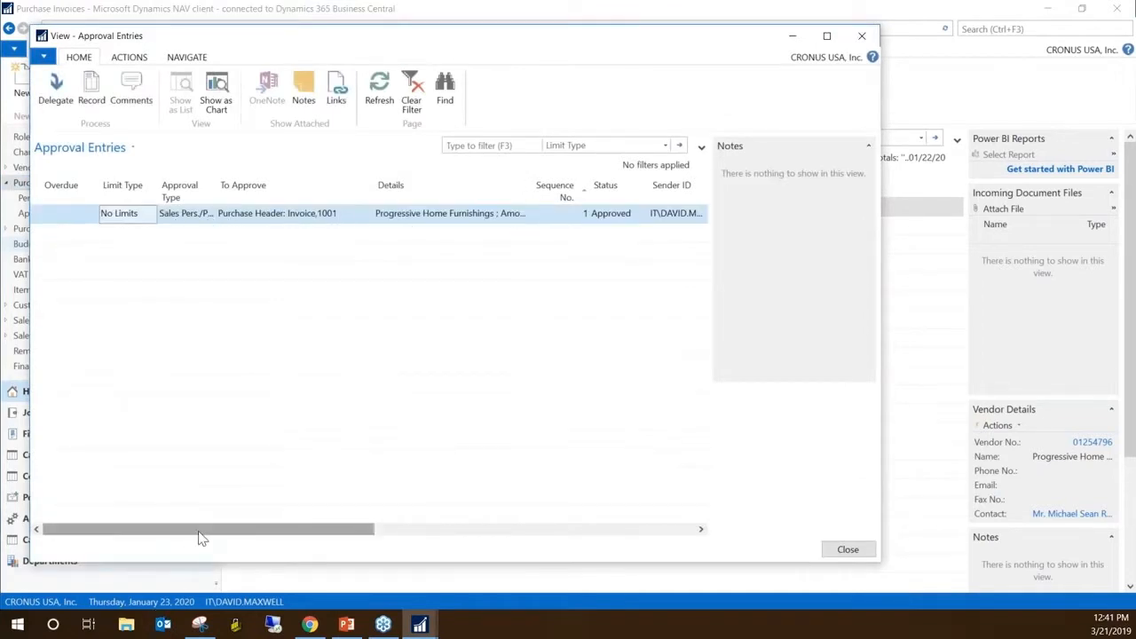
Widen the Sender ID column in the invoice's approval entries and examine the status, sender and approver
left_click_drag(200, 538, 322, 545)
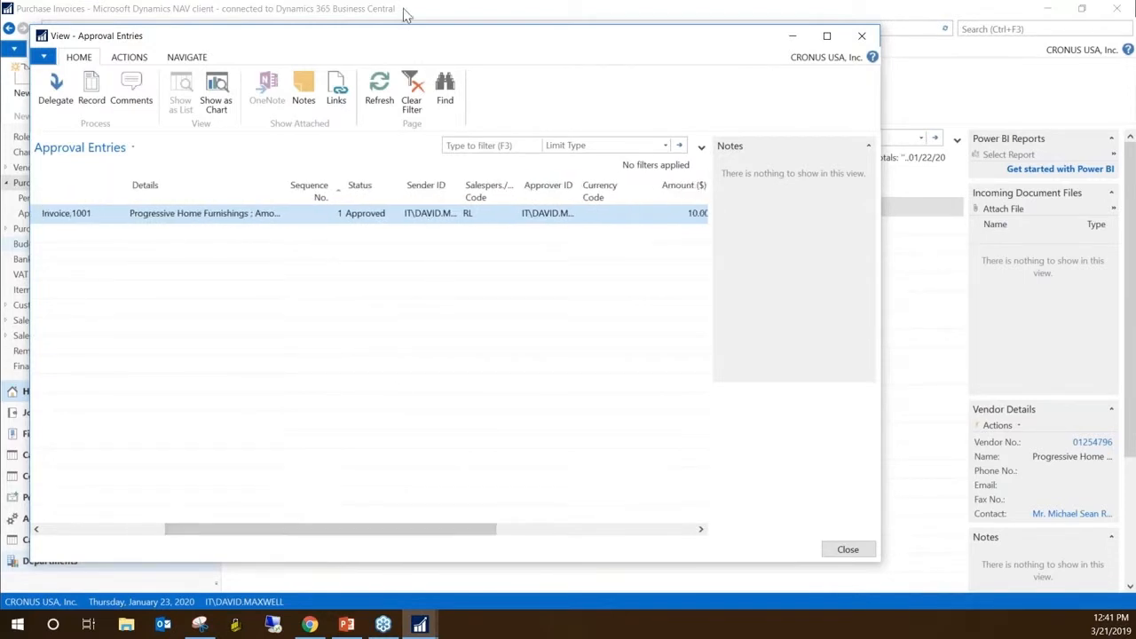
left_click_drag(404, 44, 451, 152)
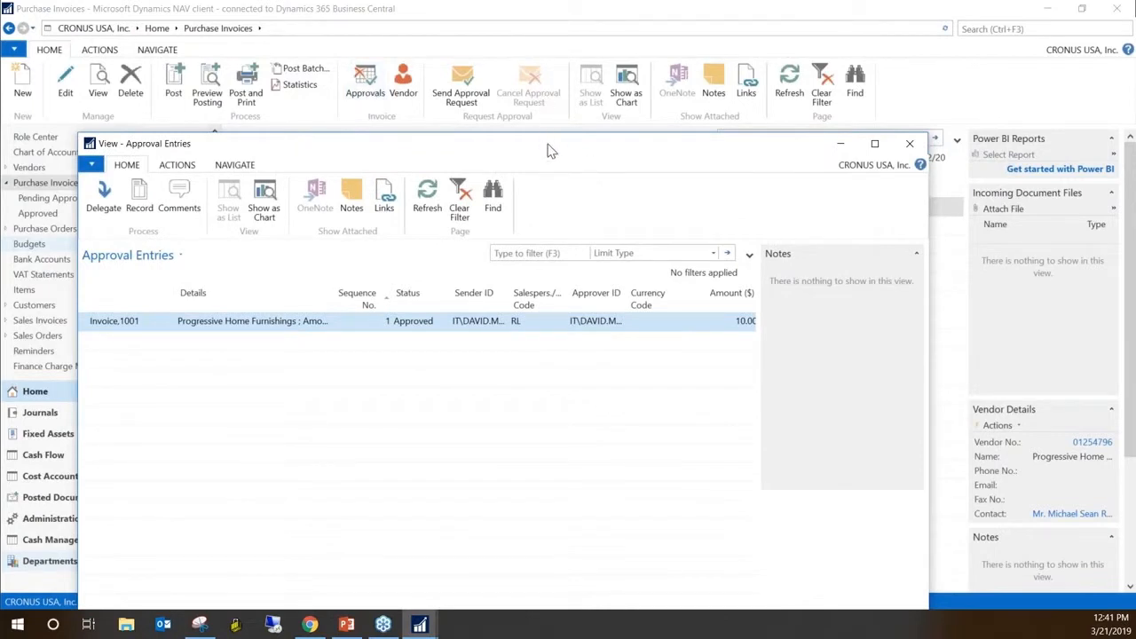
left_click_drag(550, 151, 560, 73)
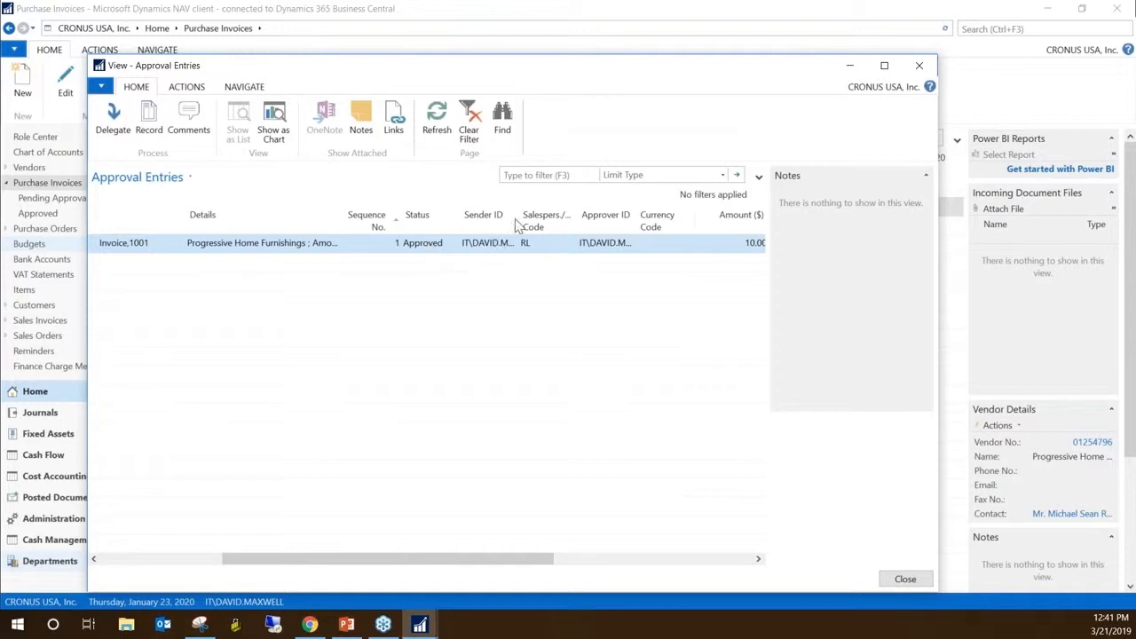
left_click_drag(516, 221, 545, 222)
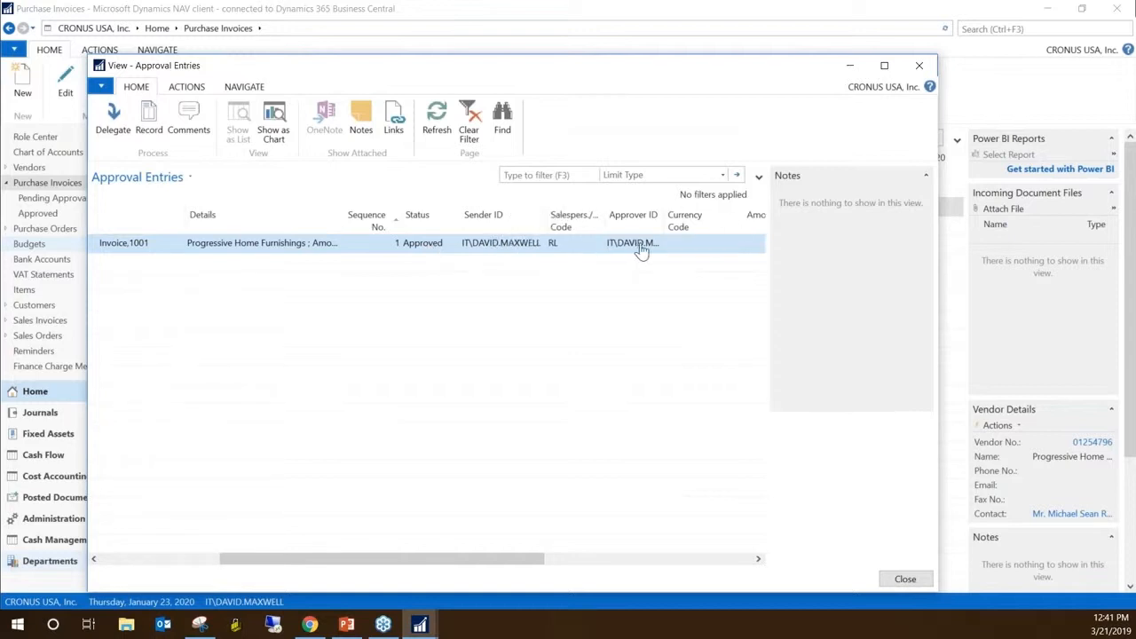
Widen the Approver ID column, examine the invoice's approval details, amount and date-time fields, and close the approval entries
left_click_drag(664, 222, 699, 222)
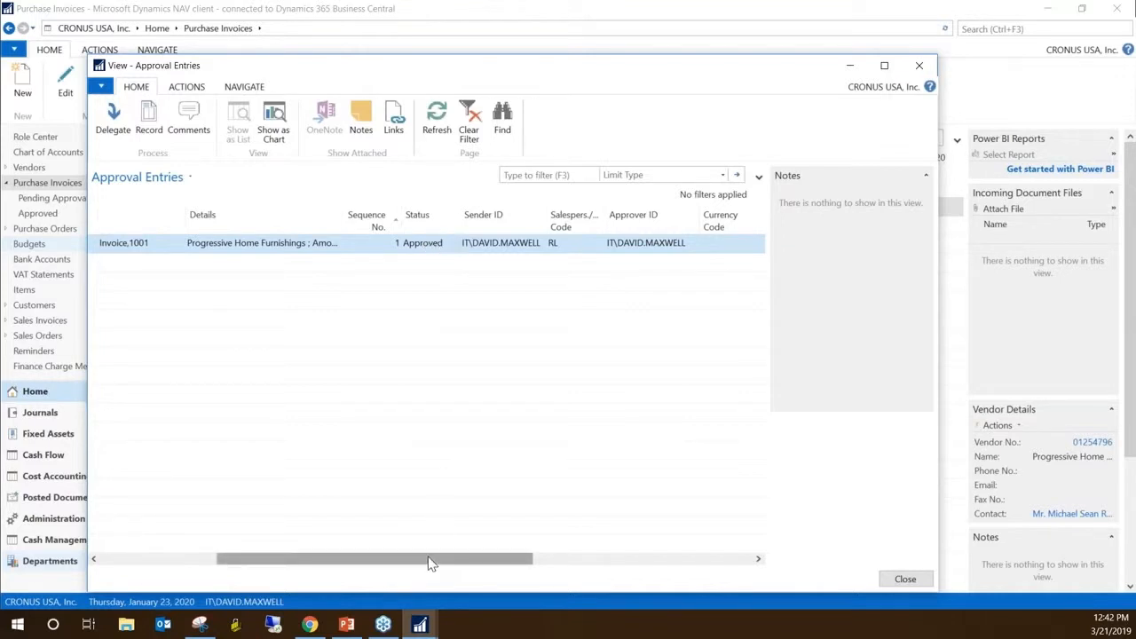
left_click_drag(430, 562, 272, 559)
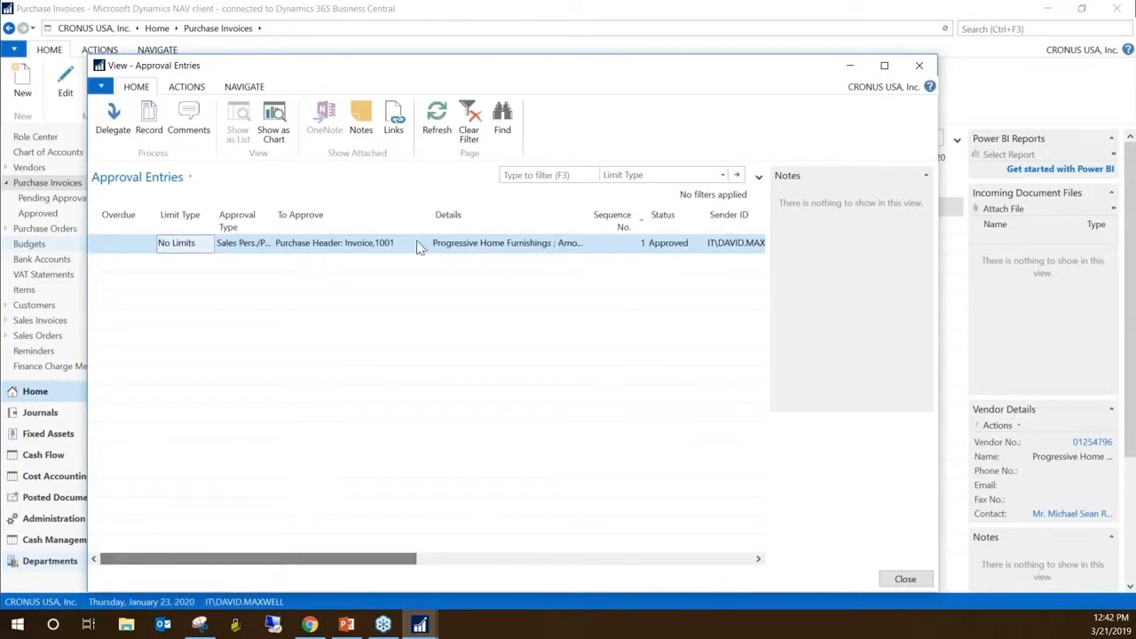
left_click_drag(346, 563, 683, 576)
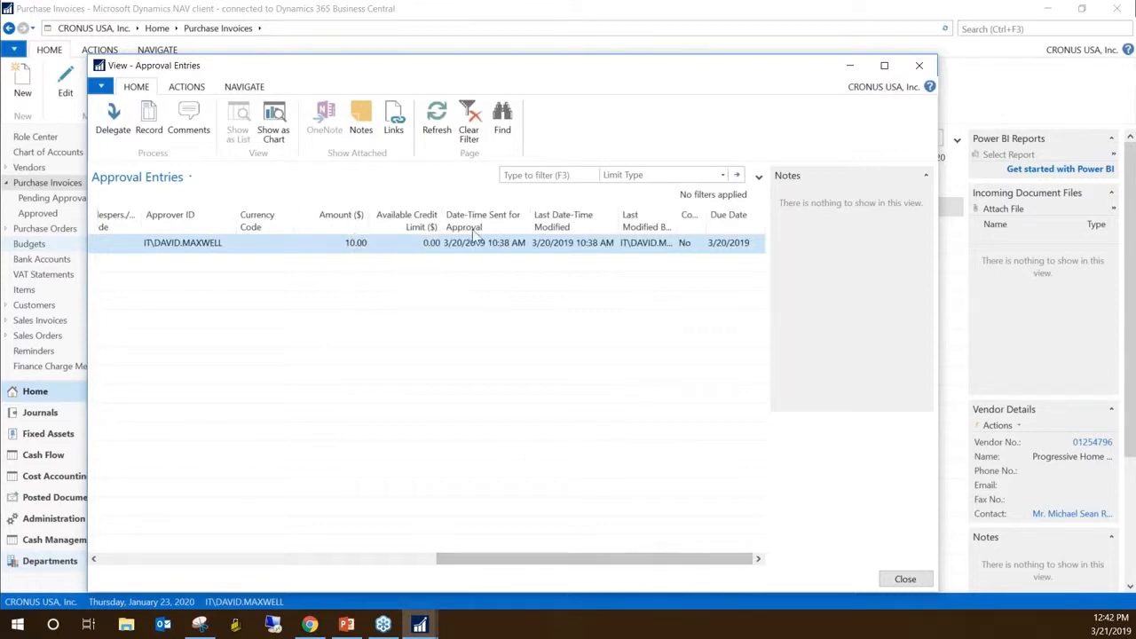
left_click_drag(703, 561, 299, 578)
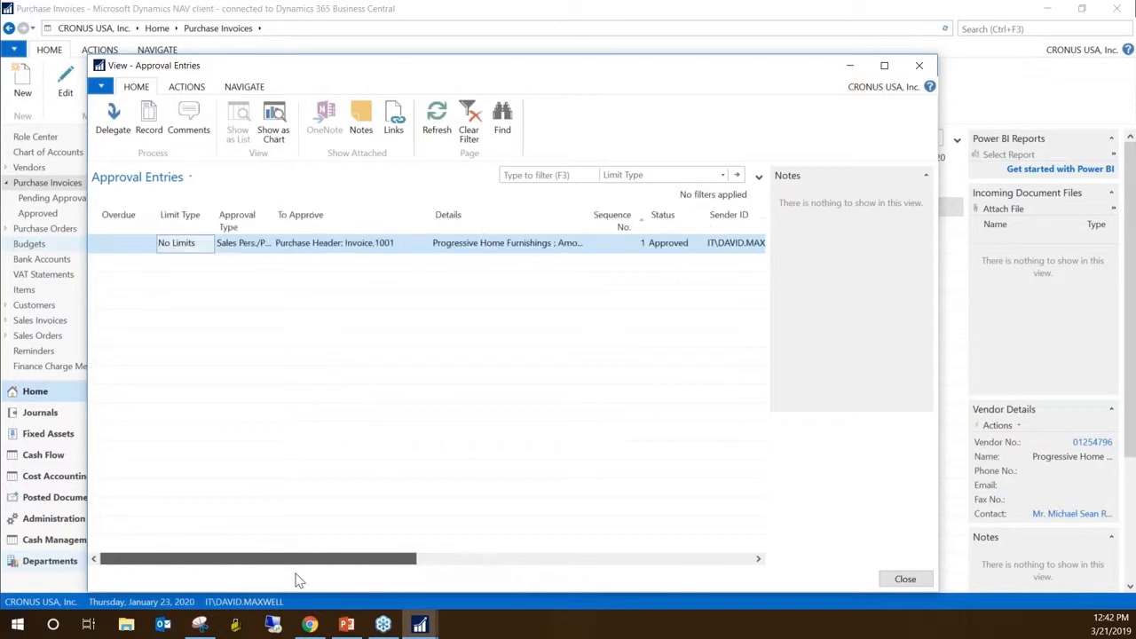
left_click(920, 69)
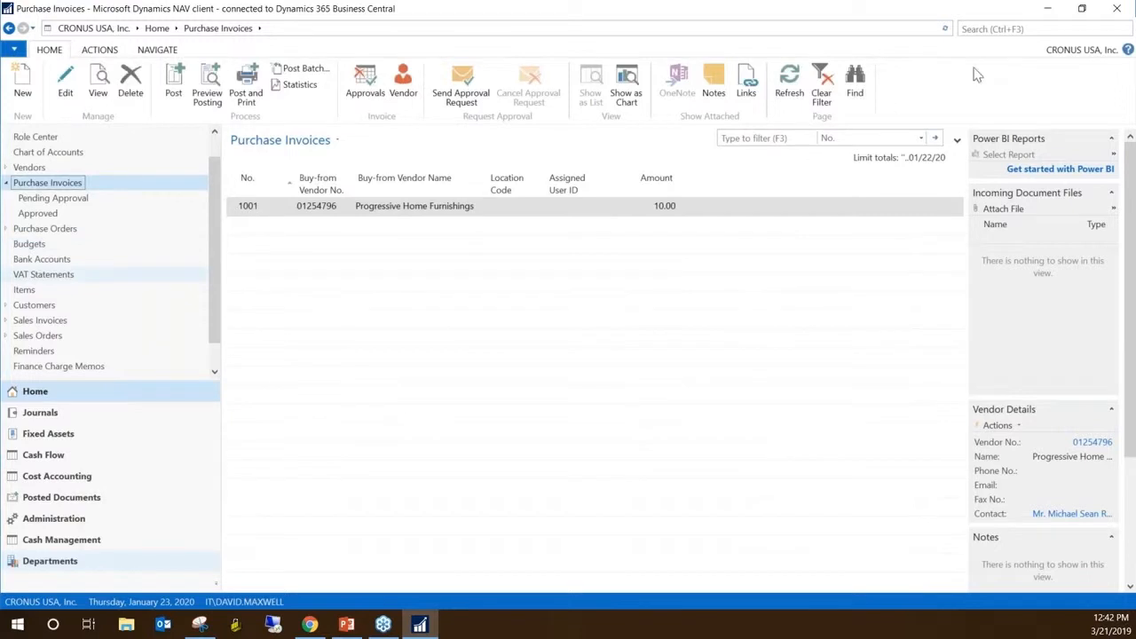
Search for "User", open User Setup, and widen the Register Time and Salespers./Purch. Code columns
left_click(972, 30)
type("User")
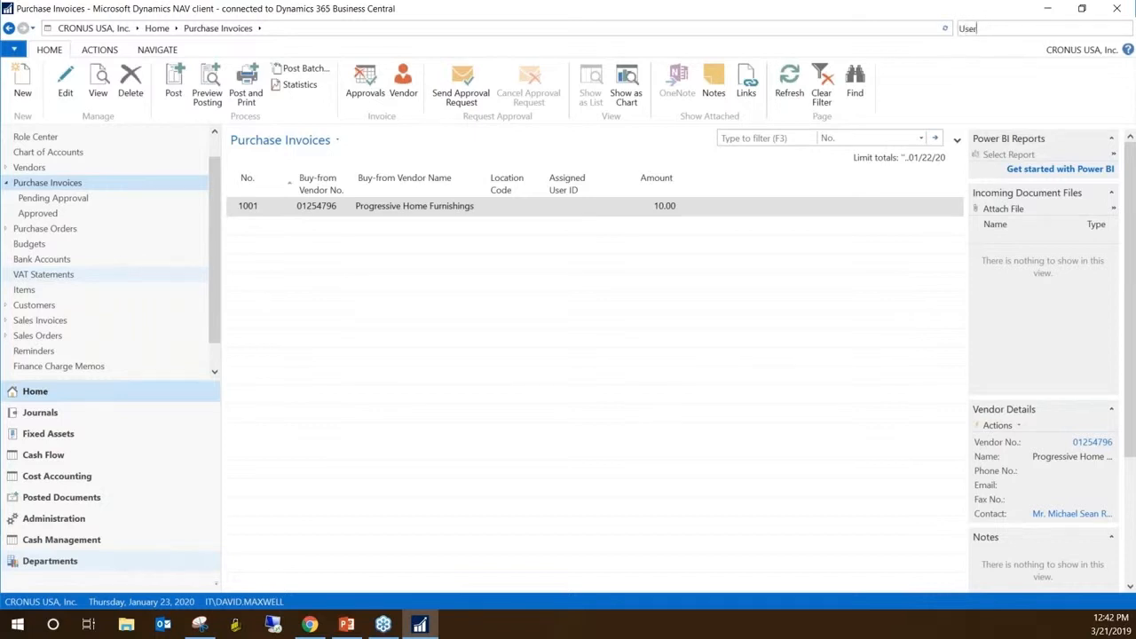
left_click(928, 114)
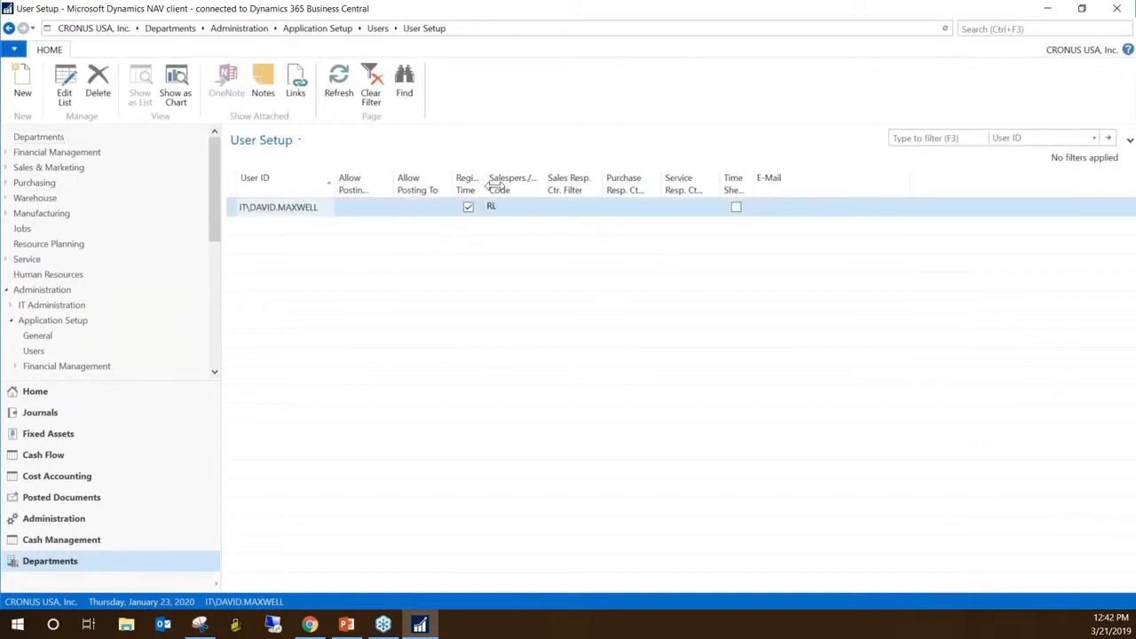
left_click_drag(494, 185, 541, 187)
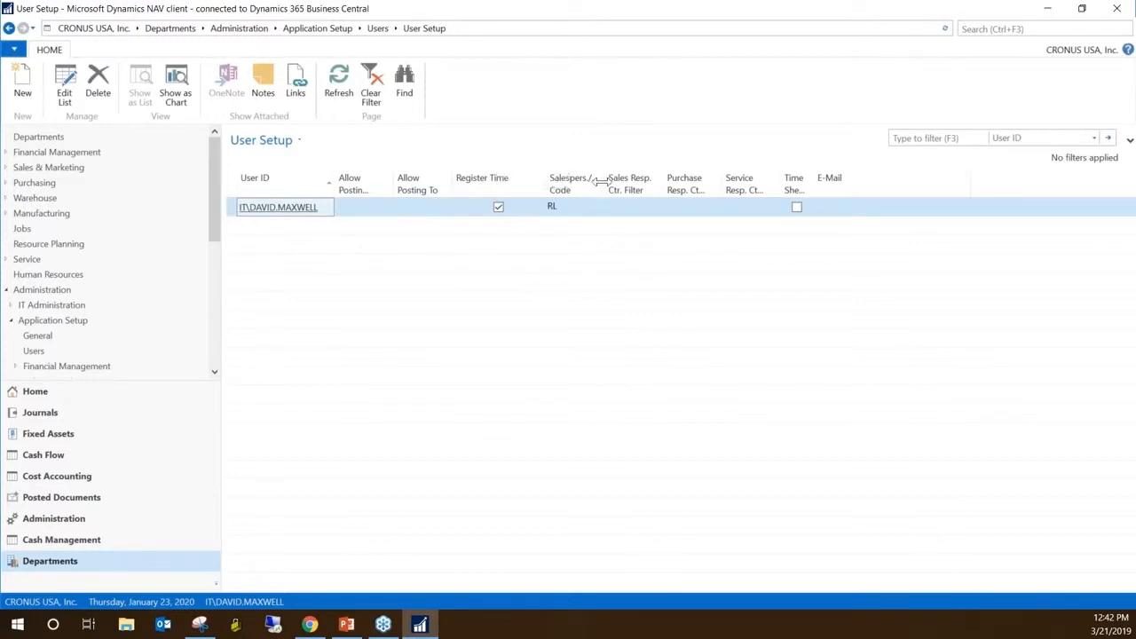
left_click_drag(612, 180, 635, 180)
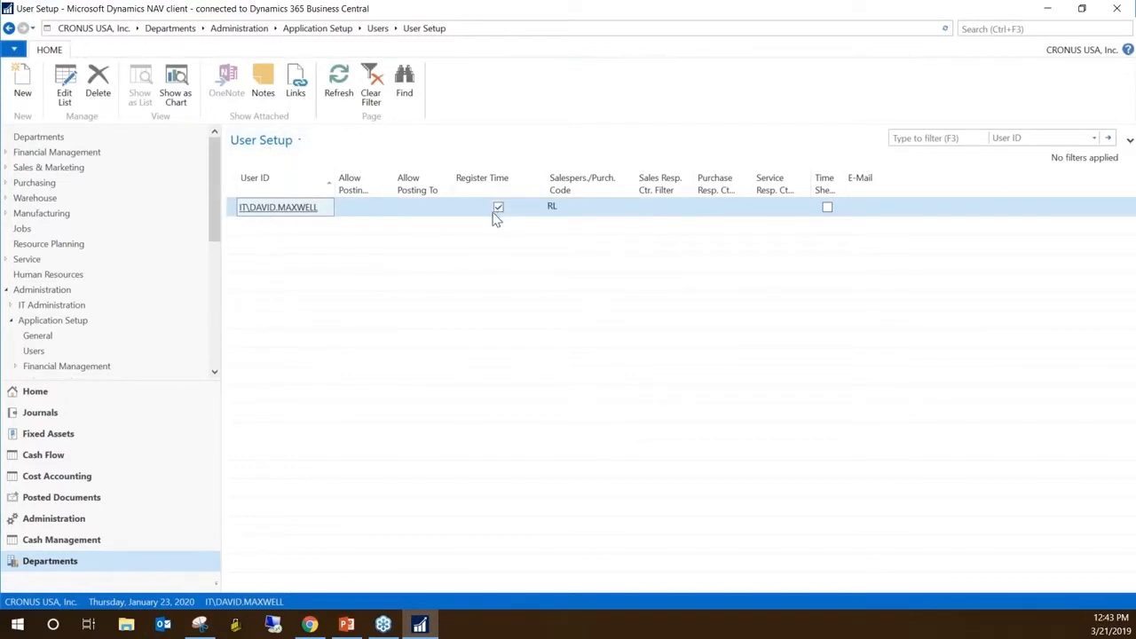
Search for "time regist" and open the Time Registers list
left_click(997, 27)
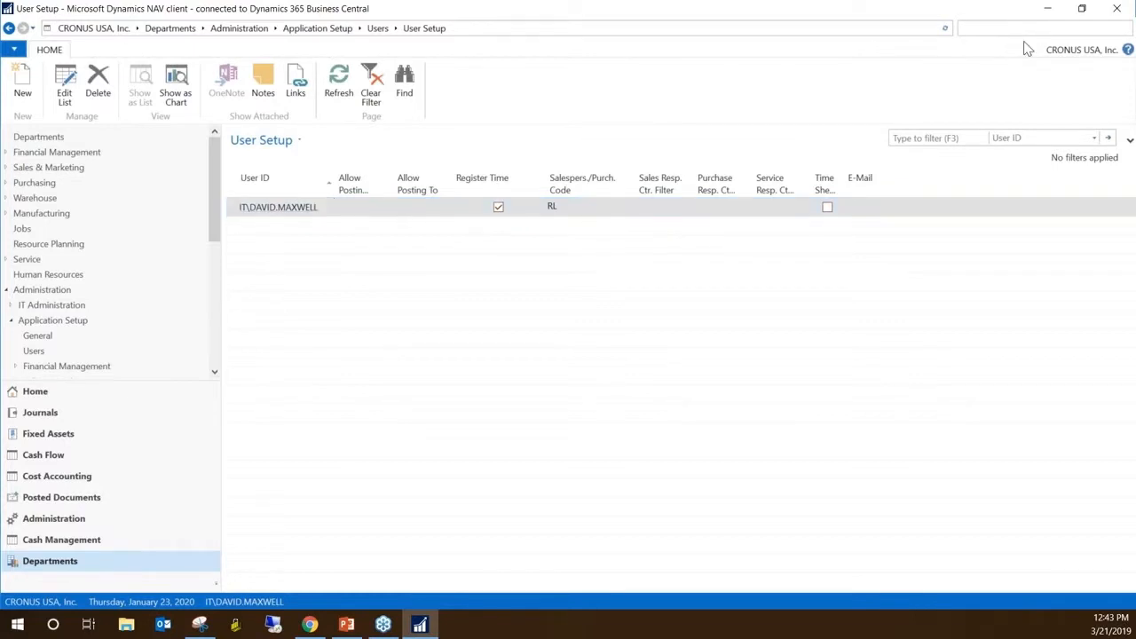
type("time regi")
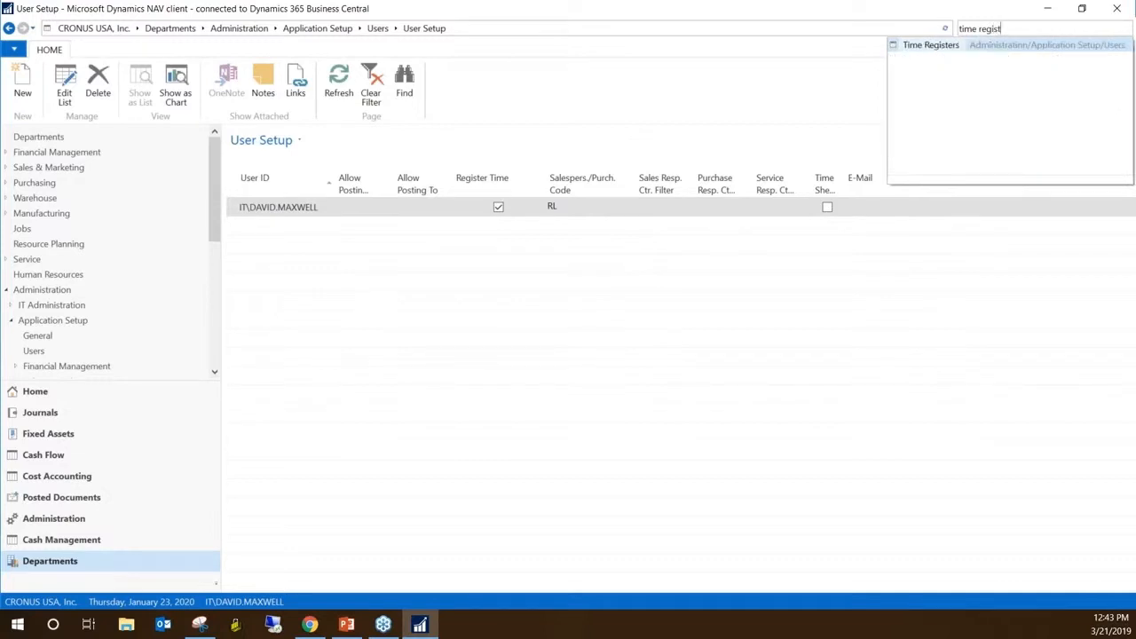
type("st")
left_click(931, 46)
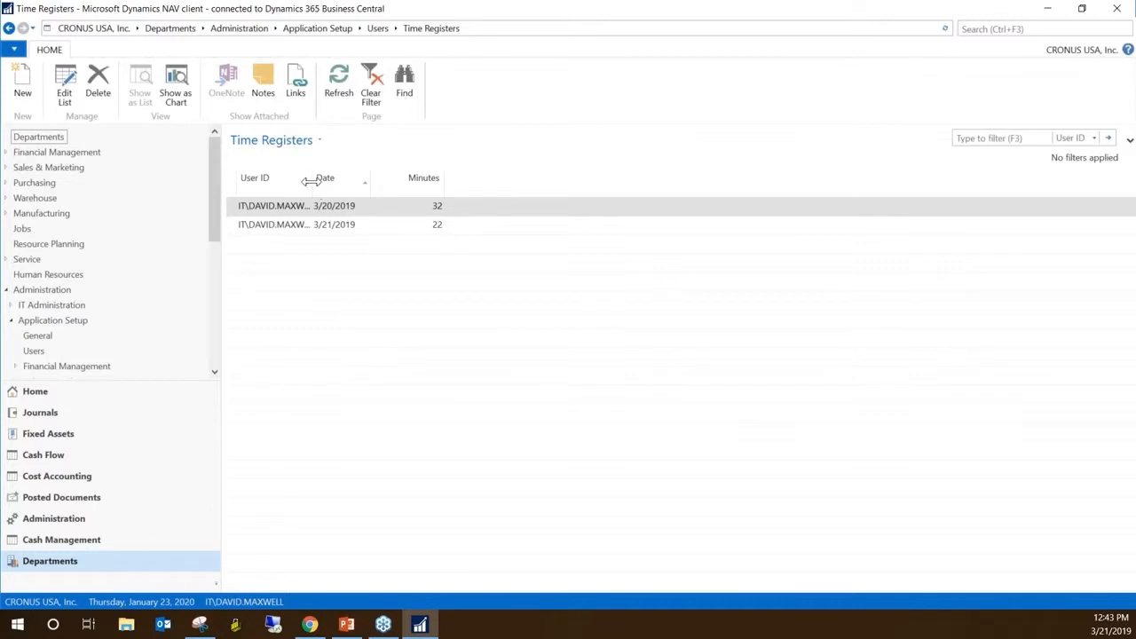
Widen the User ID, Date and Minutes columns in the Time Registers list and review the entries logged per day
left_click_drag(312, 182, 355, 183)
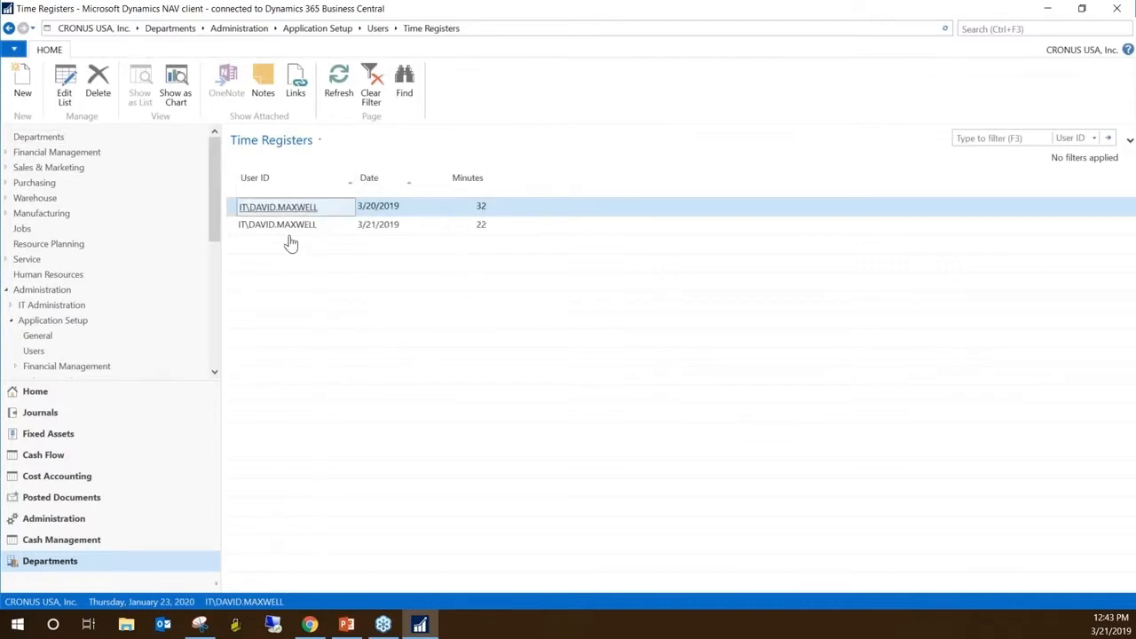
left_click(379, 226)
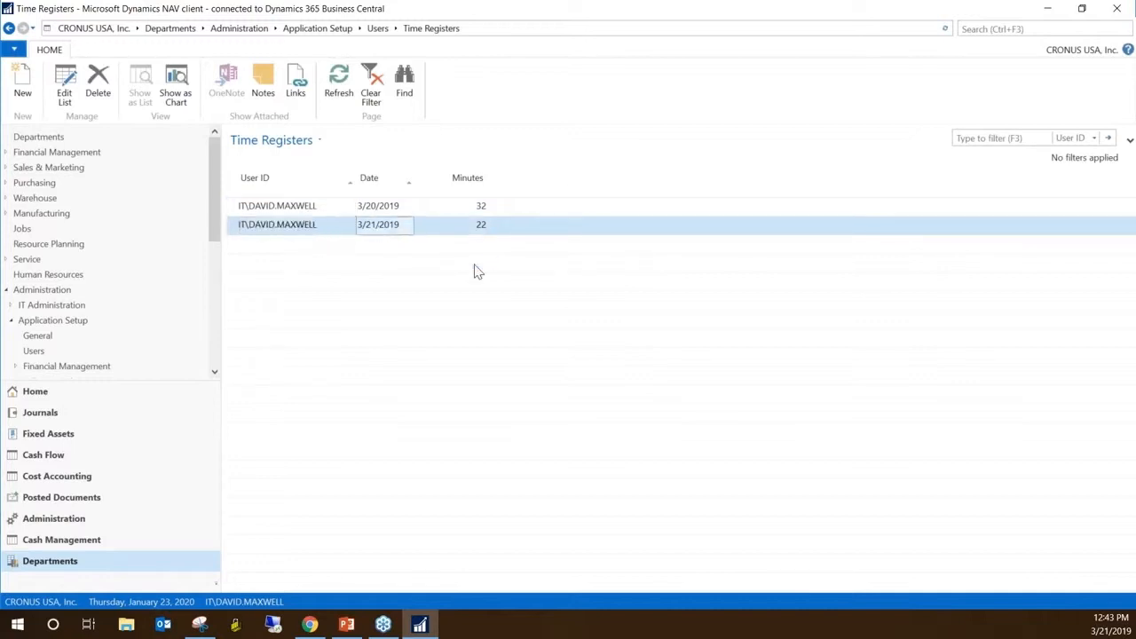
left_click_drag(431, 178, 533, 179)
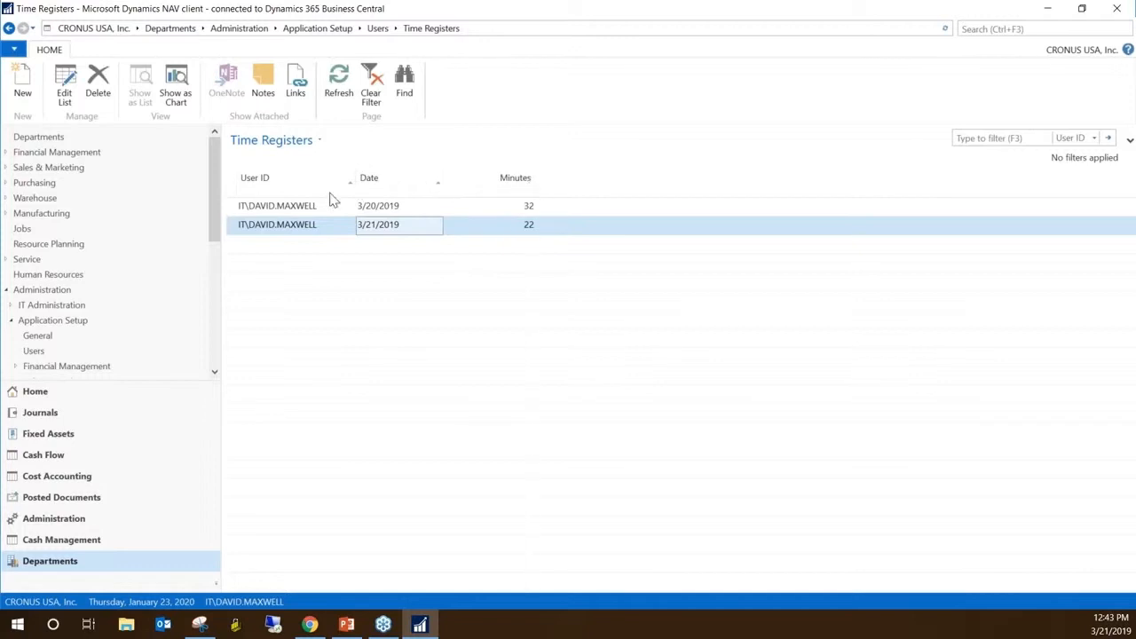
left_click_drag(369, 179, 388, 179)
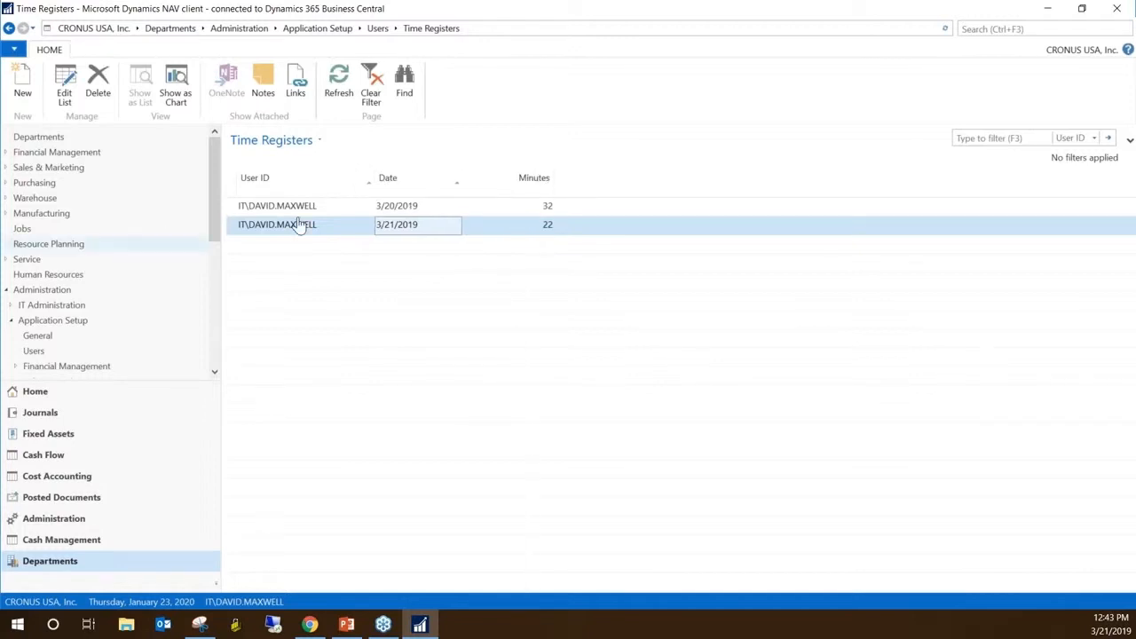
key("alt+Tab")
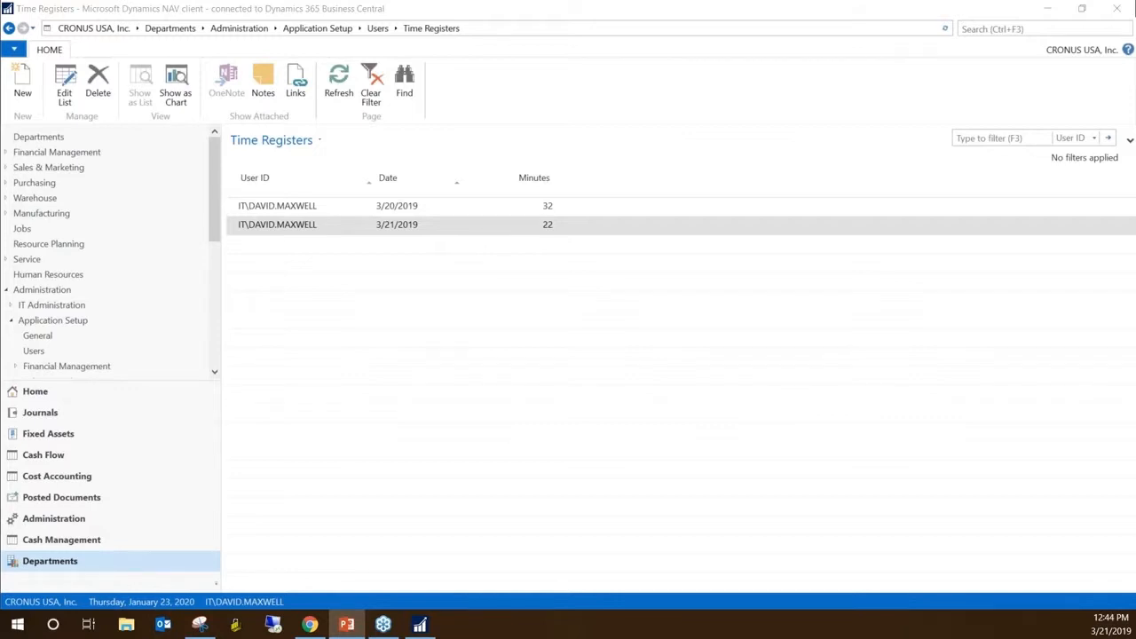
Switch the active company to CRONUS Canada, Inc
left_click(14, 52)
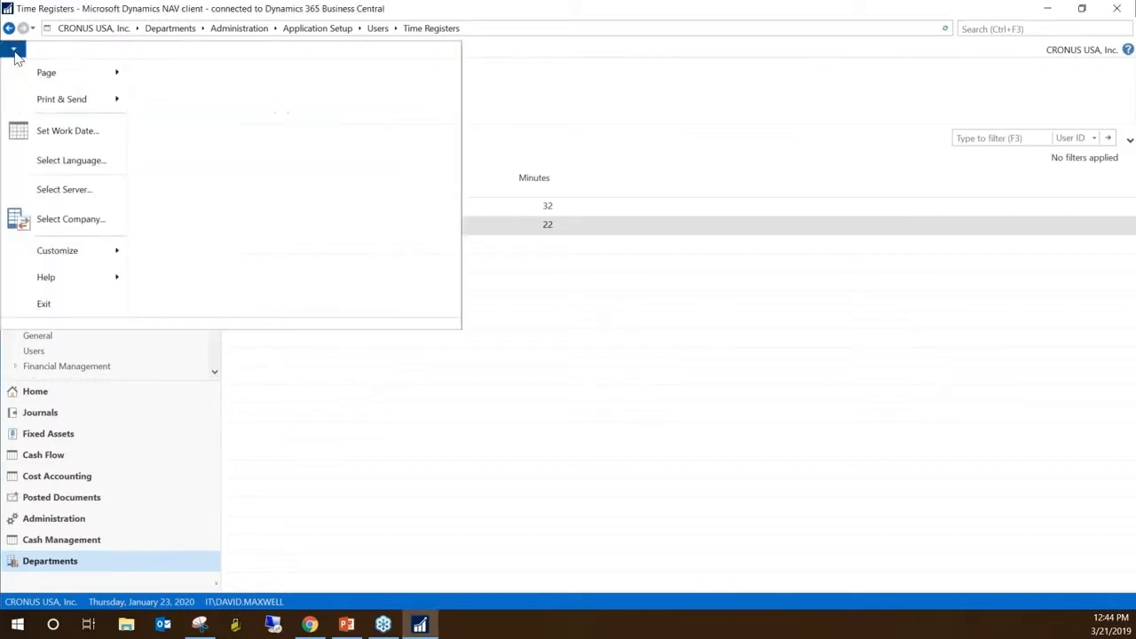
left_click(100, 229)
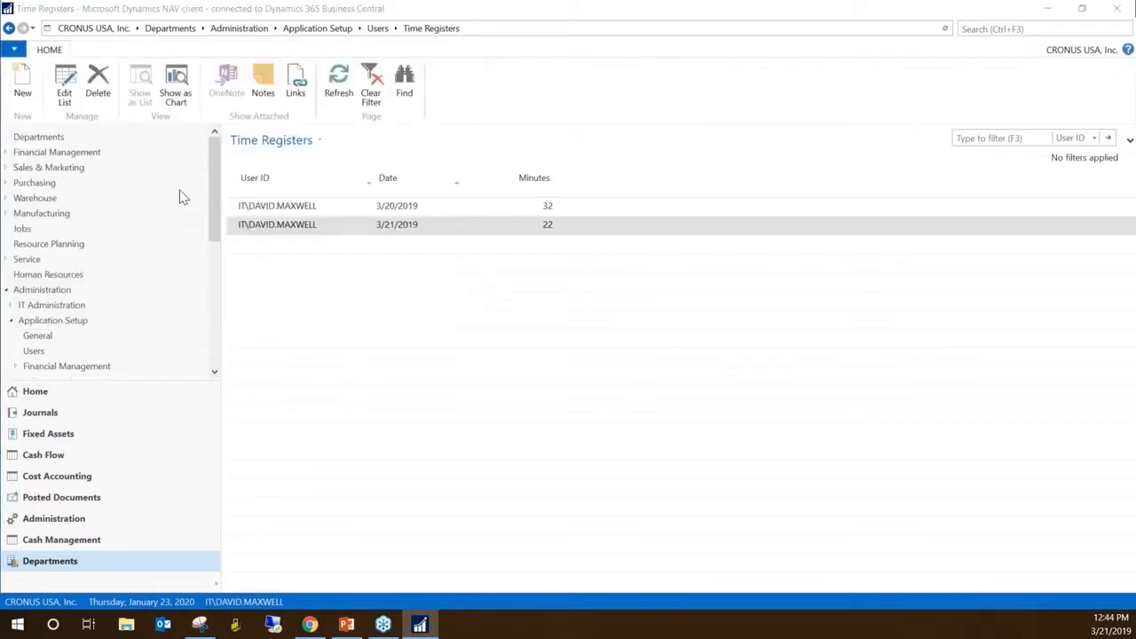
left_click(518, 184)
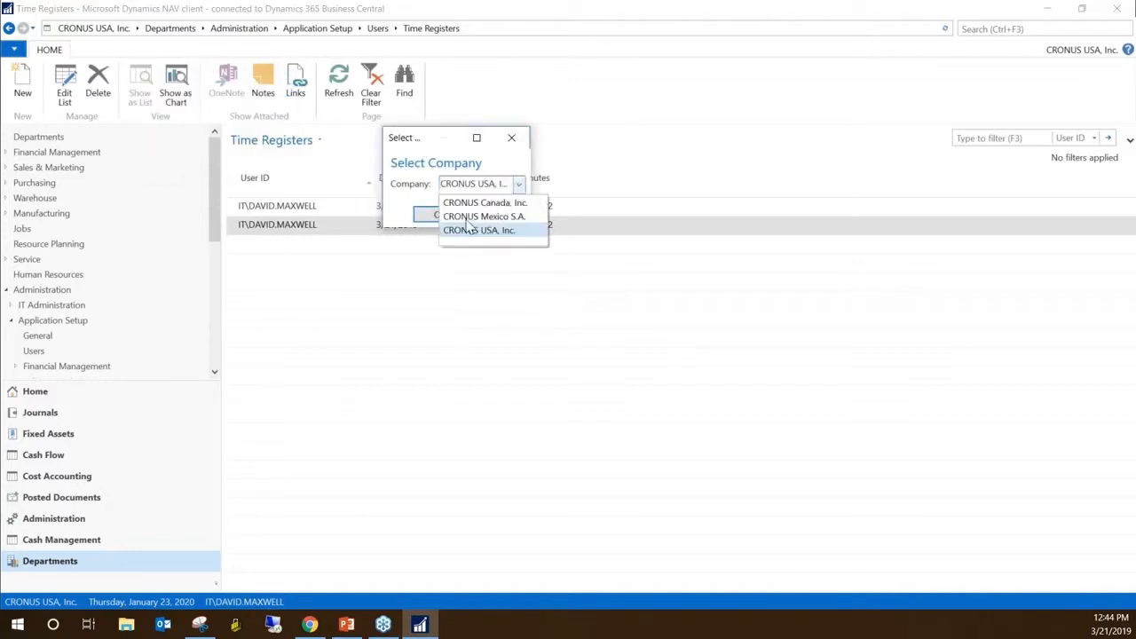
left_click(486, 203)
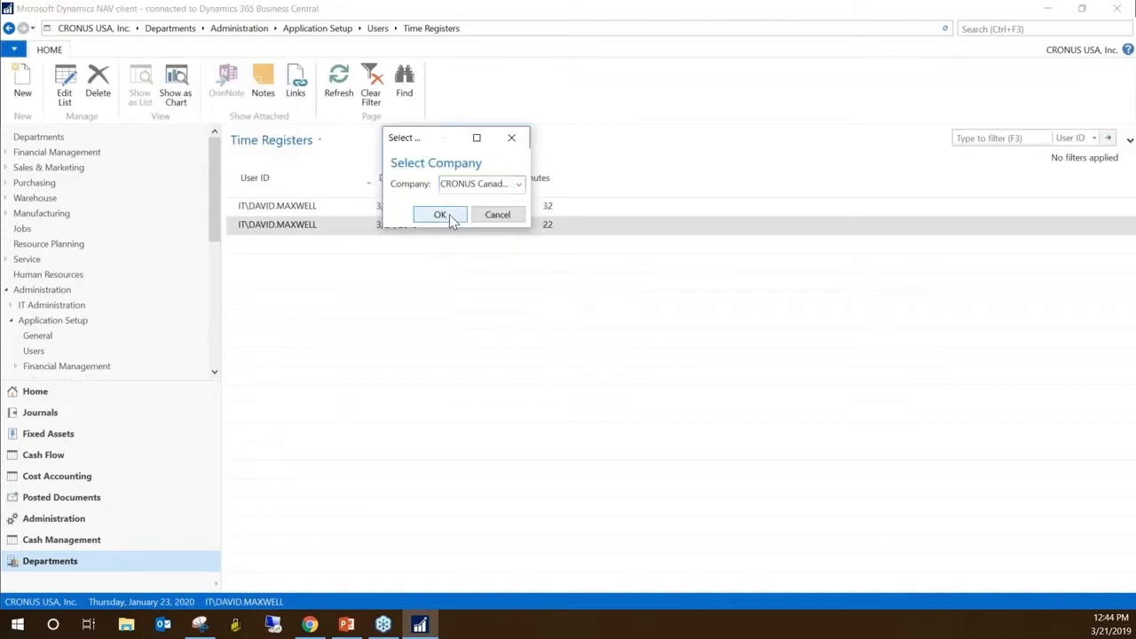
left_click(443, 216)
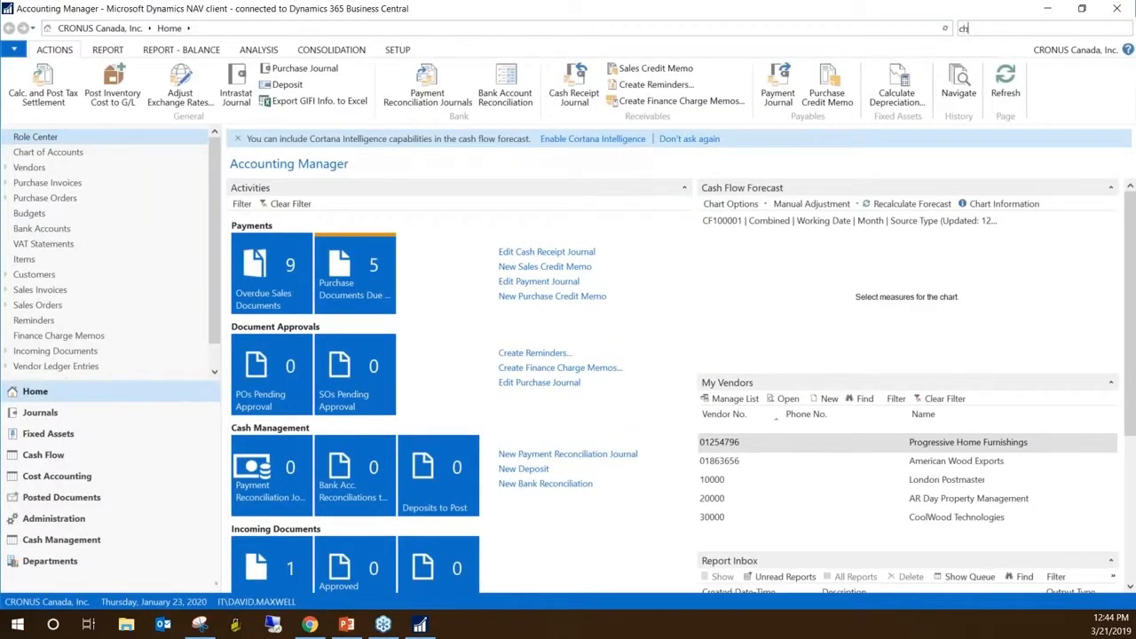
Search for "change log", open Change Log Setup, examine its table list from the first entry, and close both windows
type("change log")
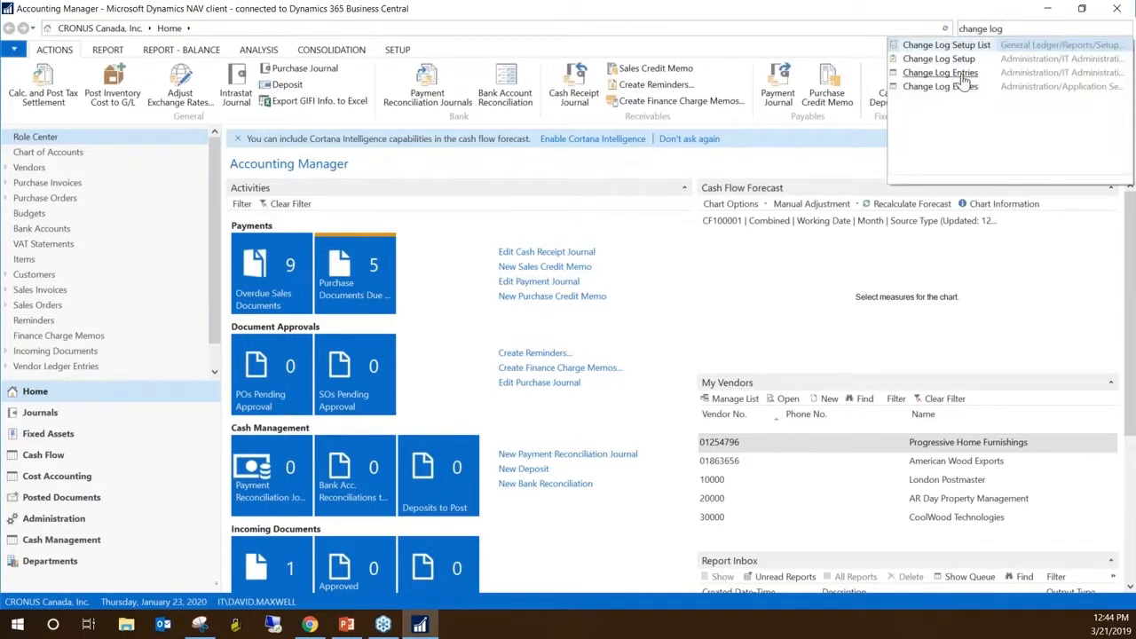
left_click(938, 59)
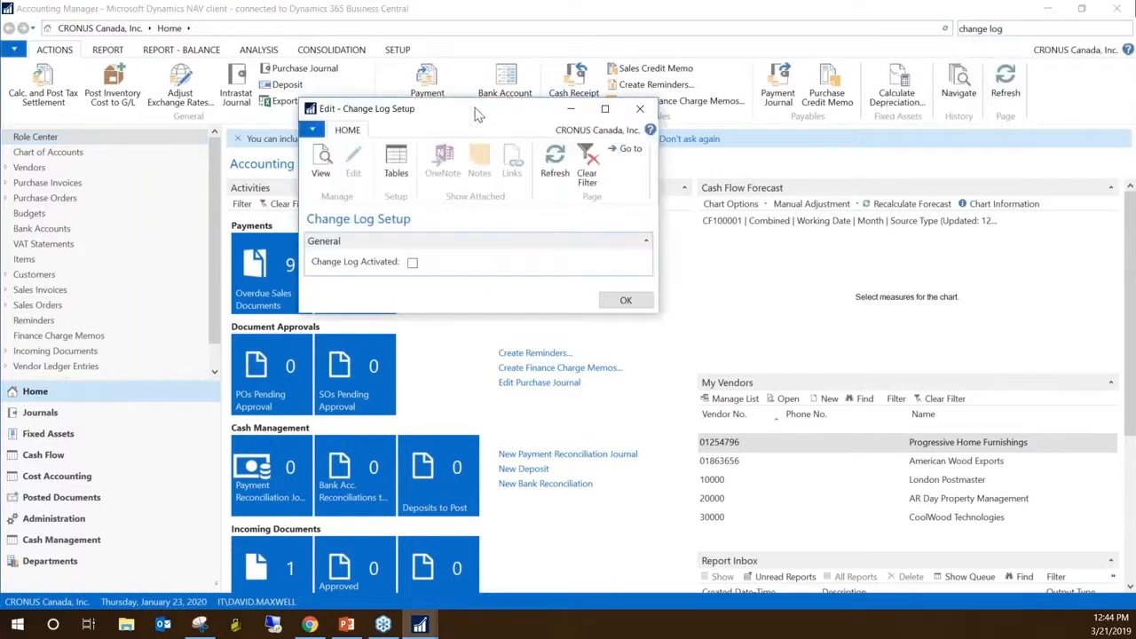
left_click(394, 163)
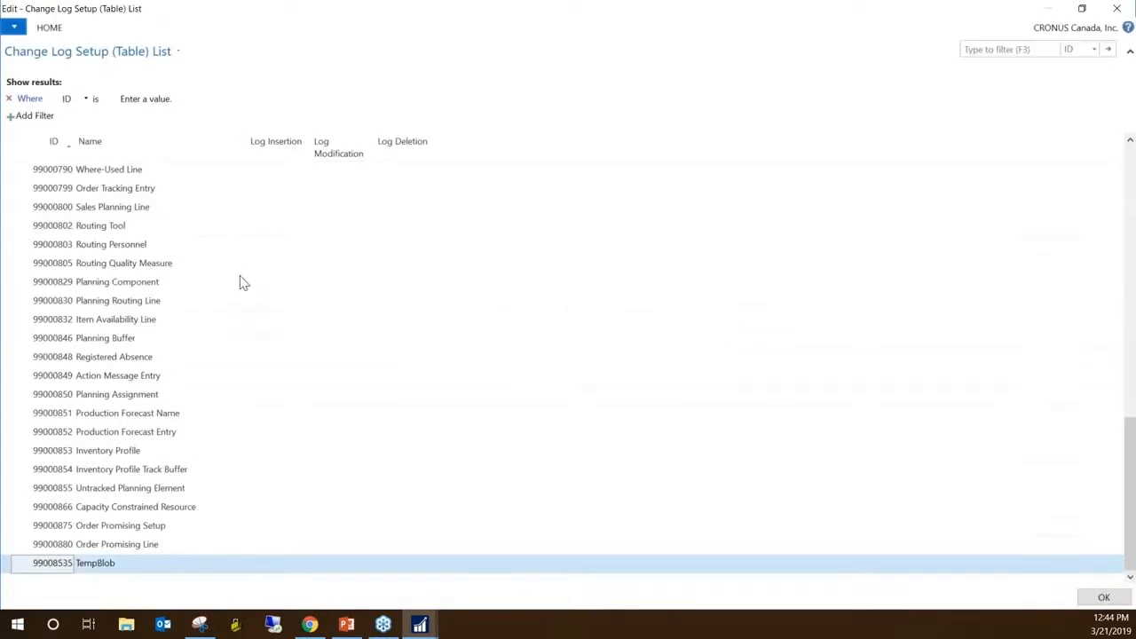
key("ctrl+Home")
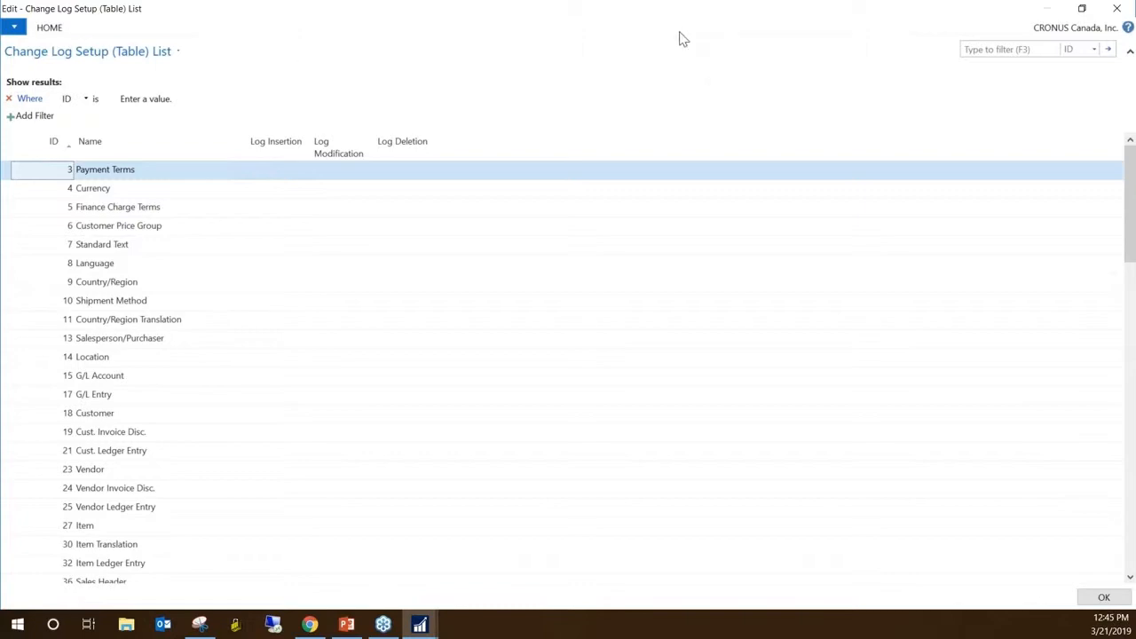
left_click_drag(740, 24, 509, 172)
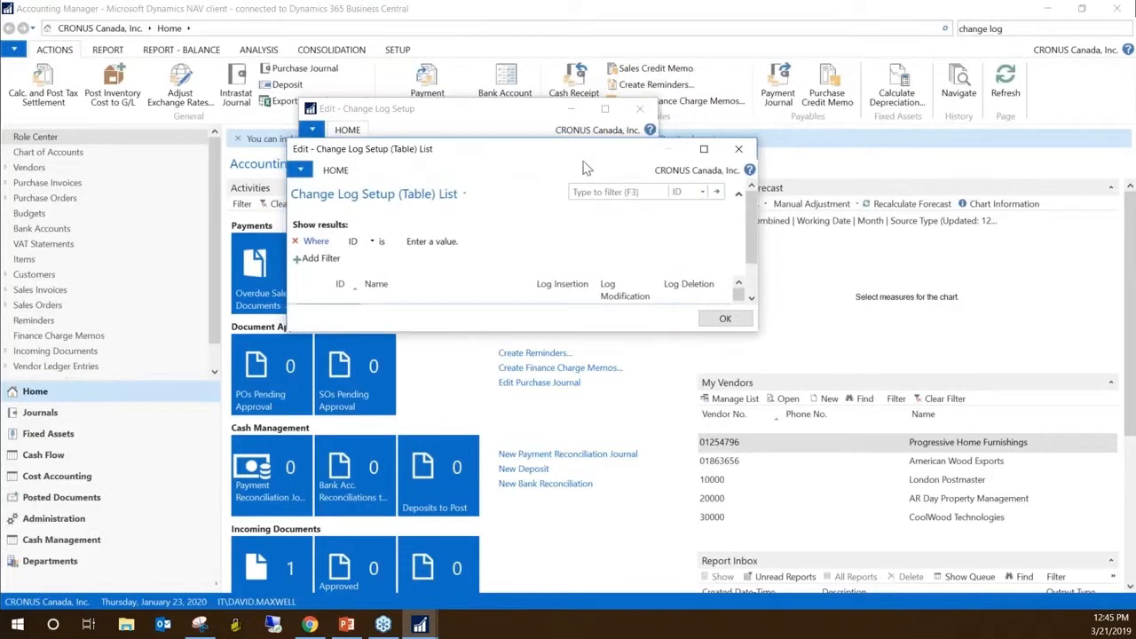
left_click(740, 150)
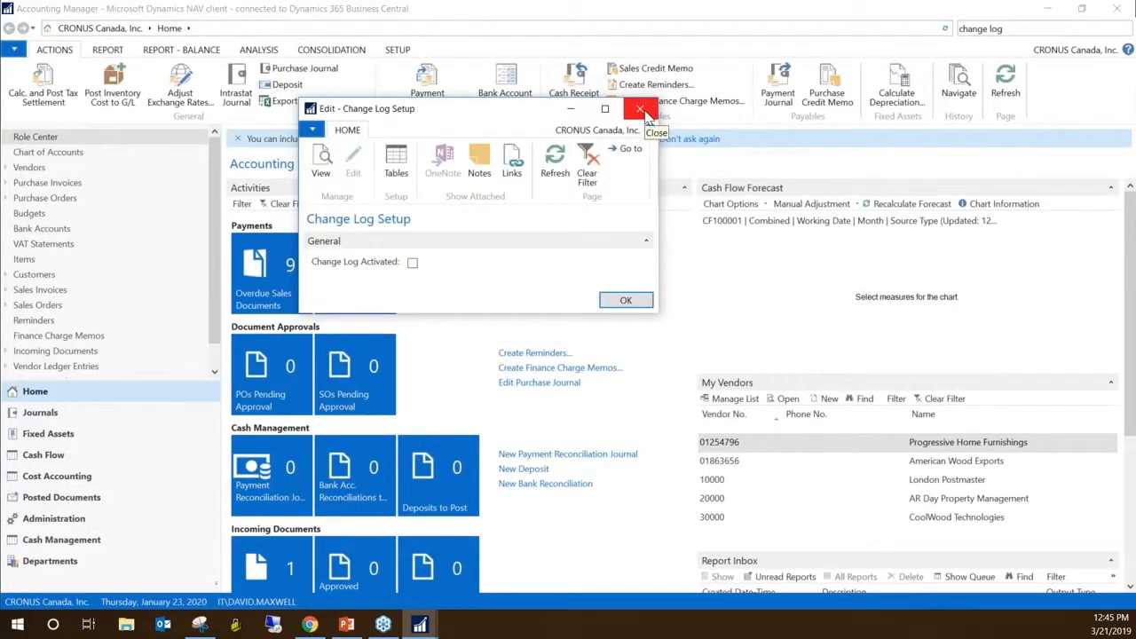
left_click(645, 115)
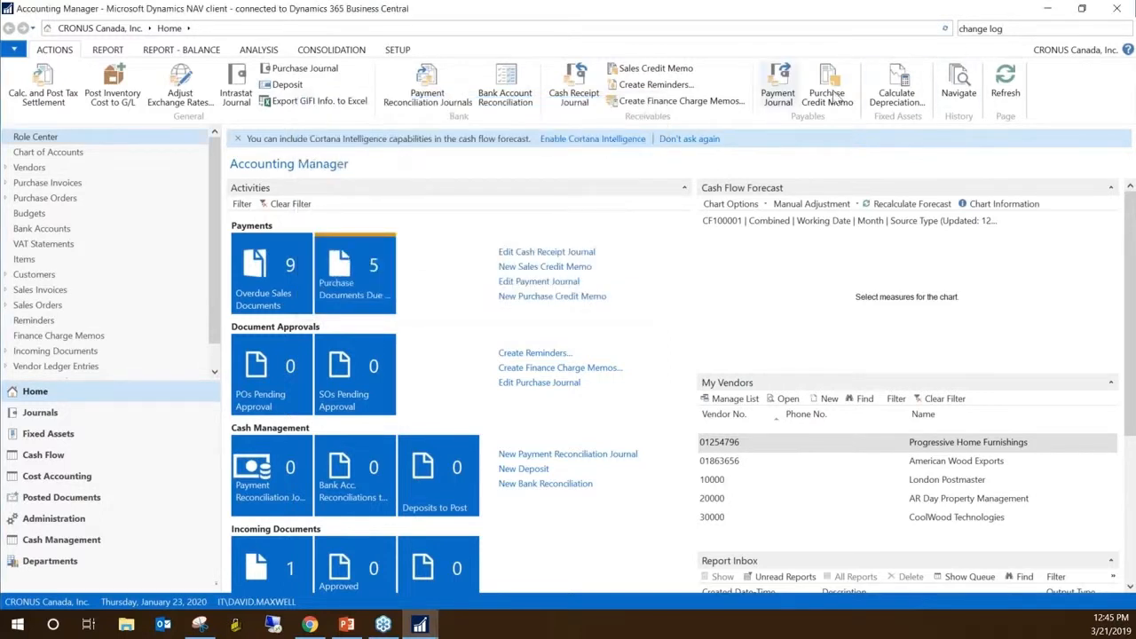
Search for "confi", open the Configuration Packages list, and switch to the PowerPoint presentation
left_click_drag(1032, 29, 899, 31)
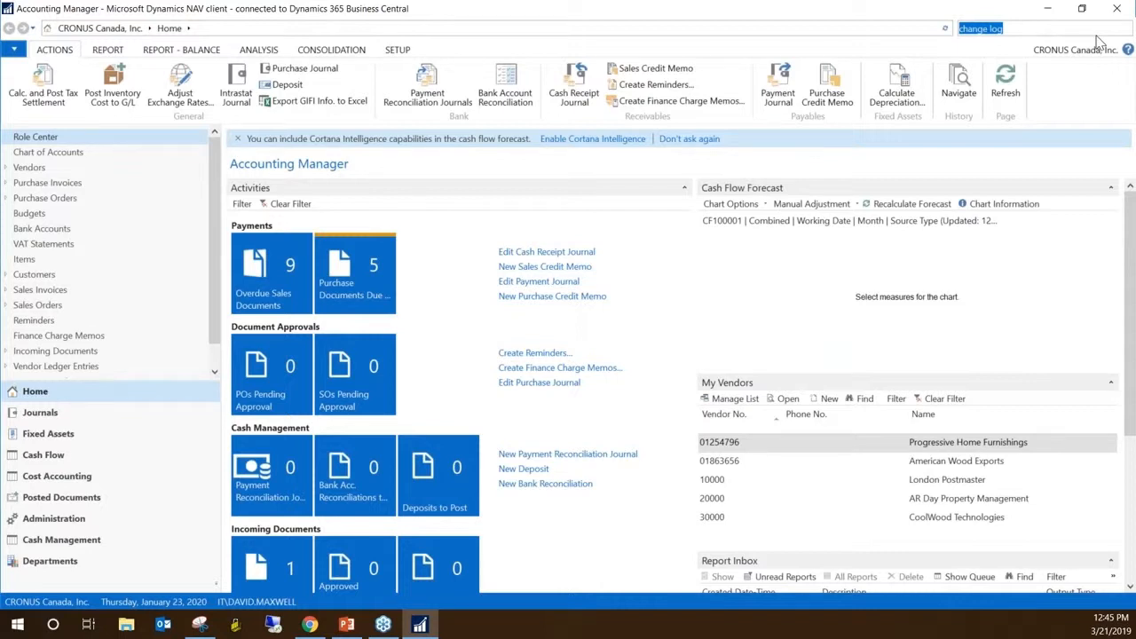
type("confi")
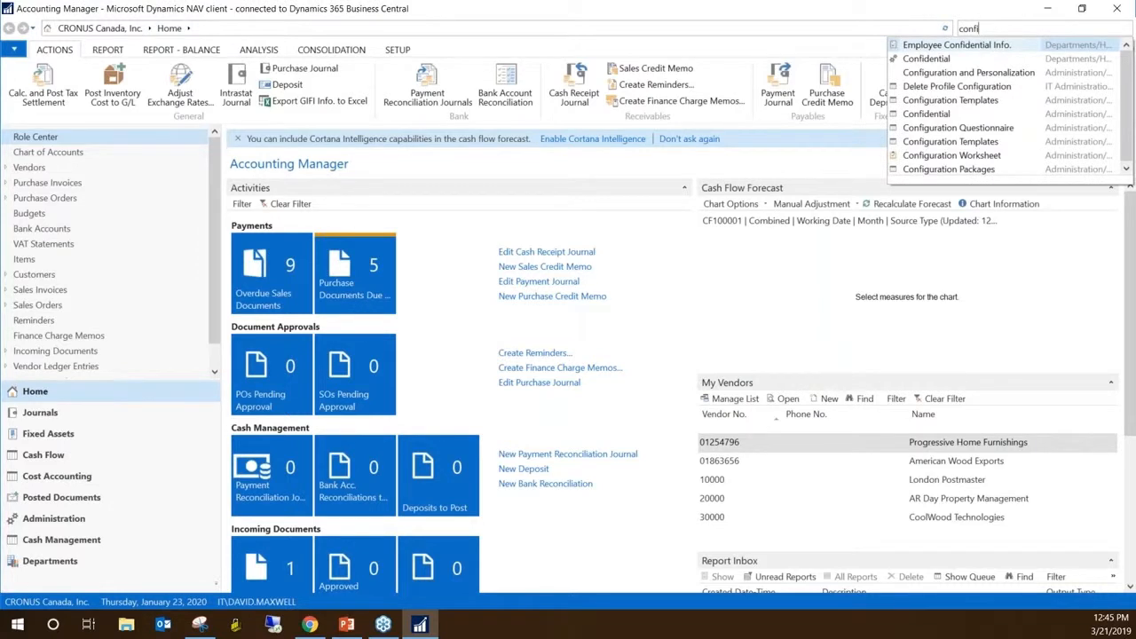
left_click(954, 169)
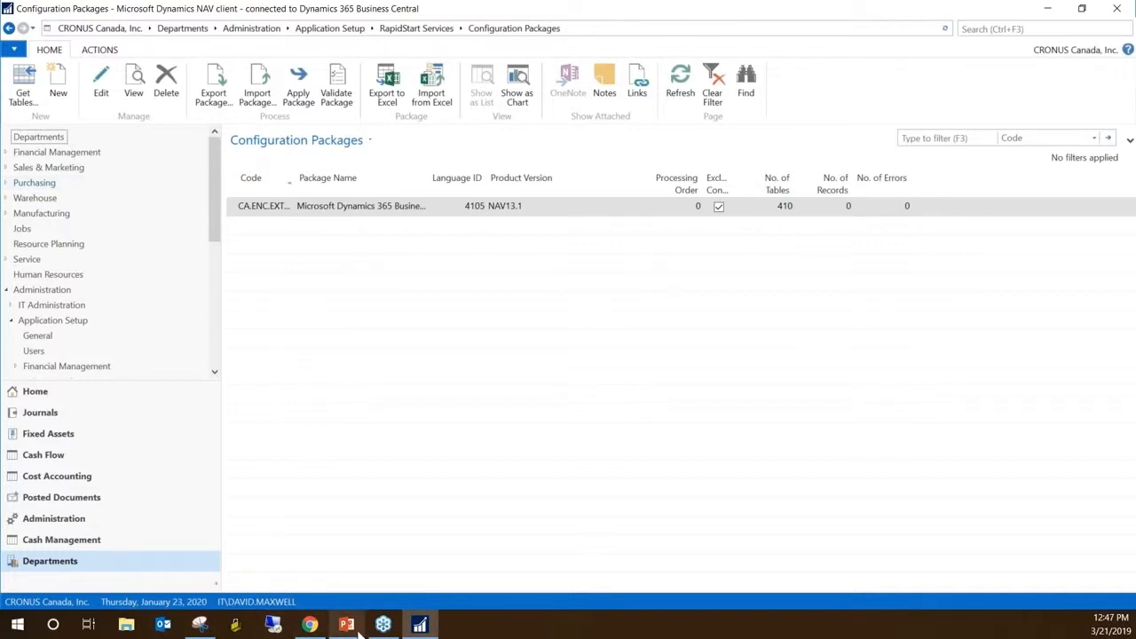
left_click(154, 613)
key("alt+Tab")
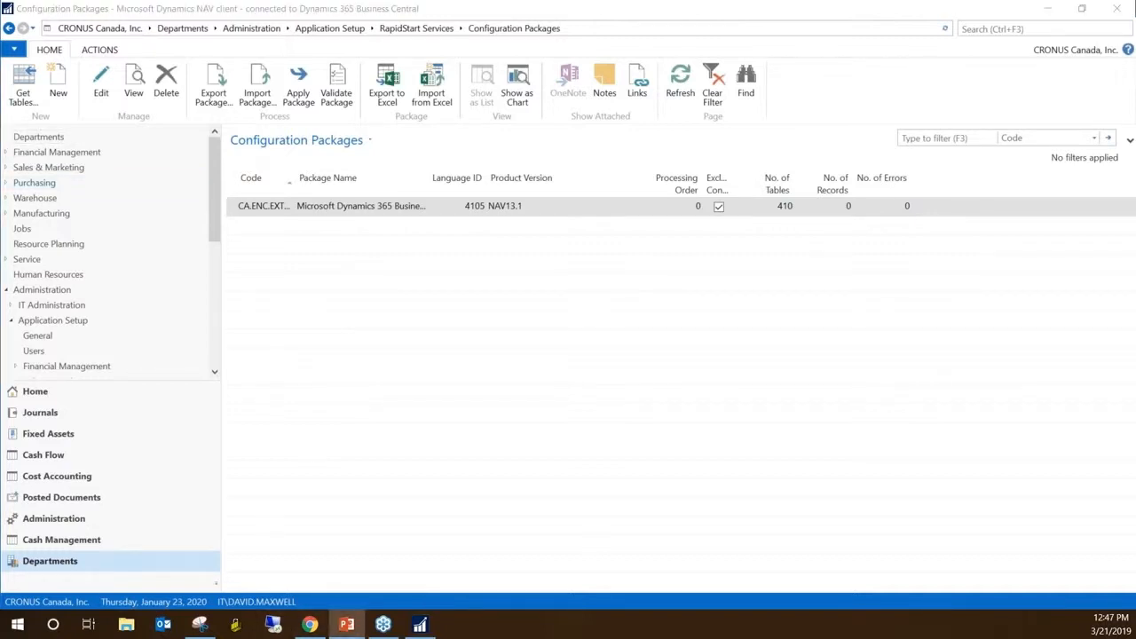